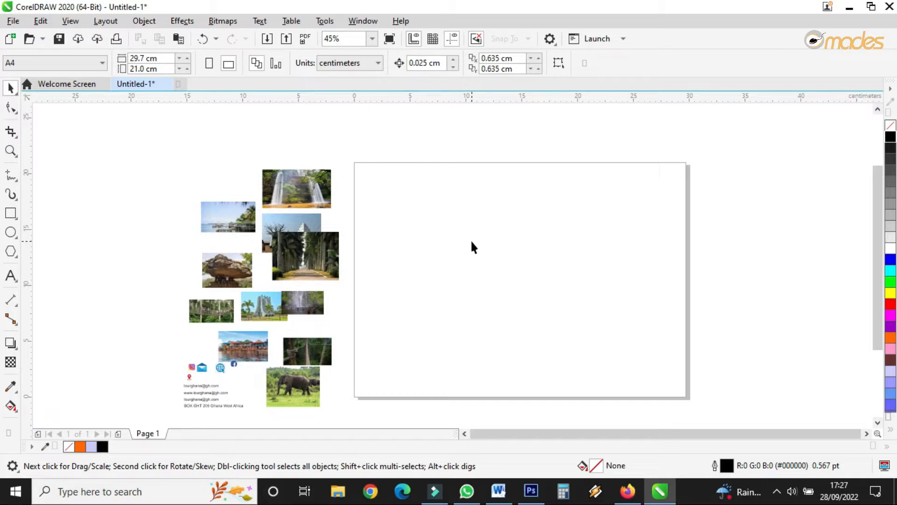
Step: Create a rectangle matching the full page frame
double_click(11, 214)
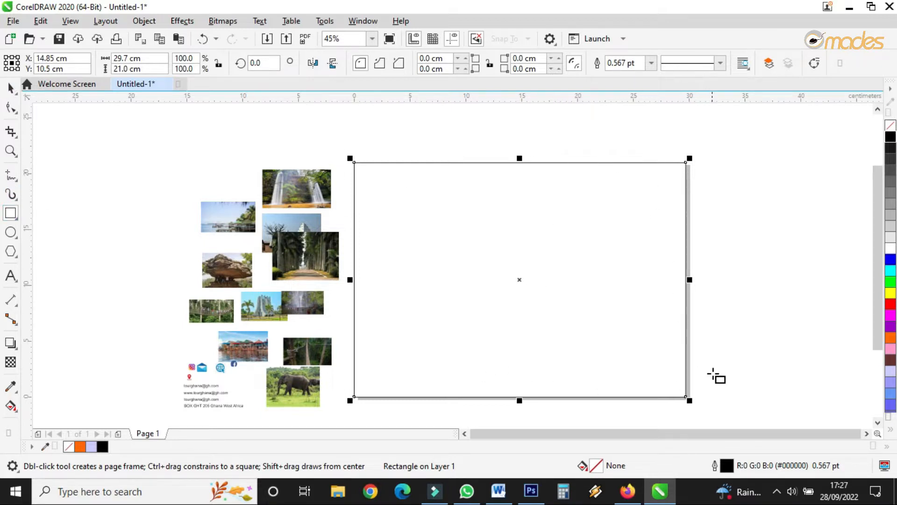
click(13, 87)
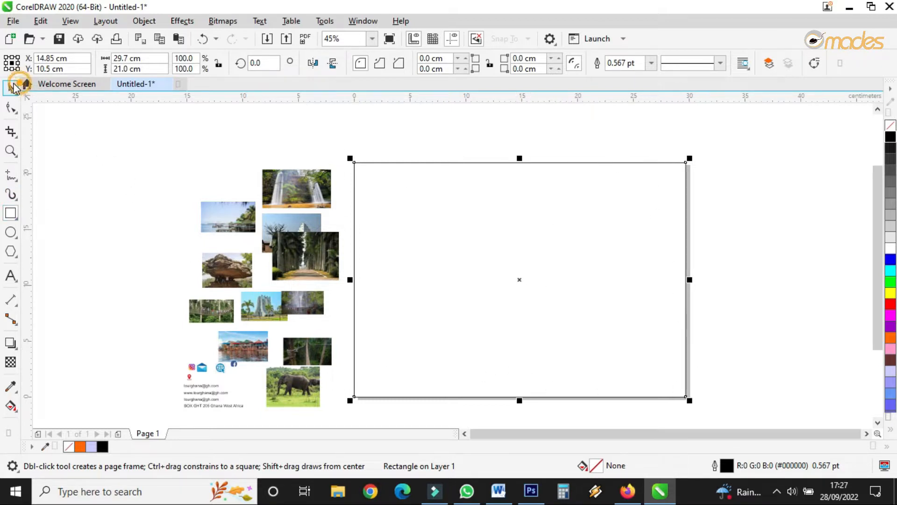
click(67, 134)
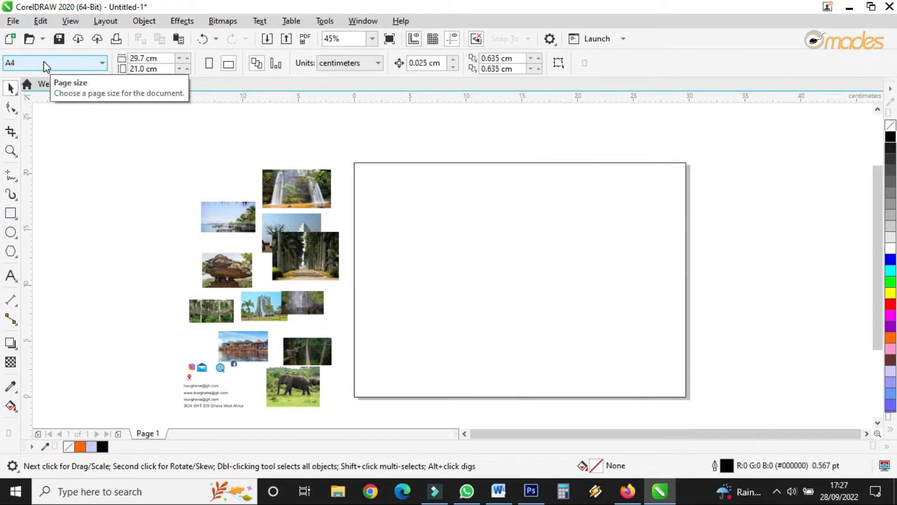
Step: Resize the rectangle to about 9.36 cm wide, one third of the page, from its right edge
click(356, 164)
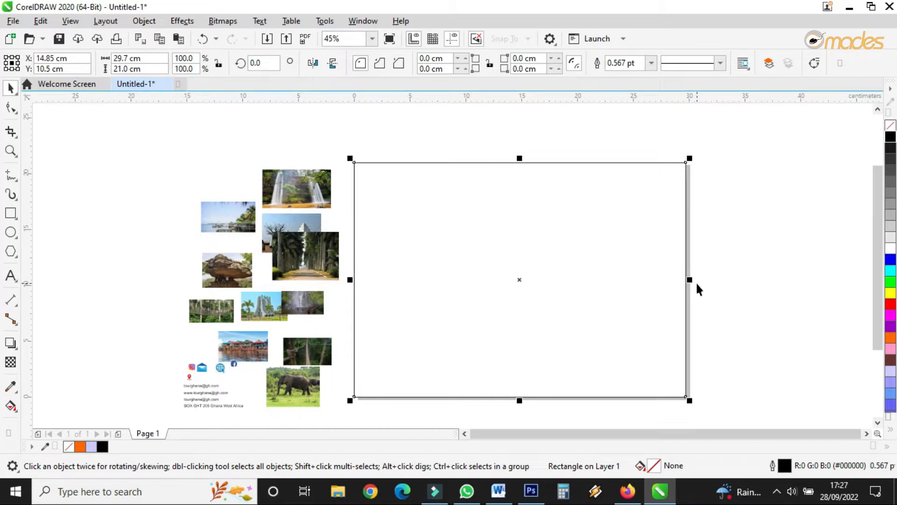
drag(689, 279, 464, 295)
scroll(499, 268, up, 2)
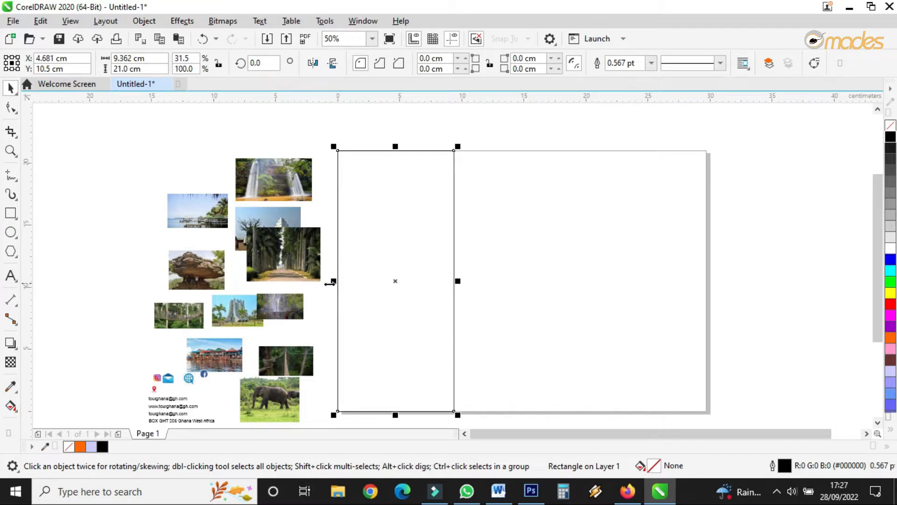
Step: Make two mirrored copies of the panel so three equal panels span the page
click(332, 280)
drag(332, 281, 513, 281)
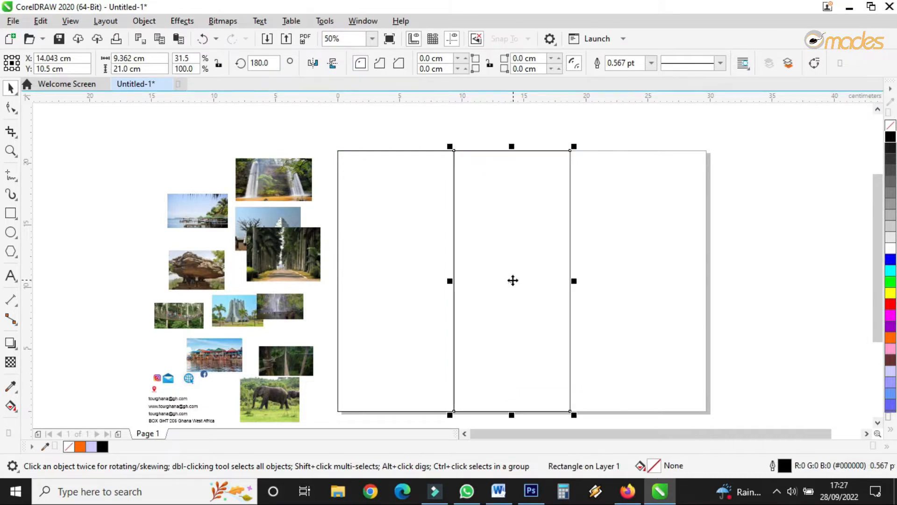
drag(451, 281, 631, 284)
Step: Select all three panel rectangles and position them to cover the page
click(725, 135)
drag(724, 136, 329, 416)
drag(734, 112, 331, 407)
scroll(710, 254, up, 3)
drag(512, 347, 674, 340)
scroll(636, 277, down, 6)
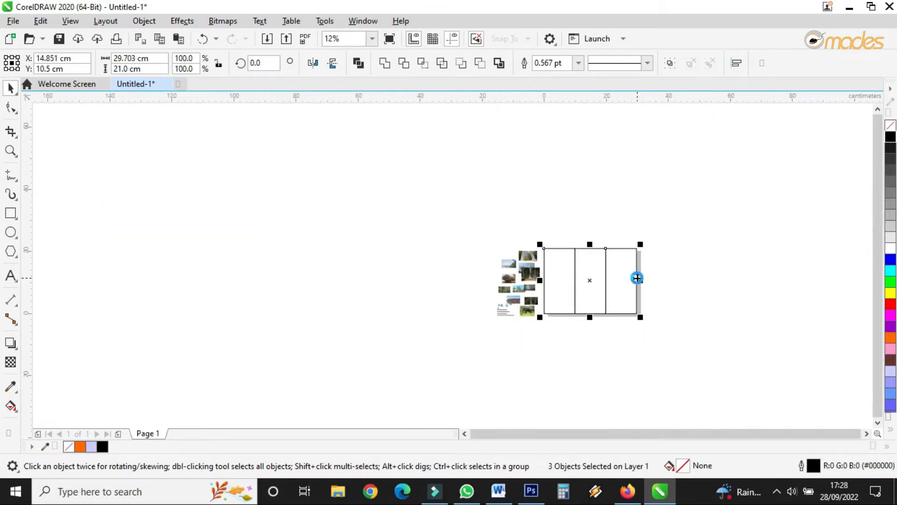
Step: Switch the document units to inches
scroll(637, 278, up, 2)
click(701, 252)
click(325, 247)
scroll(363, 158, up, 2)
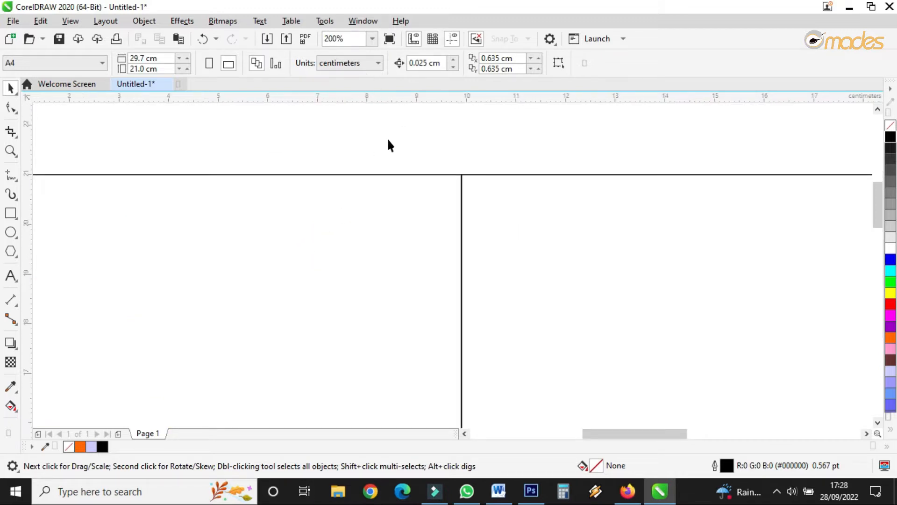
click(344, 65)
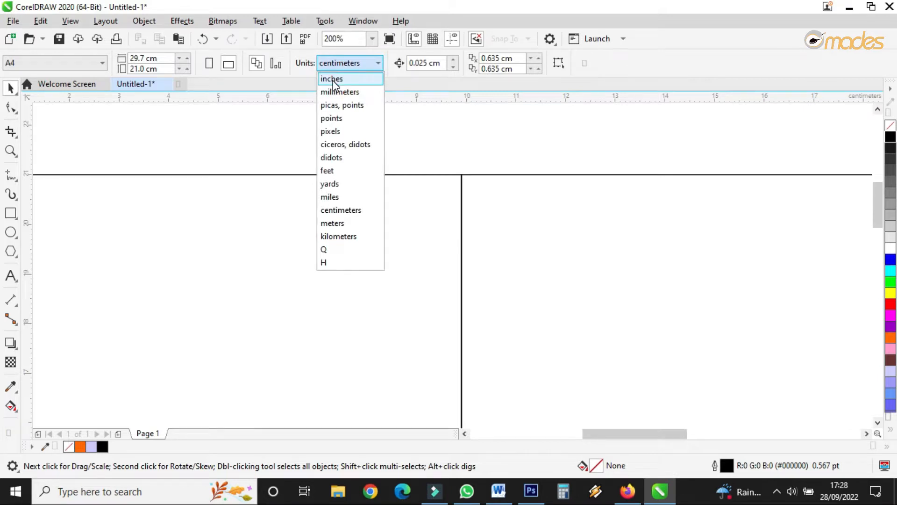
click(335, 76)
Step: Add horizontal guidelines along the page's top and bottom edges
scroll(484, 179, up, 2)
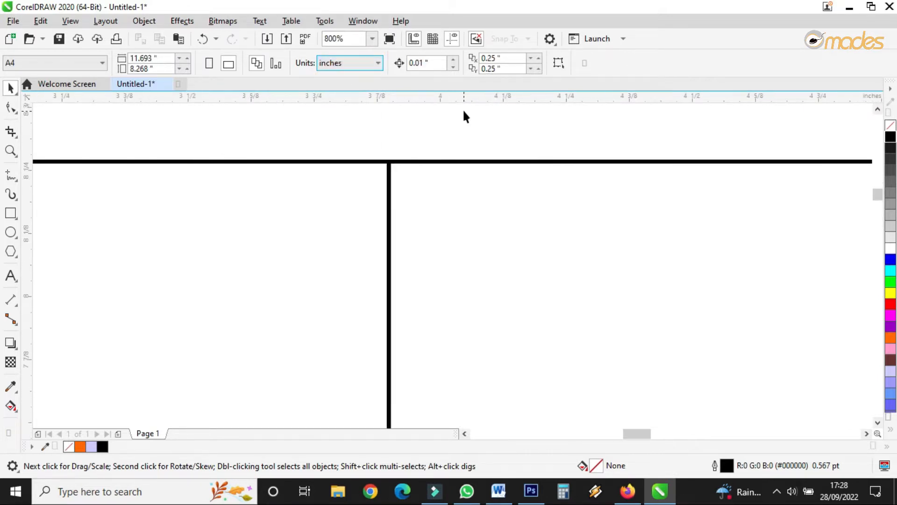
drag(461, 96, 454, 168)
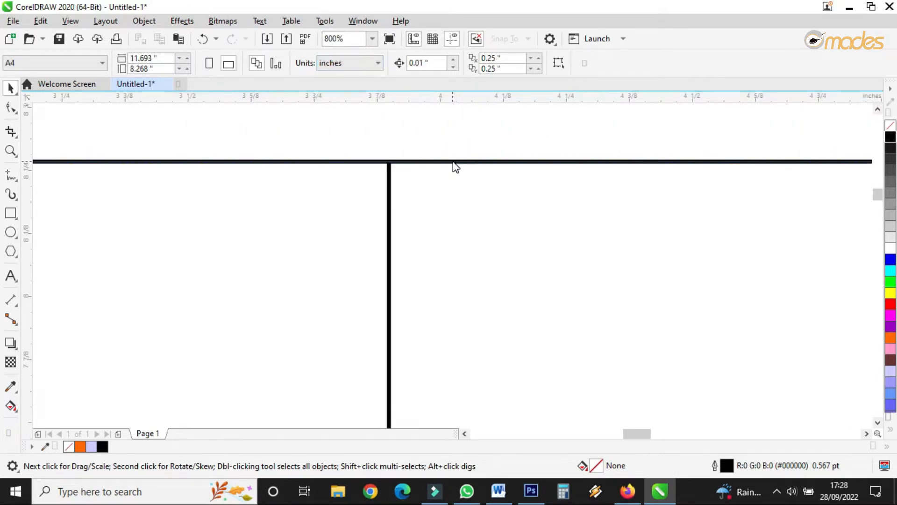
scroll(458, 150, down, 5)
scroll(477, 254, up, 5)
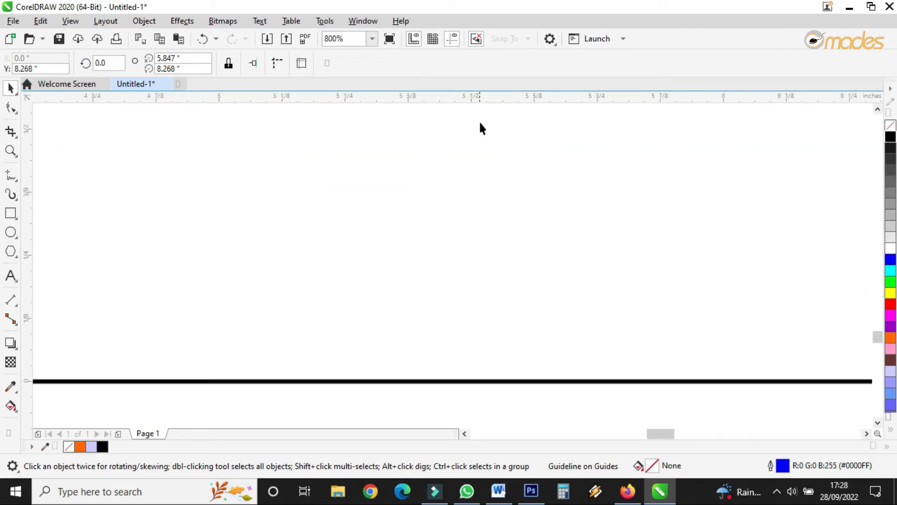
drag(485, 100, 441, 386)
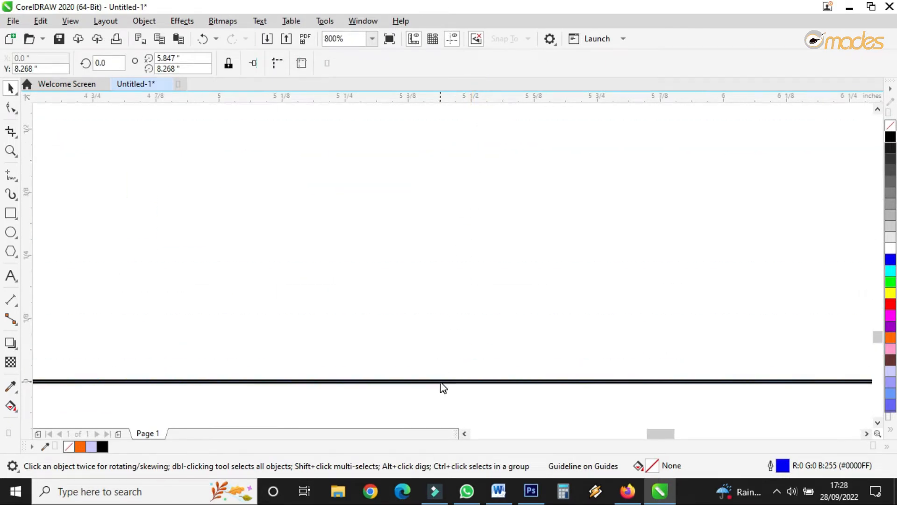
Step: Add a vertical guideline along the page's left edge
scroll(490, 322, down, 5)
scroll(131, 257, up, 4)
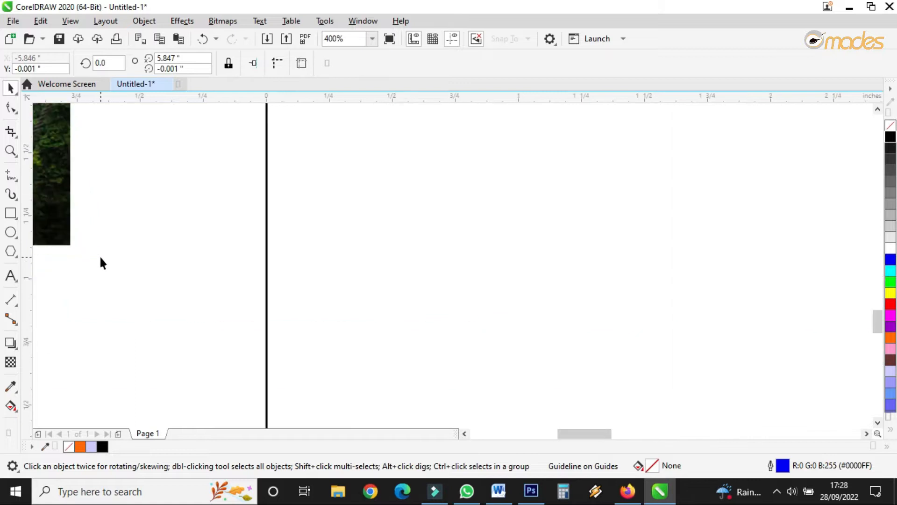
drag(279, 285, 265, 292)
scroll(220, 267, down, 4)
scroll(589, 211, up, 3)
scroll(254, 223, up, 2)
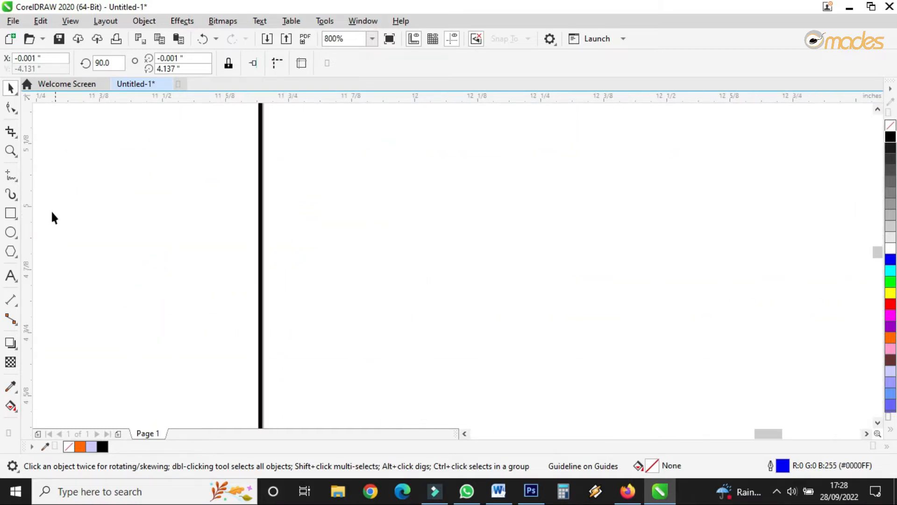
Step: Add a vertical guideline along the page's right edge at about 11.69 inches
drag(32, 223, 261, 267)
scroll(452, 269, down, 3)
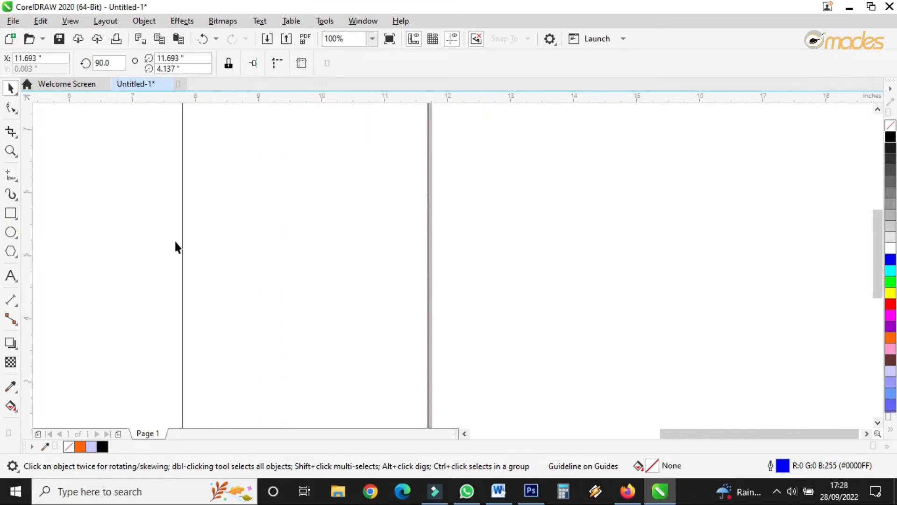
scroll(180, 239, up, 4)
Step: Add vertical guidelines at the two panel folds, about 7.8 and 3.9 inches
drag(29, 248, 236, 257)
scroll(478, 247, down, 2)
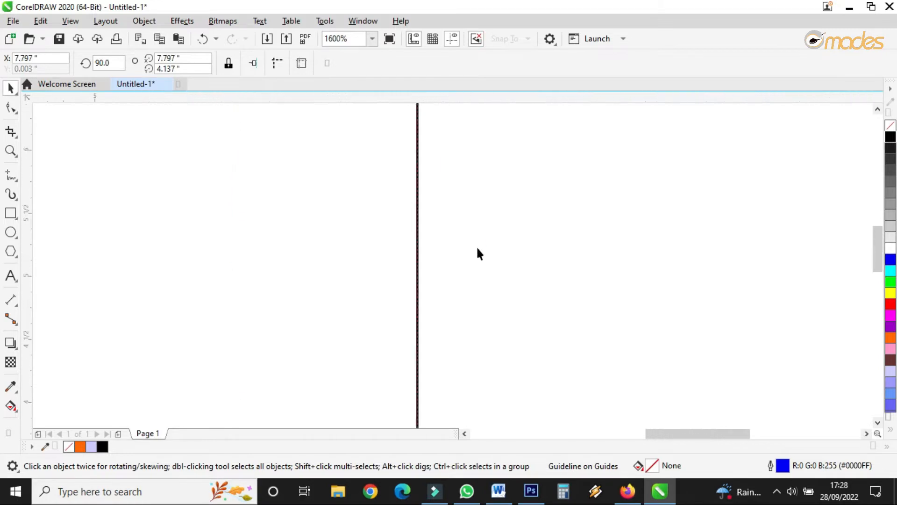
scroll(310, 254, down, 3)
scroll(296, 254, up, 2)
scroll(280, 253, up, 1)
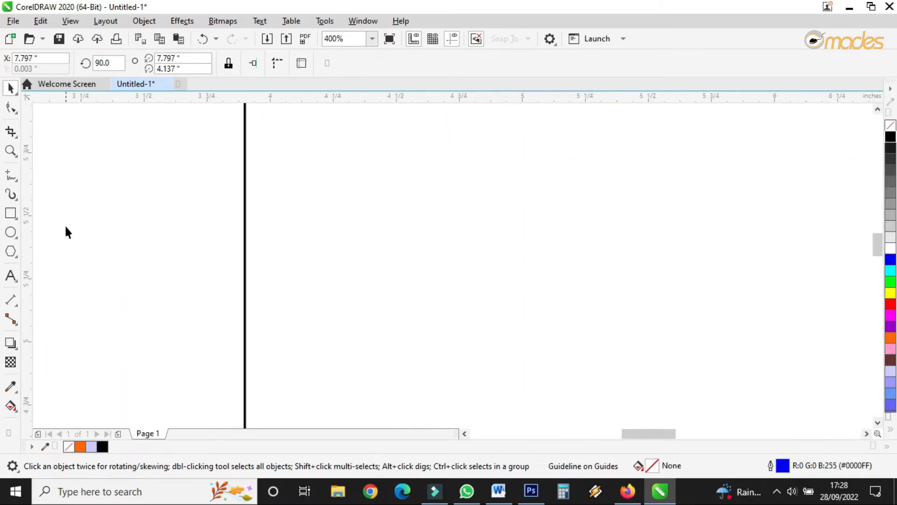
drag(25, 240, 246, 286)
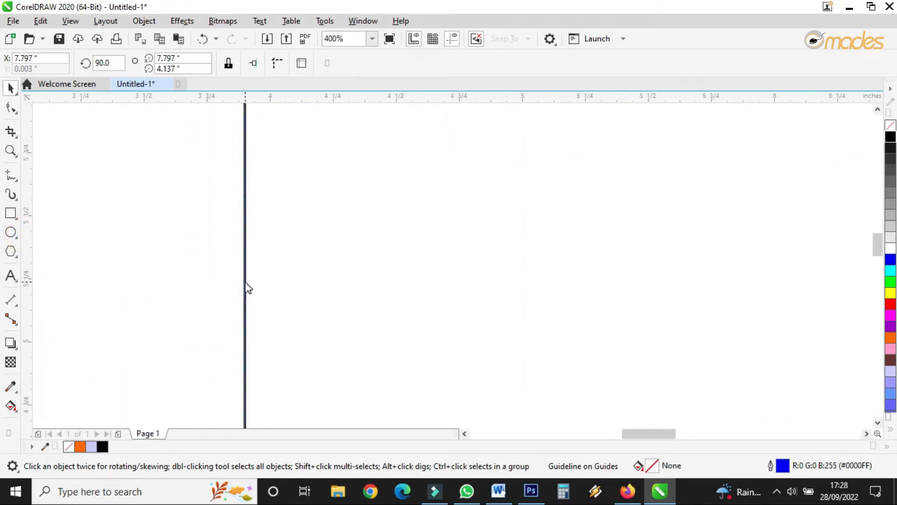
scroll(326, 252, down, 3)
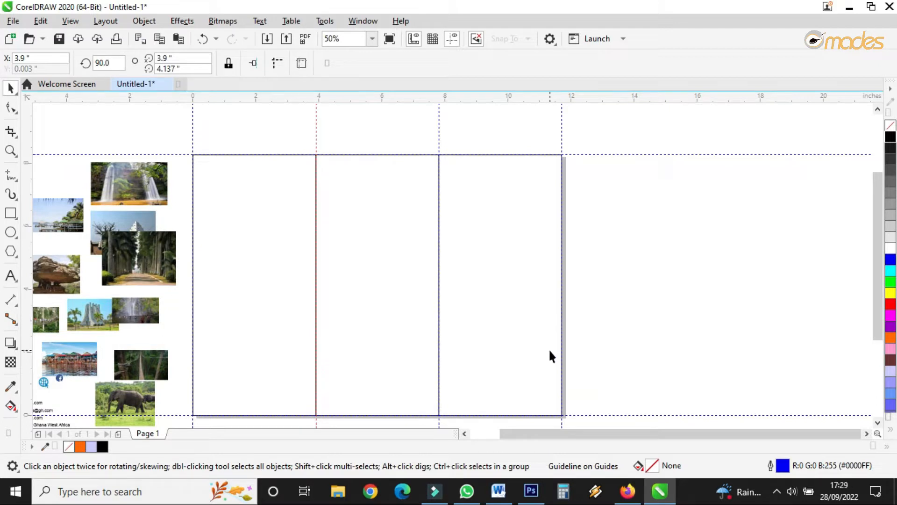
Step: Add a page-number text 1 at the bottom of the right panel, with a spare copy beside the page
drag(875, 310, 875, 317)
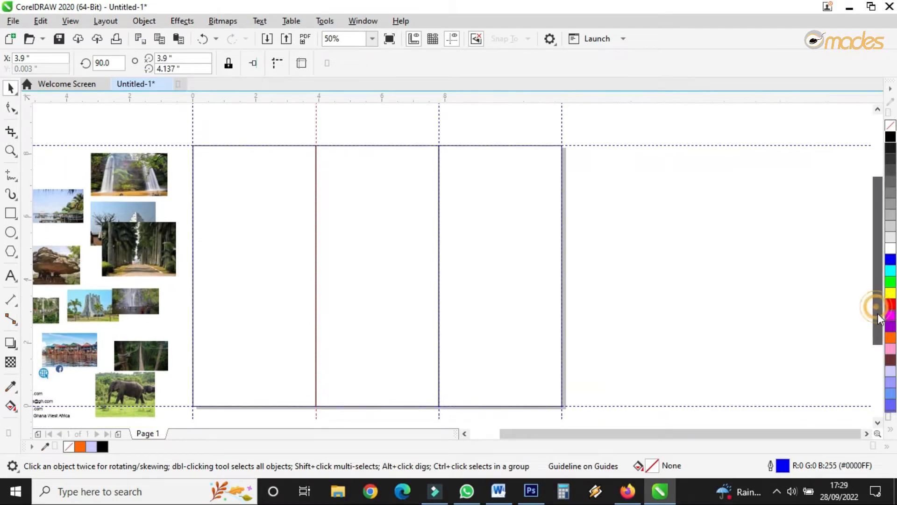
click(9, 279)
click(618, 329)
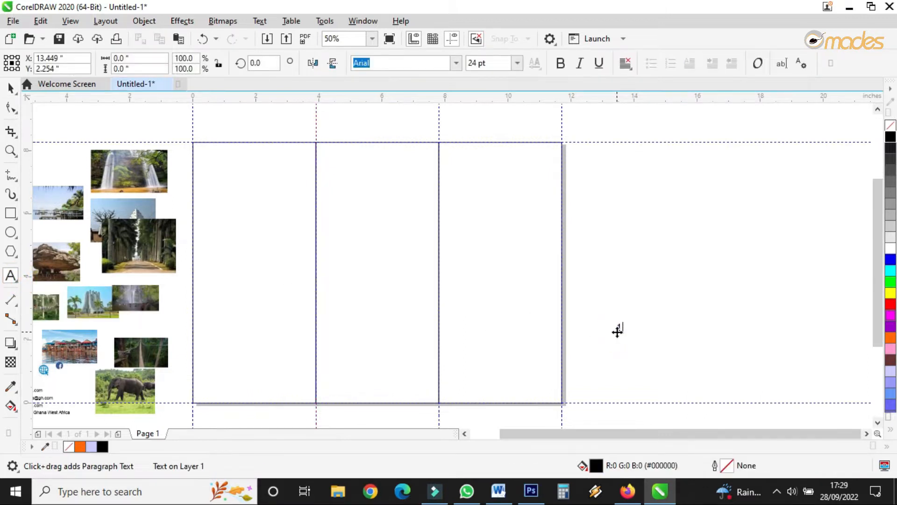
click(11, 88)
drag(619, 327, 615, 384)
click(652, 320)
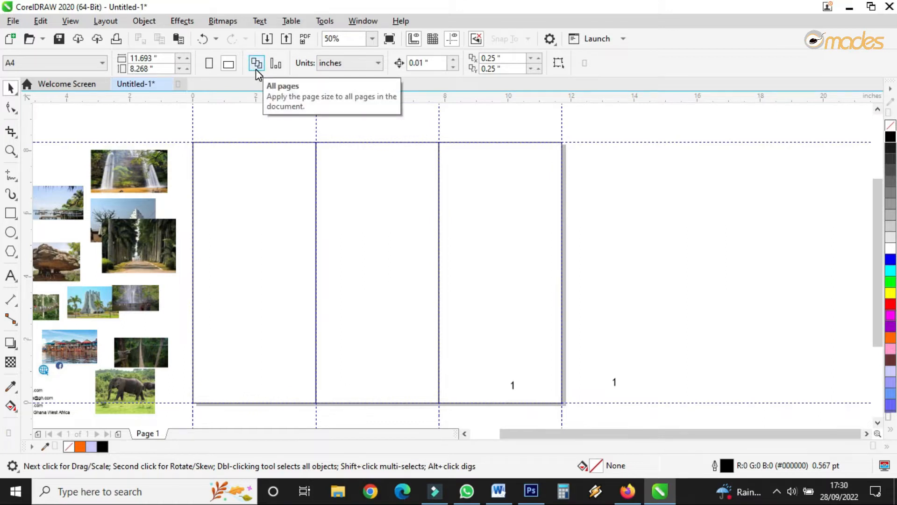
Step: Add a second page to the document and switch between the two pages
click(120, 435)
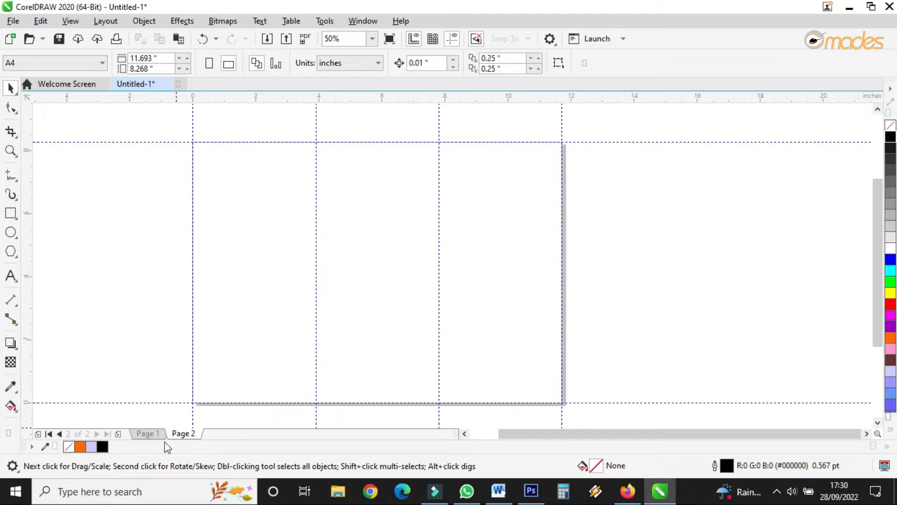
click(146, 432)
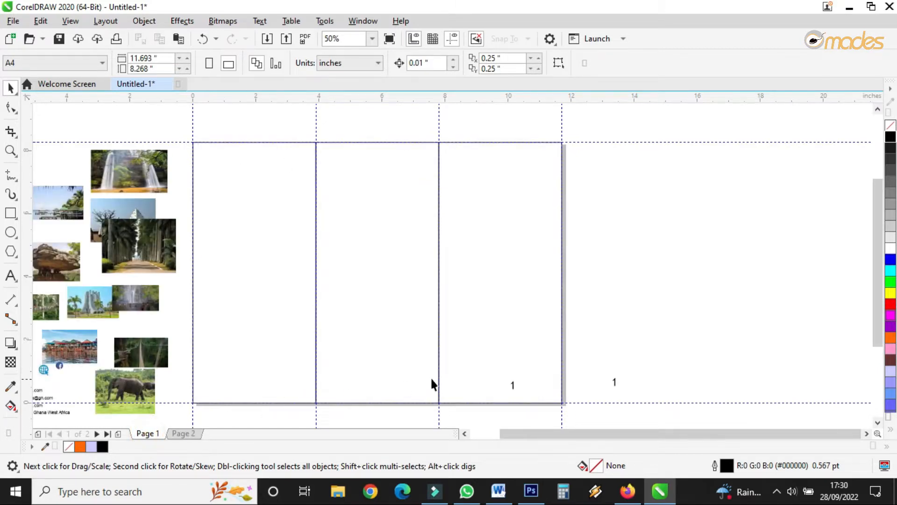
click(513, 387)
click(183, 433)
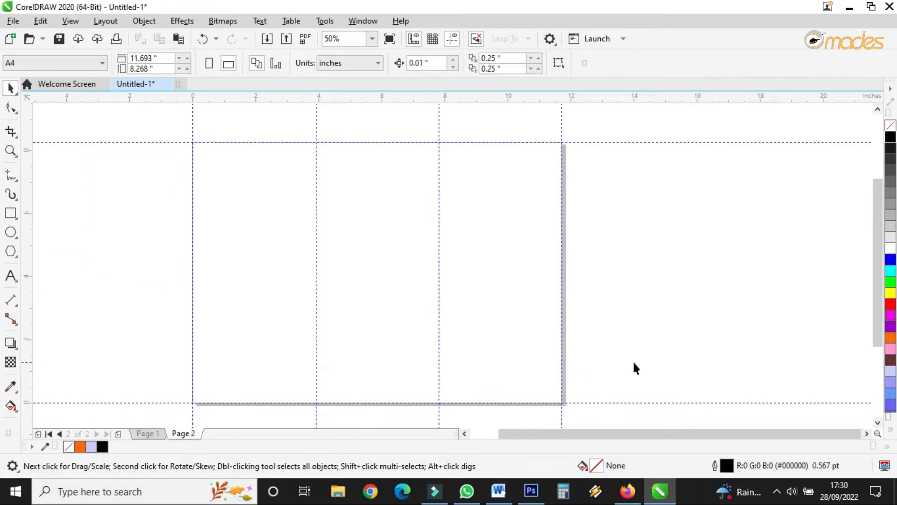
click(146, 433)
Step: Bring the spare number onto page 2 and change it to 2 at the bottom of the left panel
click(614, 382)
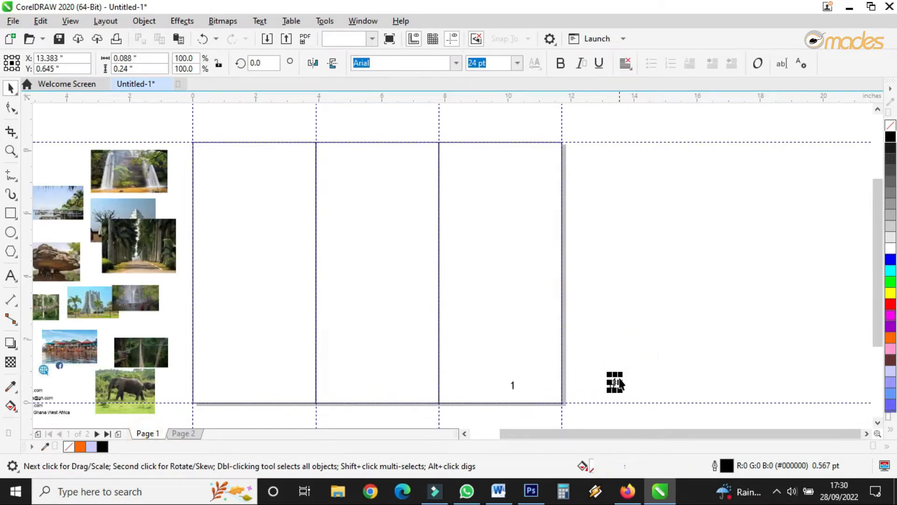
click(191, 433)
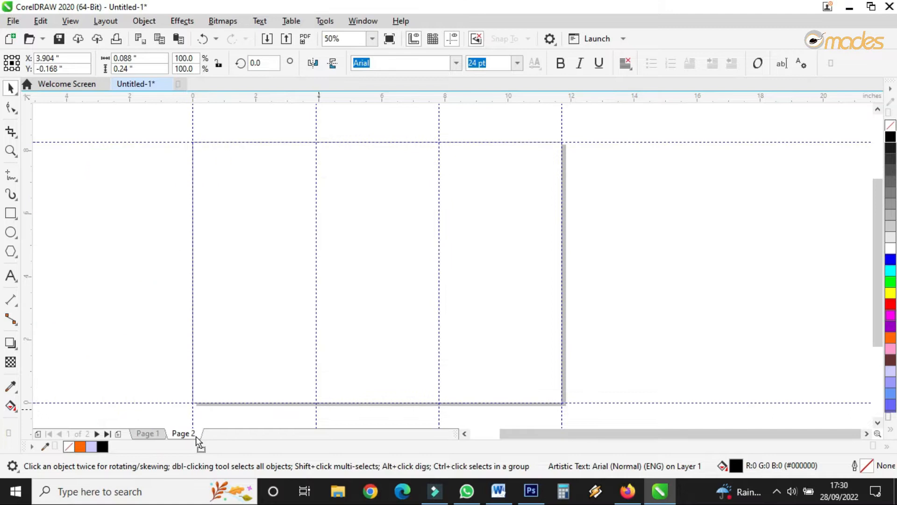
scroll(226, 397, up, 5)
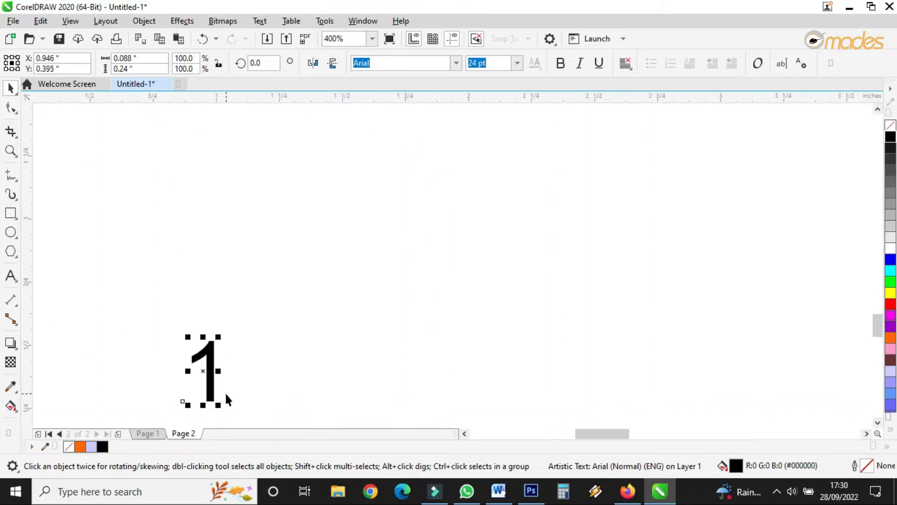
double_click(206, 361)
double_click(207, 362)
text(2)
click(10, 87)
Step: Duplicate the number into the middle panel and change the copy to 3
scroll(246, 285, down, 5)
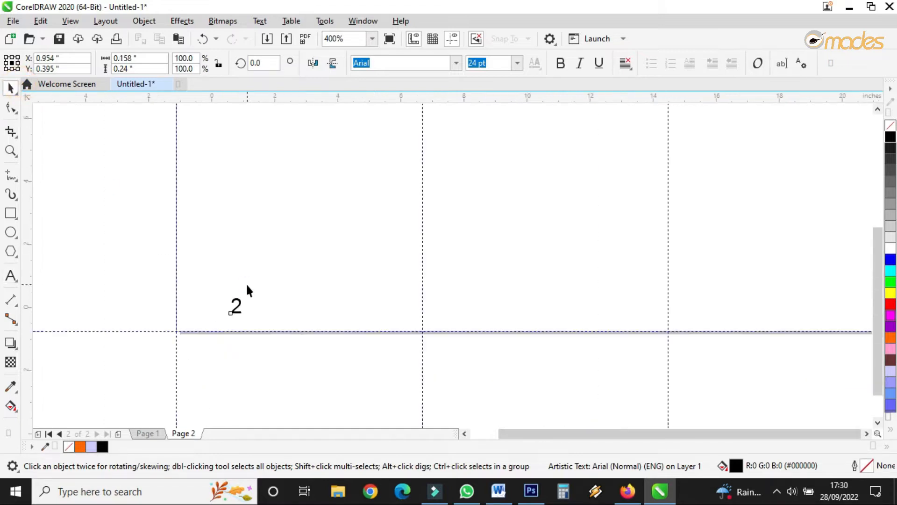
drag(243, 298, 391, 310)
right_click(390, 311)
scroll(396, 294, up, 3)
click(351, 285)
double_click(352, 285)
text(3)
click(367, 281)
drag(366, 280, 314, 274)
key(Delete)
click(10, 88)
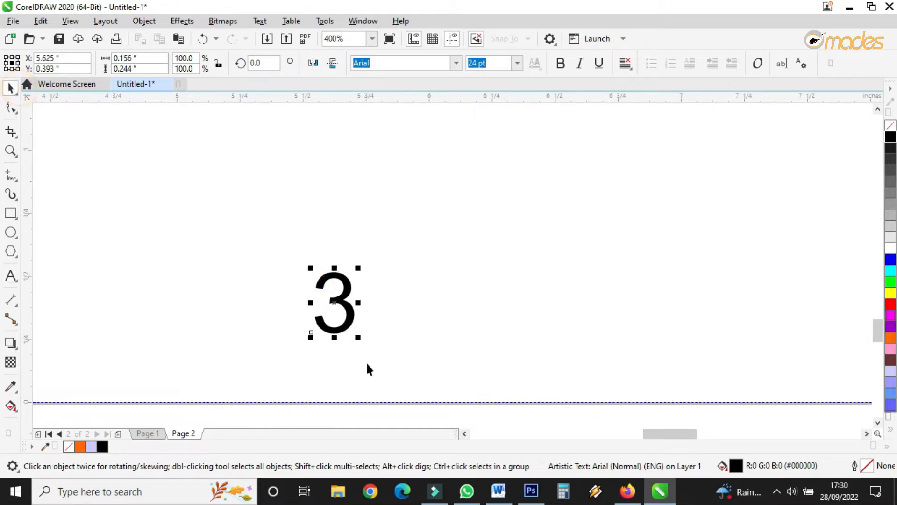
Step: Duplicate the number into the right panel and change the copy to 4
scroll(367, 368, down, 3)
drag(363, 356, 509, 377)
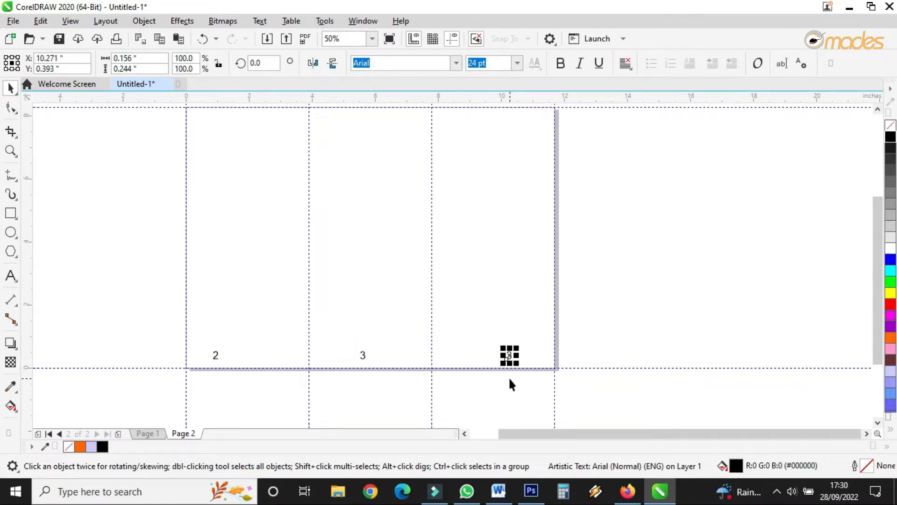
scroll(509, 379, up, 4)
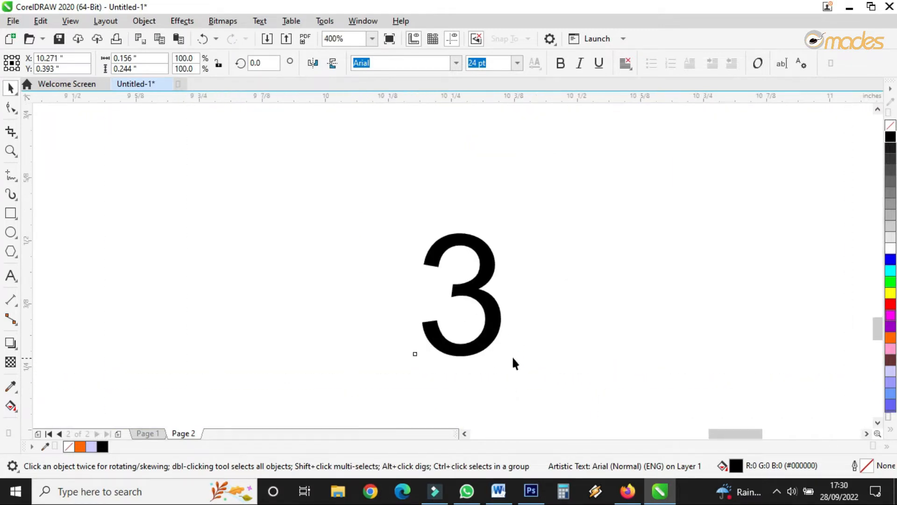
double_click(493, 311)
text(4)
scroll(495, 312, down, 2)
drag(496, 312, 484, 310)
key(BackSpace)
scroll(555, 384, down, 3)
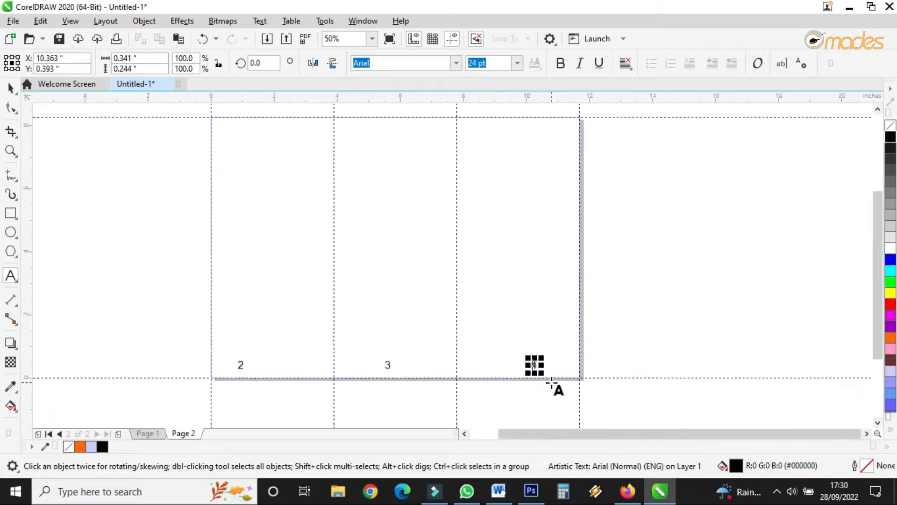
click(10, 87)
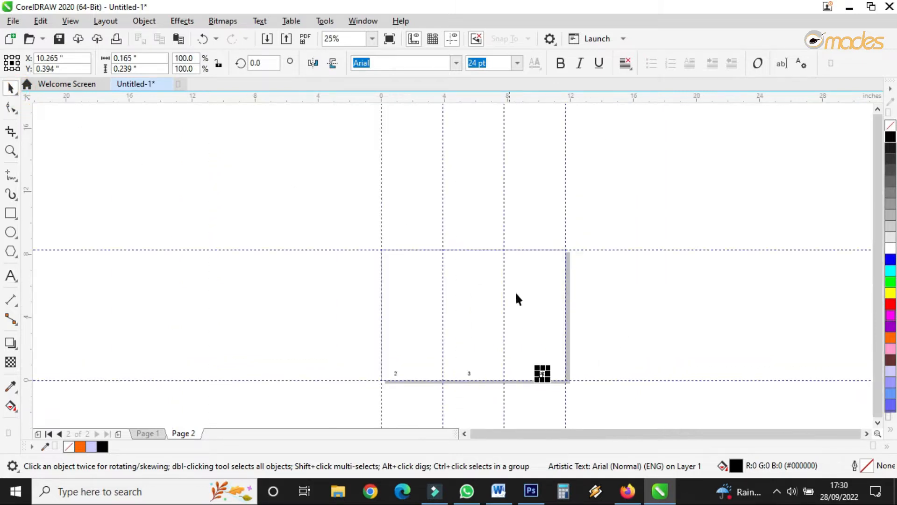
Step: Return to page 1, copy a page number into the left panel and change it to 5
click(587, 341)
scroll(527, 387, up, 1)
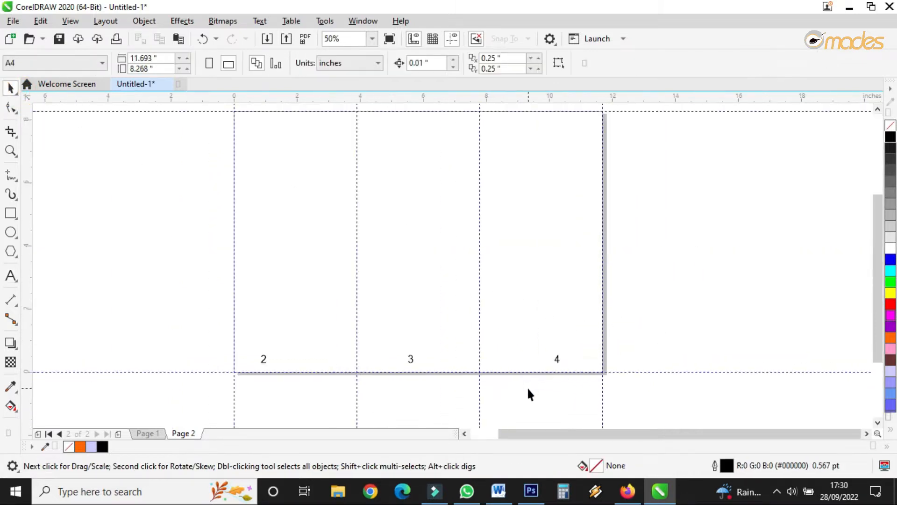
click(156, 433)
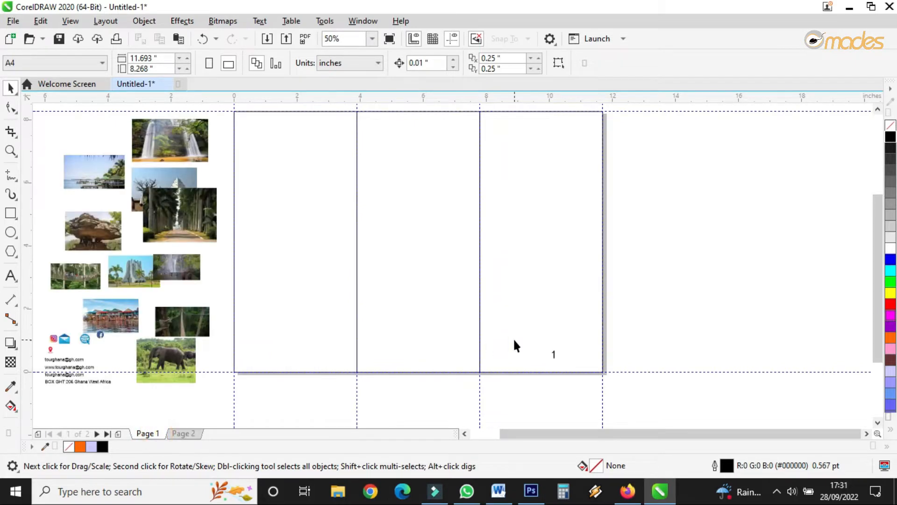
drag(638, 306, 251, 381)
scroll(265, 347, up, 3)
click(120, 381)
double_click(120, 381)
text(5)
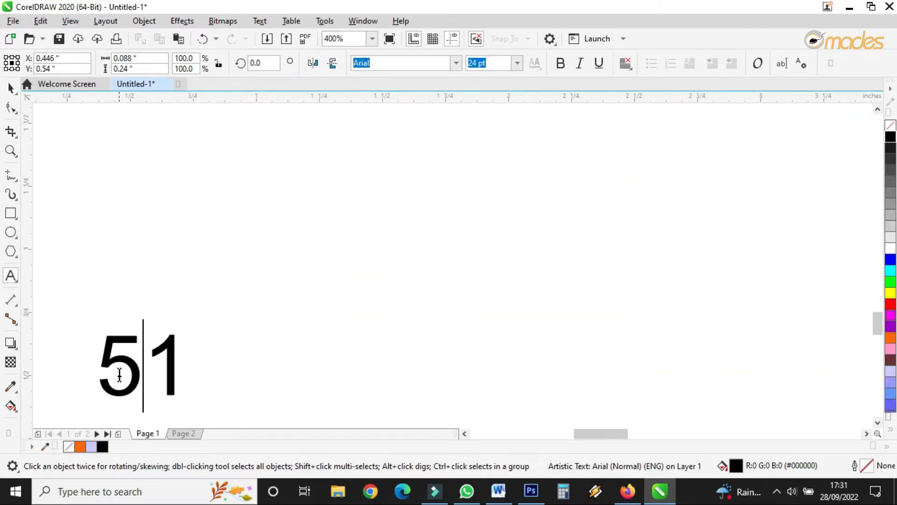
drag(161, 340, 204, 353)
key(Delete)
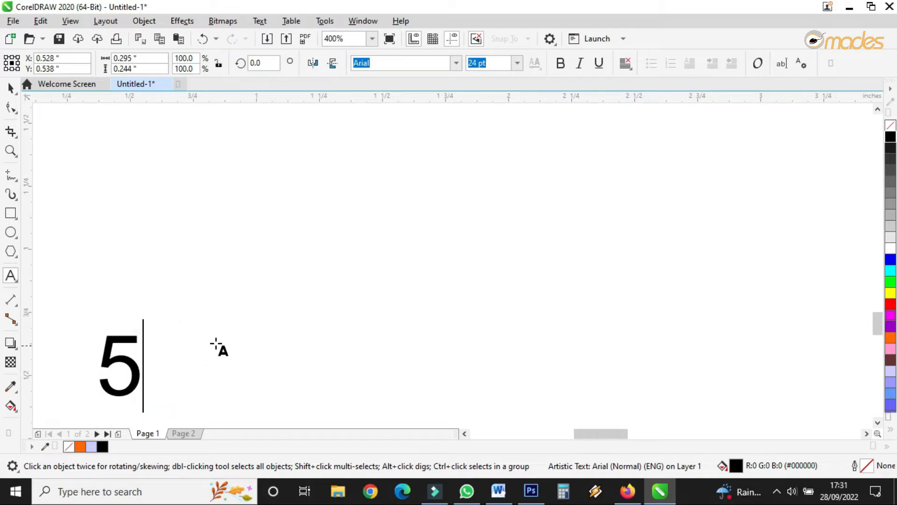
Step: Duplicate the 5 into the middle panel and change the copy to 6
click(10, 91)
scroll(288, 313, down, 2)
drag(245, 322, 597, 332)
scroll(597, 327, up, 1)
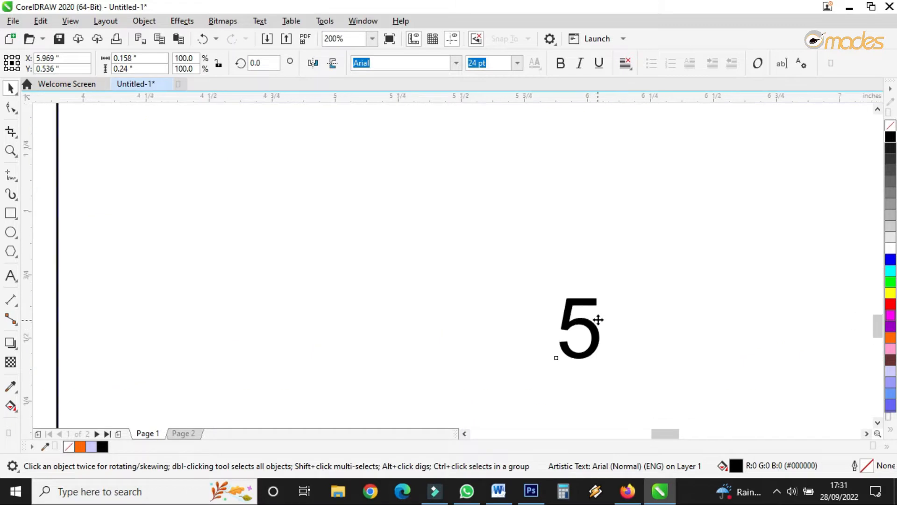
scroll(598, 320, up, 1)
double_click(565, 326)
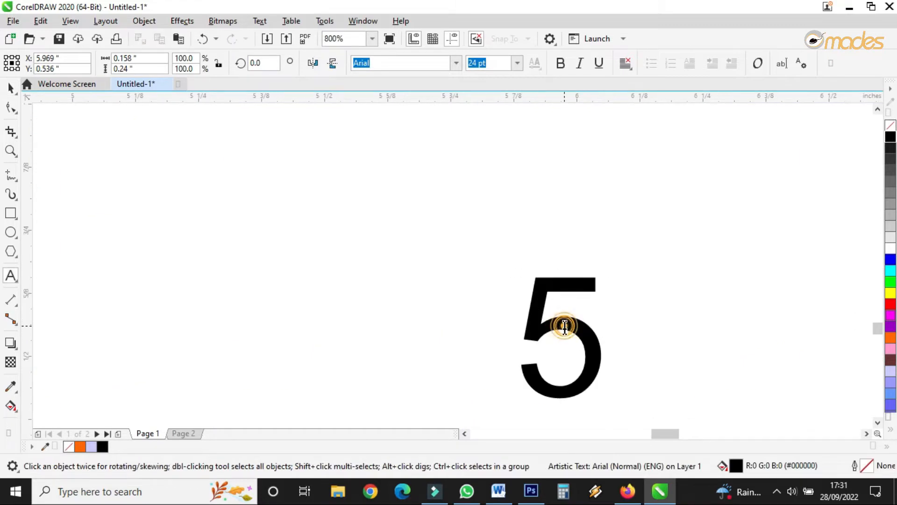
double_click(565, 325)
text(6)
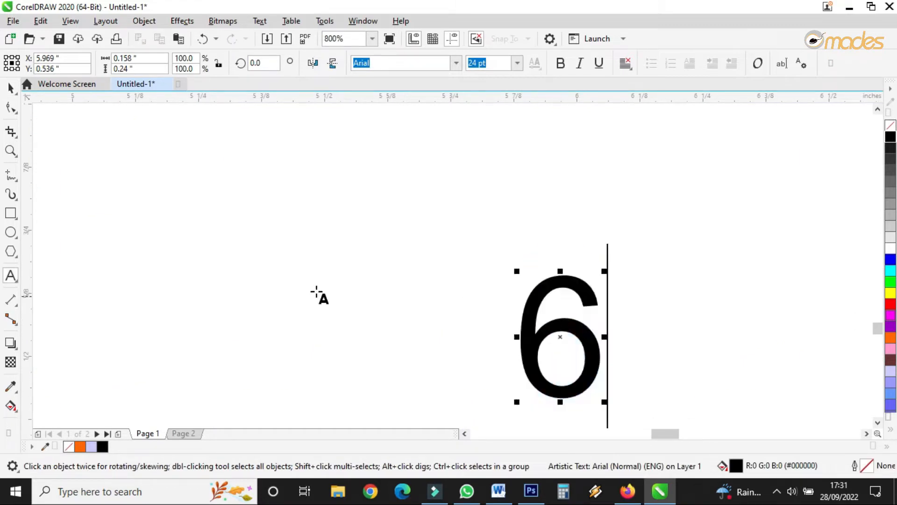
click(10, 87)
Step: Zoom around page 1 to check the numbers at the bottom of the three panels
scroll(535, 326, down, 2)
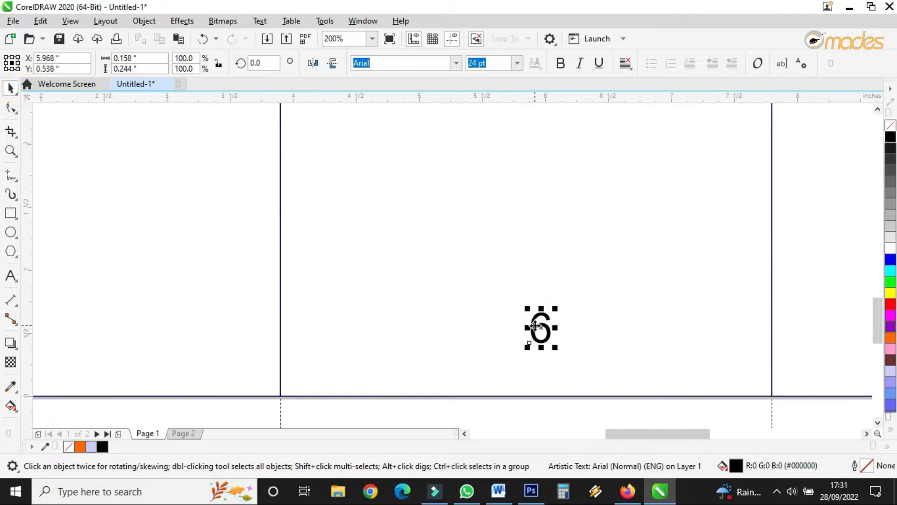
scroll(535, 325, down, 2)
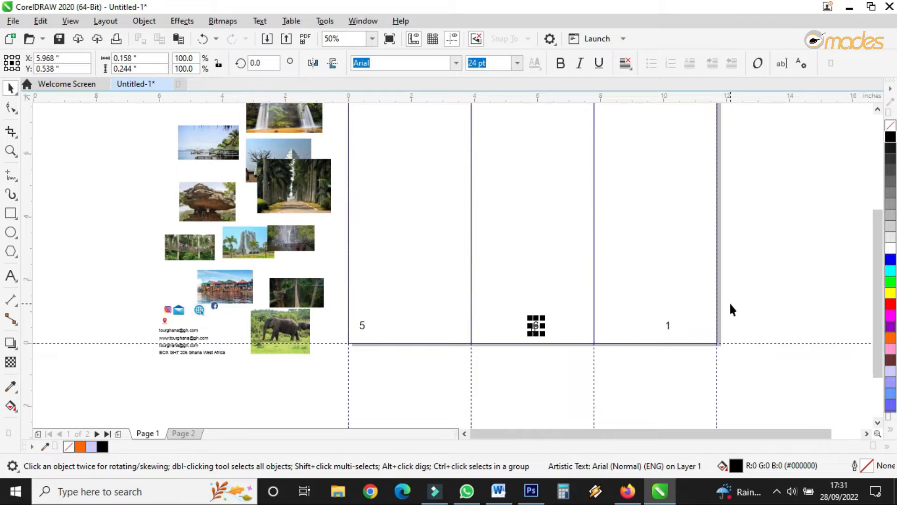
scroll(694, 350, down, 1)
scroll(694, 350, up, 3)
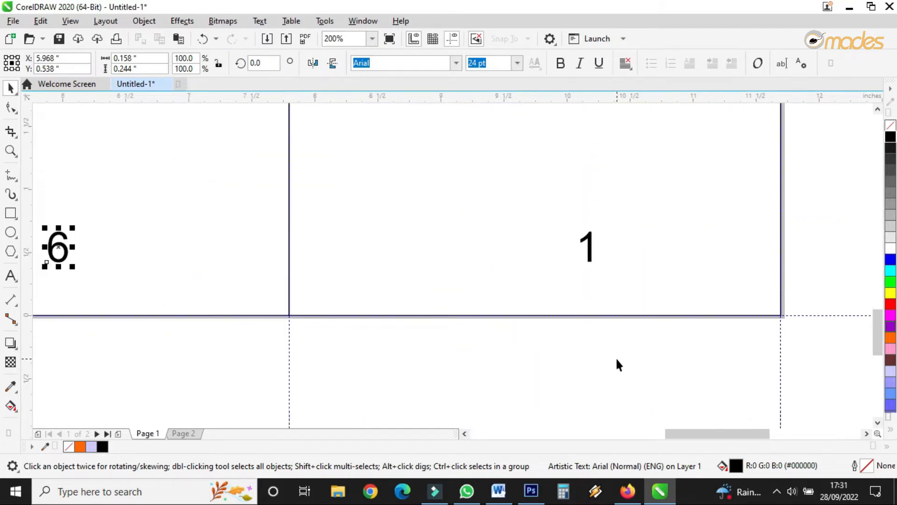
scroll(615, 363, down, 2)
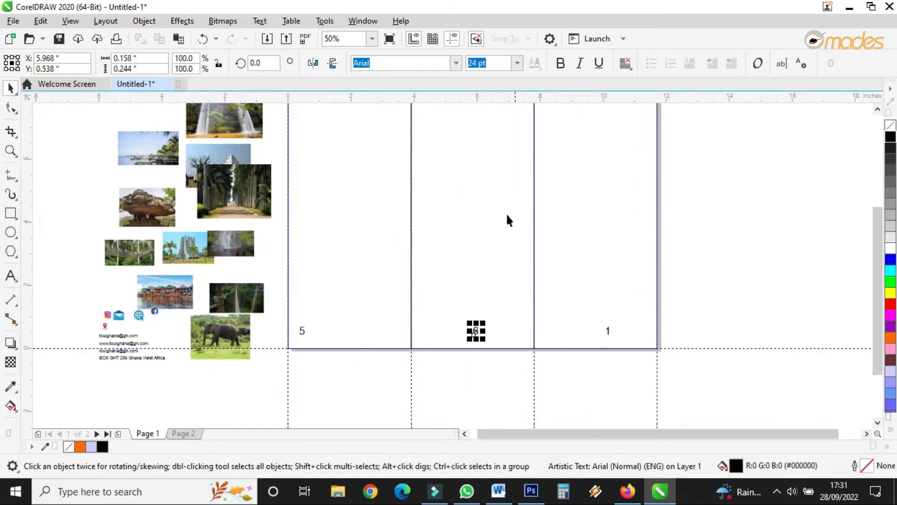
scroll(457, 179, down, 2)
scroll(456, 174, up, 2)
click(458, 170)
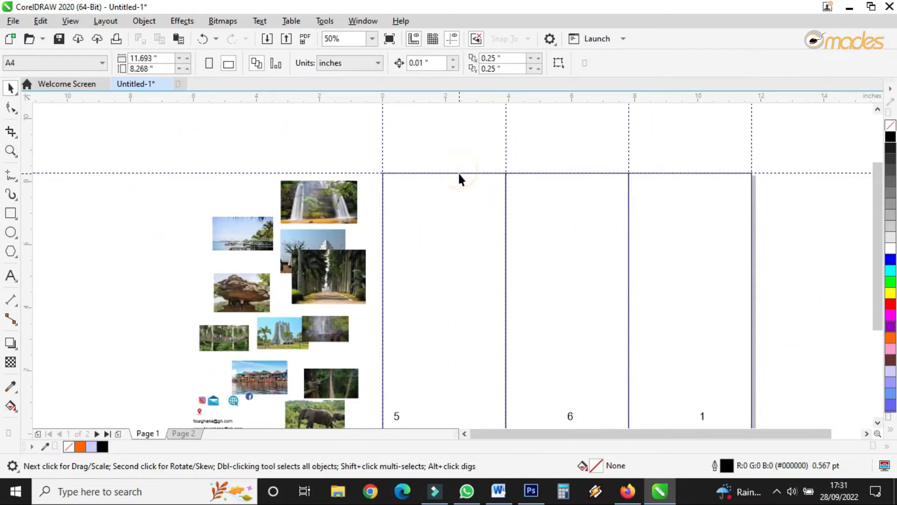
click(458, 172)
click(512, 182)
click(513, 178)
click(696, 193)
click(691, 175)
scroll(593, 214, down, 4)
scroll(610, 262, up, 4)
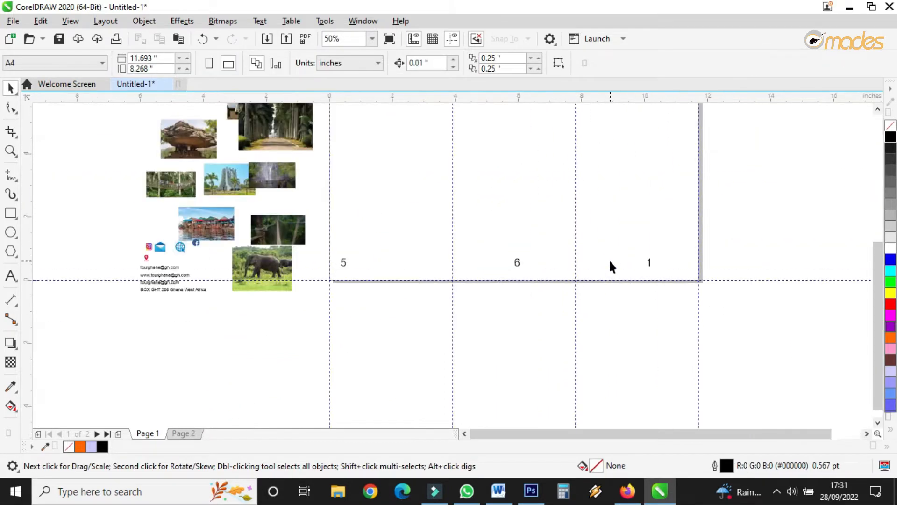
scroll(611, 258, up, 1)
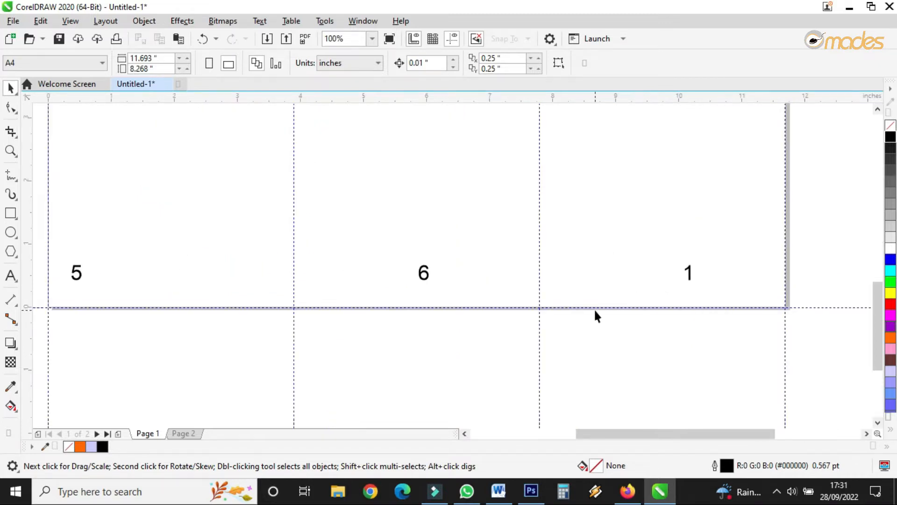
scroll(595, 311, down, 2)
scroll(626, 292, up, 1)
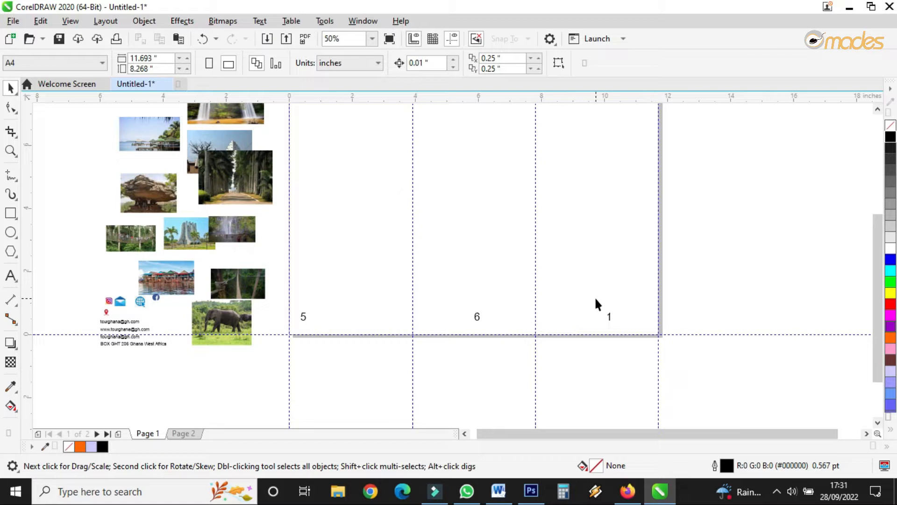
Step: Inspect the photos and contact details lying on the pasteboard beside page 1
scroll(600, 338, down, 1)
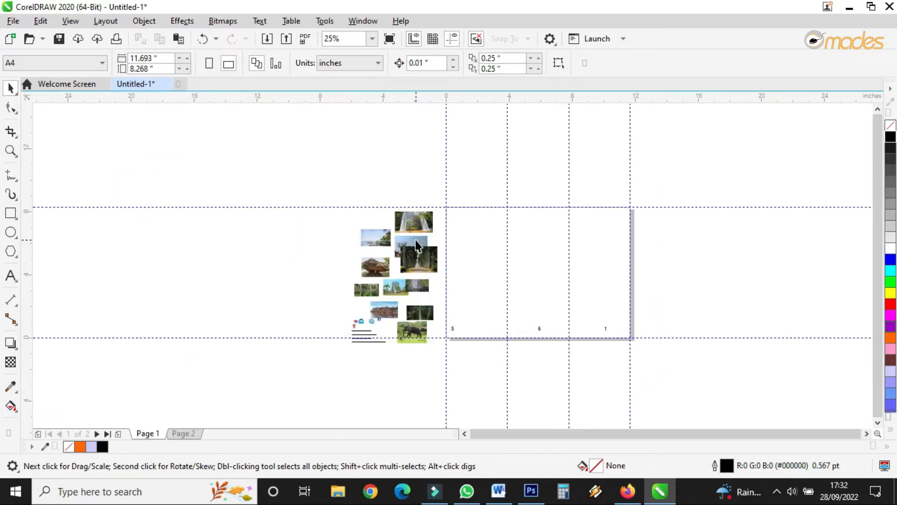
scroll(416, 246, up, 2)
scroll(416, 246, down, 2)
scroll(382, 336, up, 2)
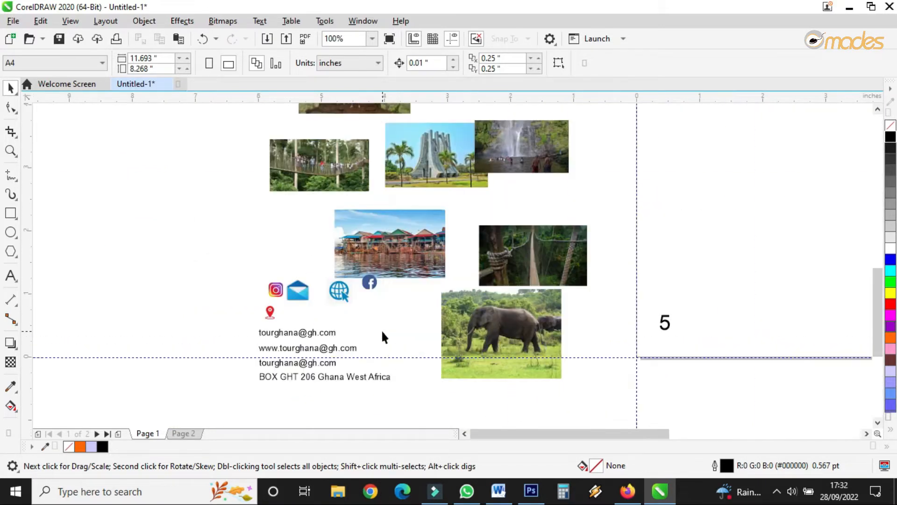
scroll(318, 318, down, 3)
scroll(330, 279, up, 4)
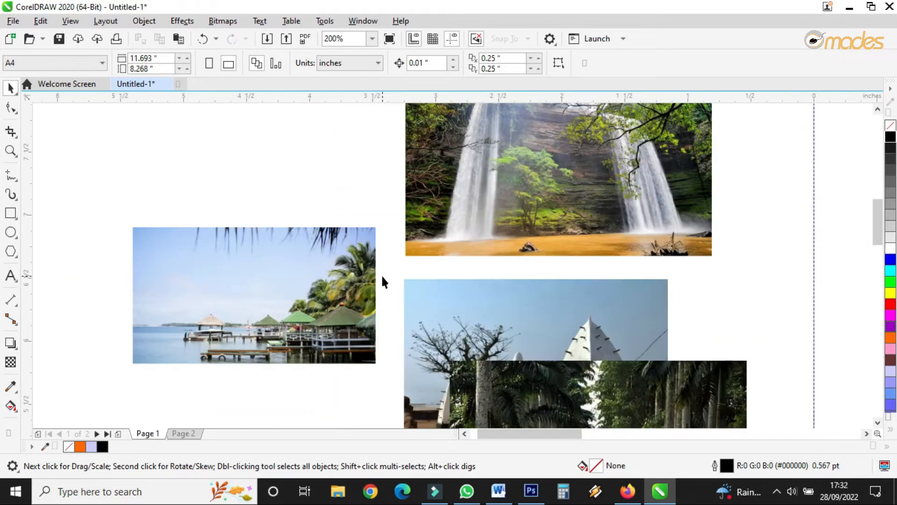
scroll(383, 281, down, 2)
scroll(400, 294, up, 2)
scroll(380, 271, down, 2)
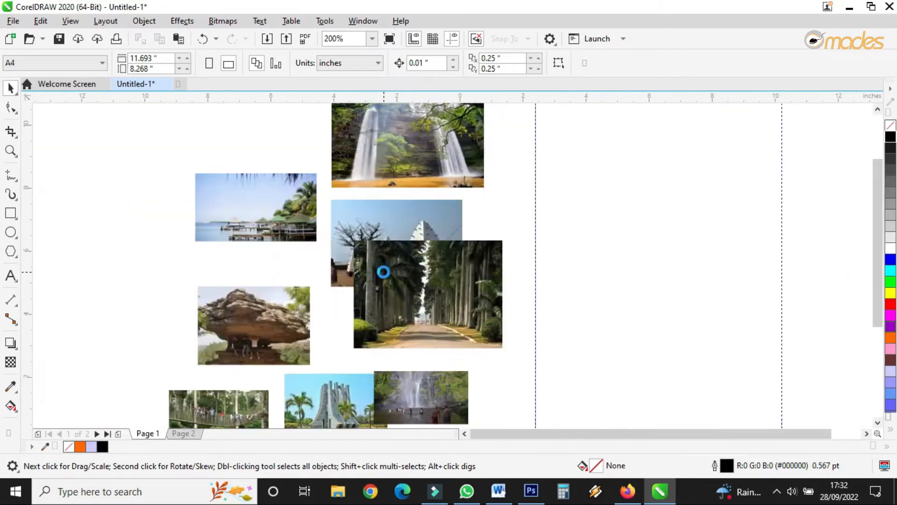
scroll(372, 365, up, 1)
scroll(372, 365, up, 1)
scroll(353, 261, down, 2)
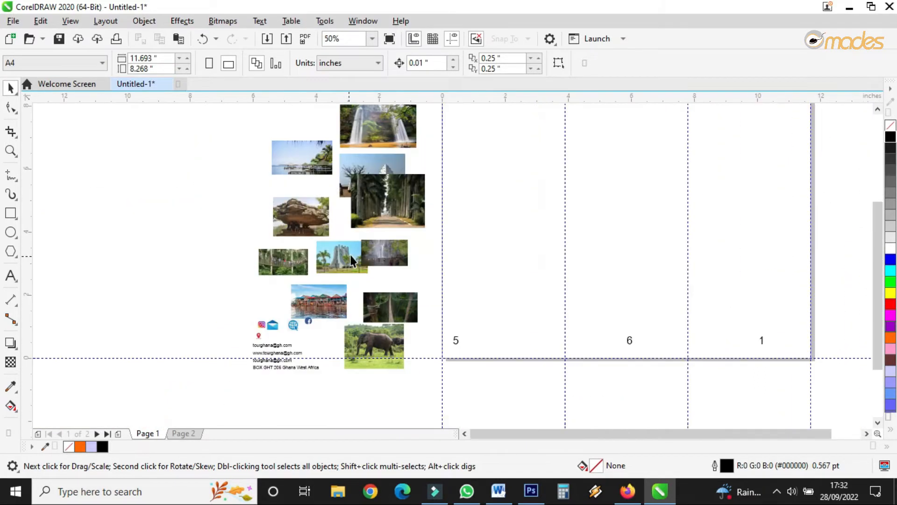
scroll(390, 349, up, 2)
scroll(391, 350, down, 3)
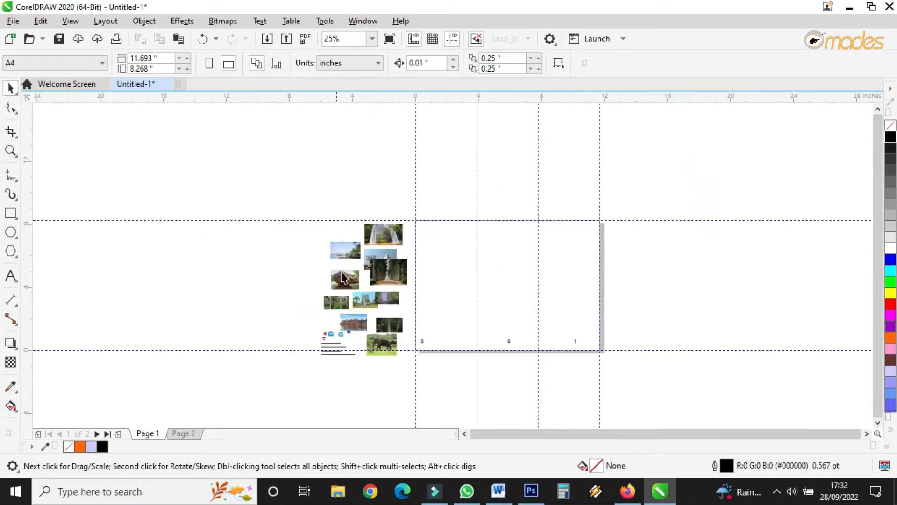
scroll(366, 251, up, 3)
scroll(266, 278, down, 2)
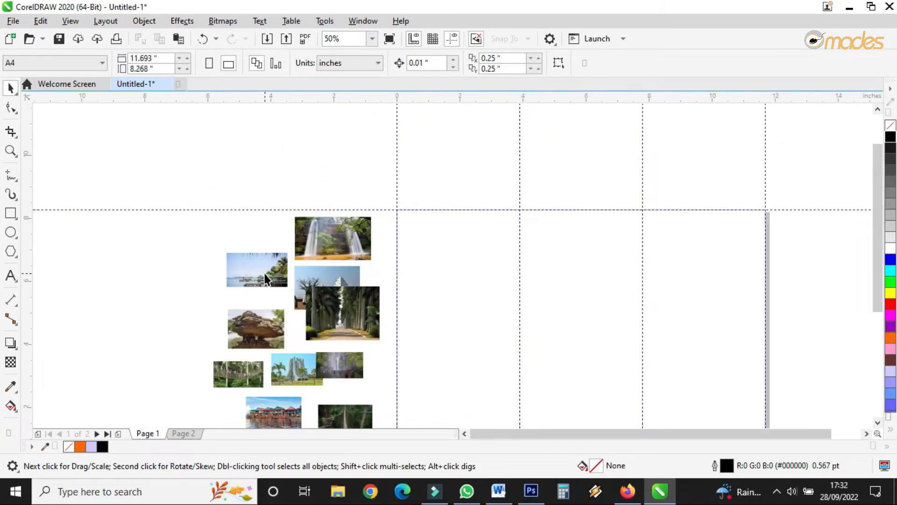
Step: Move the beach photo to the top of the right panel and scale it to the panel's width
drag(271, 279, 769, 205)
scroll(745, 236, up, 2)
drag(568, 279, 299, 420)
click(11, 108)
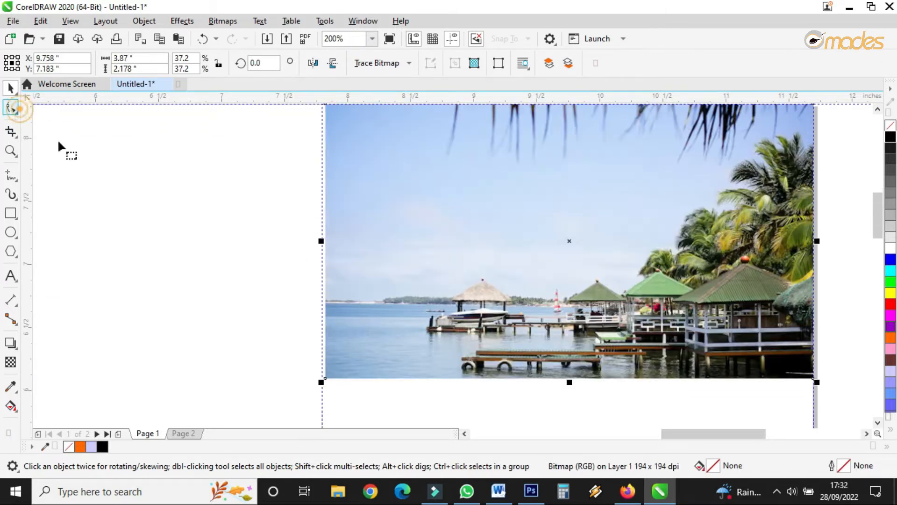
scroll(411, 337, down, 1)
drag(336, 206, 363, 420)
click(10, 88)
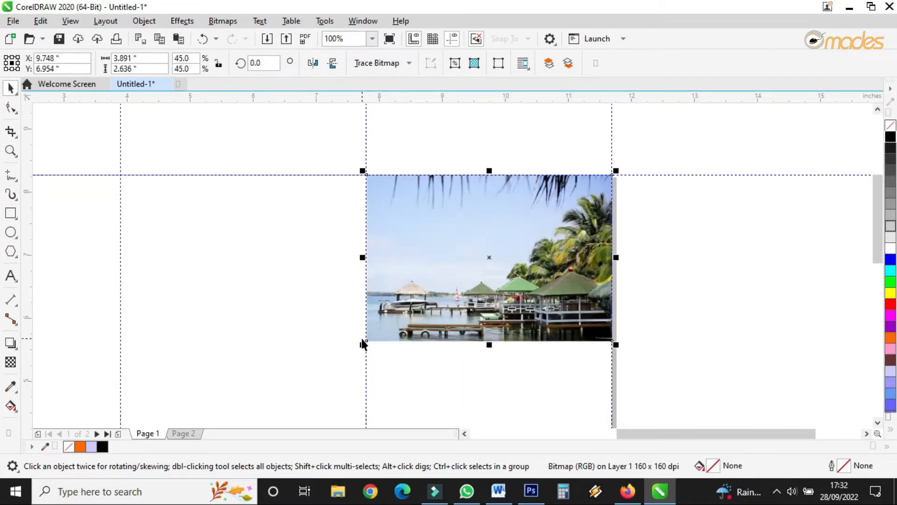
scroll(362, 345, up, 2)
drag(372, 355, 371, 371)
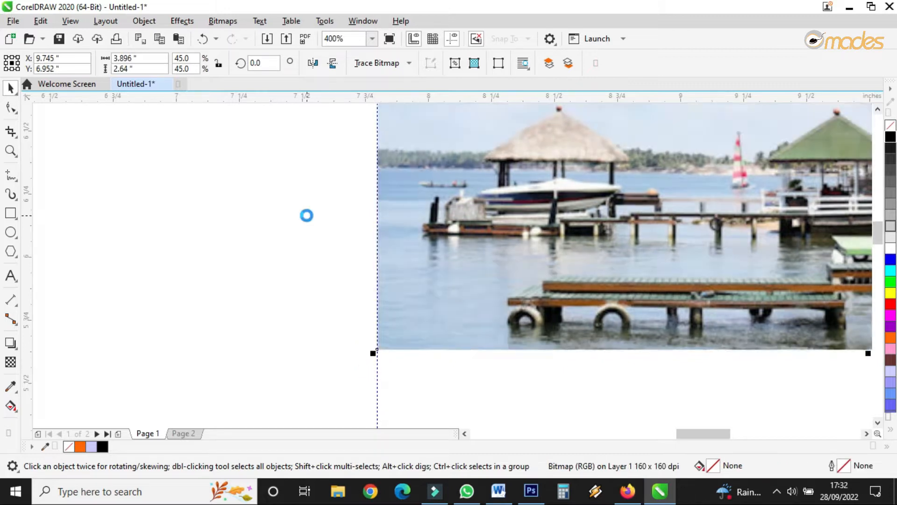
scroll(306, 215, down, 6)
scroll(366, 234, up, 2)
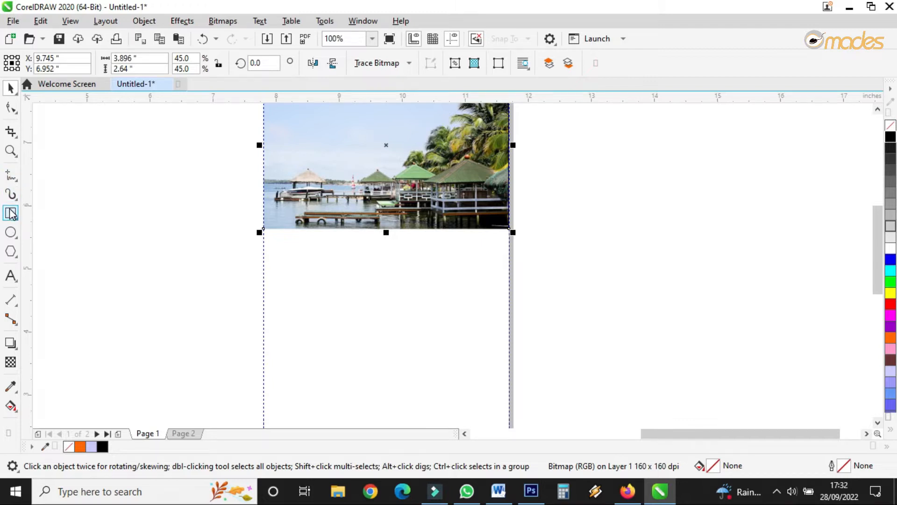
Step: Draw a closed wedge shape spanning the right panel just below the beach photo
click(11, 177)
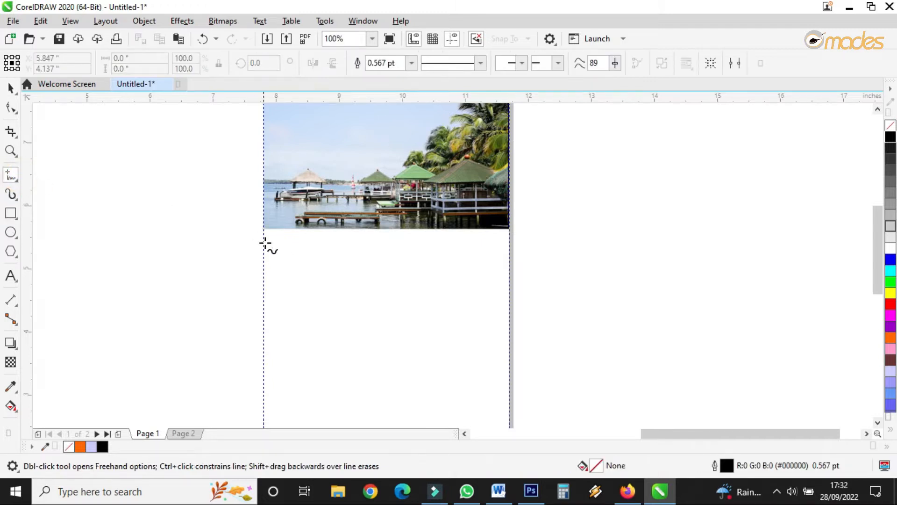
click(264, 243)
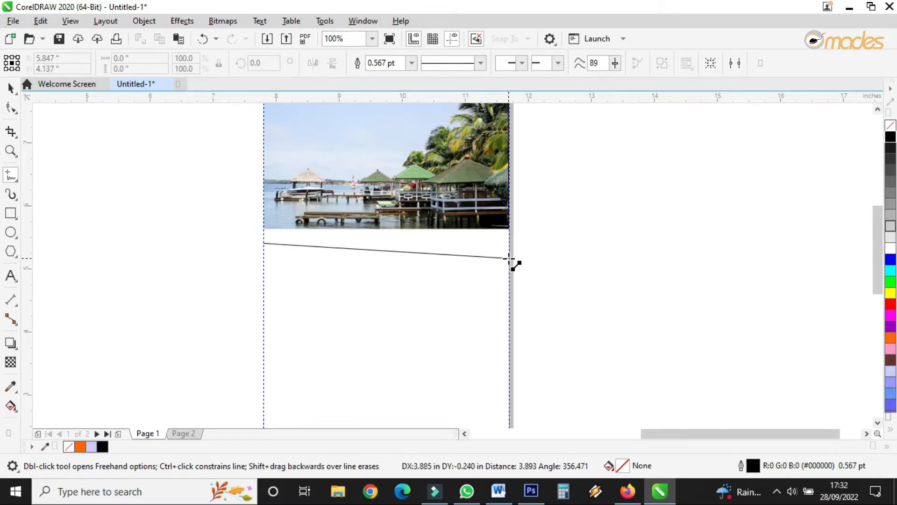
click(509, 257)
click(509, 257)
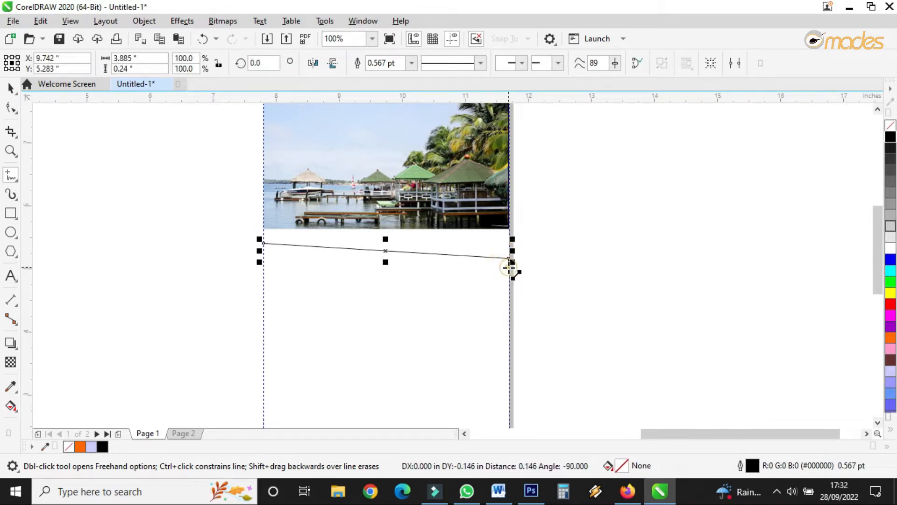
click(264, 320)
click(10, 88)
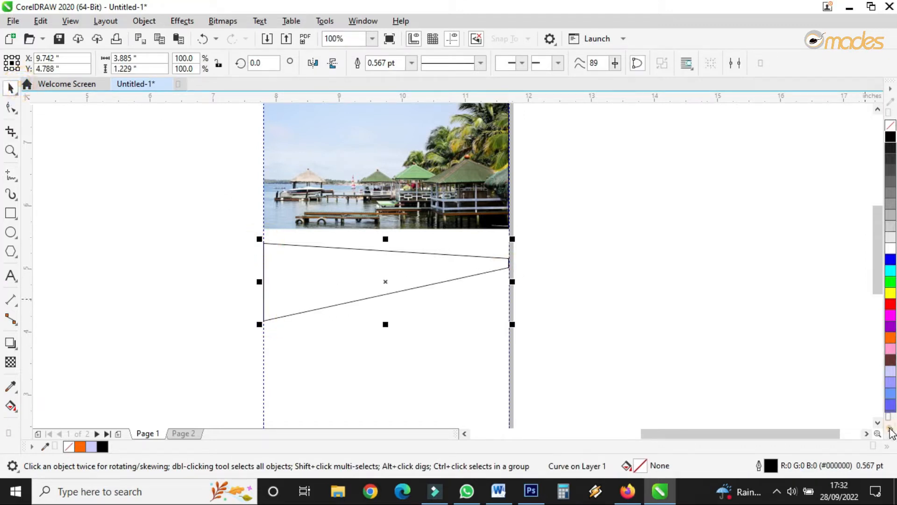
Step: Fill the wedge with Avocado Green and remove its outline
click(889, 429)
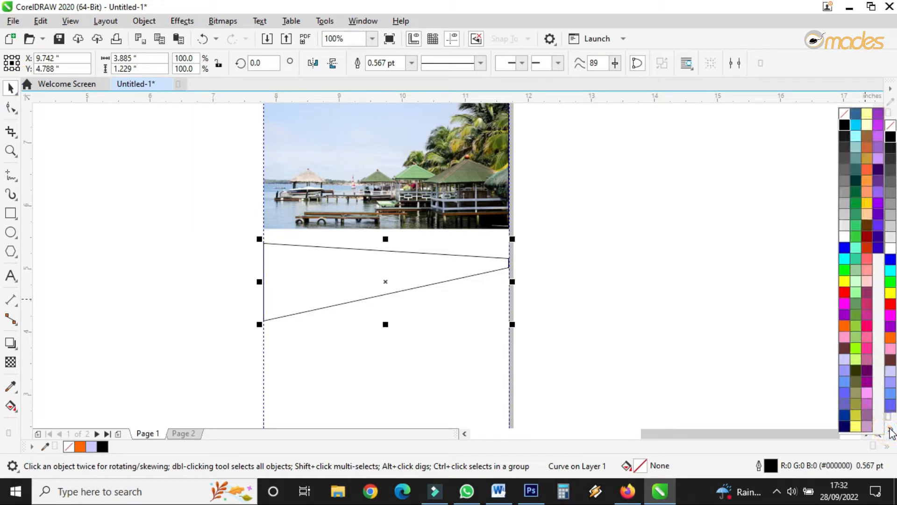
click(852, 318)
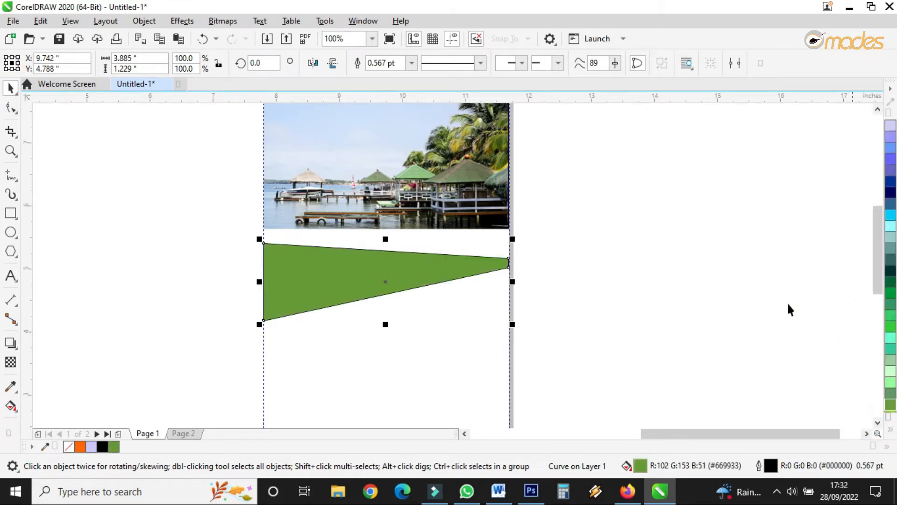
click(411, 62)
click(374, 76)
click(584, 282)
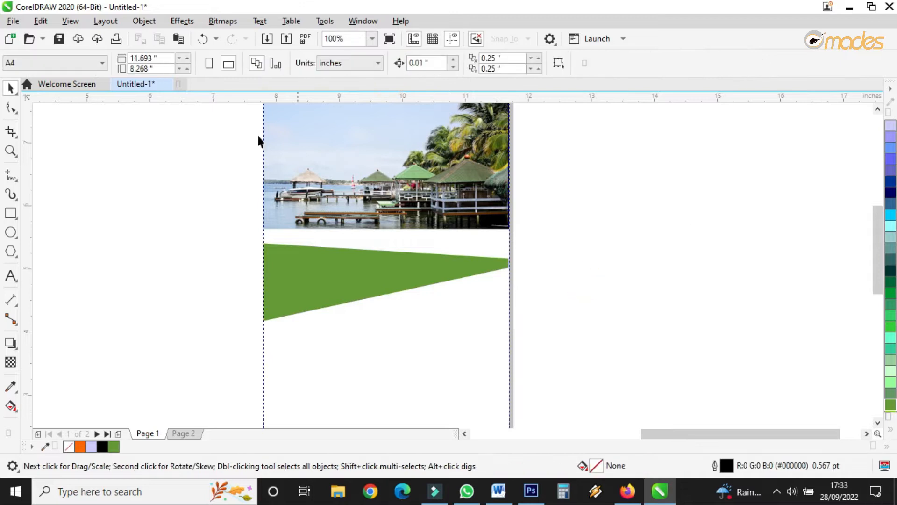
Step: Convert the wedge's top edge to a curve and drag its nodes and curve to reshape it into a wave overlapping the photo's bottom
click(10, 108)
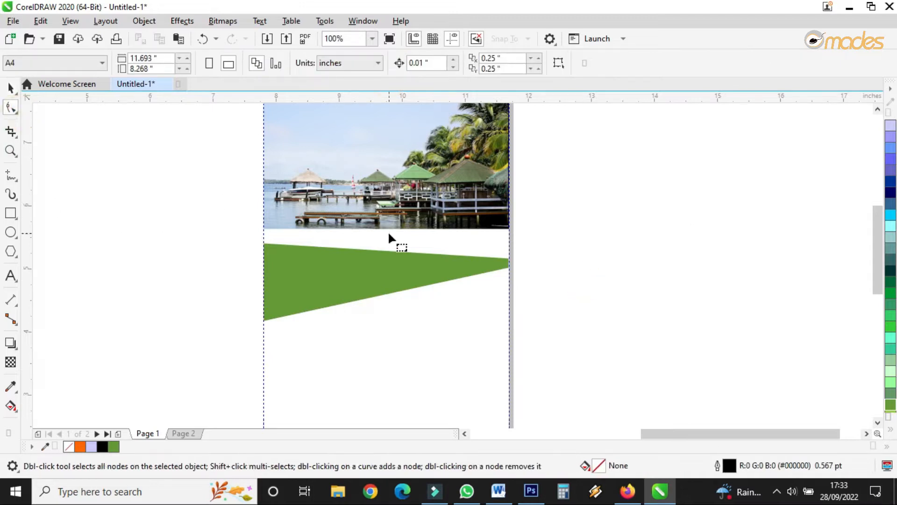
click(359, 251)
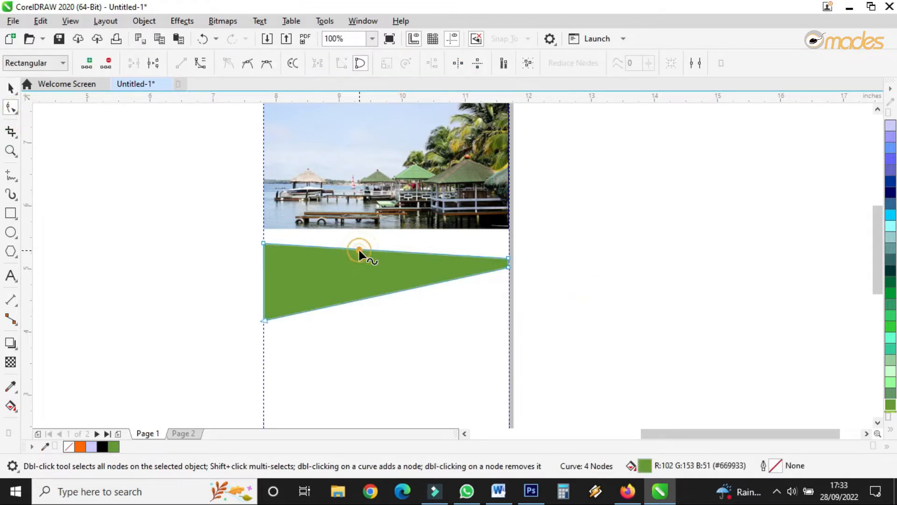
click(201, 63)
drag(263, 243, 264, 219)
drag(343, 223, 343, 254)
drag(509, 257, 508, 207)
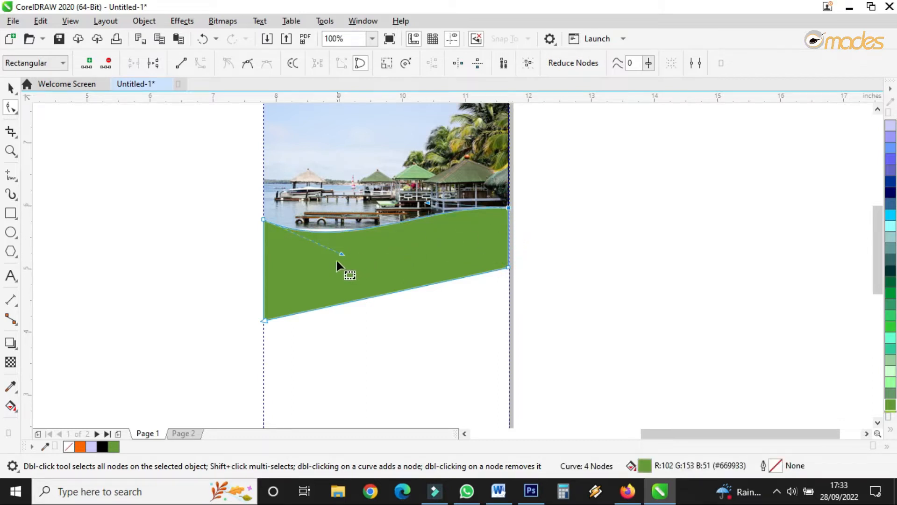
drag(342, 255, 338, 275)
drag(263, 218, 263, 199)
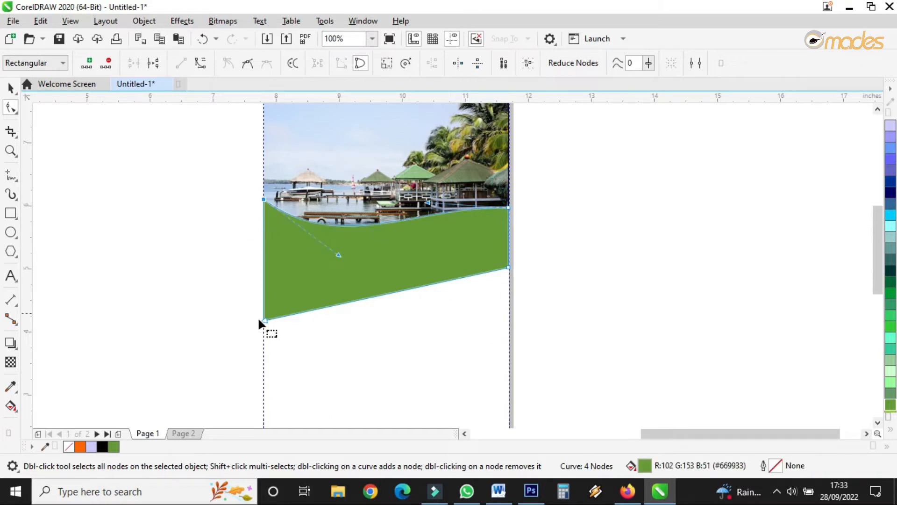
drag(266, 320, 267, 277)
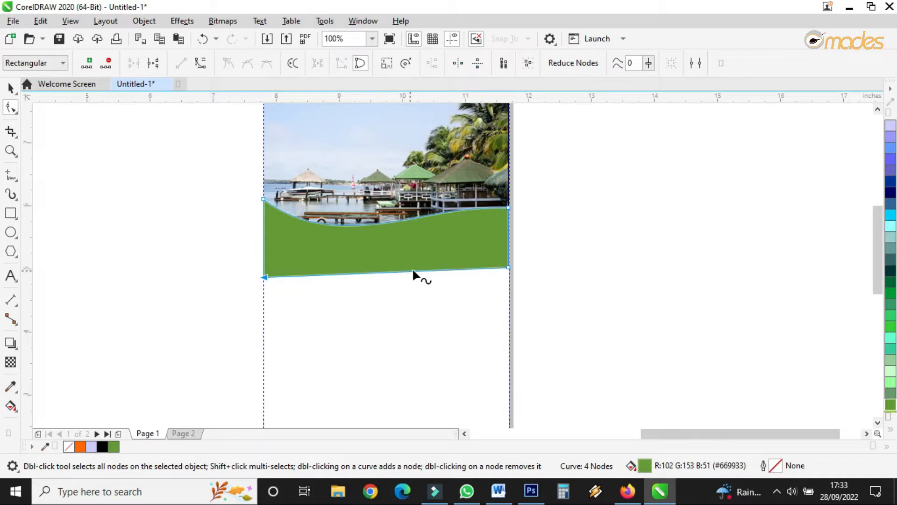
drag(264, 277, 264, 245)
drag(509, 266, 509, 232)
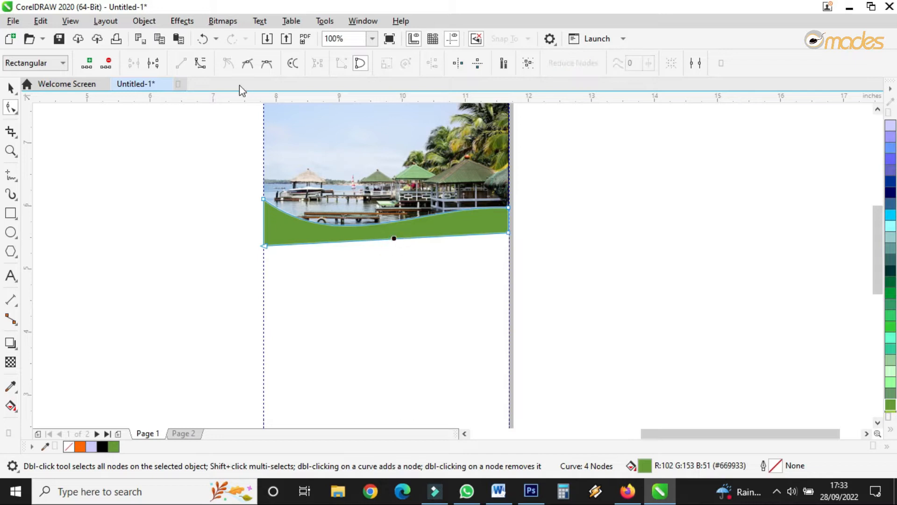
Step: Convert the wave's bottom edge to a curve and bend it downward into a matching sweep
click(201, 62)
drag(341, 238, 338, 309)
drag(427, 236, 432, 215)
drag(508, 234, 509, 220)
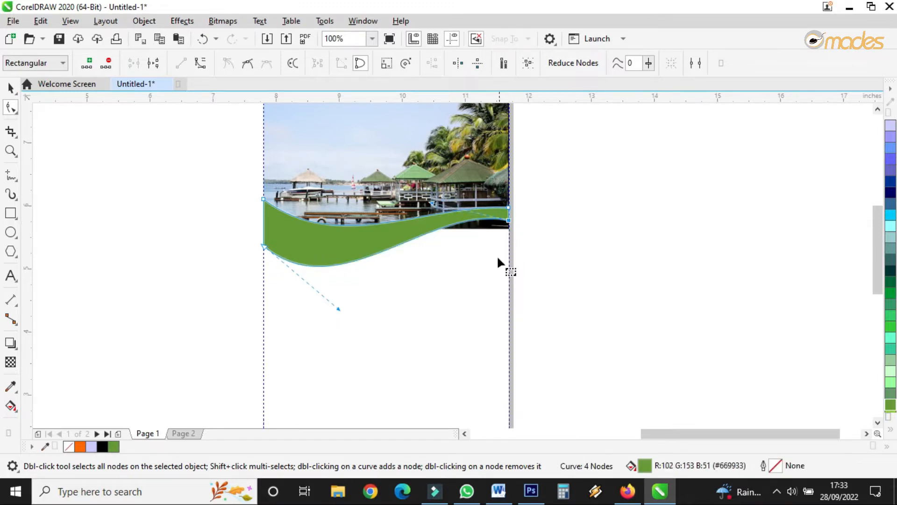
click(11, 88)
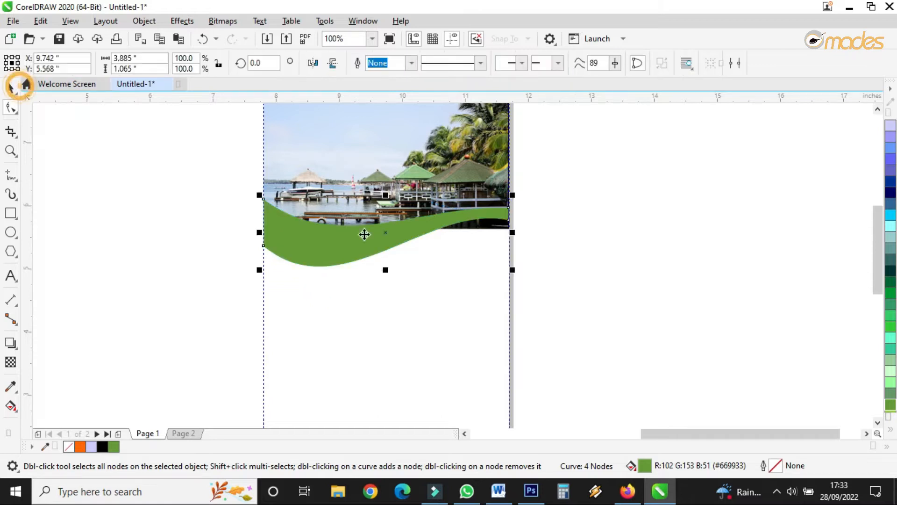
Step: Fine-tune the wave's end nodes and curve handles so its edges flow smoothly across the panel
scroll(453, 345, down, 1)
scroll(431, 308, up, 2)
double_click(364, 300)
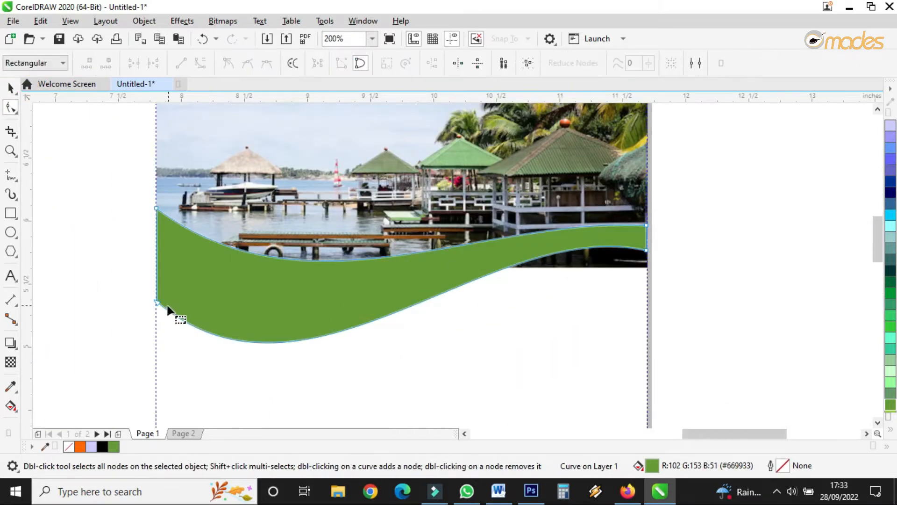
drag(158, 302, 158, 294)
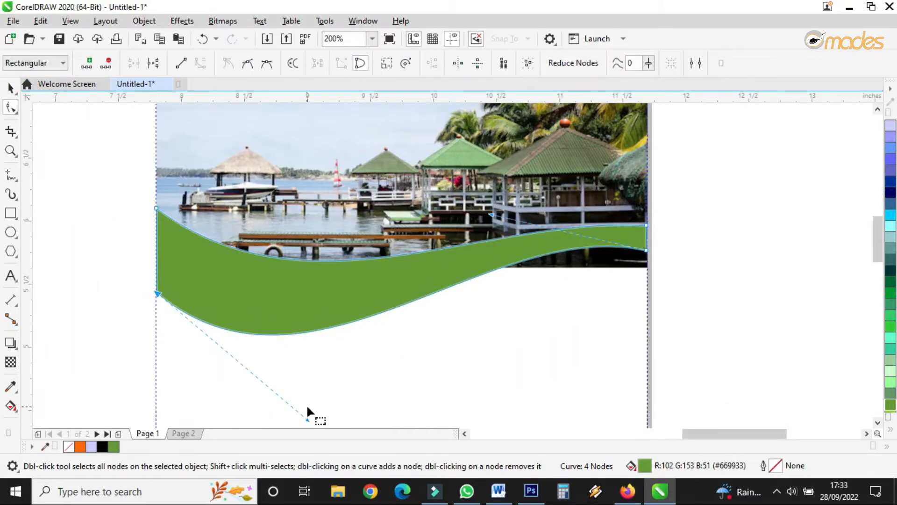
drag(306, 419, 306, 380)
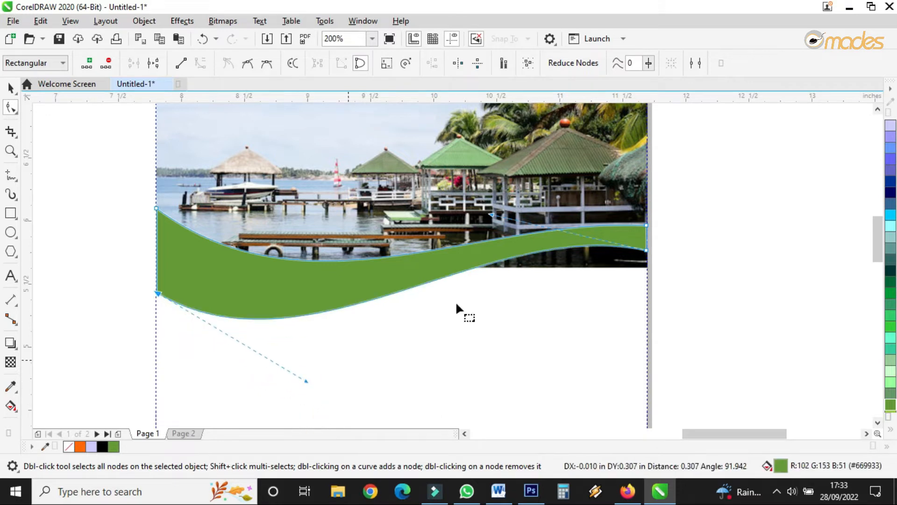
drag(647, 250, 648, 241)
drag(491, 206, 540, 239)
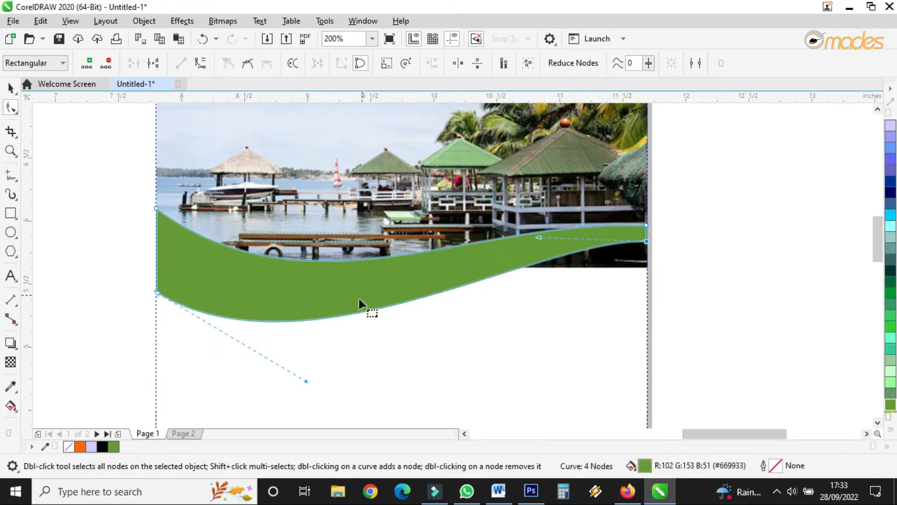
drag(306, 380, 306, 367)
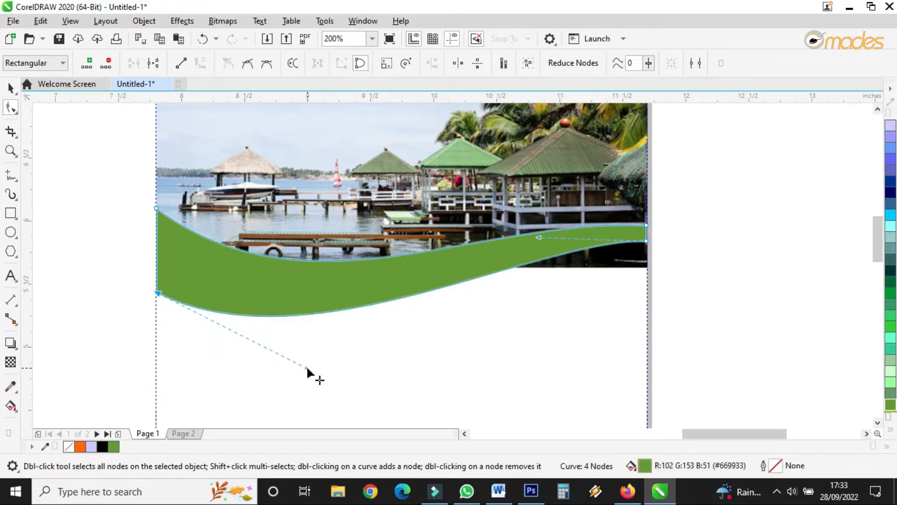
click(10, 87)
Step: Reshape the beach photo's bottom edge into a curve that follows the green wave
click(512, 192)
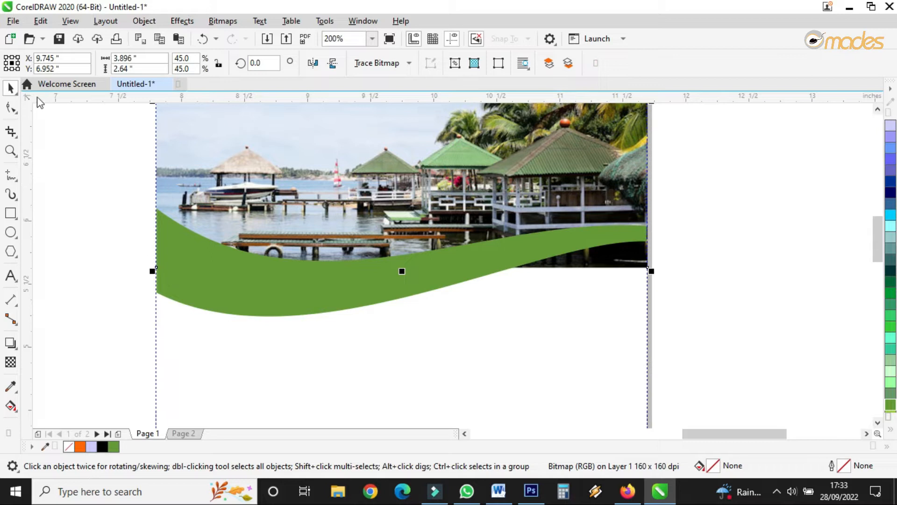
click(10, 107)
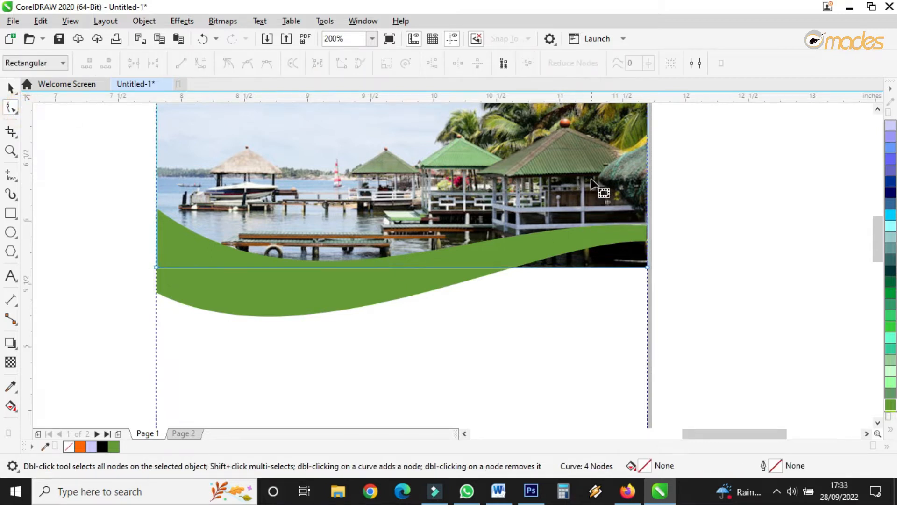
double_click(649, 231)
drag(649, 268, 650, 236)
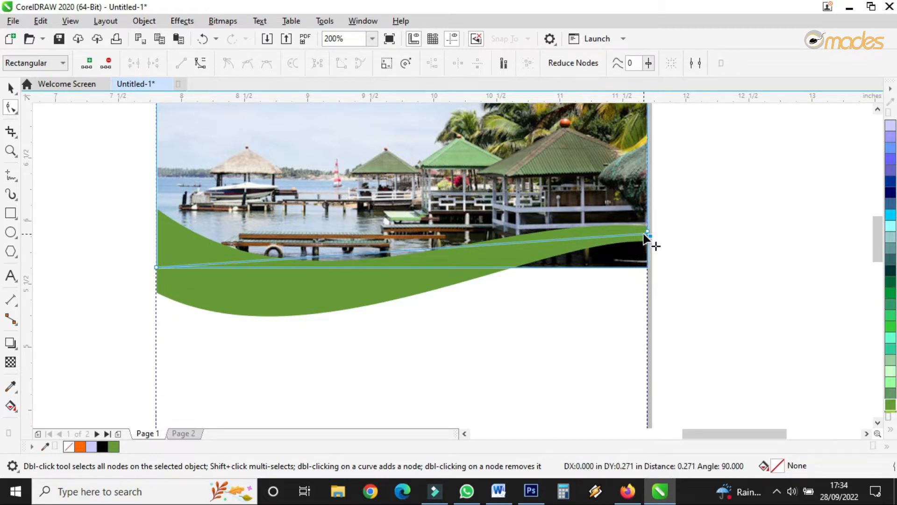
click(384, 250)
click(245, 67)
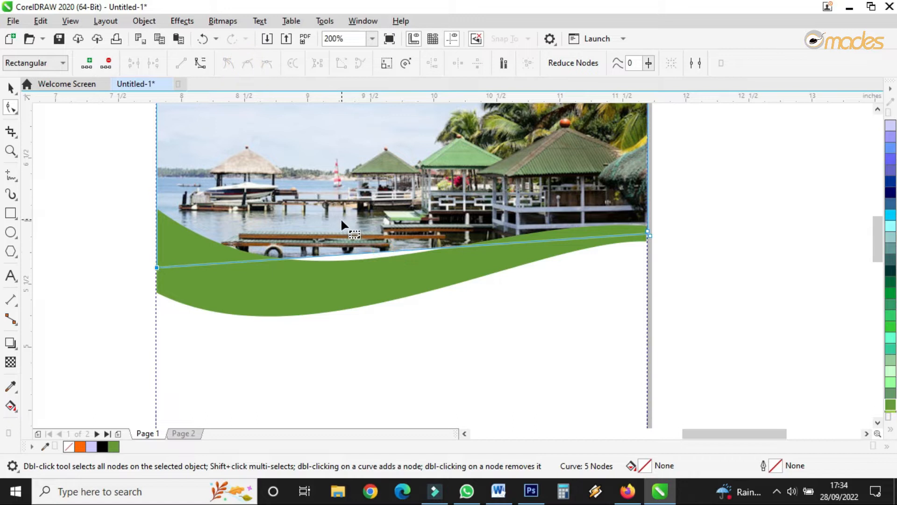
click(197, 67)
drag(363, 248, 362, 275)
drag(484, 270, 487, 247)
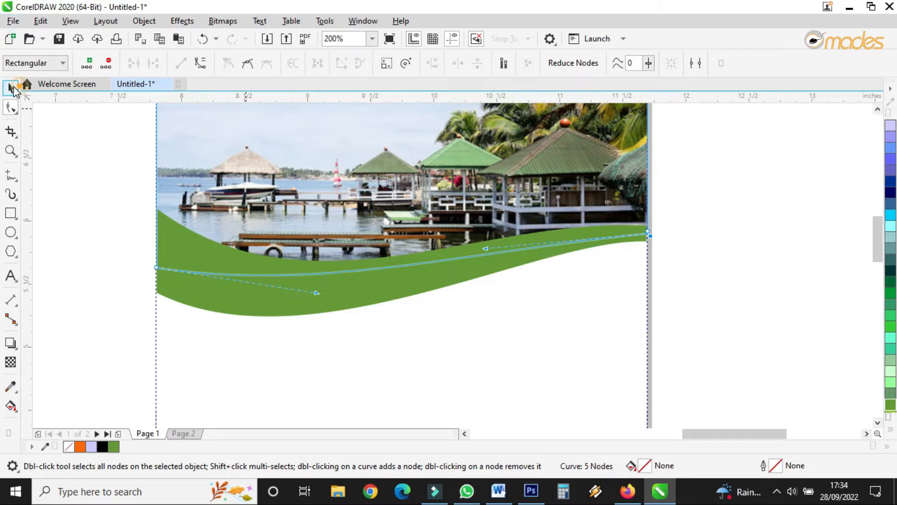
click(10, 88)
key(Escape)
Step: Duplicate the green wave slightly offset and fill the copy white
mouse_move(414, 276)
mouse_down()
mouse_move(416, 288)
mouse_move(417, 268)
mouse_up()
click(891, 429)
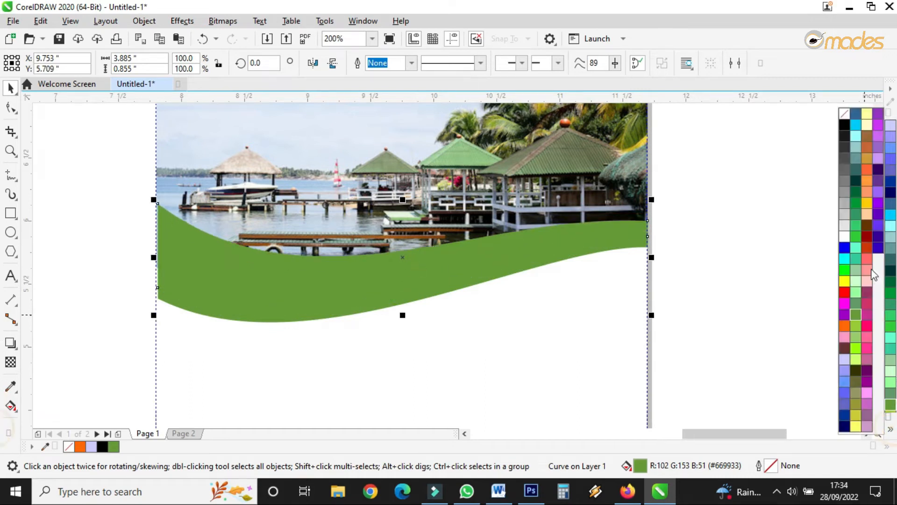
click(849, 234)
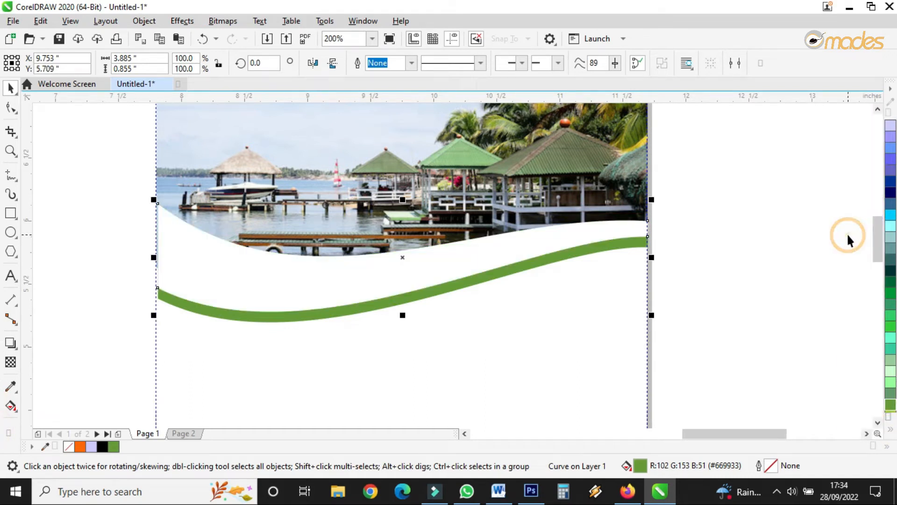
Step: Send the white wave one step behind the green wave
click(437, 295)
right_click(438, 295)
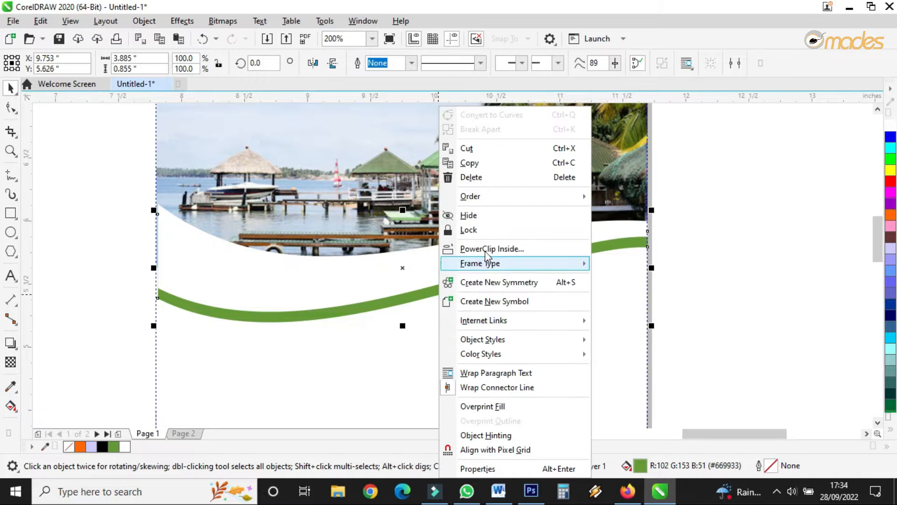
mouse_move(508, 198)
click(629, 202)
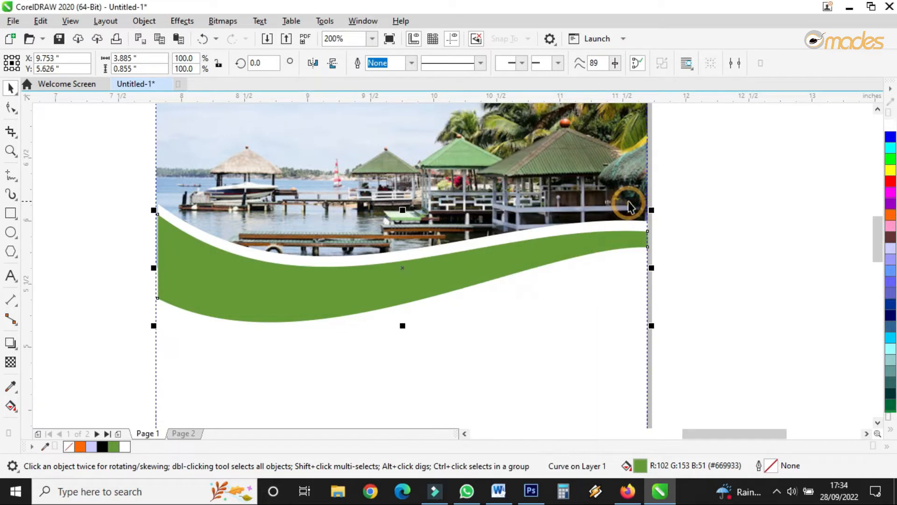
Step: Adjust the white wave's nodes and handles so it forms a thin white border above the green wave
click(11, 108)
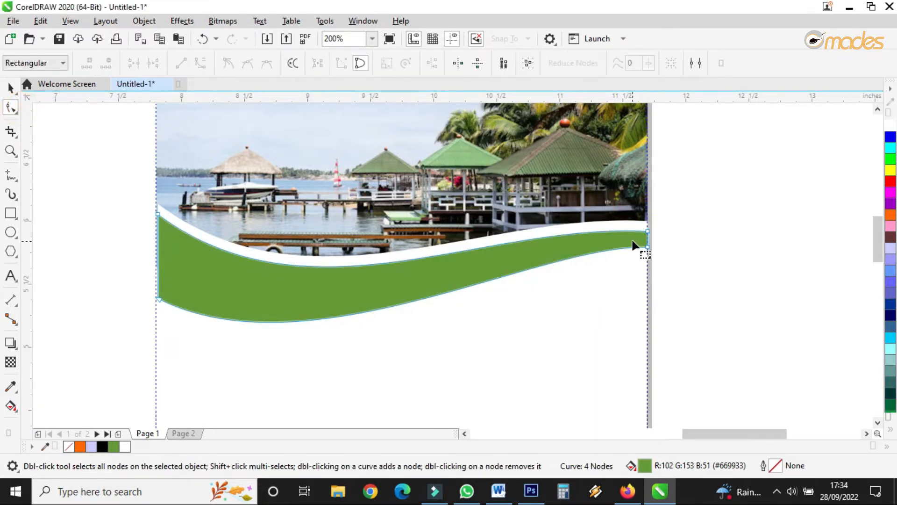
drag(158, 205, 158, 214)
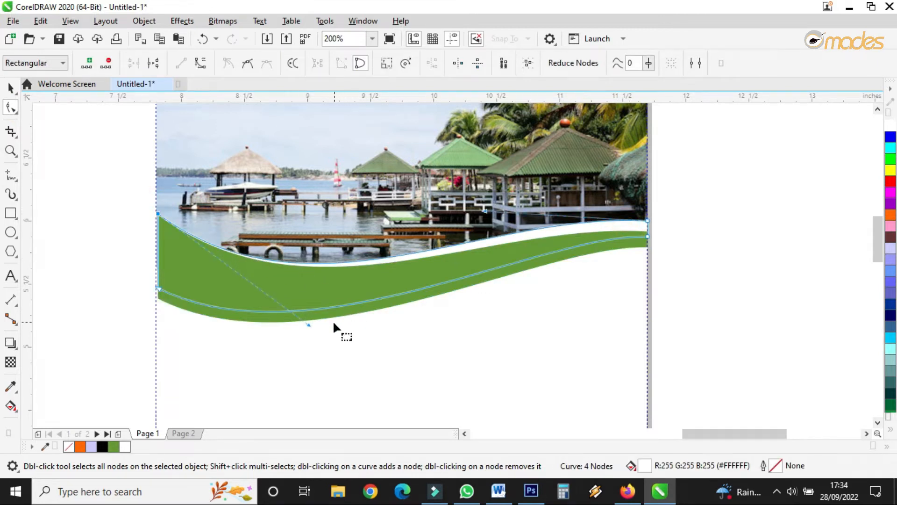
drag(309, 324, 310, 335)
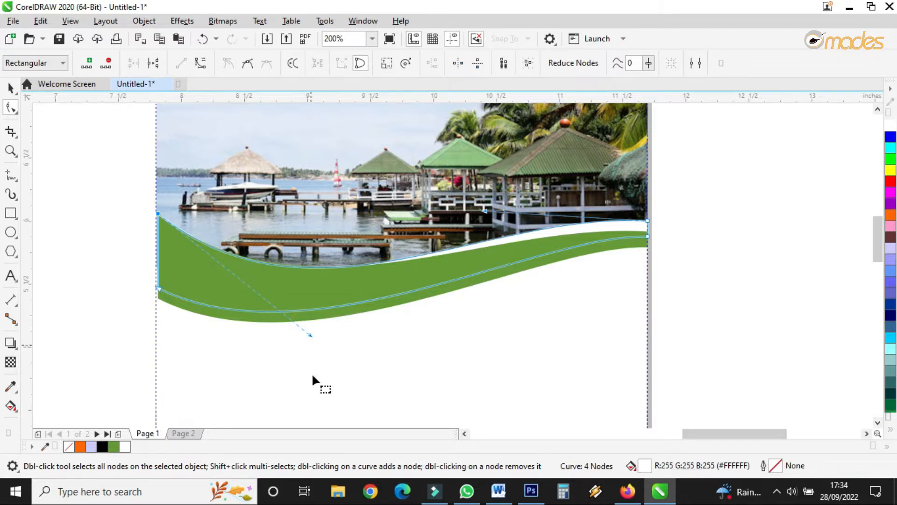
drag(649, 220, 648, 216)
drag(159, 212, 163, 215)
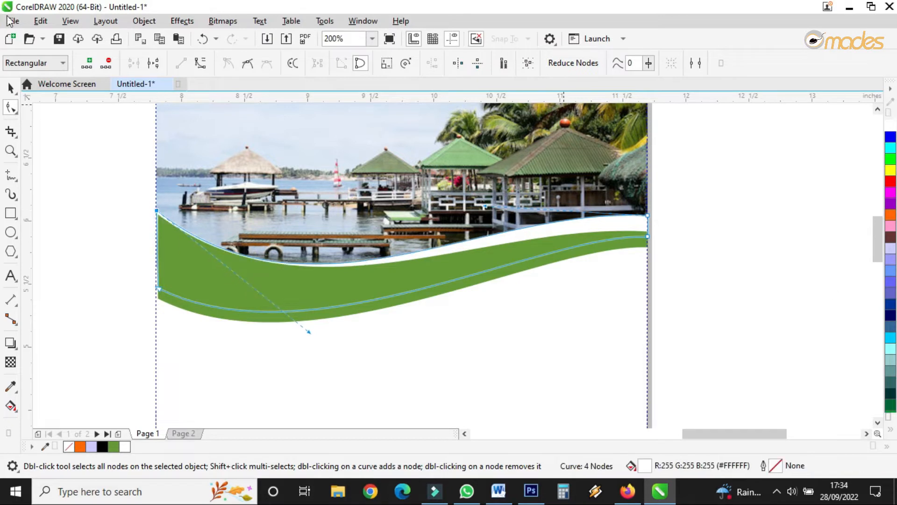
click(11, 87)
scroll(413, 247, down, 3)
scroll(412, 247, up, 1)
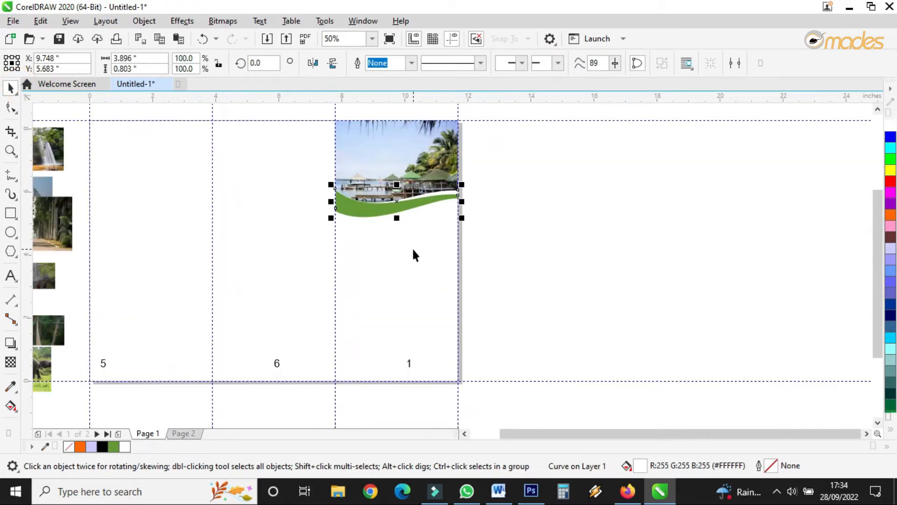
scroll(406, 237, up, 1)
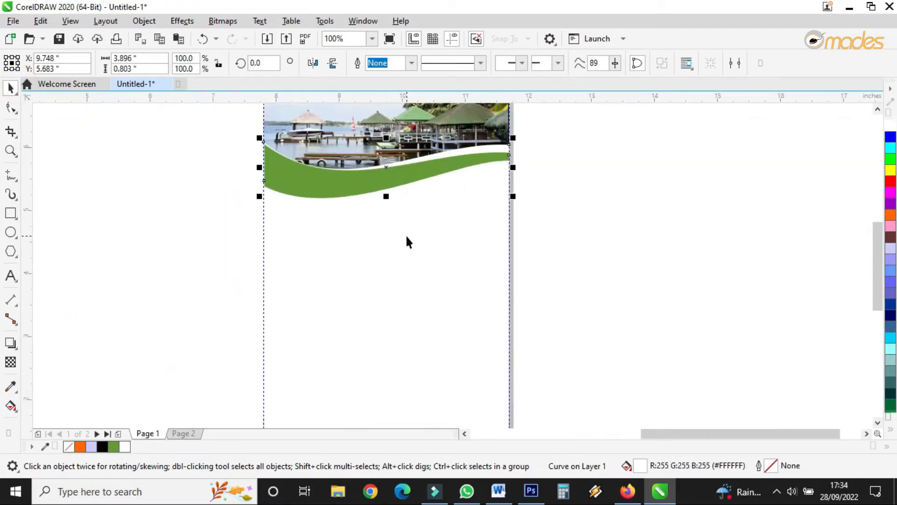
click(10, 213)
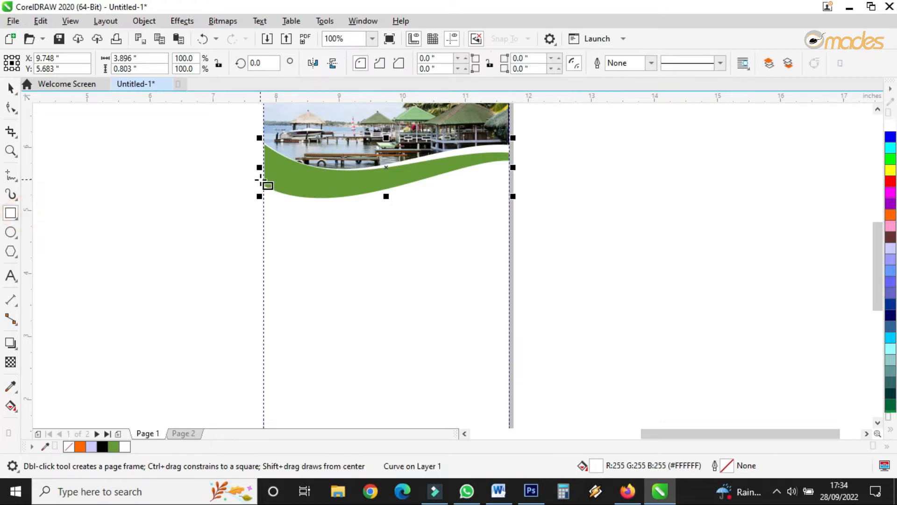
drag(262, 182, 509, 379)
click(10, 87)
key(Delete)
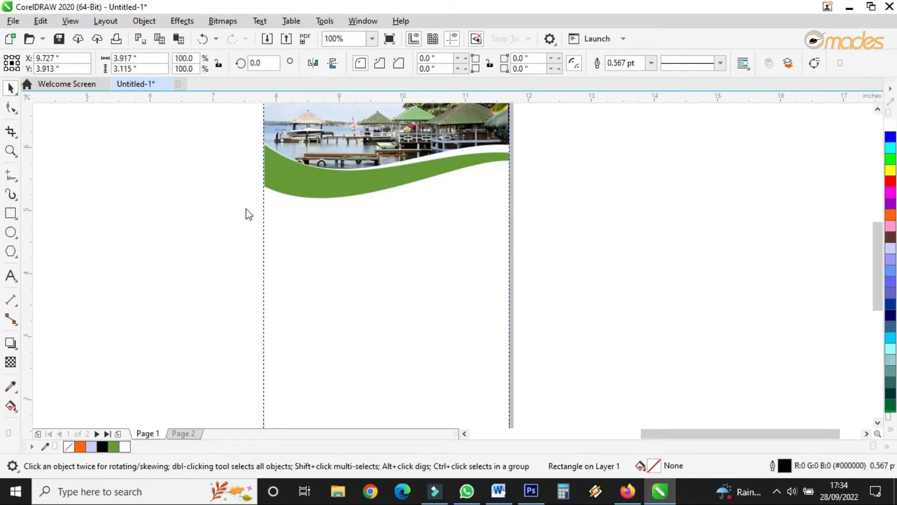
Step: Switch to the Word document and copy the text from the Agricultural Sectors heading through the paragraph on Ghana's strategic location
scroll(334, 220, down, 2)
click(498, 491)
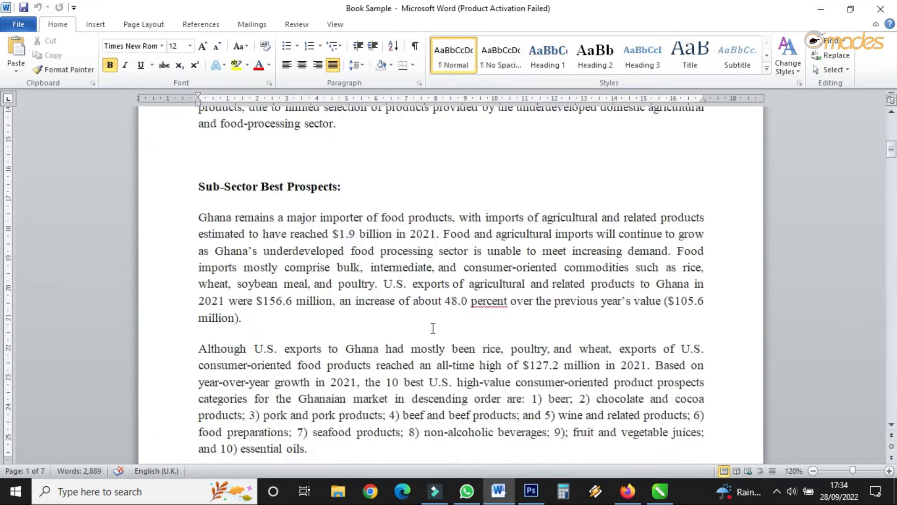
scroll(434, 280, up, 10)
click(331, 203)
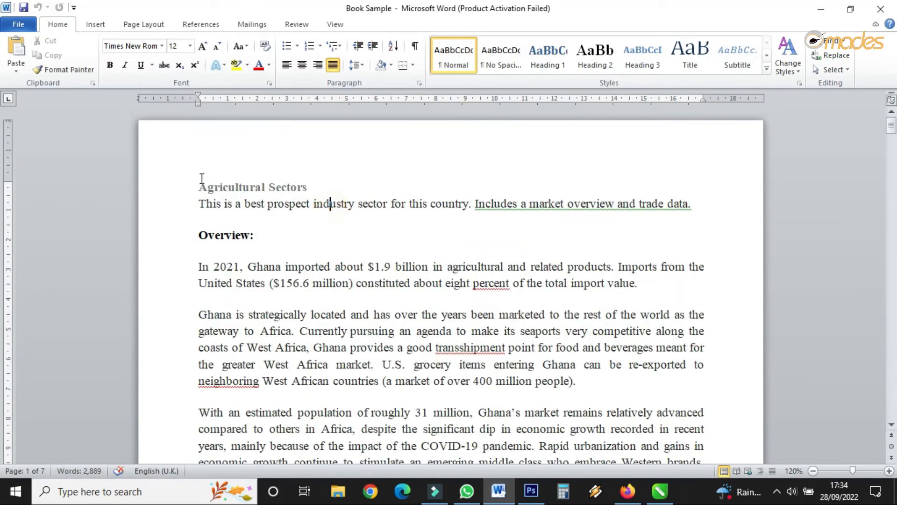
drag(200, 186, 603, 395)
right_click(526, 363)
click(560, 169)
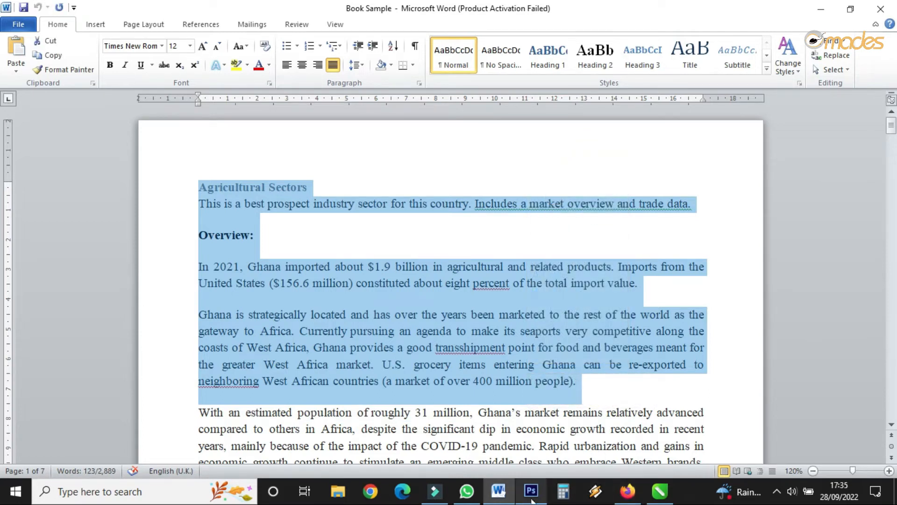
Step: Return to CorelDRAW and paste the copied text into a new paragraph text frame below the green wave on panel 1
click(660, 490)
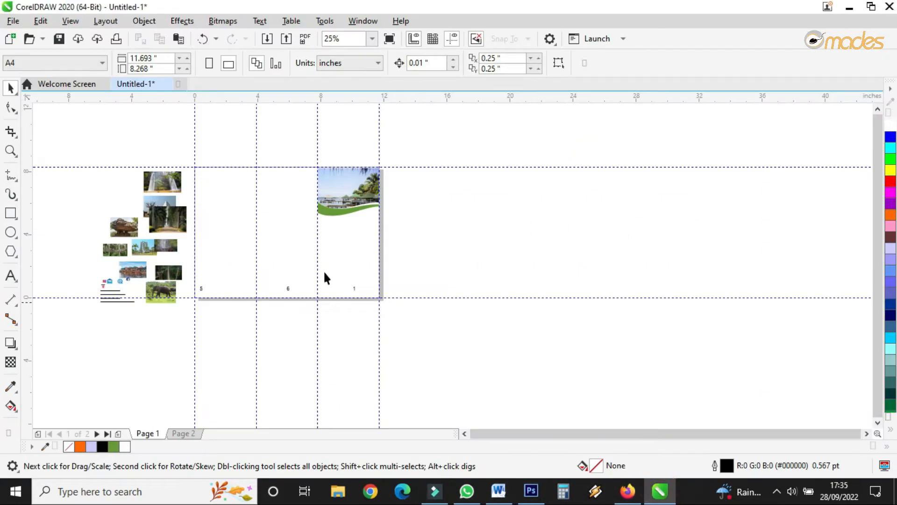
scroll(319, 233, up, 1)
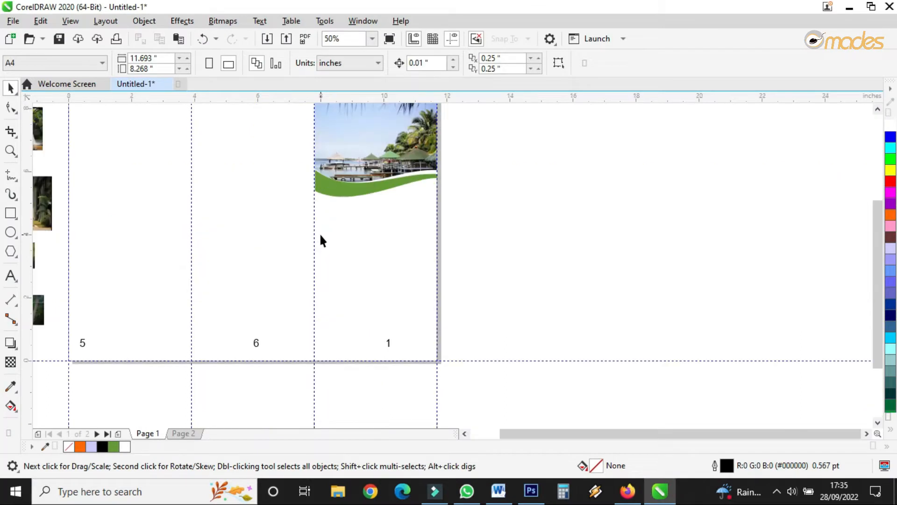
click(11, 275)
scroll(314, 210, up, 2)
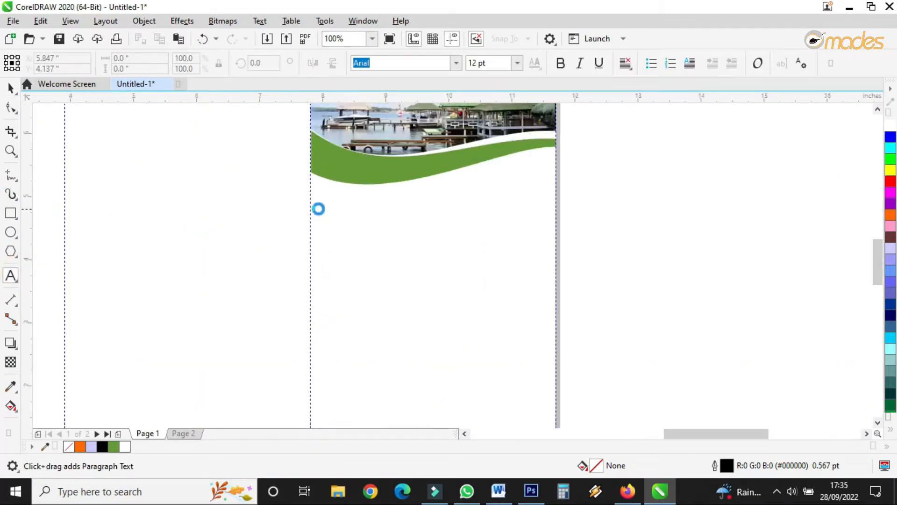
drag(301, 202, 775, 372)
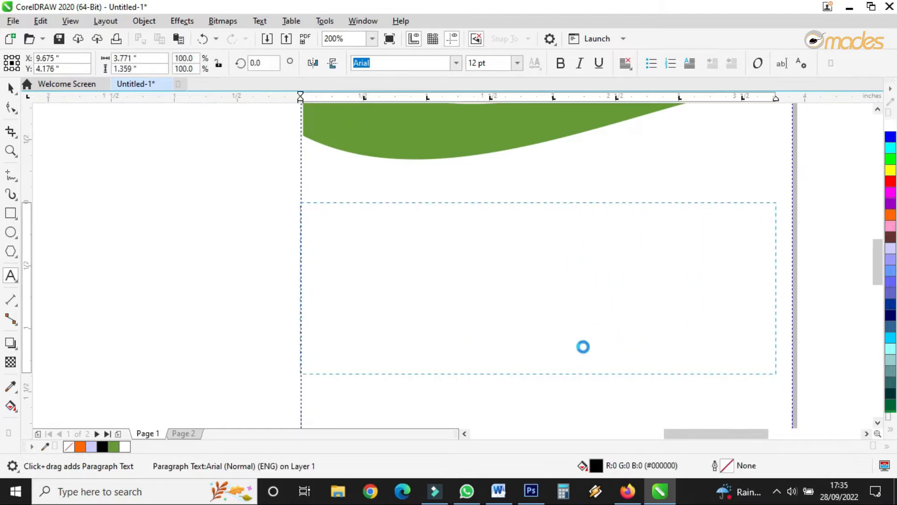
key(ctrl+v)
click(11, 87)
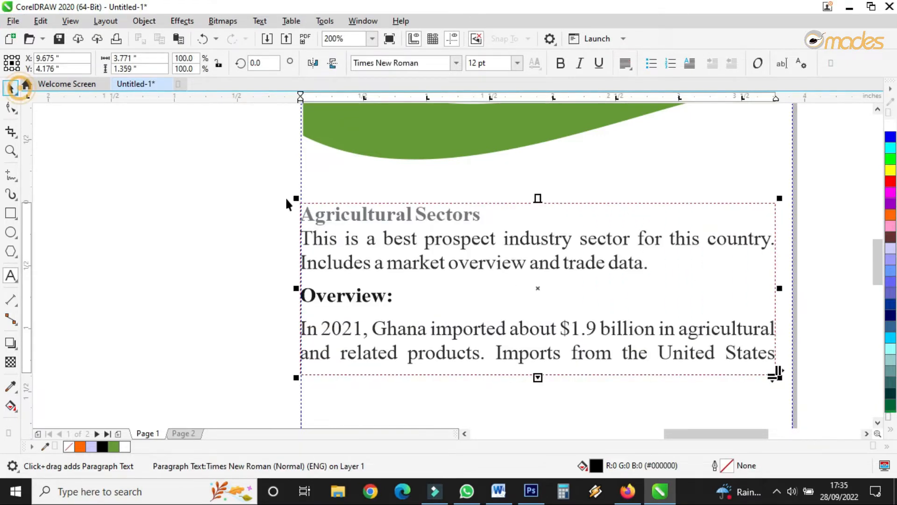
Step: Extend the text frame downward to about 4 inches tall so all the pasted paragraphs fit
scroll(461, 256, down, 3)
scroll(419, 285, up, 1)
drag(451, 247, 458, 343)
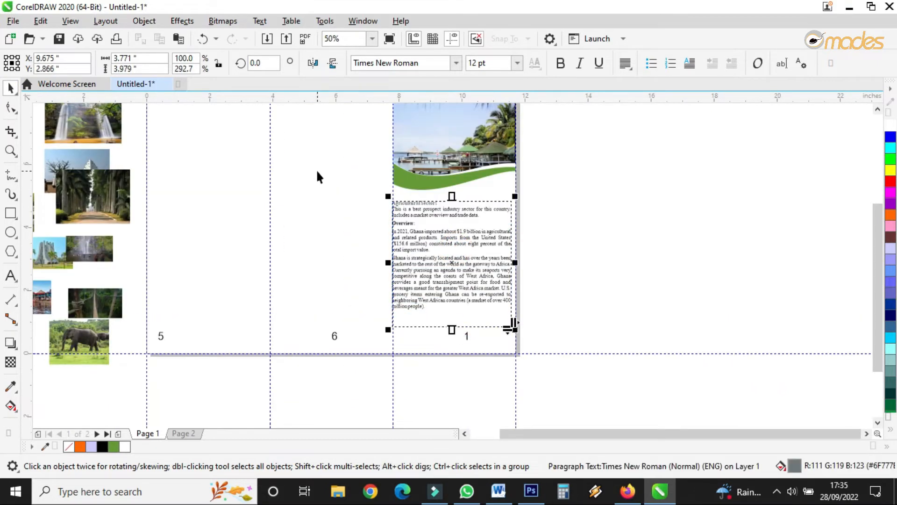
Step: Draw a small spacer rectangle about 1 by 0.27 inches near the fold between panels 5 and 6
scroll(279, 161, up, 1)
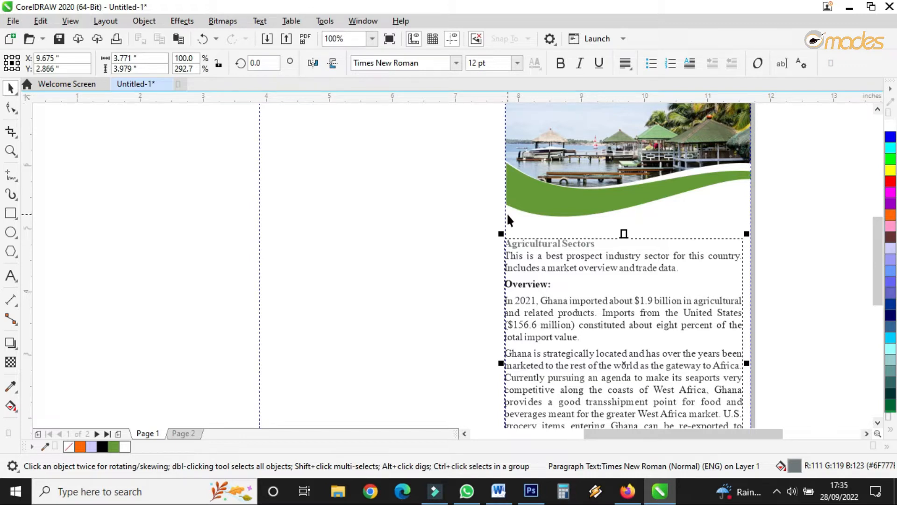
click(10, 213)
drag(240, 238, 303, 255)
click(11, 87)
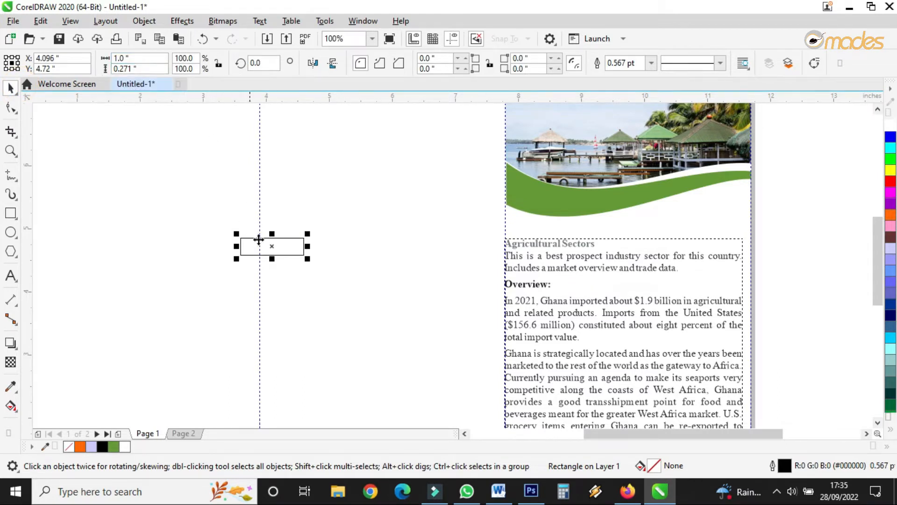
Step: Centre the spacer rectangle on the fold guideline between panels 5 and 6
scroll(273, 246, up, 2)
drag(273, 246, 248, 247)
scroll(272, 273, down, 4)
scroll(275, 262, up, 6)
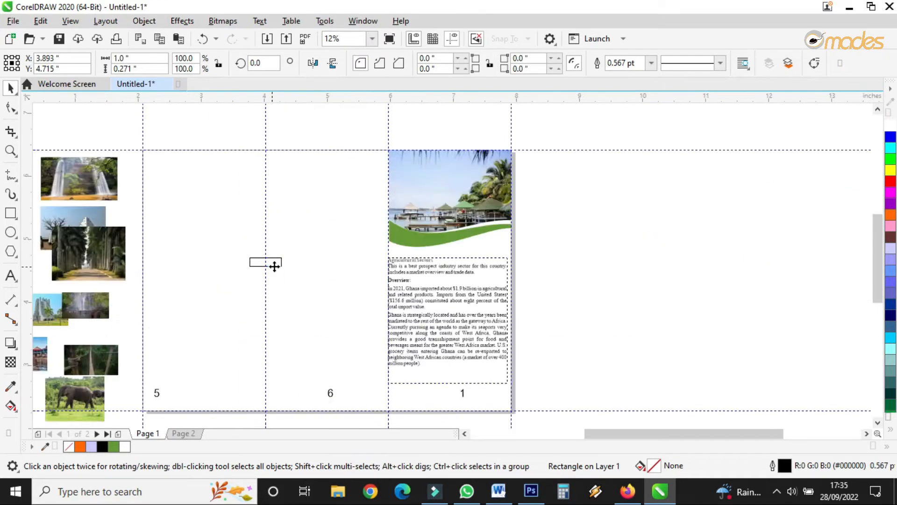
scroll(288, 262, up, 2)
drag(287, 262, 295, 271)
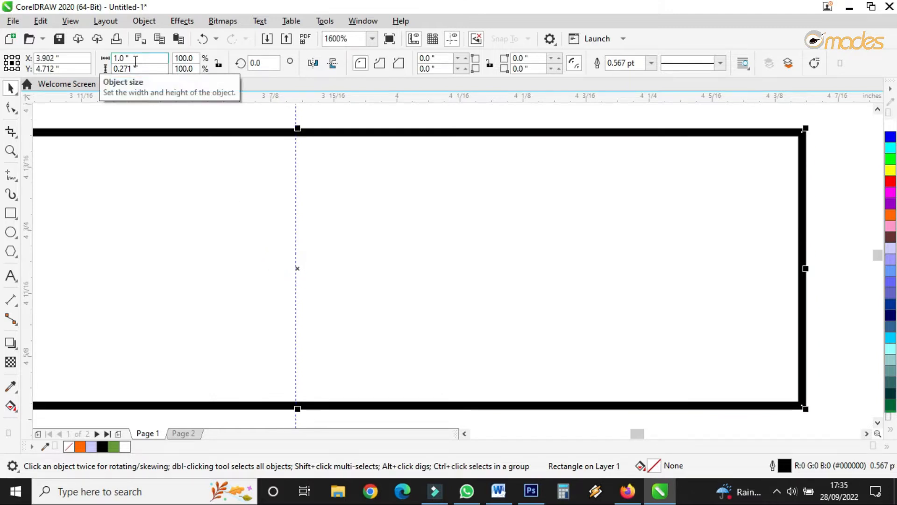
scroll(298, 269, up, 4)
drag(290, 265, 280, 265)
scroll(286, 288, down, 4)
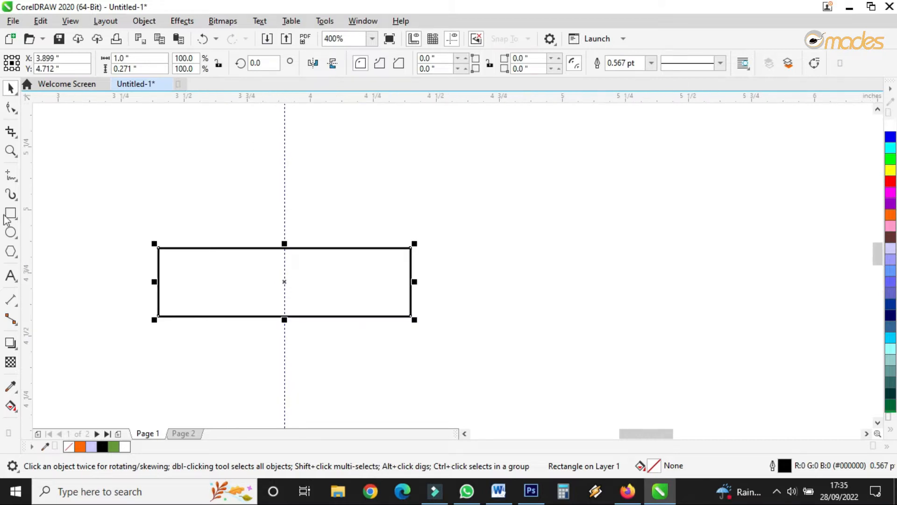
Step: Add vertical guidelines along the rectangle's left and right edges on either side of the fold
drag(29, 215, 171, 274)
drag(158, 218, 413, 295)
scroll(408, 297, down, 3)
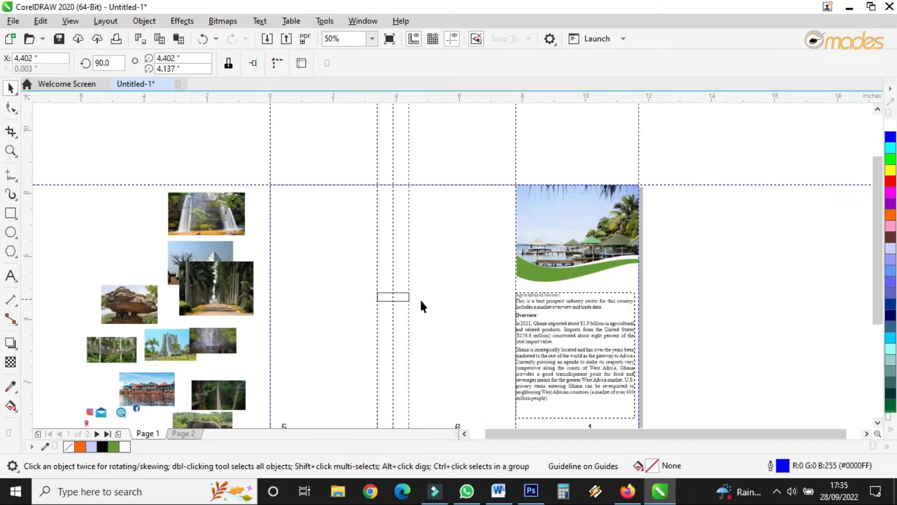
Step: Realign the rectangle and the guideline at its left edge beside the fold between panels 5 and 6
scroll(414, 303, up, 2)
click(382, 256)
drag(397, 273, 387, 294)
click(270, 236)
drag(277, 245, 280, 247)
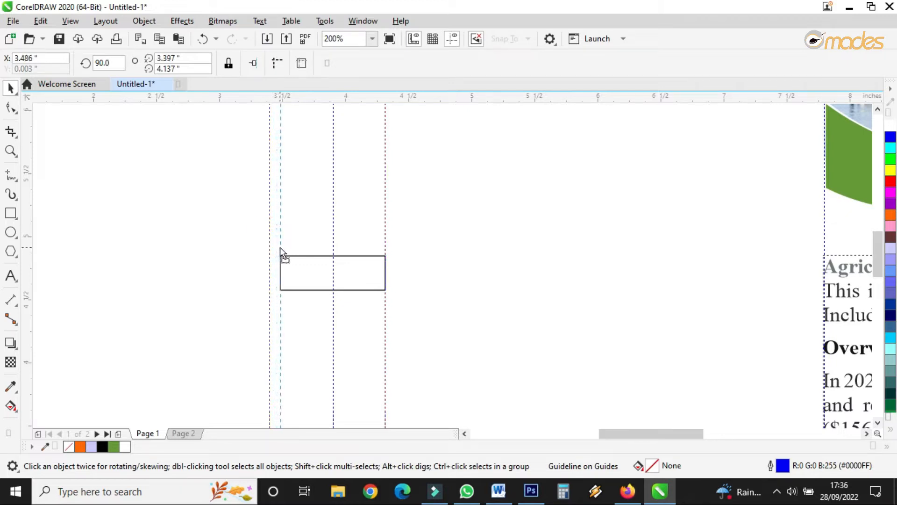
Step: Move the spacer rectangle onto the fold between panels 6 and 1
scroll(386, 286, down, 2)
scroll(385, 286, down, 4)
scroll(386, 285, up, 2)
click(387, 283)
drag(376, 284, 383, 218)
scroll(514, 285, up, 5)
scroll(388, 244, down, 2)
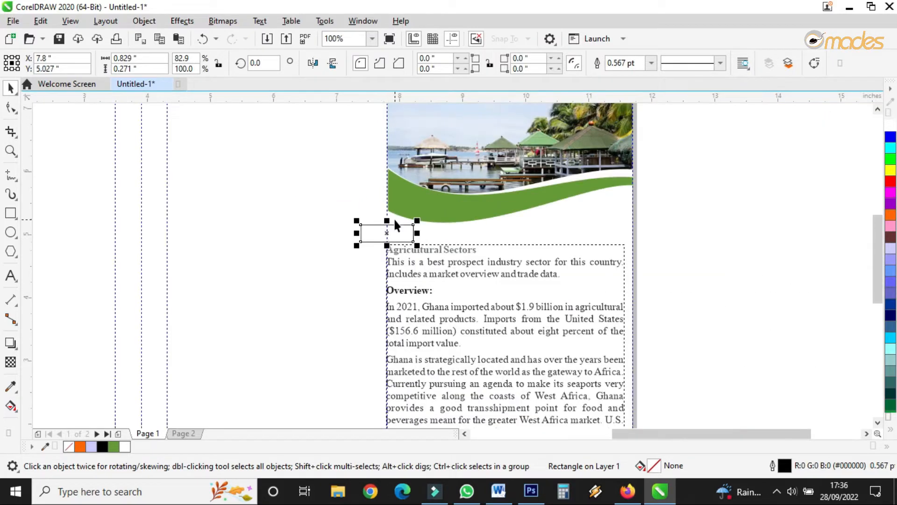
Step: Add a vertical guideline along the rectangle's edge at the fold between panels 6 and 1
scroll(395, 219, up, 1)
drag(32, 215, 432, 282)
scroll(327, 281, down, 3)
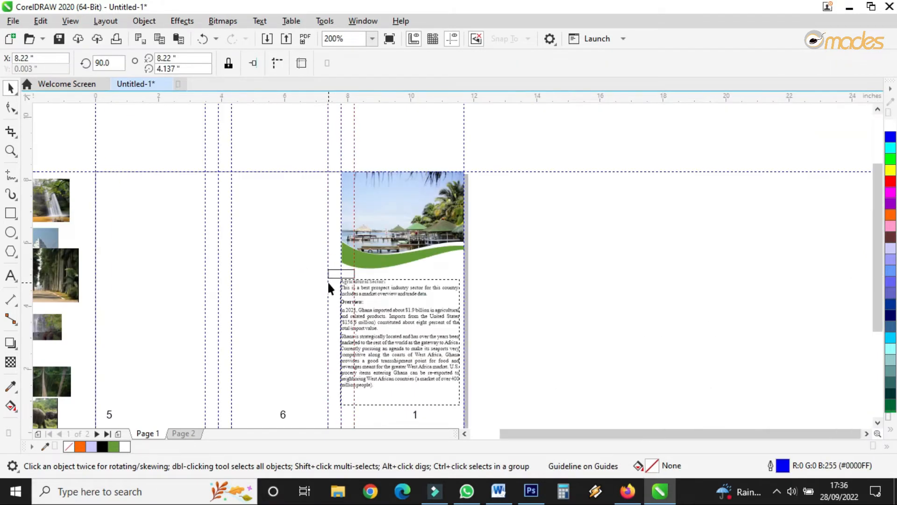
Step: Move the spacer rectangle against the page's right edge beside panel 1
click(331, 270)
scroll(330, 270, up, 3)
drag(368, 263, 783, 301)
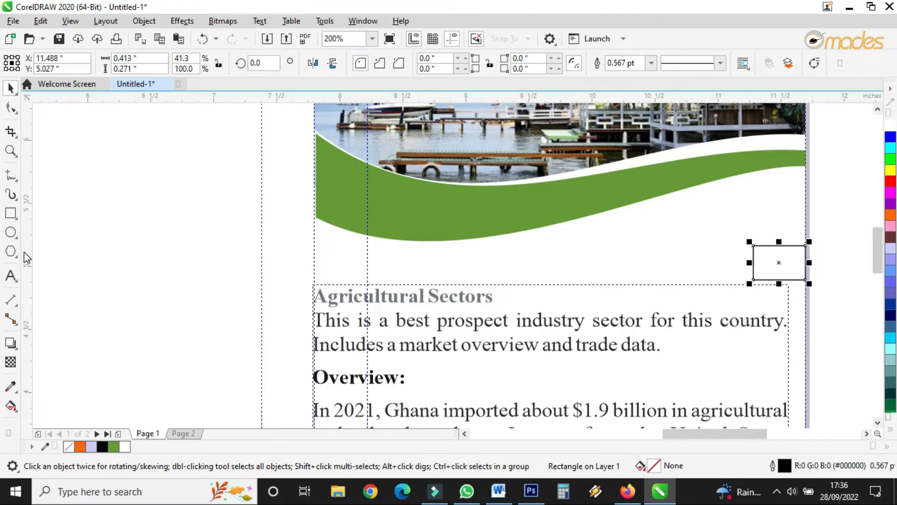
Step: Move the spacer rectangle to the page's left edge on panel 5, aligning its left side with the edge
click(754, 340)
scroll(793, 274, down, 5)
drag(778, 281, 617, 287)
scroll(614, 290, up, 5)
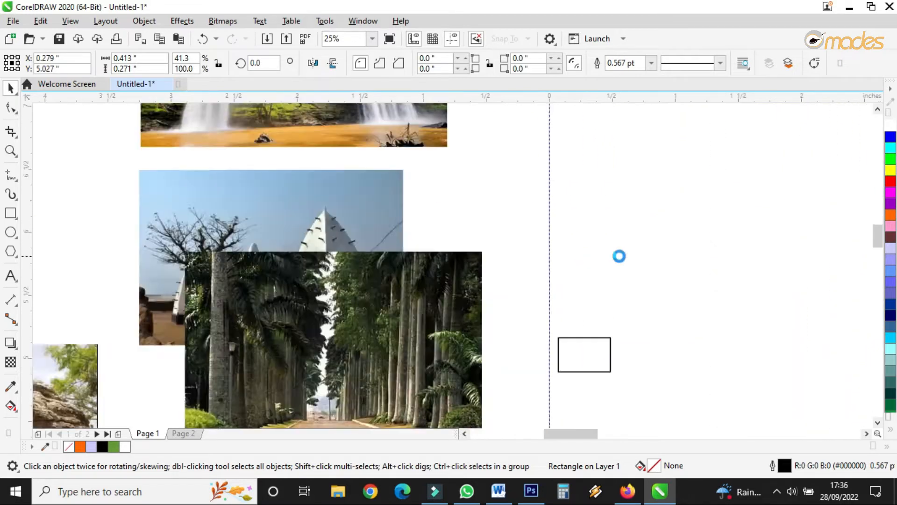
click(563, 286)
drag(531, 215, 495, 216)
drag(497, 216, 496, 216)
click(324, 144)
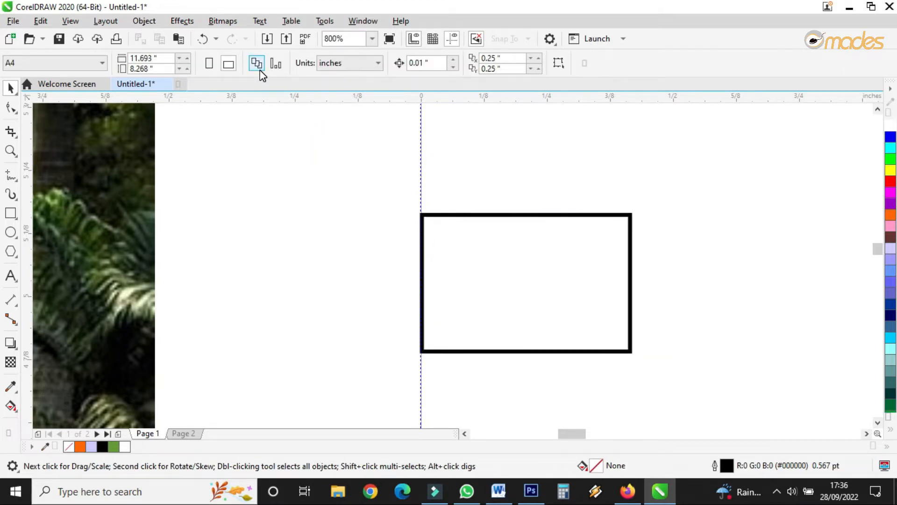
Step: Add a vertical guideline along the rectangle's right edge as the left margin of panel 5
drag(29, 196, 631, 310)
click(608, 215)
scroll(534, 264, down, 3)
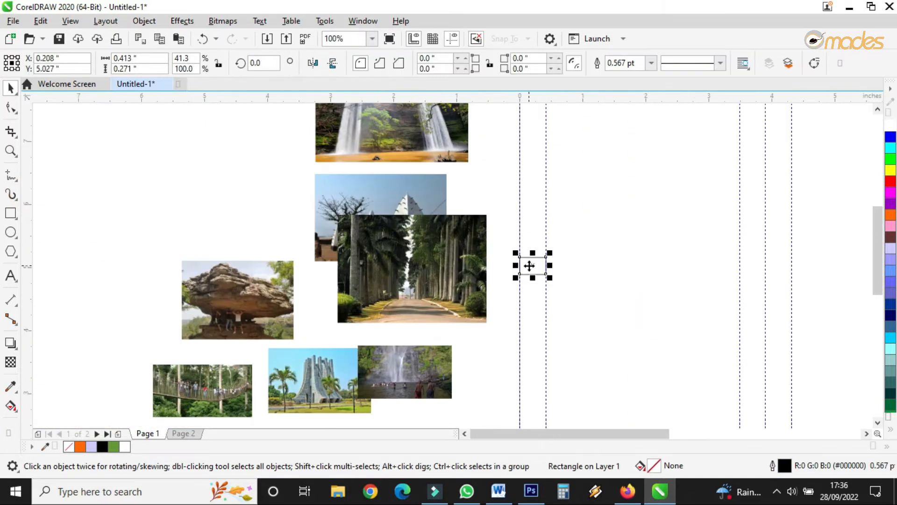
scroll(529, 265, down, 2)
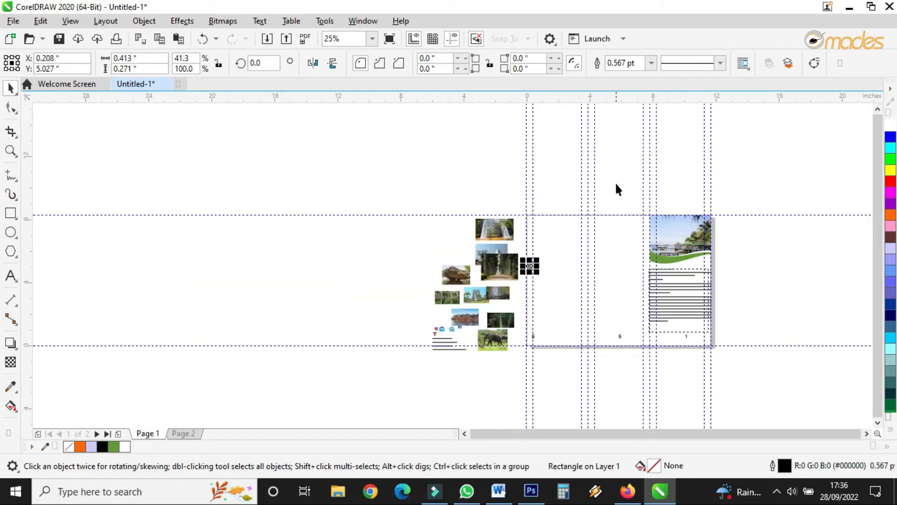
Step: Move the spacer rectangle to the page's top edge and set its width to 1 inch
drag(530, 265, 609, 211)
scroll(609, 212, up, 3)
click(611, 196)
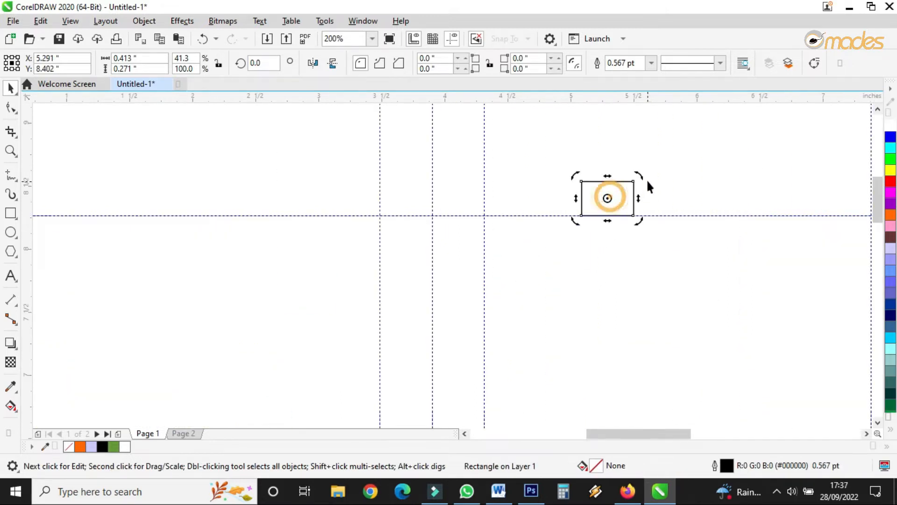
double_click(148, 58)
text(1)
key(Return)
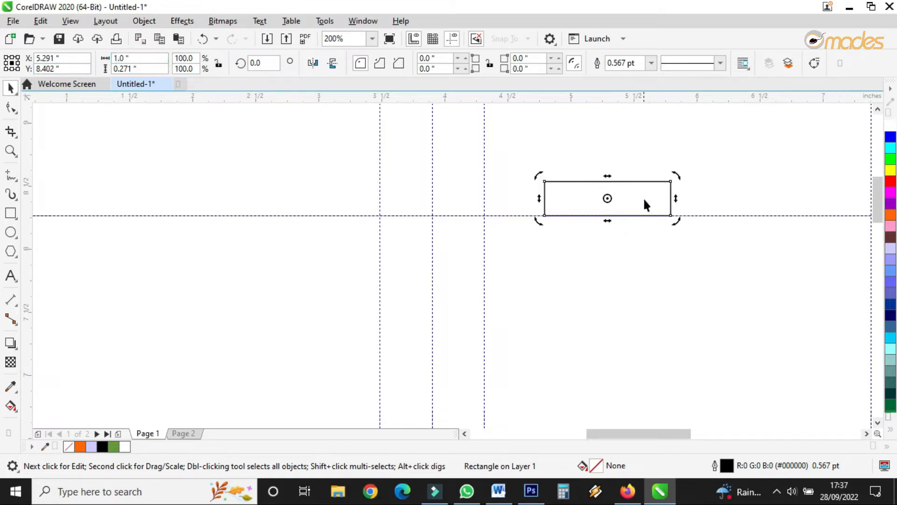
Step: Rotate the spacer rectangle 90 degrees so it stands upright
click(654, 183)
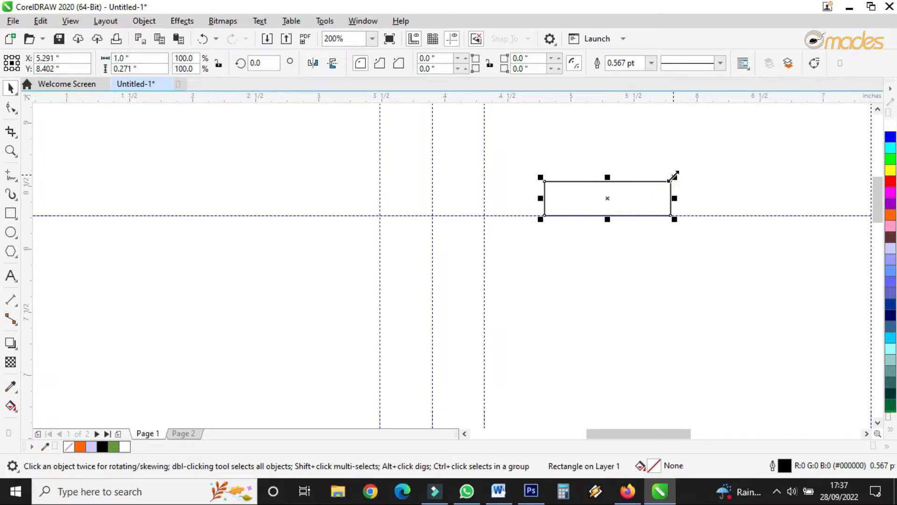
click(668, 182)
click(669, 182)
click(670, 181)
click(675, 175)
click(263, 61)
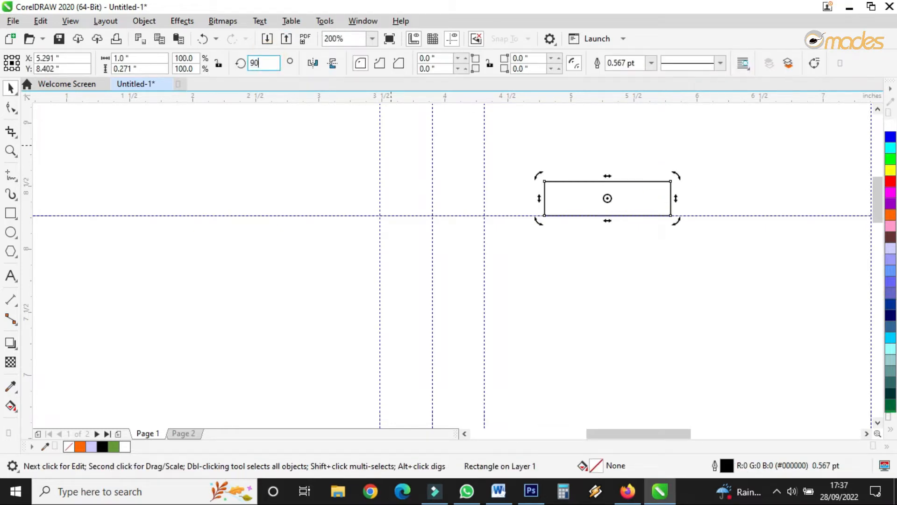
key(Return)
Step: Place the upright rectangle against the page's top edge and add a horizontal guideline at its lower end as the top margin
click(609, 132)
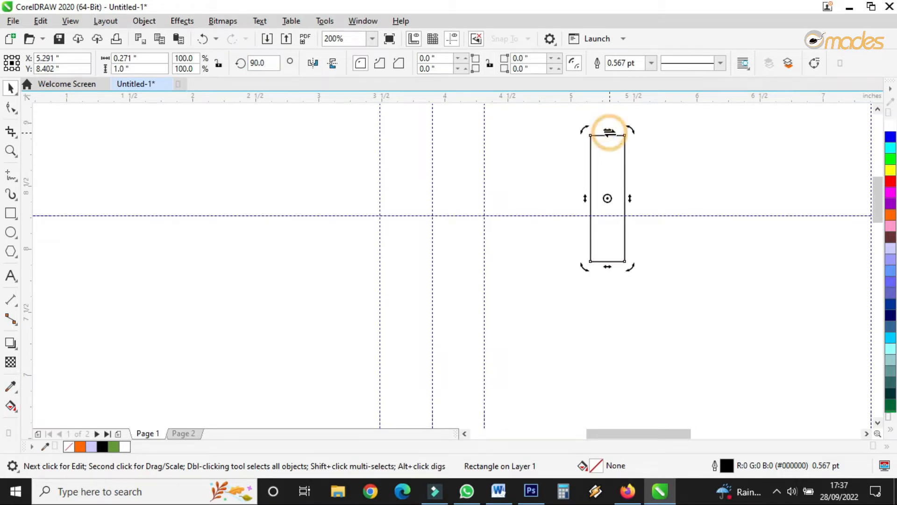
click(595, 168)
click(592, 156)
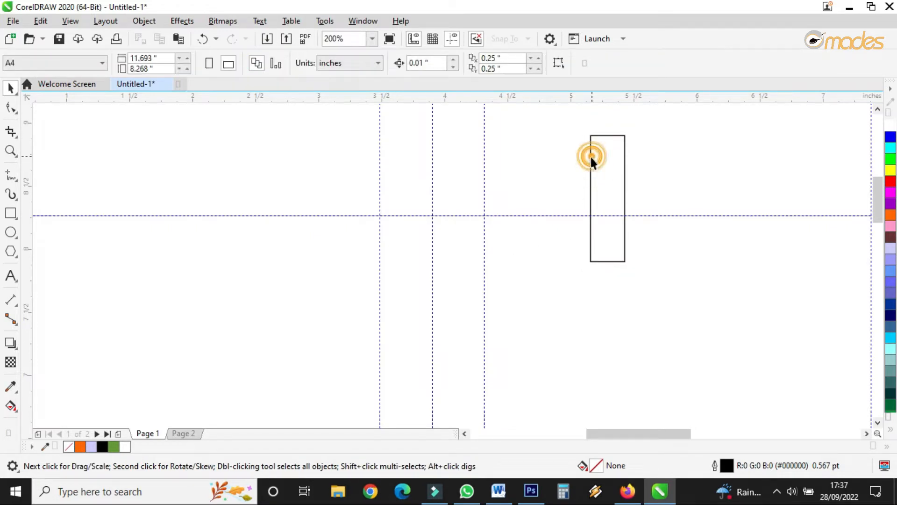
drag(591, 187, 486, 267)
scroll(486, 264, down, 3)
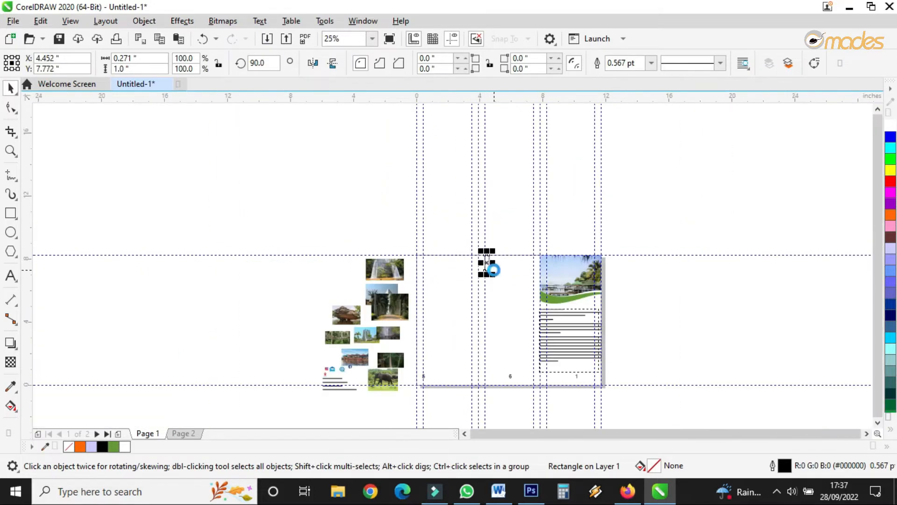
scroll(493, 270, up, 2)
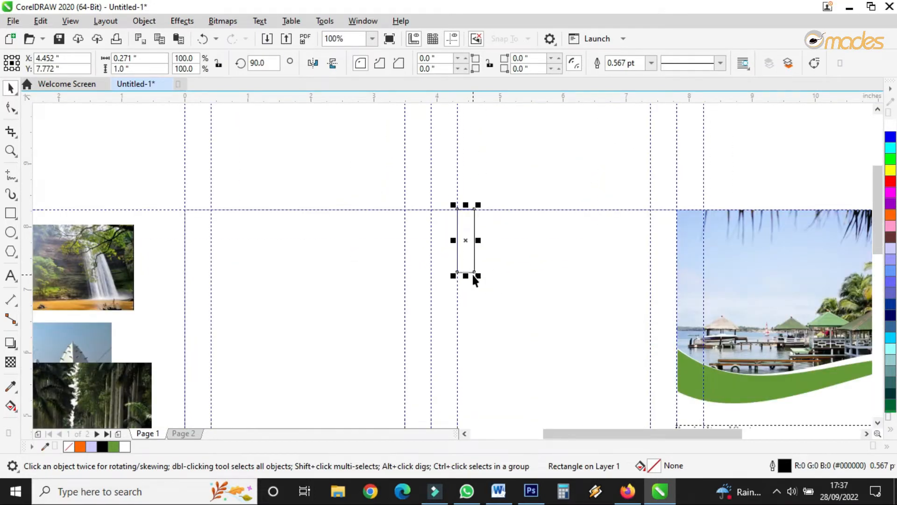
scroll(464, 279, up, 1)
drag(468, 269, 473, 220)
drag(501, 98, 510, 186)
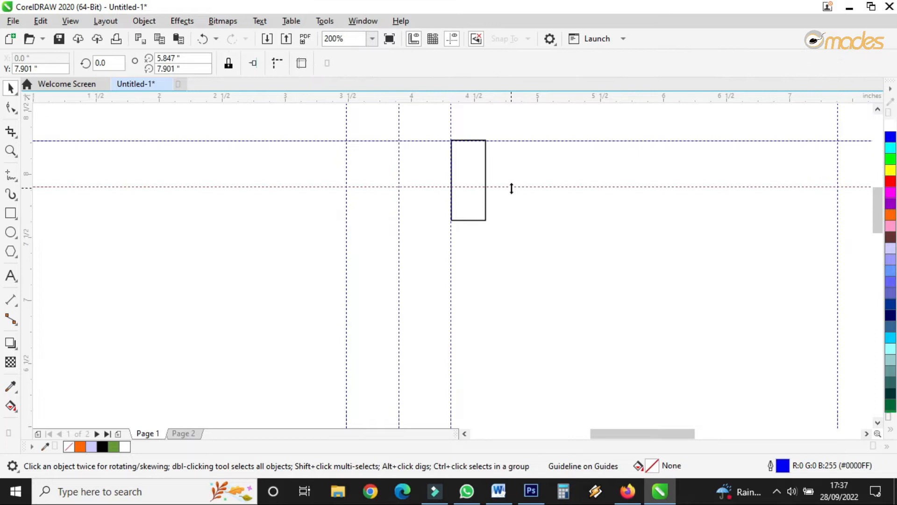
drag(510, 220, 493, 374)
Step: Move the rectangle to the page's bottom edge and add a horizontal guideline along its top as the bottom margin
scroll(503, 199, down, 2)
scroll(497, 224, down, 2)
scroll(491, 288, up, 3)
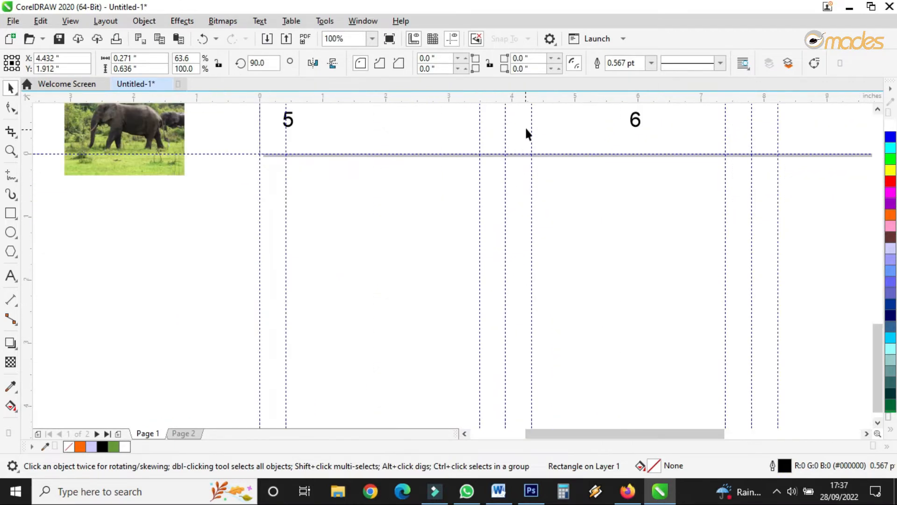
scroll(530, 273, down, 1)
drag(535, 151, 535, 197)
scroll(535, 196, up, 3)
drag(528, 161, 536, 200)
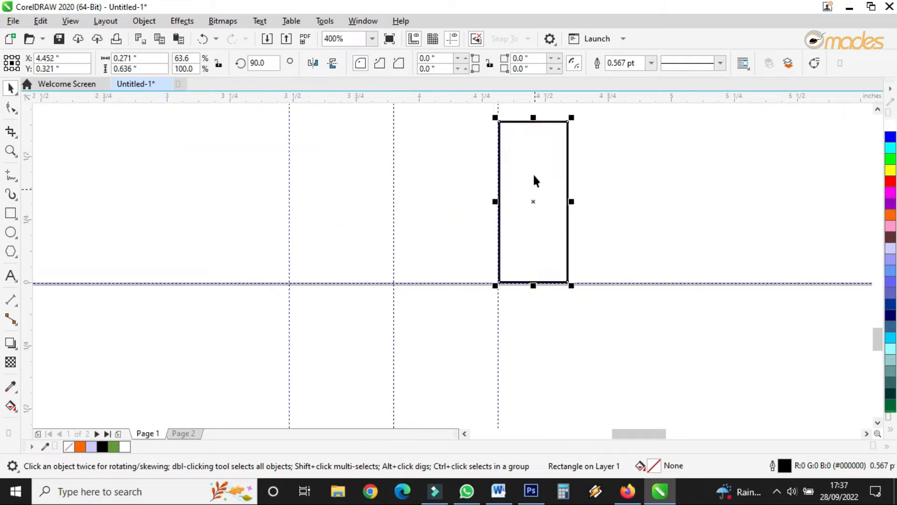
drag(540, 99, 541, 122)
Step: Delete the spacer rectangle
click(567, 156)
key(Delete)
scroll(295, 278, down, 3)
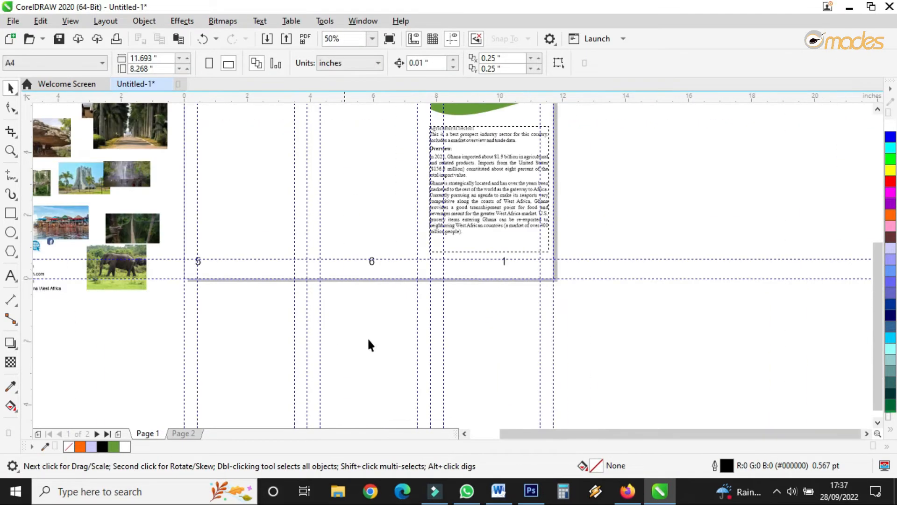
scroll(547, 132, up, 2)
scroll(380, 175, down, 1)
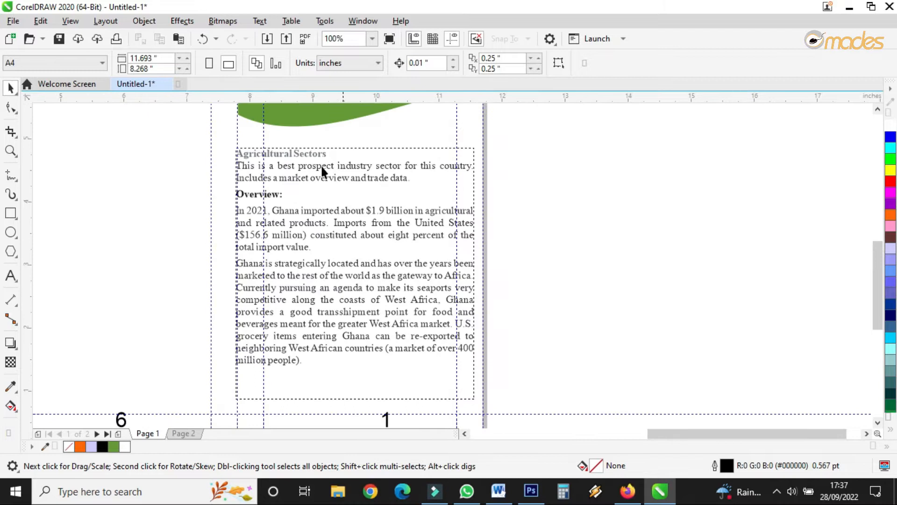
scroll(235, 153, up, 1)
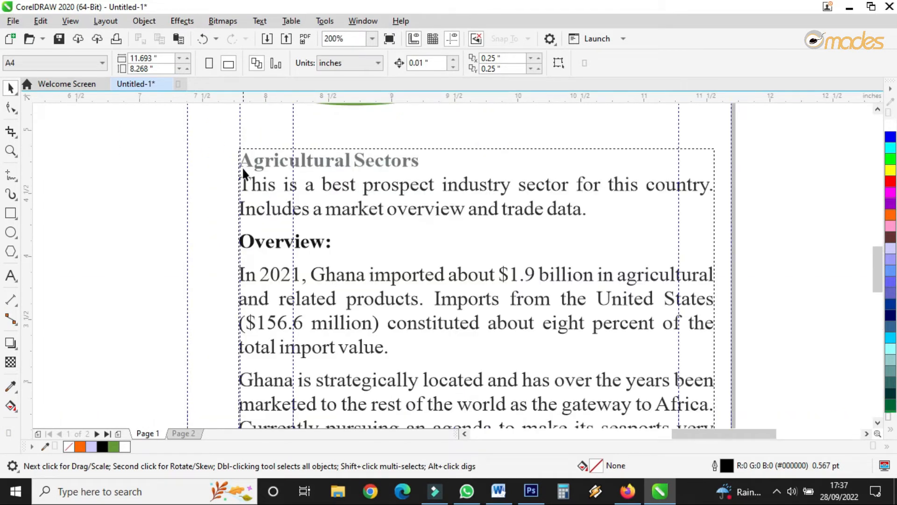
Step: Shift the panel 1 text frame about 0.43 inch right so it sits inside the left margin guideline
drag(245, 161, 299, 162)
scroll(299, 163, down, 2)
scroll(474, 233, up, 2)
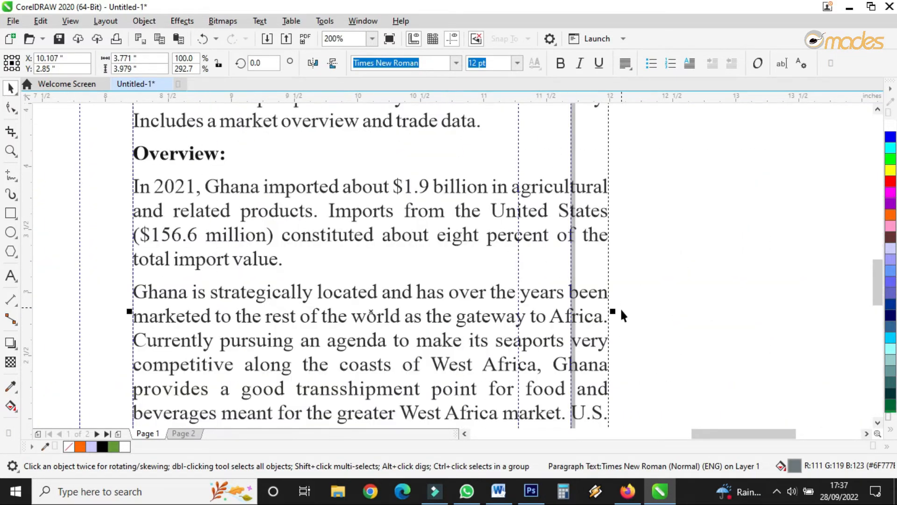
Step: Resize the panel 1 text frame so its right edge sits on the margin guideline and its bottom reaches lower on the panel
drag(614, 311, 523, 321)
scroll(502, 180, down, 2)
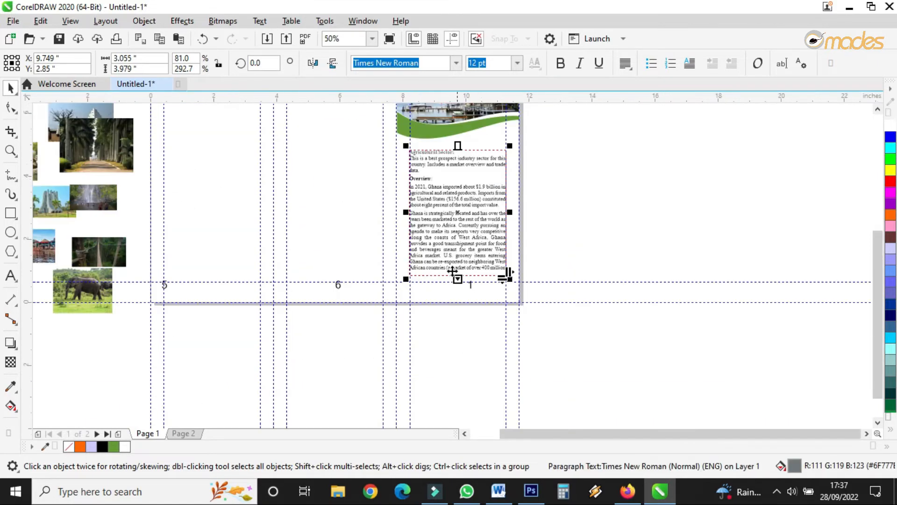
scroll(453, 271, up, 2)
drag(447, 265, 447, 292)
double_click(380, 315)
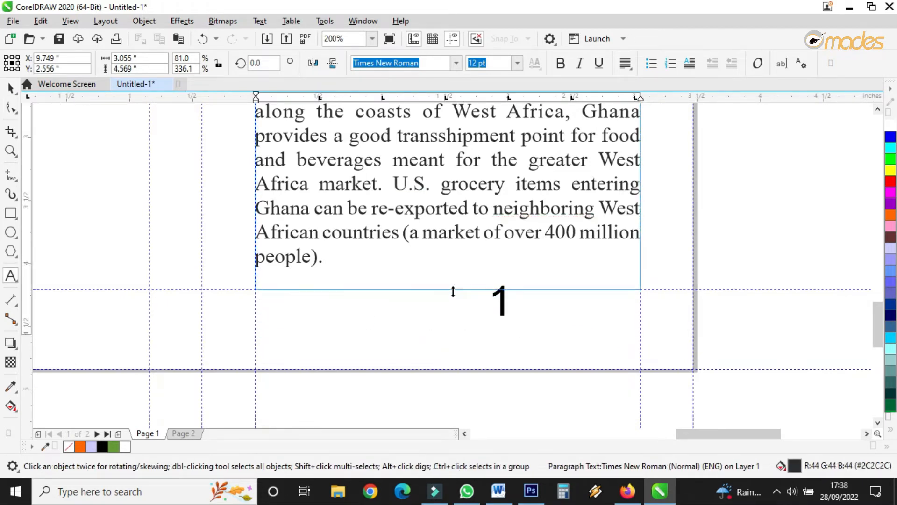
click(11, 88)
scroll(513, 303, down, 3)
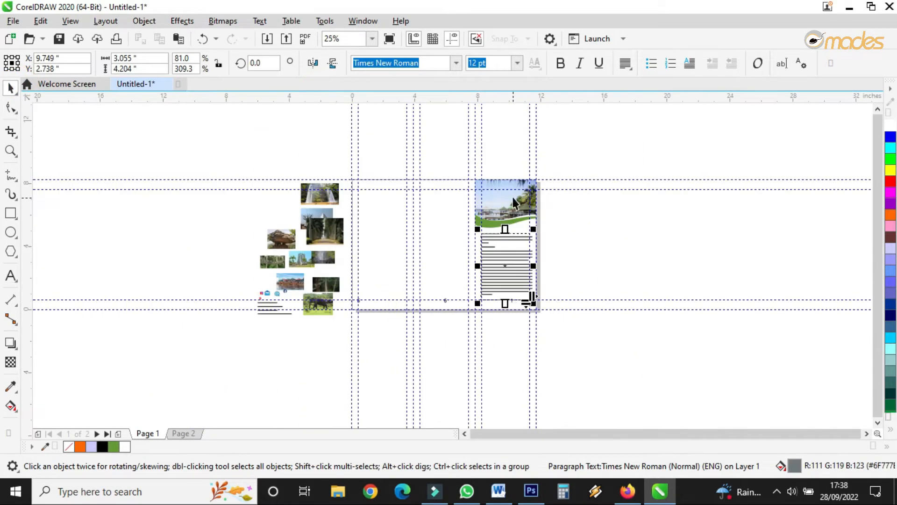
scroll(513, 201, up, 2)
drag(468, 334, 468, 327)
scroll(478, 204, down, 2)
scroll(488, 252, up, 2)
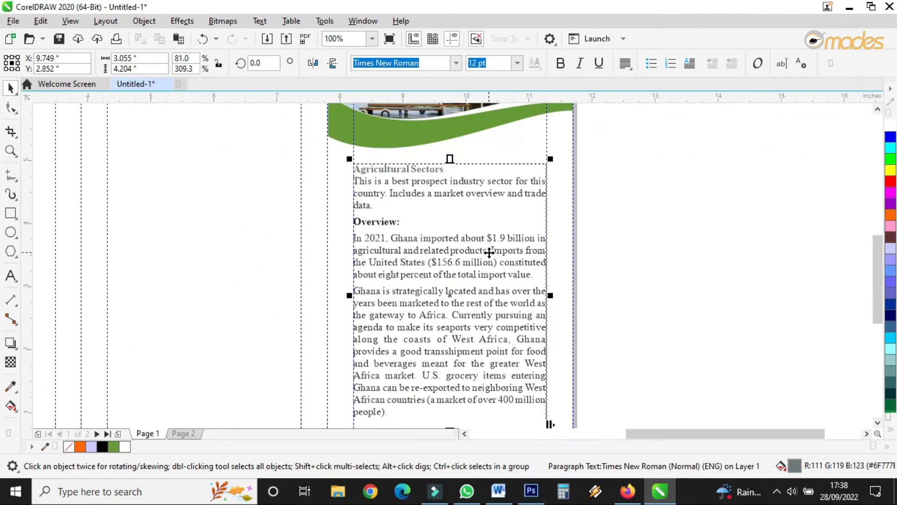
Step: Draw a rectangle covering panel 1 below the wave and fill it with the wave's green using the eyedropper
click(10, 213)
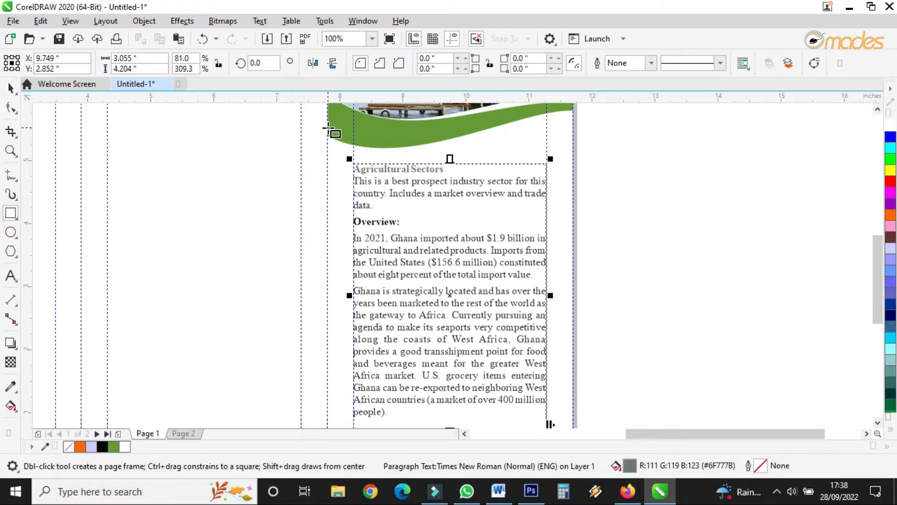
drag(327, 127, 573, 352)
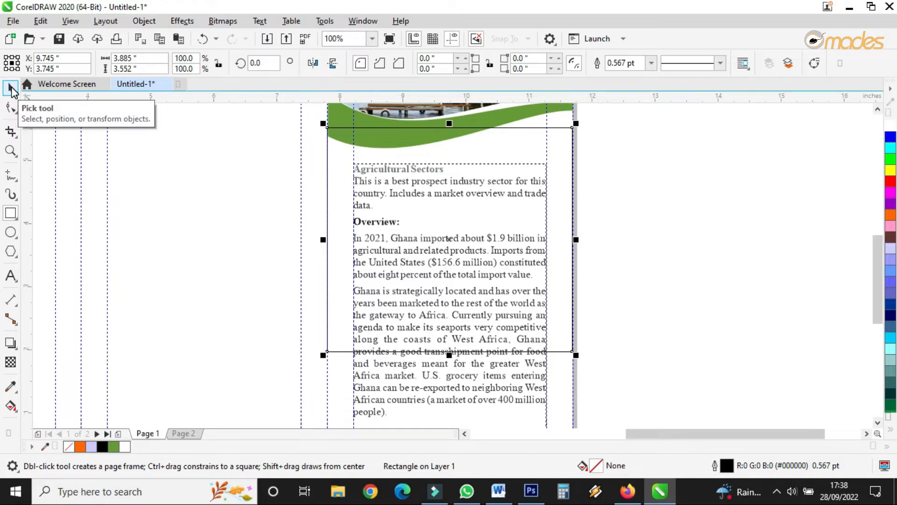
click(11, 88)
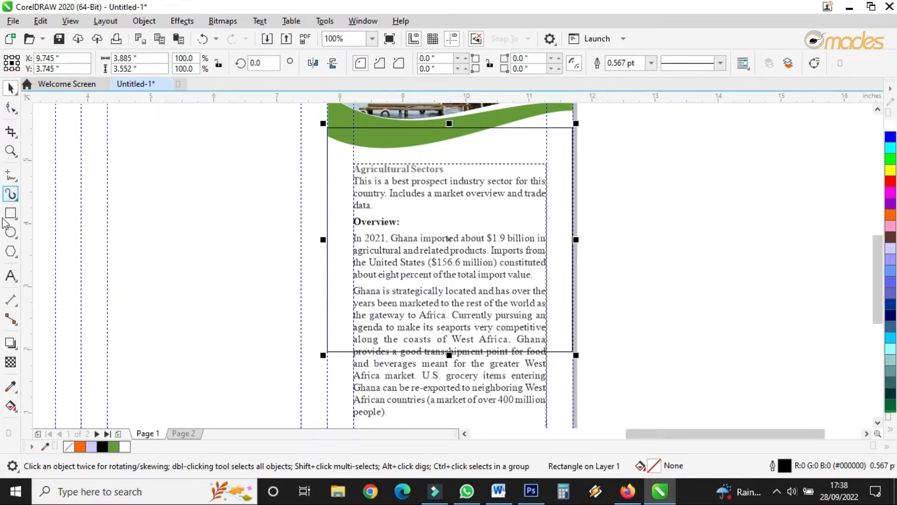
click(11, 387)
click(344, 113)
click(331, 172)
click(12, 90)
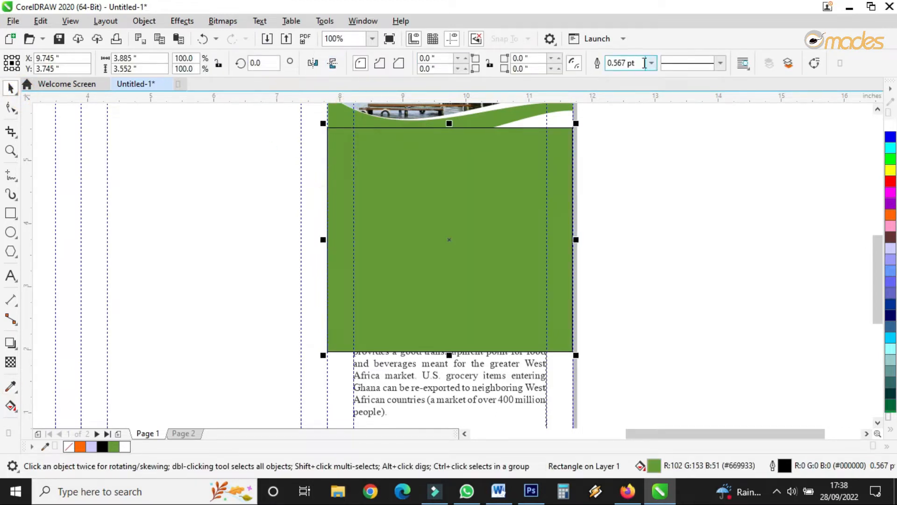
Step: Remove the green rectangle's outline and send it to the back of the page
click(651, 63)
click(617, 71)
right_click(542, 169)
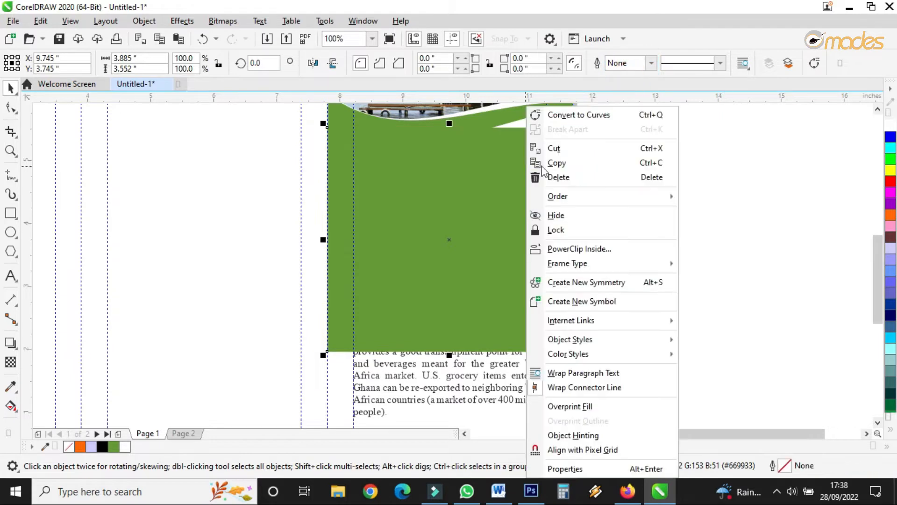
mouse_move(595, 198)
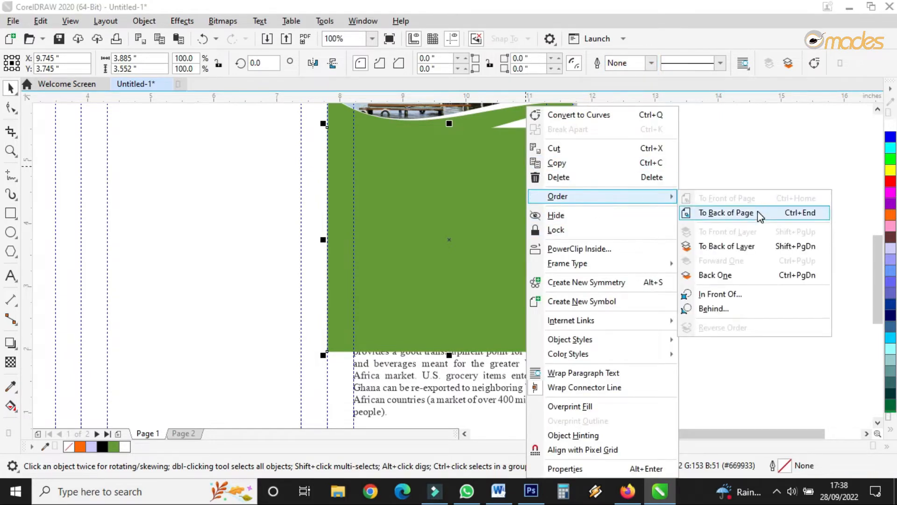
click(758, 211)
Step: Set the panel 1 body text colour to white
click(517, 244)
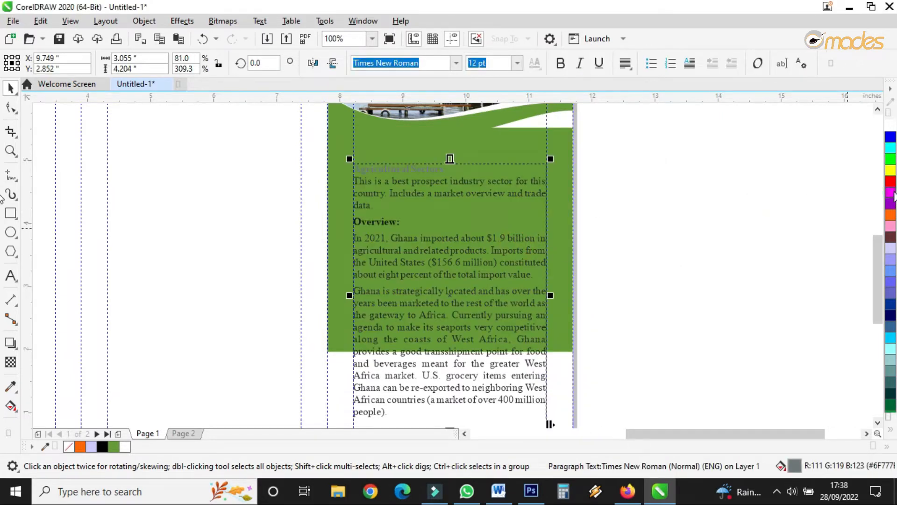
click(890, 126)
Step: Delete the "Agricultural Sectors" heading from the top of the panel 1 text
double_click(407, 172)
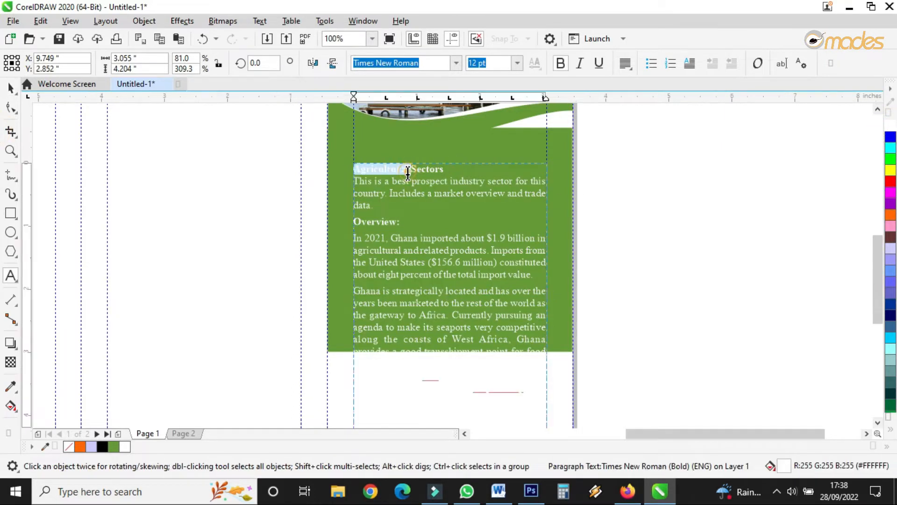
click(453, 169)
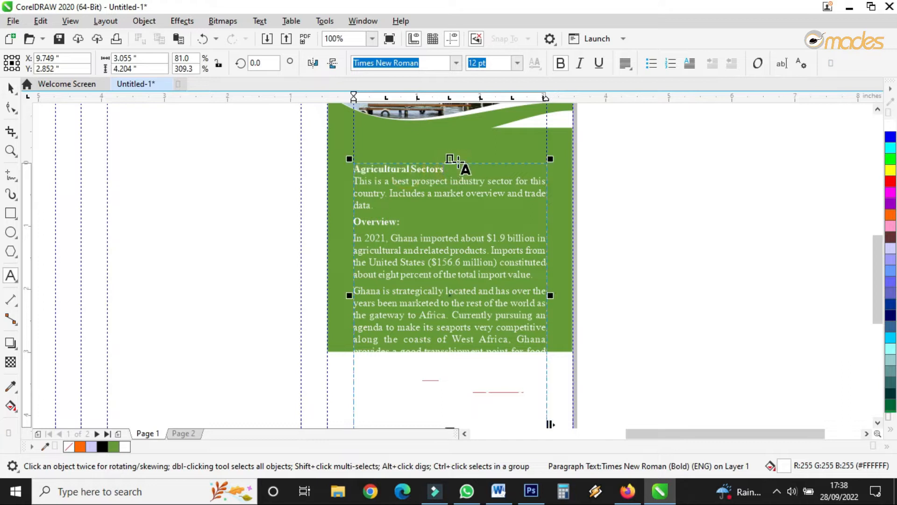
scroll(447, 173, up, 2)
drag(443, 166, 264, 164)
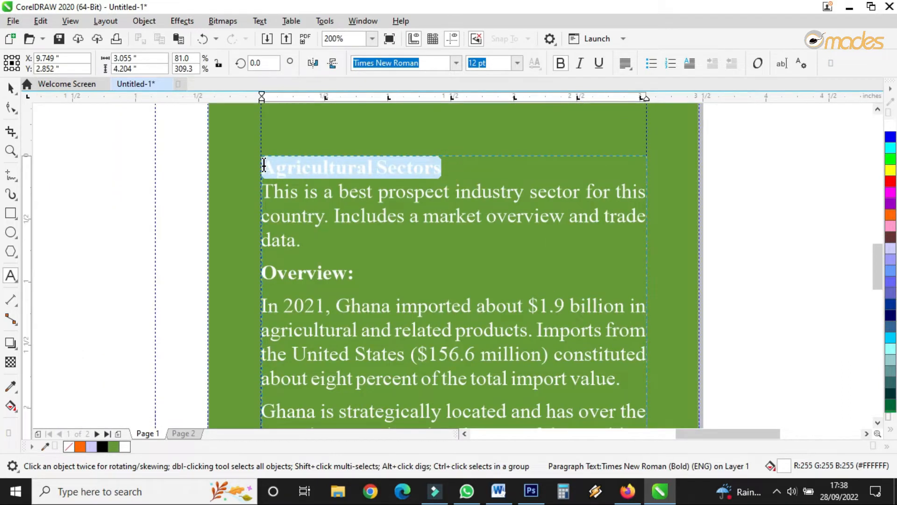
key(Delete)
key(Delete)
Step: Add the title text "Tour Ghana" on the green area above the panel 1 body text
scroll(456, 183, down, 3)
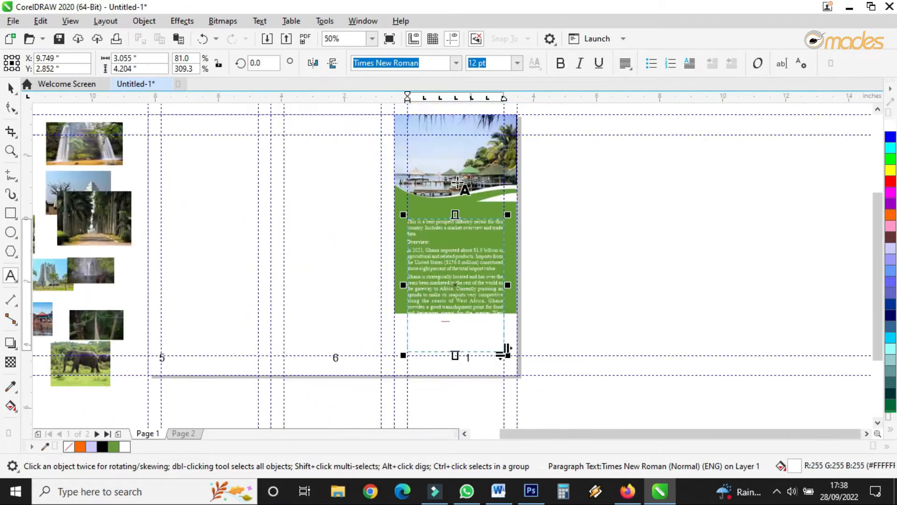
scroll(457, 182, up, 3)
click(412, 282)
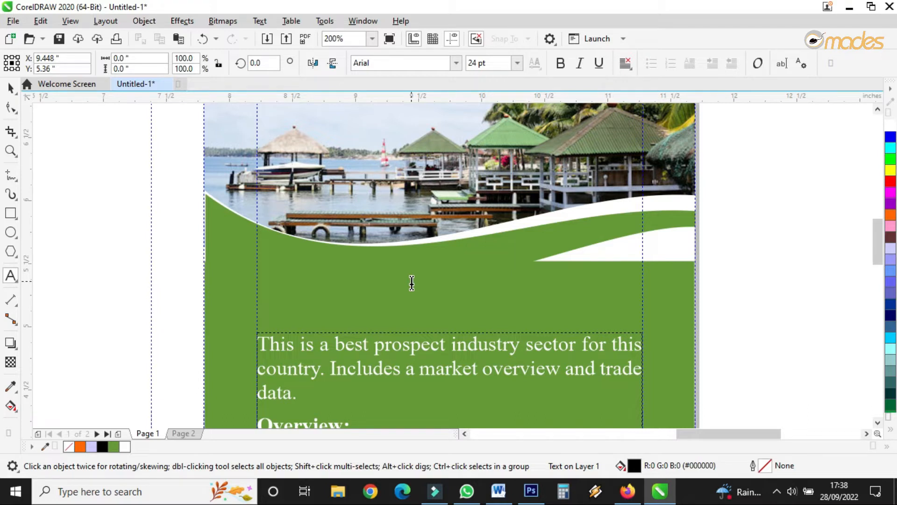
text(T)
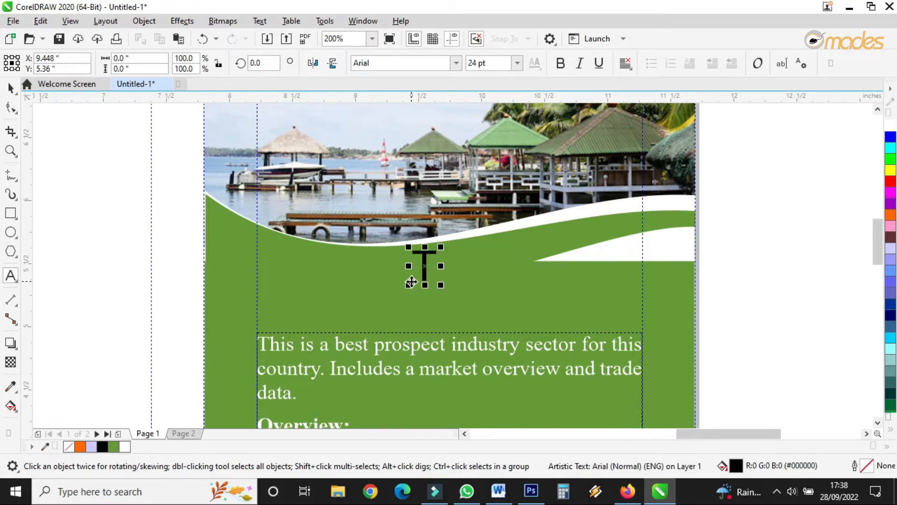
text(our Ghana)
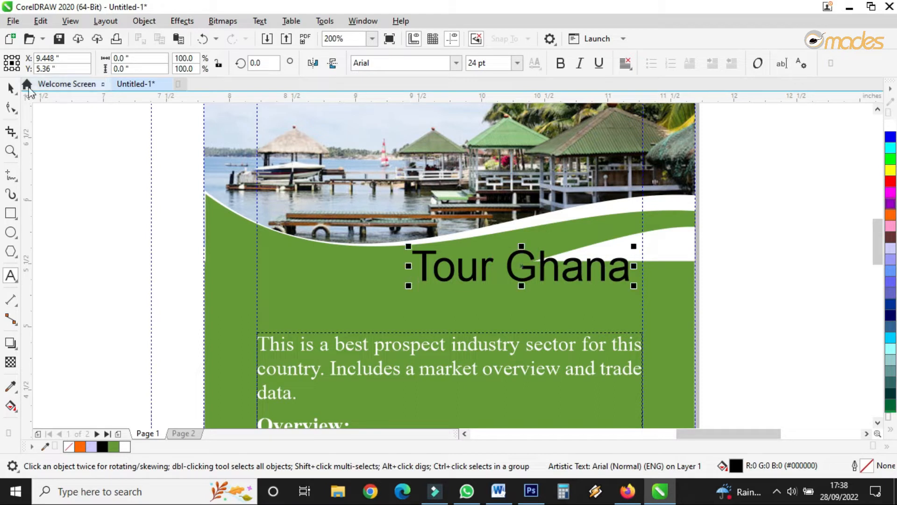
Step: Convert the green rectangle to curves and raise its top-right node up to the wave
click(10, 88)
click(666, 301)
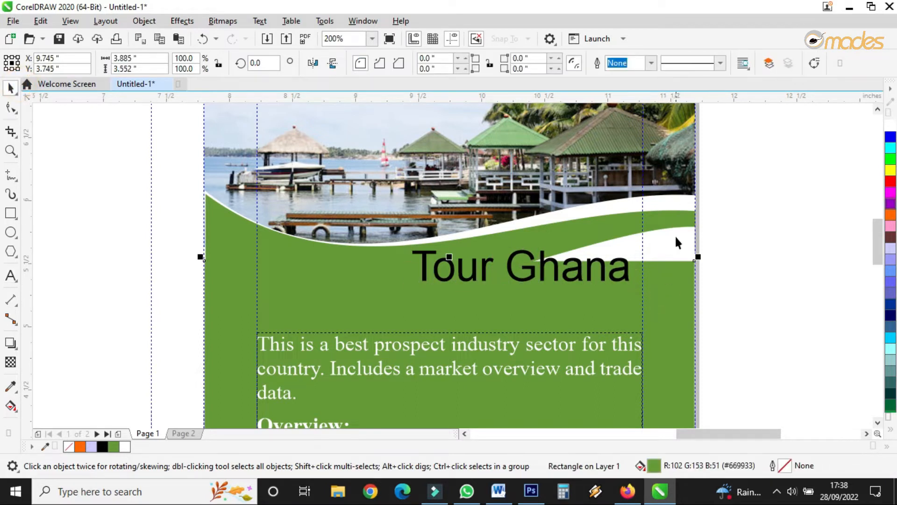
click(144, 21)
click(226, 328)
click(12, 109)
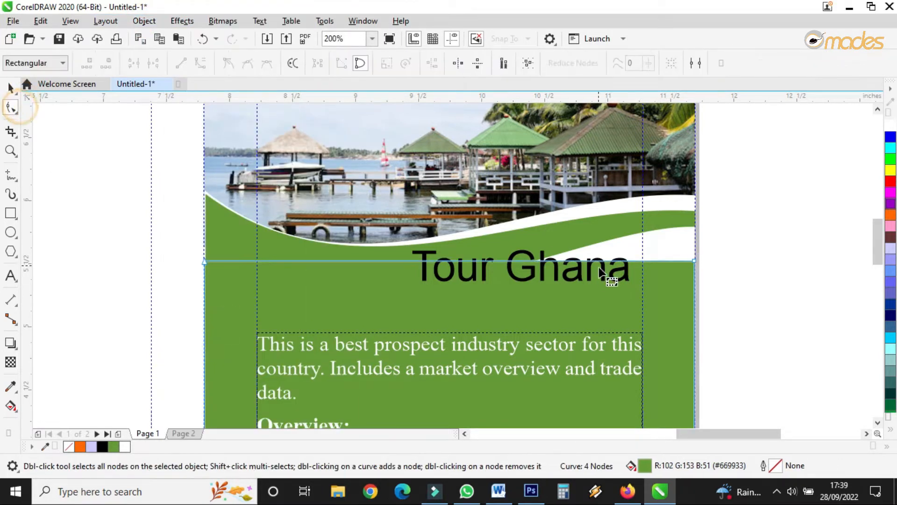
drag(694, 262, 696, 224)
Step: Center the "Tour Ghana" title over the panel and set its font to Monika
click(4, 93)
drag(512, 273, 443, 299)
text(O)
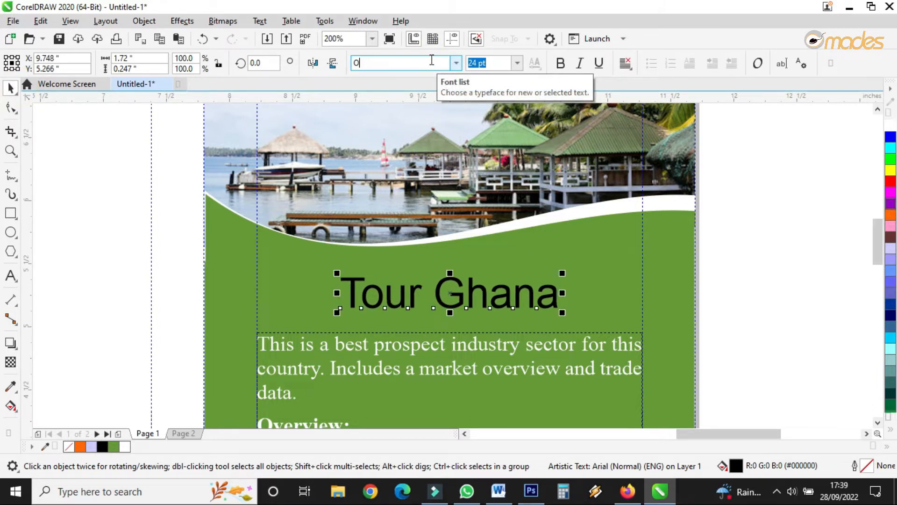
text(niMonika)
key(Return)
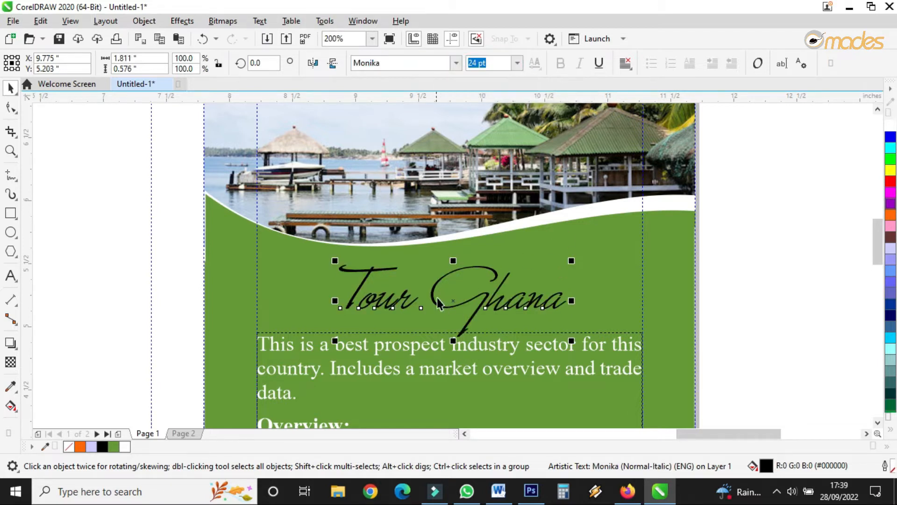
Step: Enlarge the title to about 35.6 pt, reposition it below the wave, and color it white
drag(450, 302, 431, 310)
drag(553, 266, 661, 206)
drag(531, 297, 504, 305)
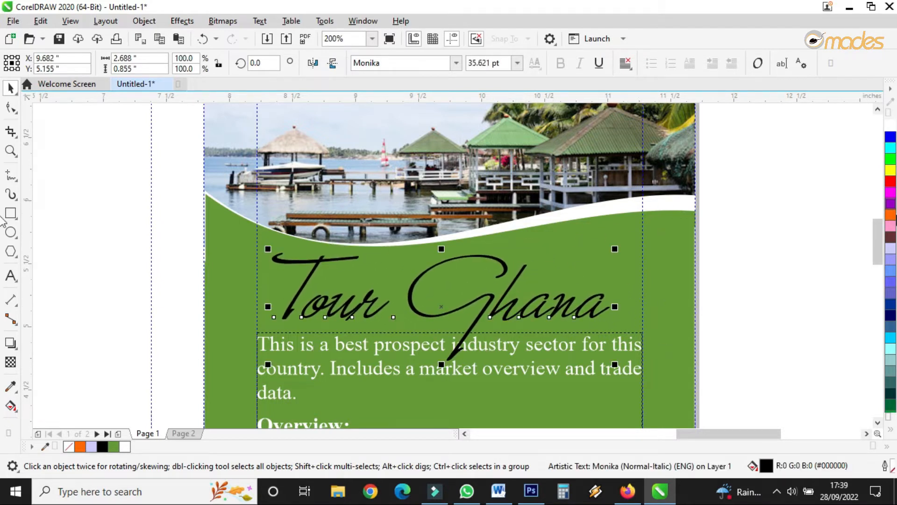
click(891, 127)
Step: Move the panel 1 body text frame slightly down below the title
scroll(544, 253, down, 1)
scroll(544, 253, up, 2)
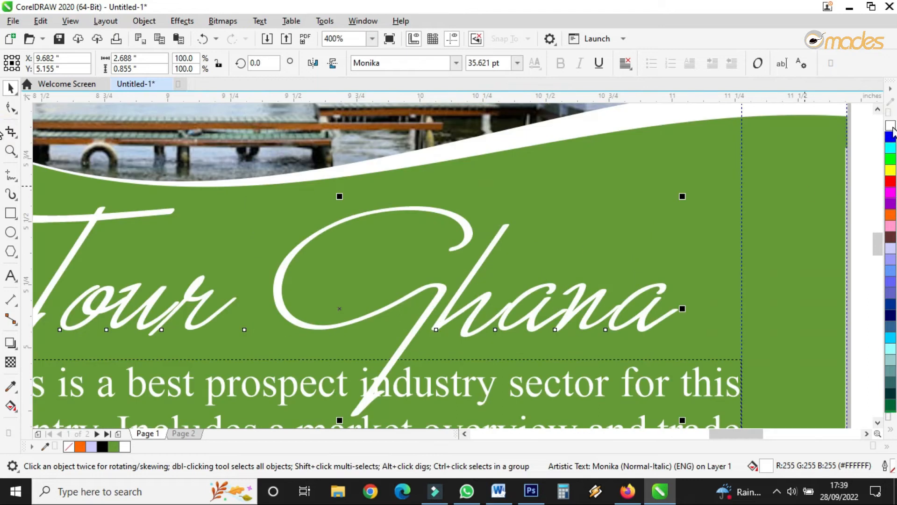
scroll(529, 248, down, 3)
scroll(515, 236, up, 2)
click(515, 236)
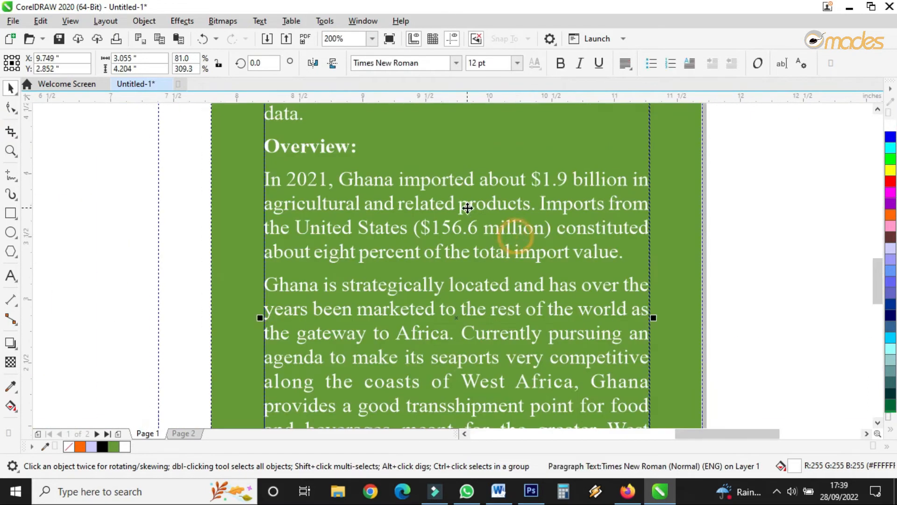
scroll(466, 206, down, 2)
drag(467, 202, 467, 218)
scroll(467, 219, down, 3)
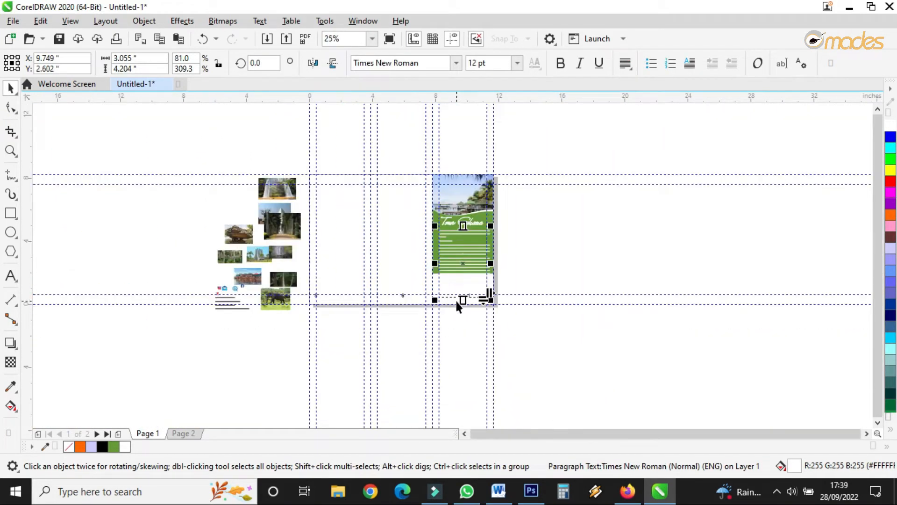
scroll(456, 302, up, 2)
Step: Draw a rectangle across the lower part of panel 1 and send it to the back of the layer
click(409, 238)
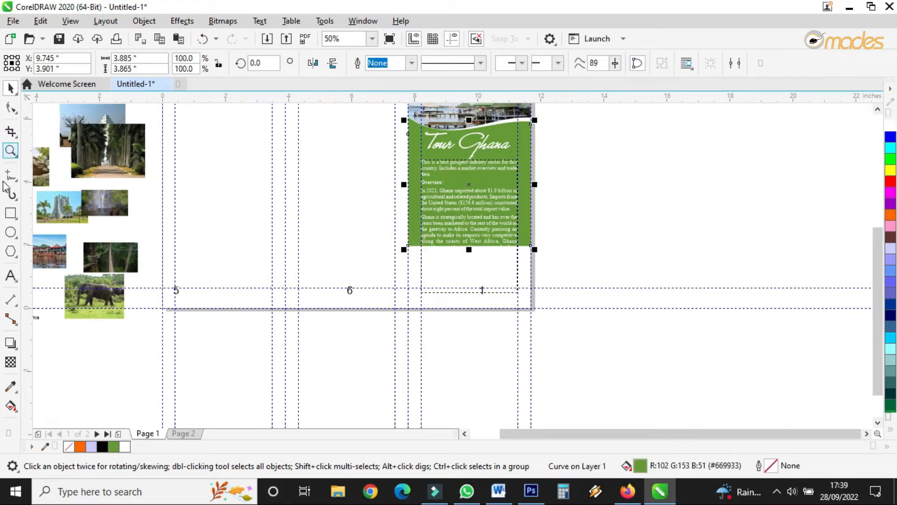
click(11, 212)
drag(408, 238, 532, 308)
click(10, 87)
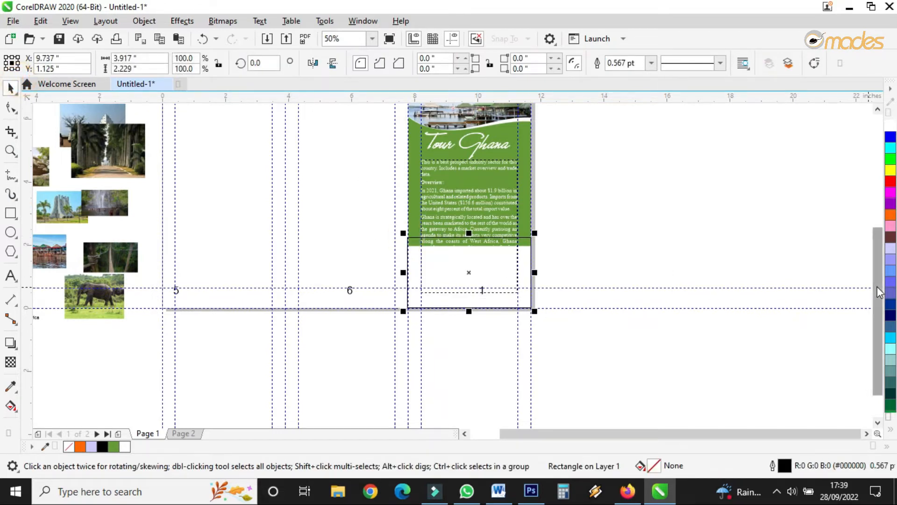
click(890, 214)
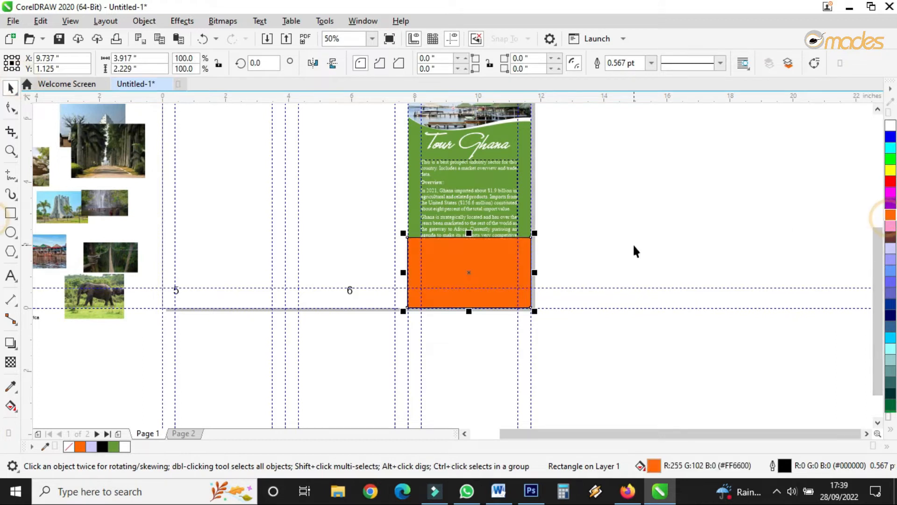
key(shift+Page_Down)
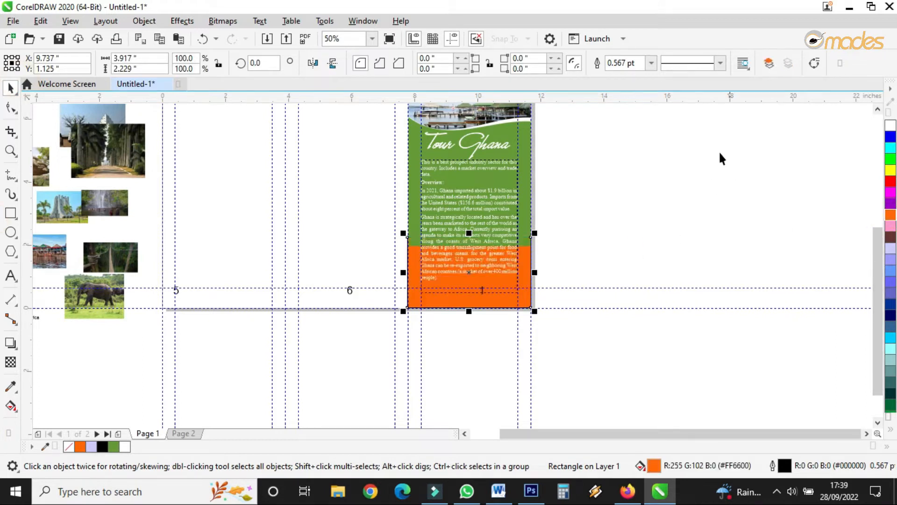
Step: Fill the lower rectangle with navy blue
scroll(503, 238, up, 4)
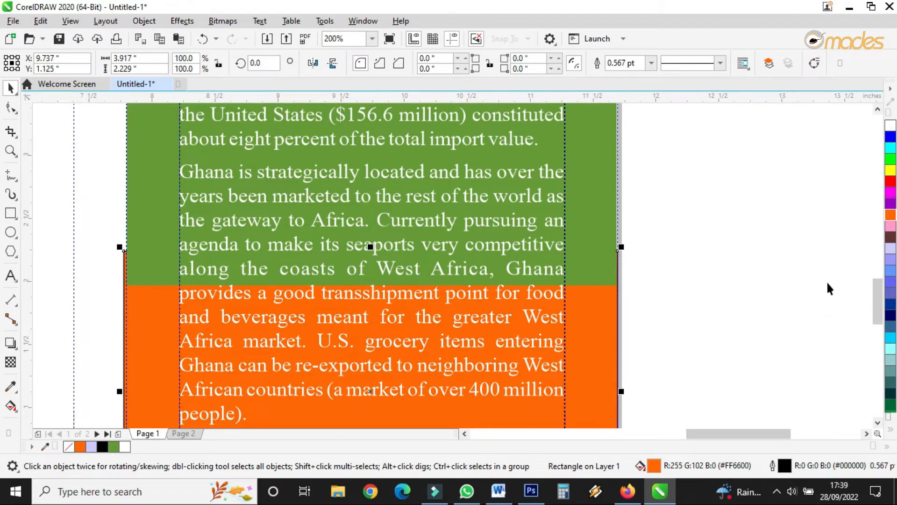
click(890, 315)
scroll(395, 311, down, 4)
scroll(550, 266, up, 2)
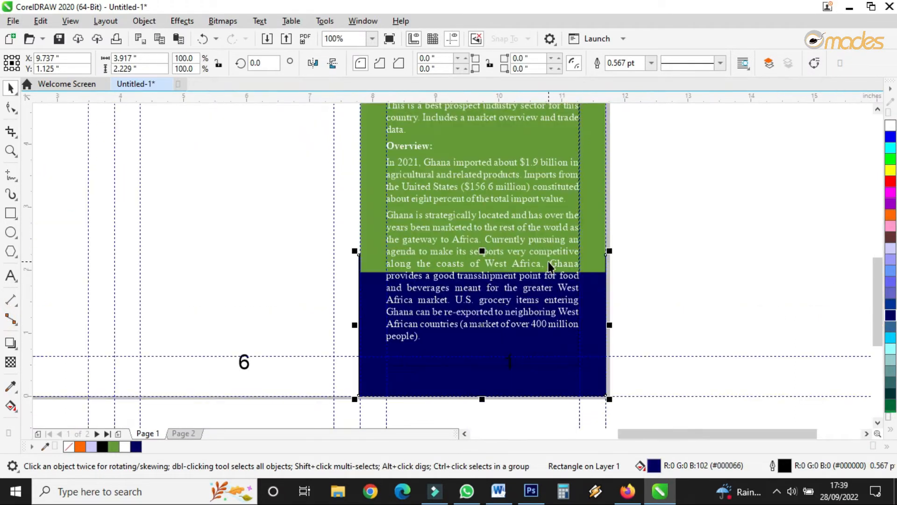
Step: Review the panel 1 cover layout at different zoom levels
click(592, 176)
scroll(591, 173, down, 2)
scroll(589, 168, up, 2)
scroll(582, 213, down, 4)
scroll(582, 213, up, 4)
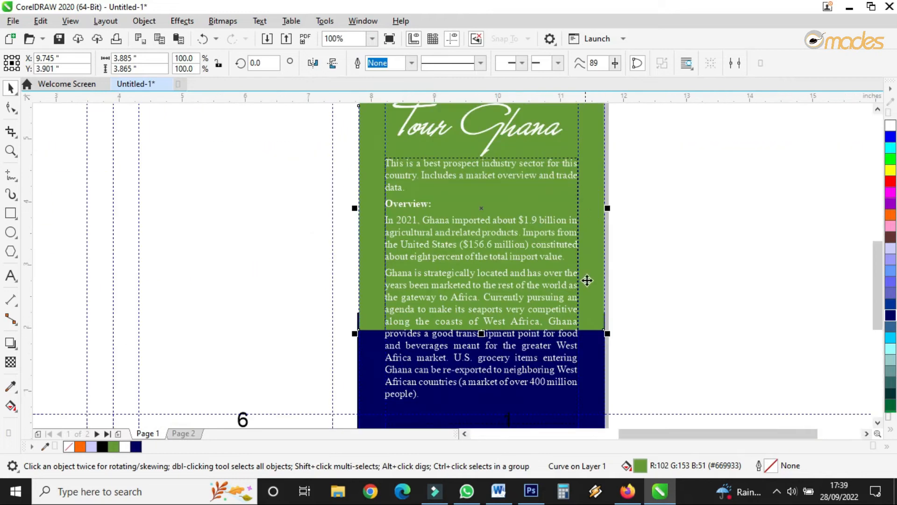
scroll(590, 351, down, 3)
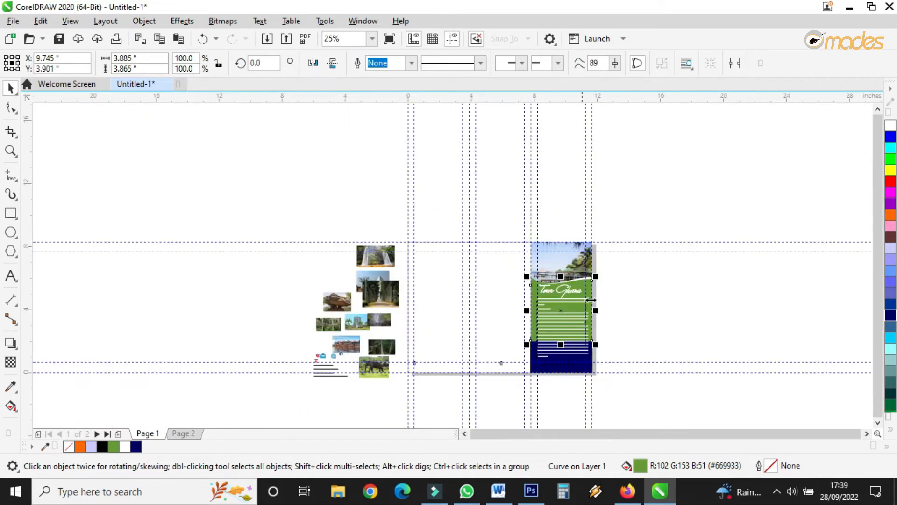
Step: Fill the green wave shape under the photo with blue
scroll(591, 299, up, 6)
click(547, 147)
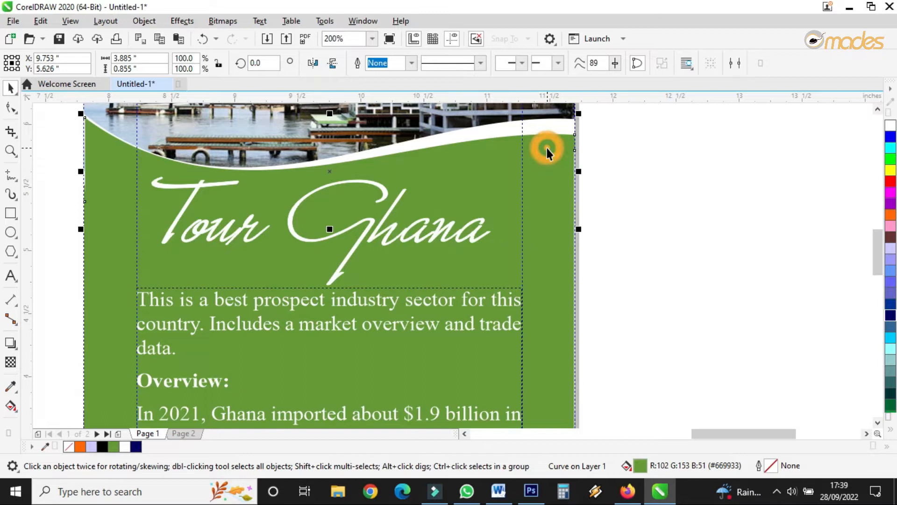
click(891, 303)
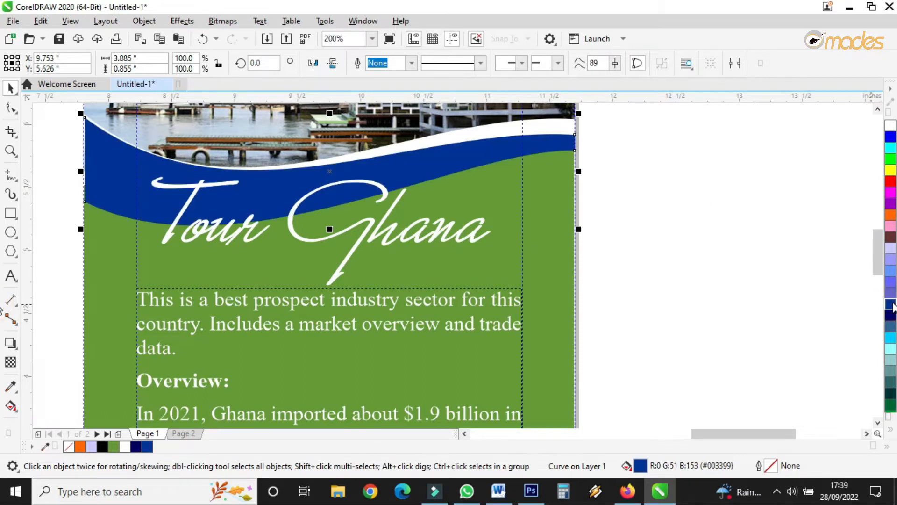
Step: Fill the white wave strip above it with yellow
click(561, 131)
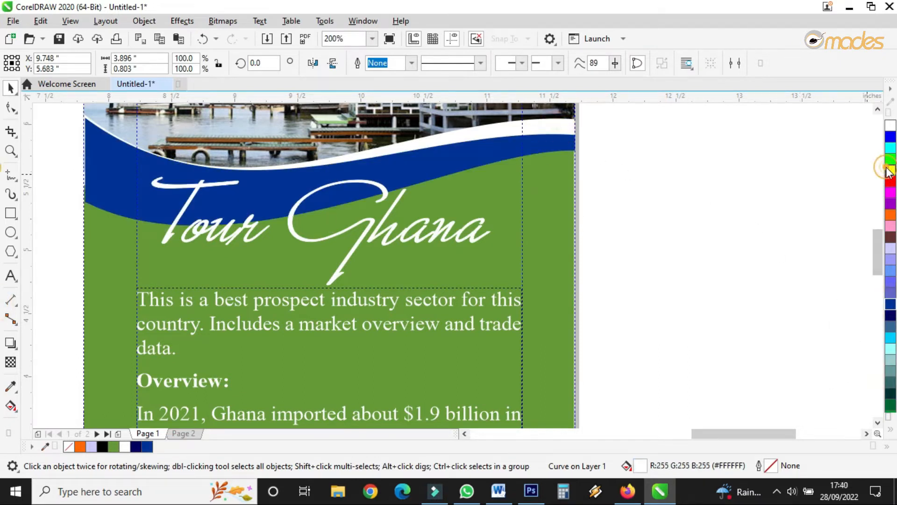
click(891, 170)
Step: Copy the blue wave fill onto the green panel background with the eyedropper
click(537, 188)
key(i)
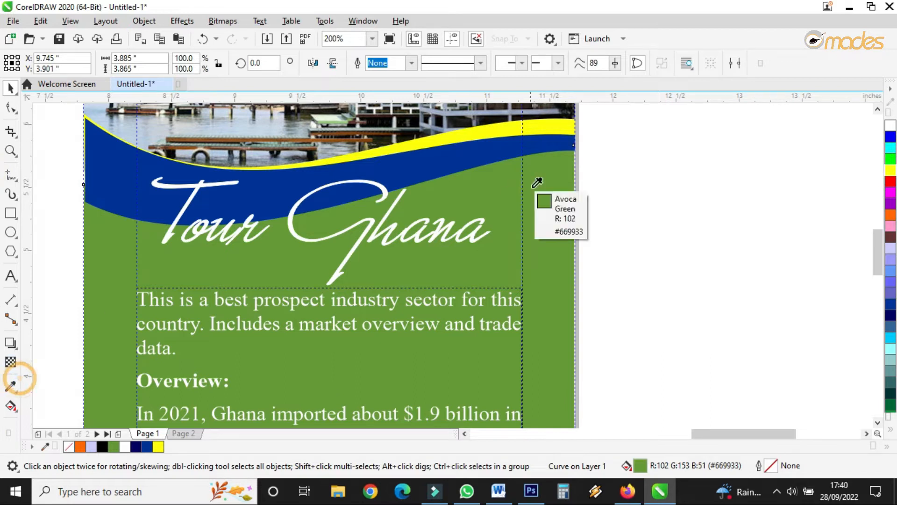
click(530, 148)
click(541, 218)
key(space)
scroll(504, 211, down, 3)
key(space)
scroll(514, 318, up, 4)
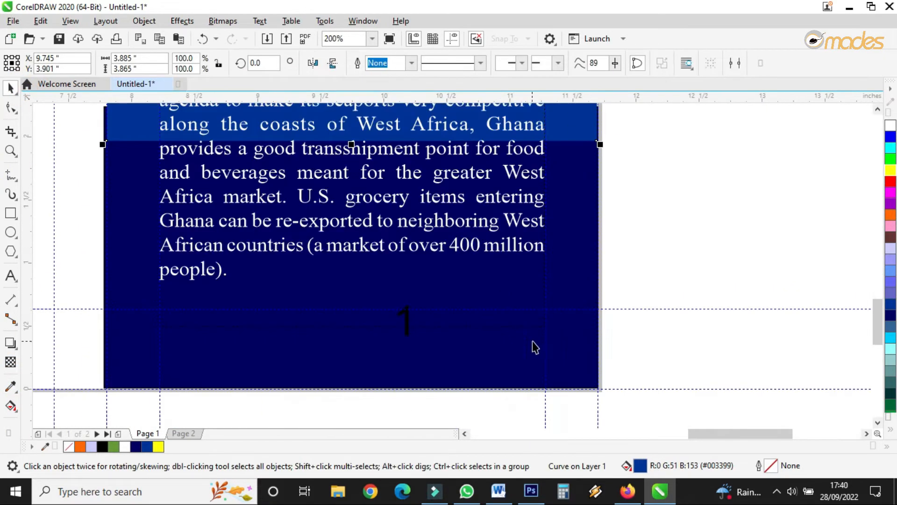
Step: Move the panel 1 body text frame slightly upward
click(555, 349)
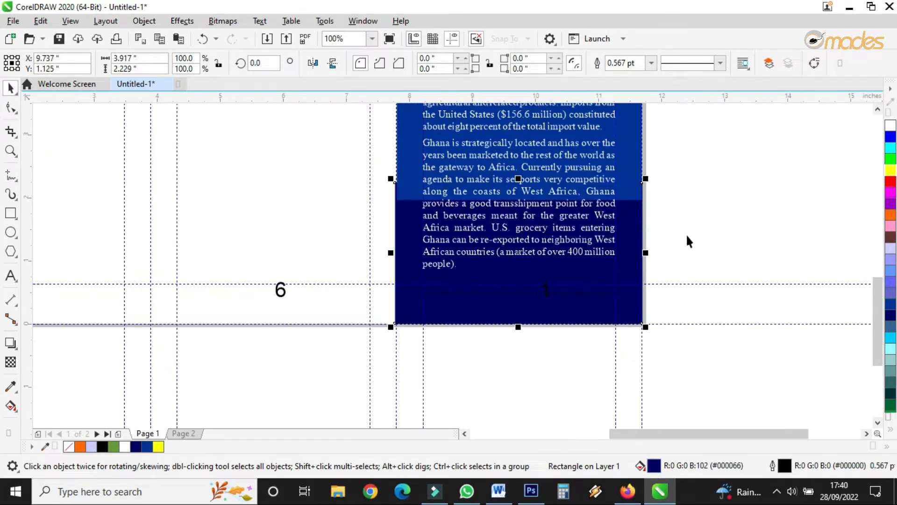
scroll(686, 234, up, 1)
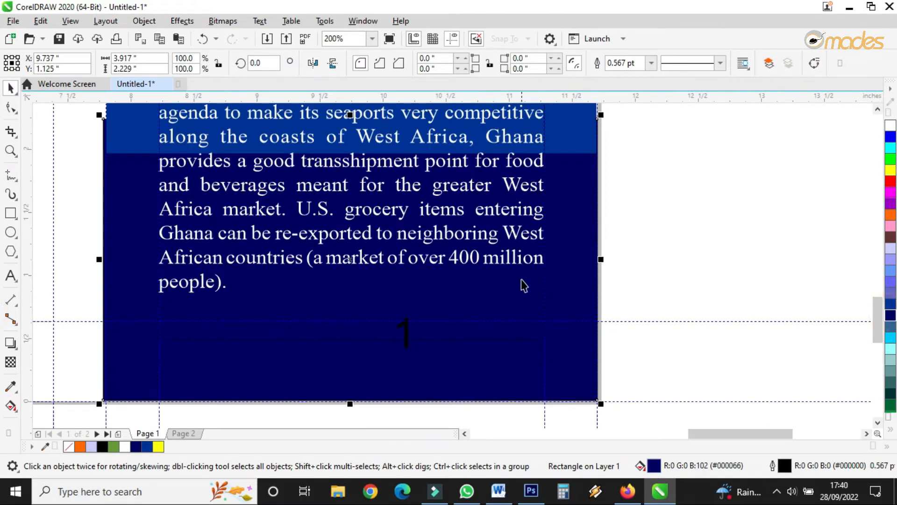
scroll(521, 279, down, 2)
click(489, 274)
scroll(482, 296, up, 2)
drag(466, 295, 466, 262)
scroll(466, 281, down, 2)
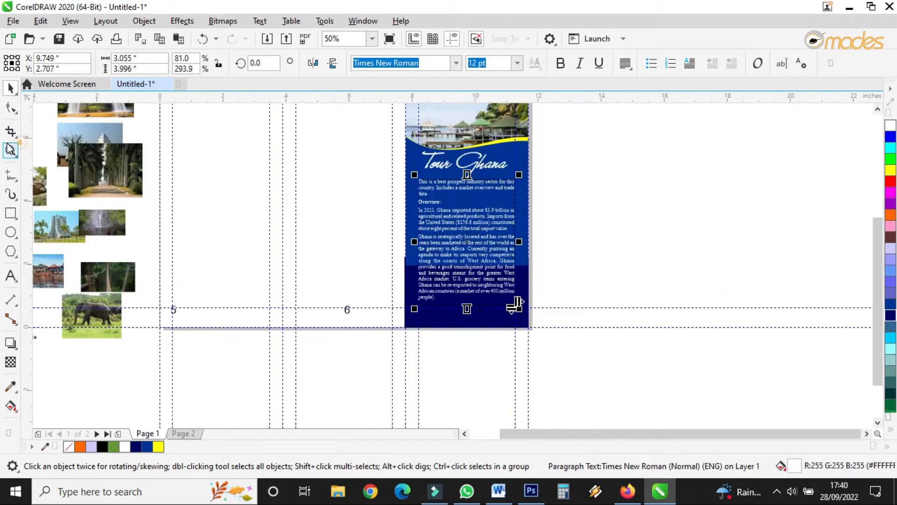
Step: Preview the cover panel in full-screen view
click(11, 150)
scroll(503, 189, down, 1)
drag(444, 124, 527, 268)
click(390, 39)
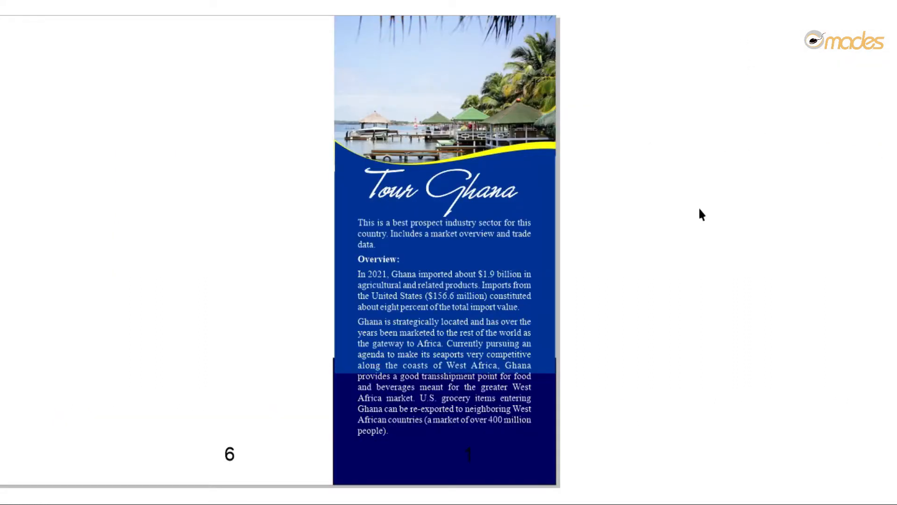
click(615, 227)
key(space)
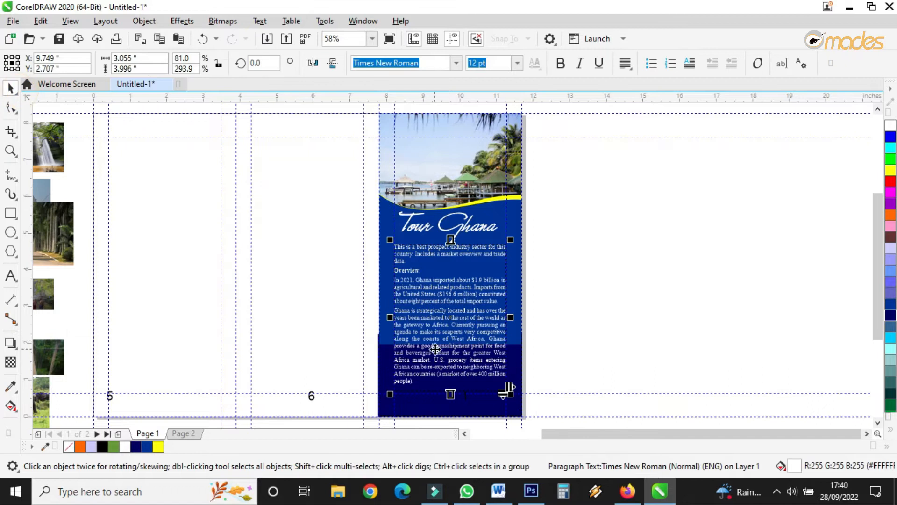
Step: Move the body text frame off the panel to the right and color its text dark brown
scroll(436, 349, up, 2)
scroll(393, 282, down, 2)
drag(397, 272, 587, 274)
click(889, 238)
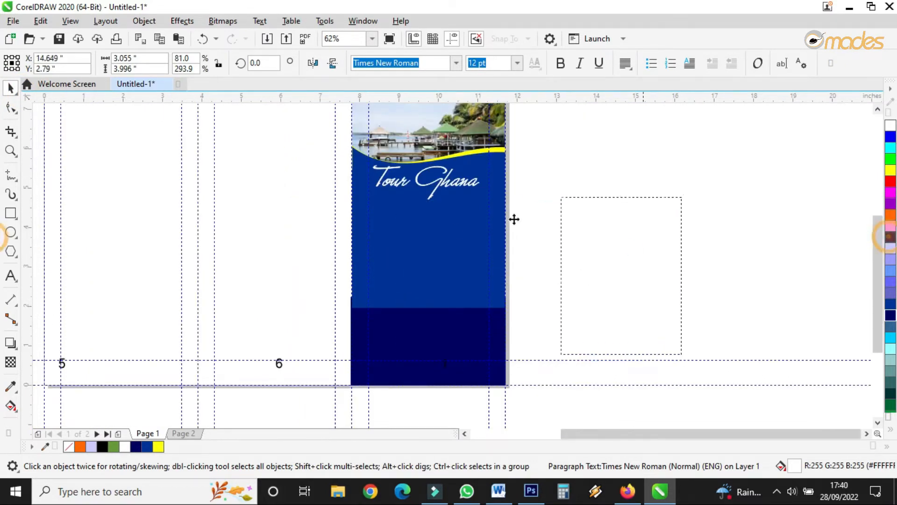
Step: Stretch the blue background's left edge to meet the panel edge
scroll(432, 242, up, 2)
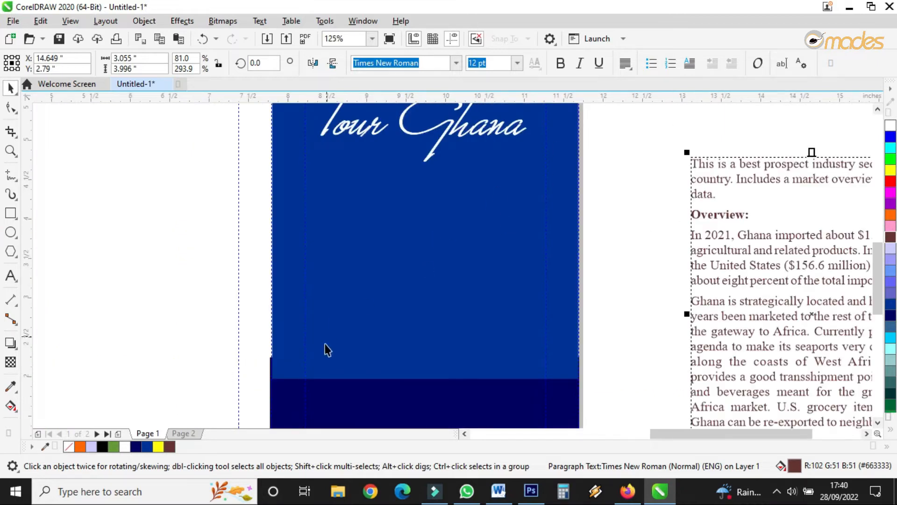
click(281, 361)
scroll(267, 217, up, 4)
drag(277, 235, 280, 211)
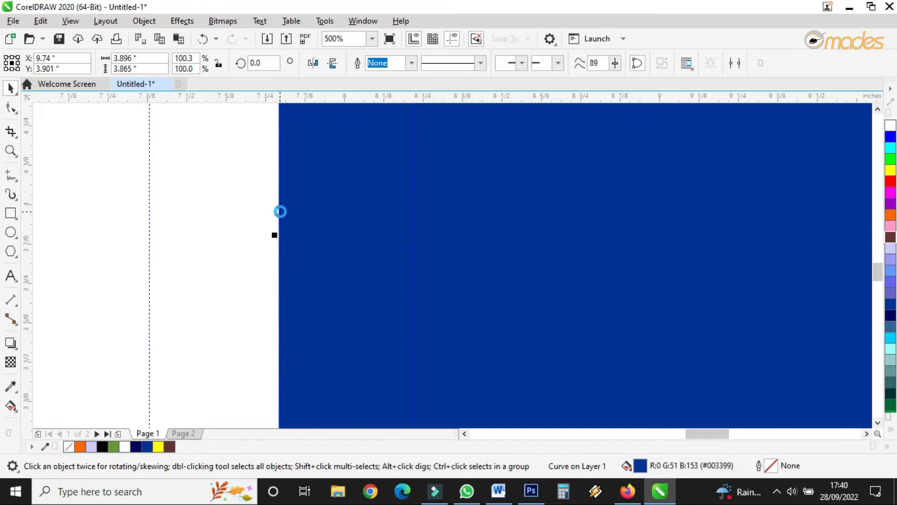
scroll(280, 211, down, 6)
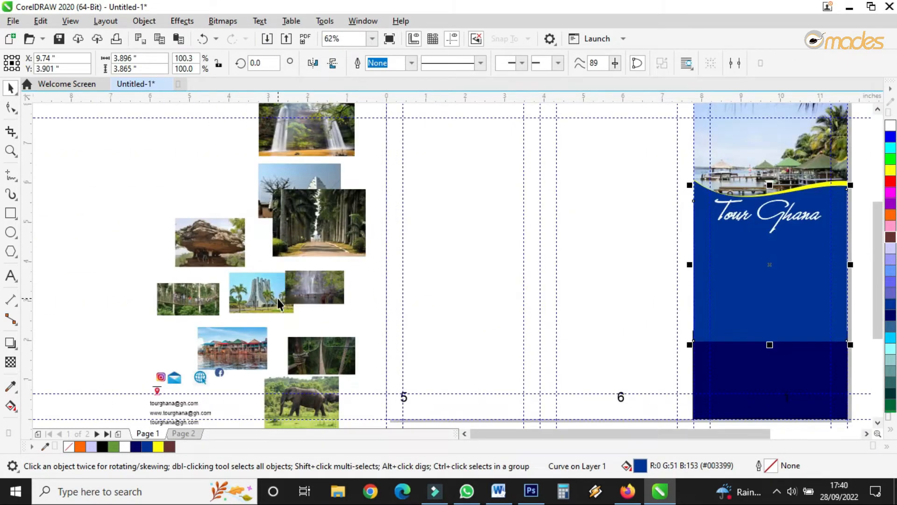
scroll(278, 304, up, 2)
scroll(169, 217, down, 4)
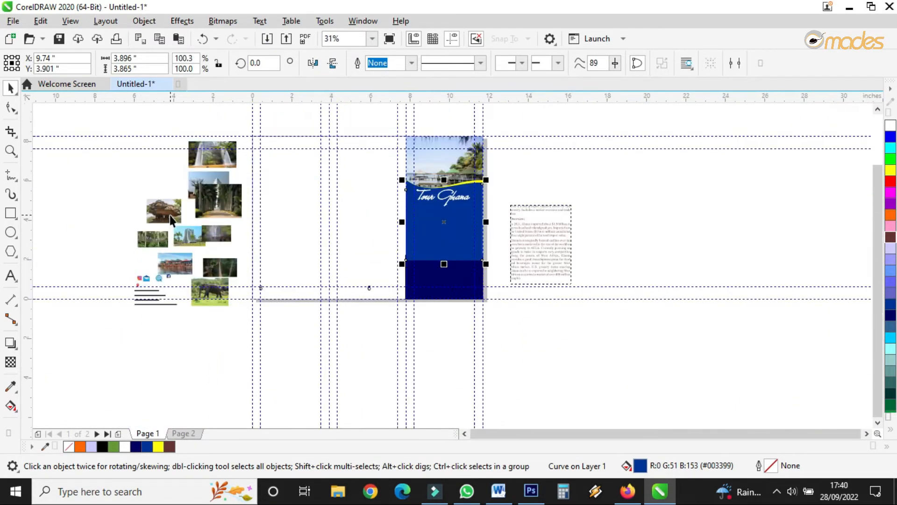
Step: Place the rock formation photo on the lower part of panel 1 and scale it to the panel's width
click(438, 231)
drag(437, 232, 431, 262)
scroll(436, 260, up, 4)
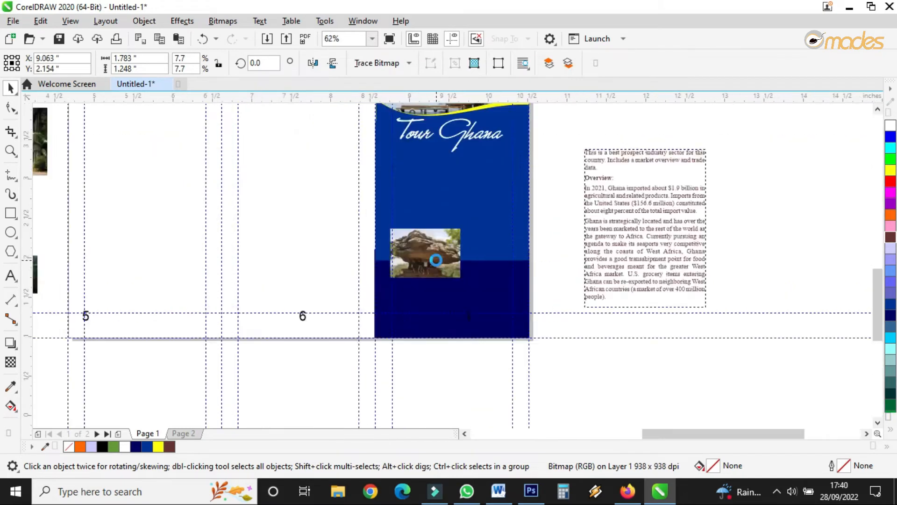
drag(489, 194, 635, 138)
drag(416, 251, 400, 305)
scroll(399, 305, down, 3)
scroll(437, 325, up, 2)
scroll(436, 326, up, 3)
scroll(422, 261, down, 2)
drag(425, 244, 412, 310)
drag(562, 140, 580, 127)
drag(634, 191, 209, 408)
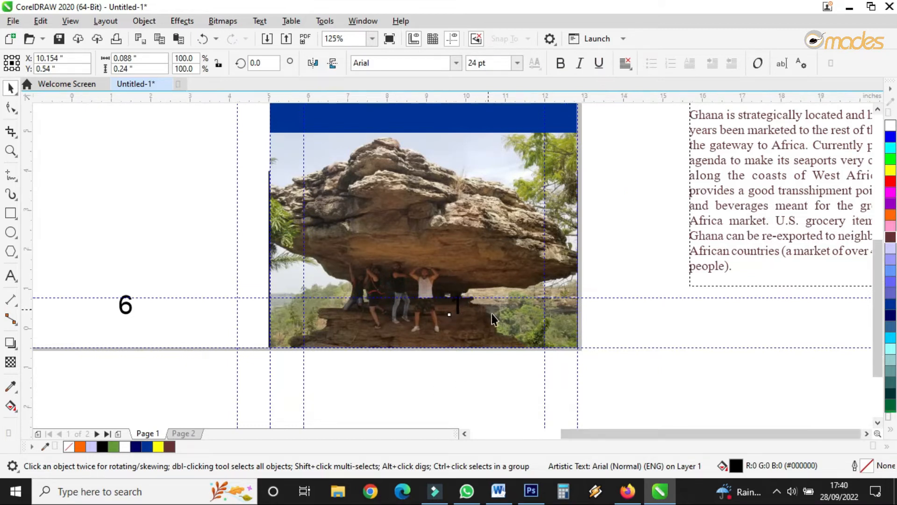
Step: Remove the outline from the navy rectangle
scroll(492, 313, down, 3)
scroll(406, 280, up, 5)
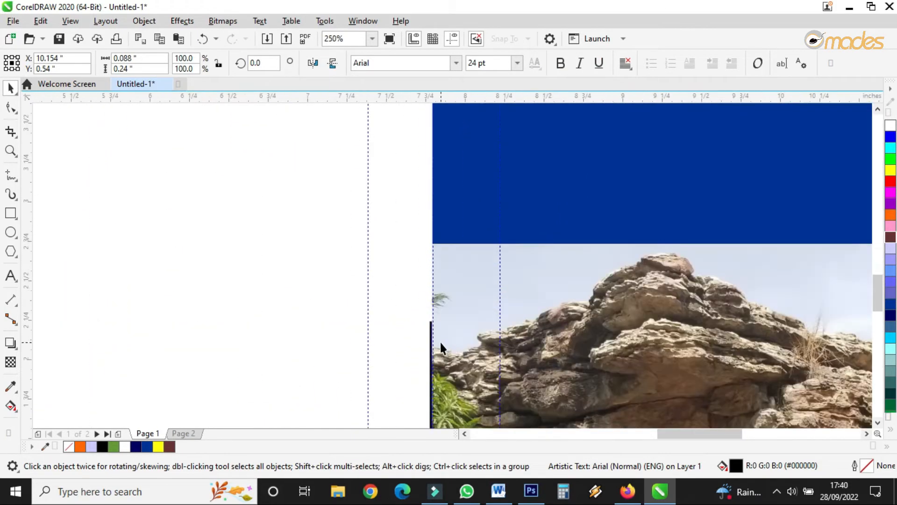
scroll(440, 346, up, 3)
click(395, 295)
drag(392, 254, 401, 261)
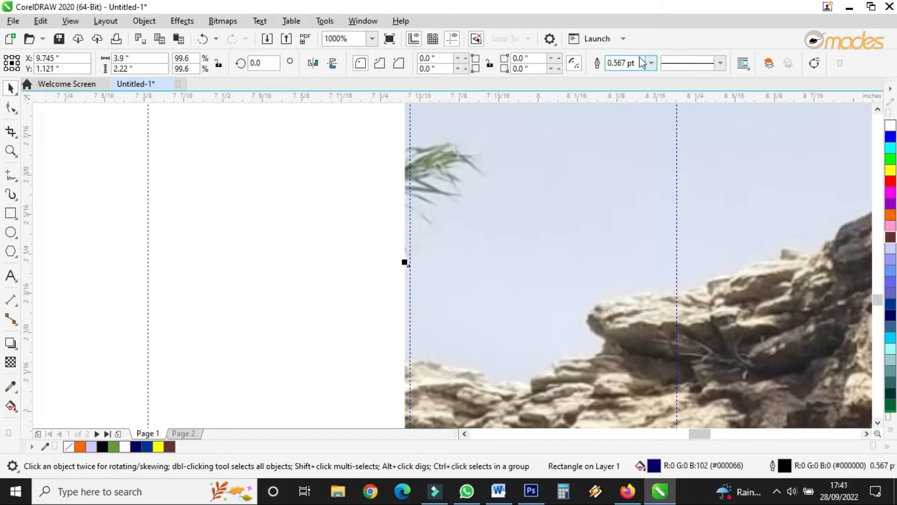
click(649, 64)
click(633, 74)
Step: Nudge the rock photo to align with the panel's left edge
click(527, 179)
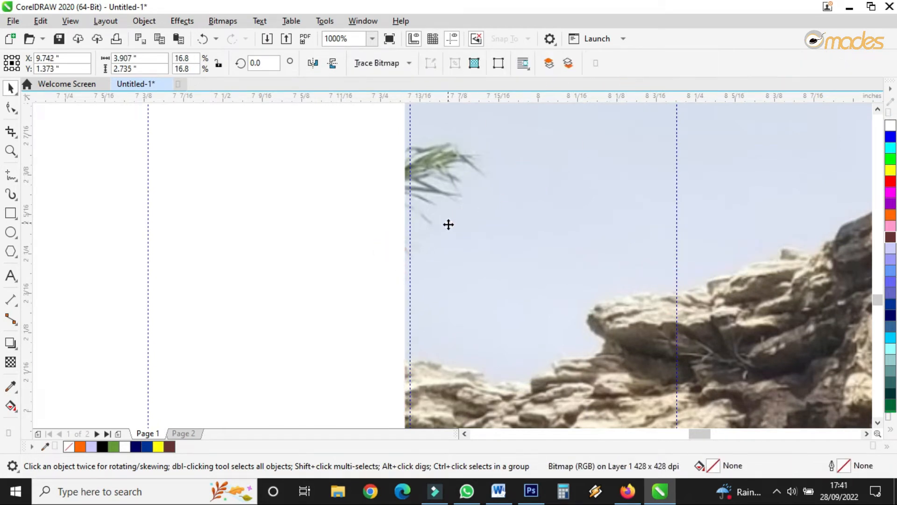
scroll(423, 321, down, 3)
scroll(411, 231, up, 4)
drag(450, 197, 459, 204)
Step: Align the blue background's left edge with the panel's left edge
click(490, 188)
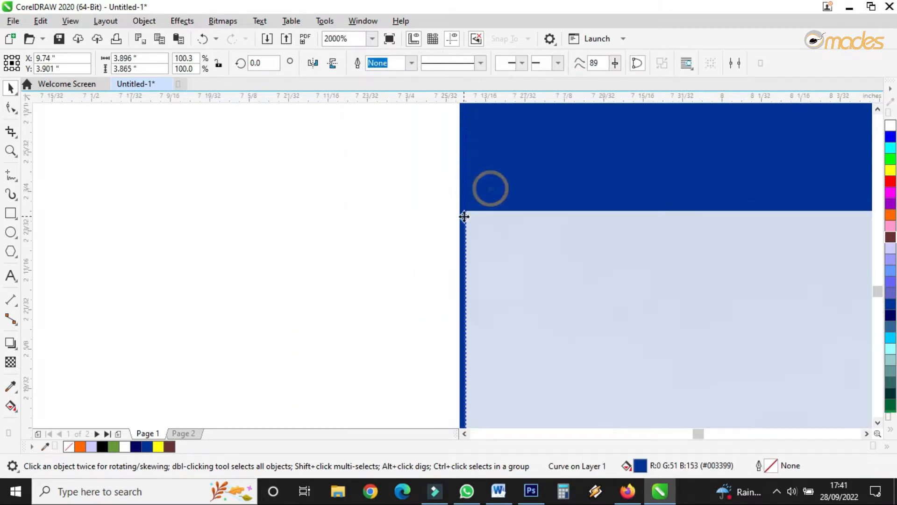
scroll(442, 270, down, 3)
scroll(449, 397, up, 3)
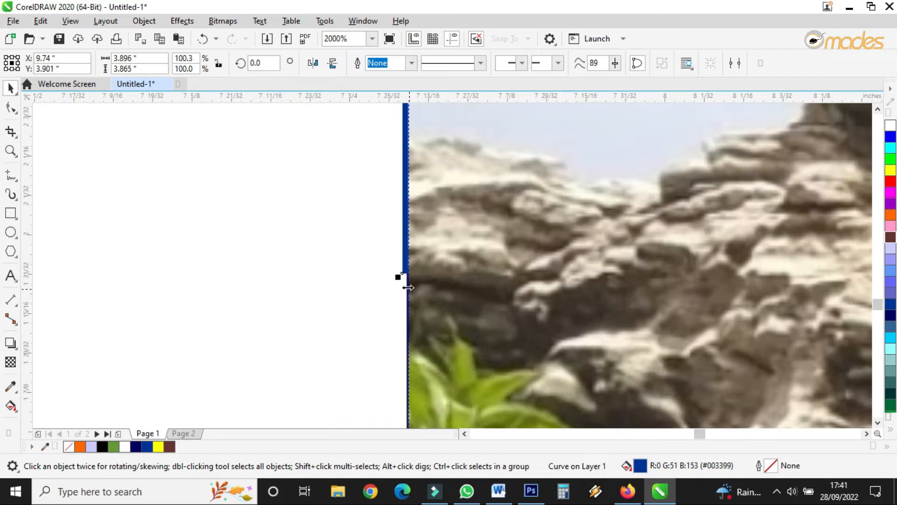
drag(398, 277, 404, 291)
scroll(393, 292, down, 4)
scroll(497, 324, up, 2)
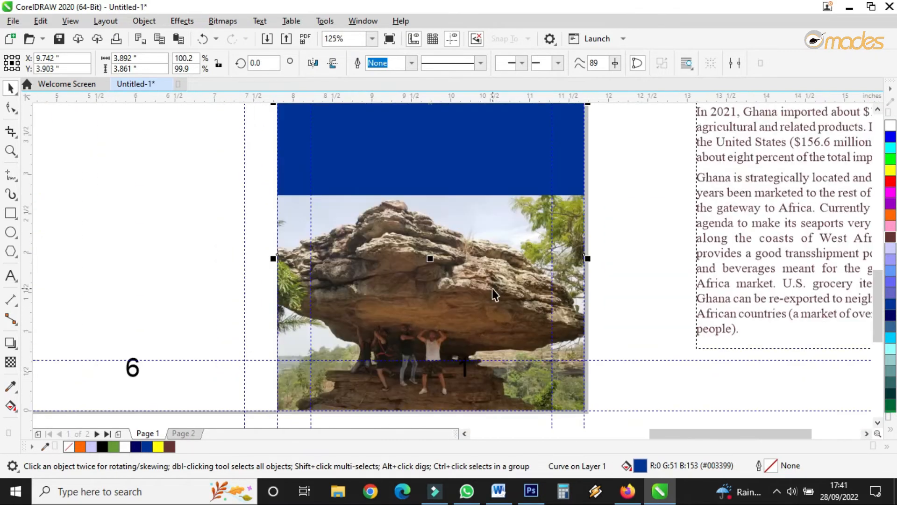
scroll(503, 245, down, 2)
scroll(601, 185, up, 3)
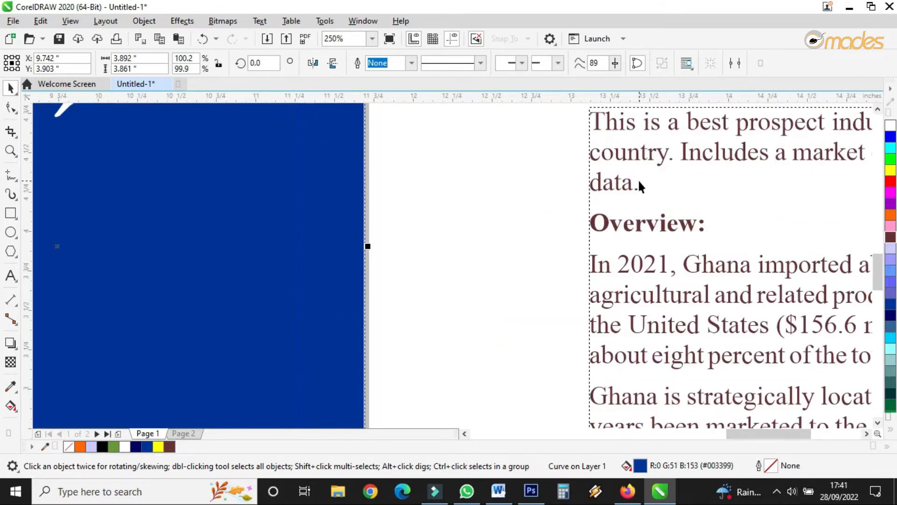
Step: Try cutting the first body paragraph and pasting it as standalone text, then undo the attempt
double_click(638, 183)
scroll(619, 203, down, 2)
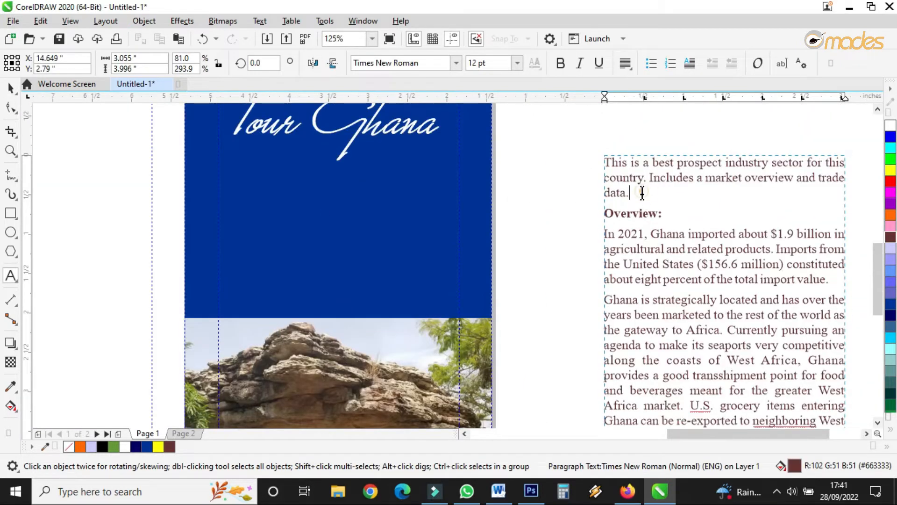
drag(642, 192, 597, 162)
key(ctrl+x)
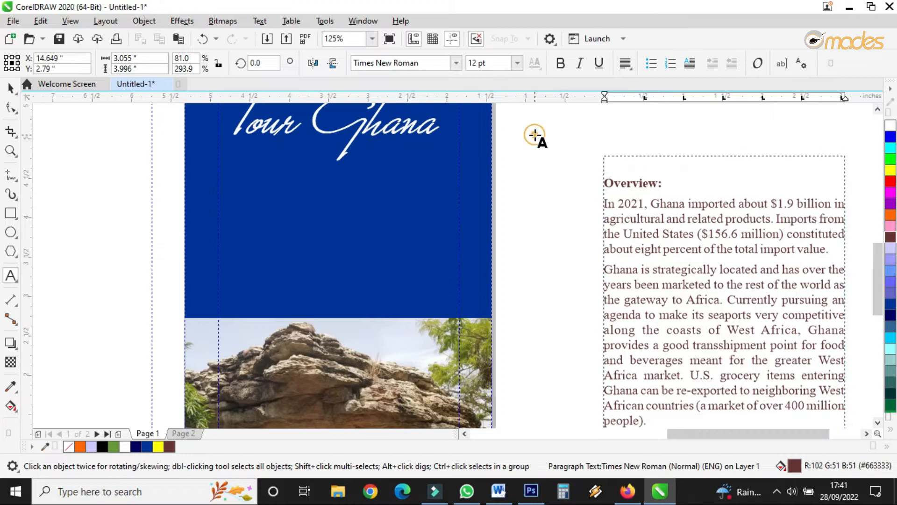
click(530, 132)
key(ctrl+v)
drag(650, 133, 488, 149)
key(ctrl+z)
key(ctrl+z)
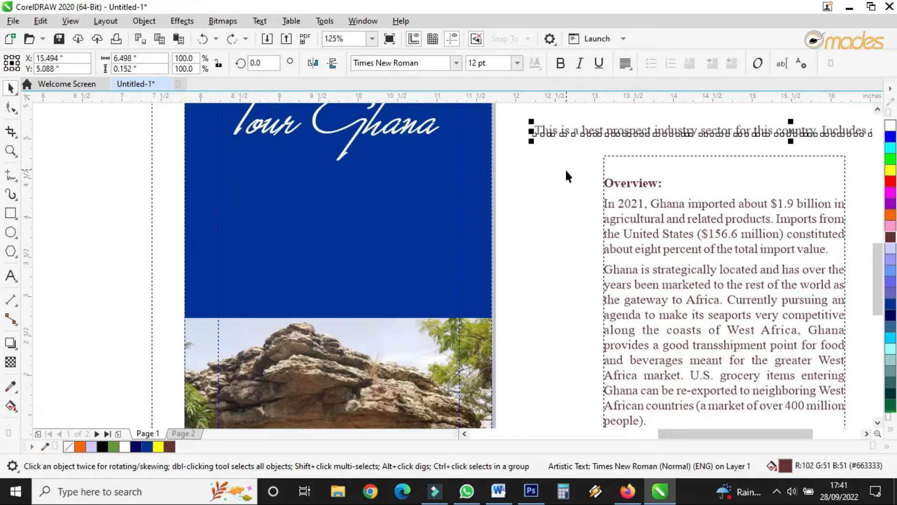
key(ctrl+z)
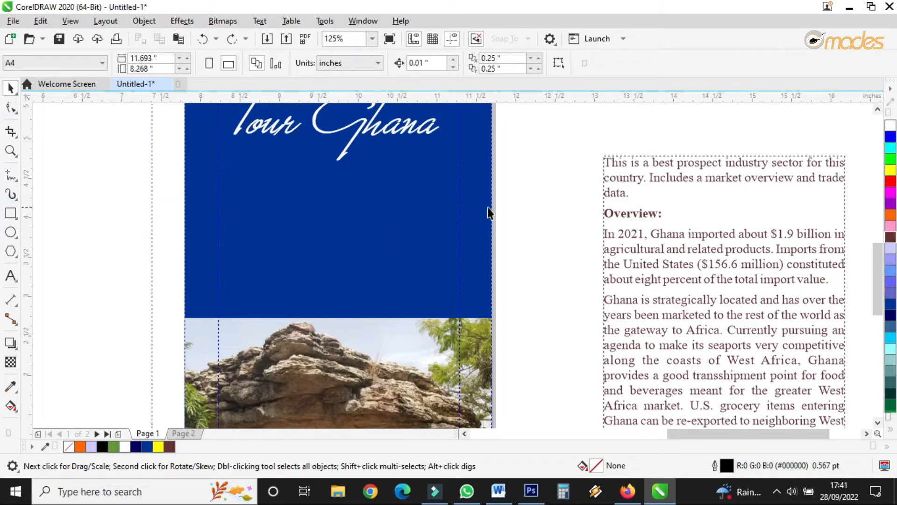
Step: Move the first body paragraph into a new text frame below the Tour Ghana title
double_click(618, 193)
drag(637, 190, 602, 161)
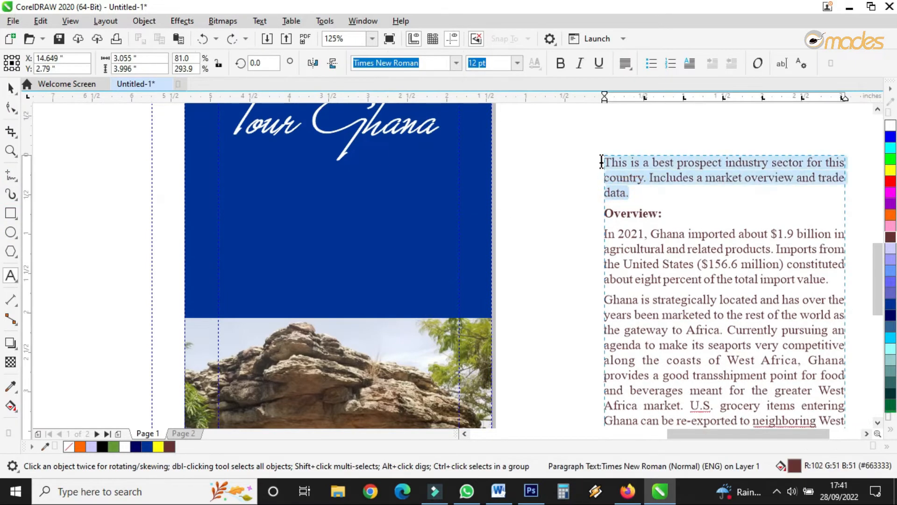
right_click(609, 164)
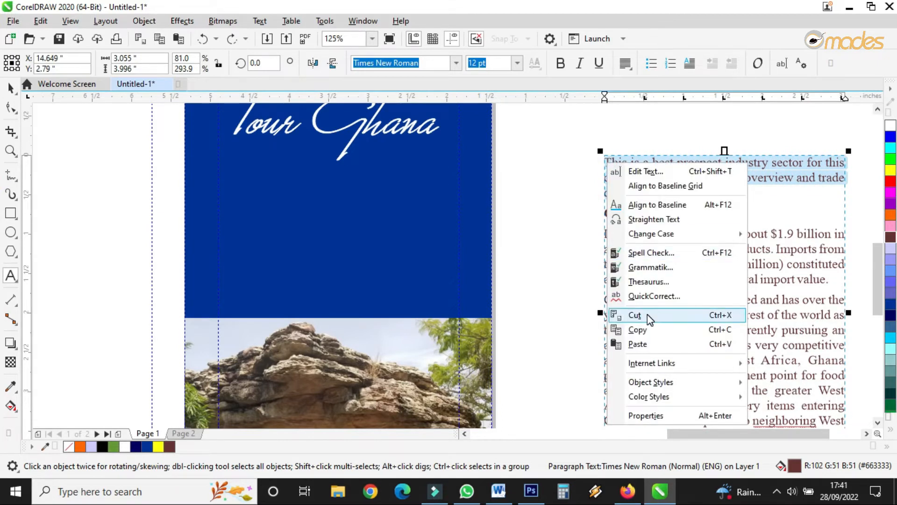
click(636, 315)
drag(222, 165, 460, 301)
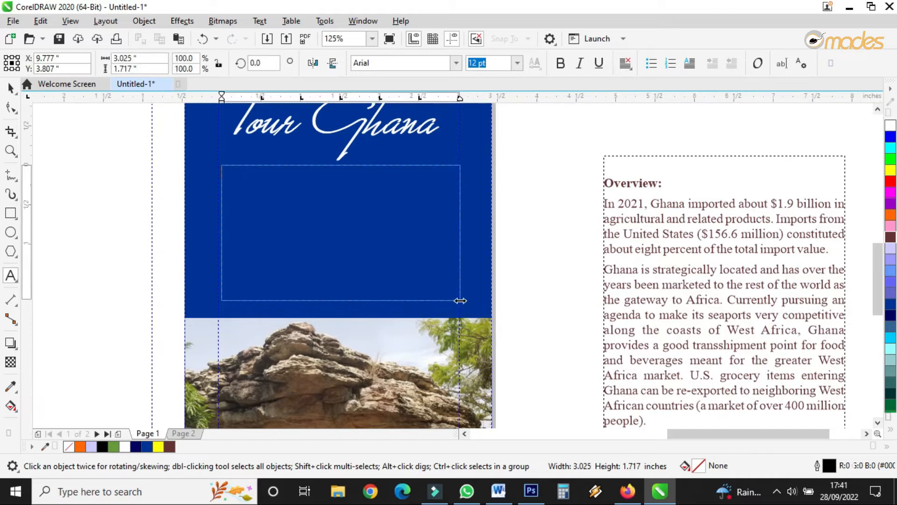
key(ctrl+v)
click(12, 88)
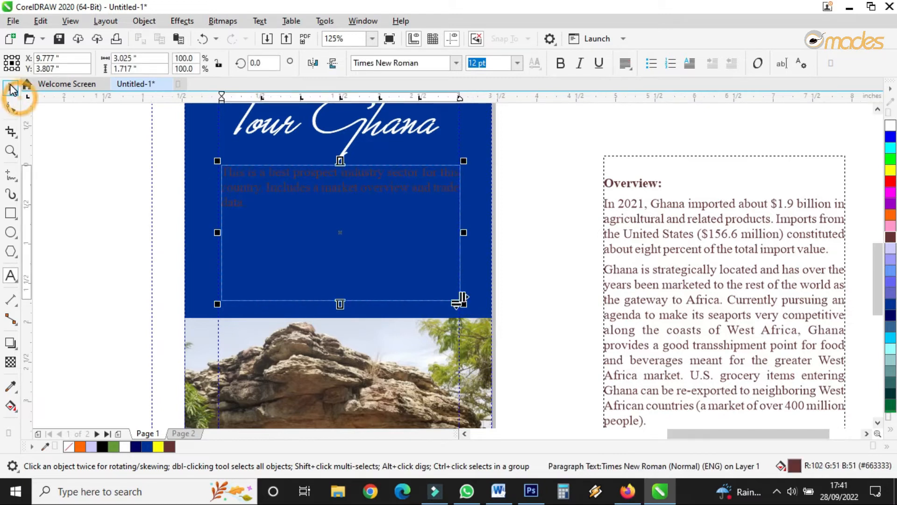
Step: Set the new paragraph's font size to 16 pt and lengthen its frame slightly
click(517, 62)
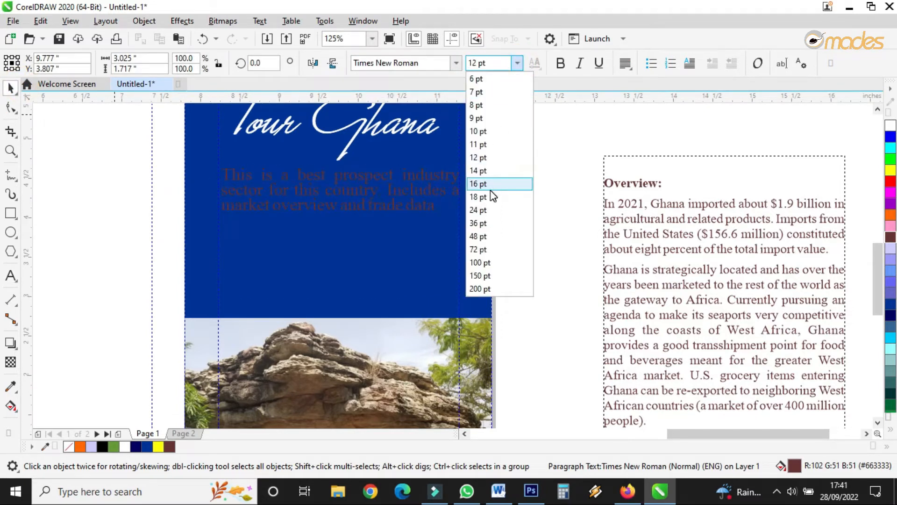
click(489, 187)
click(11, 108)
mouse_move(217, 300)
mouse_down()
mouse_move(216, 337)
mouse_move(223, 301)
mouse_move(227, 313)
mouse_up()
Step: Color the new paragraph's text yellow
click(8, 86)
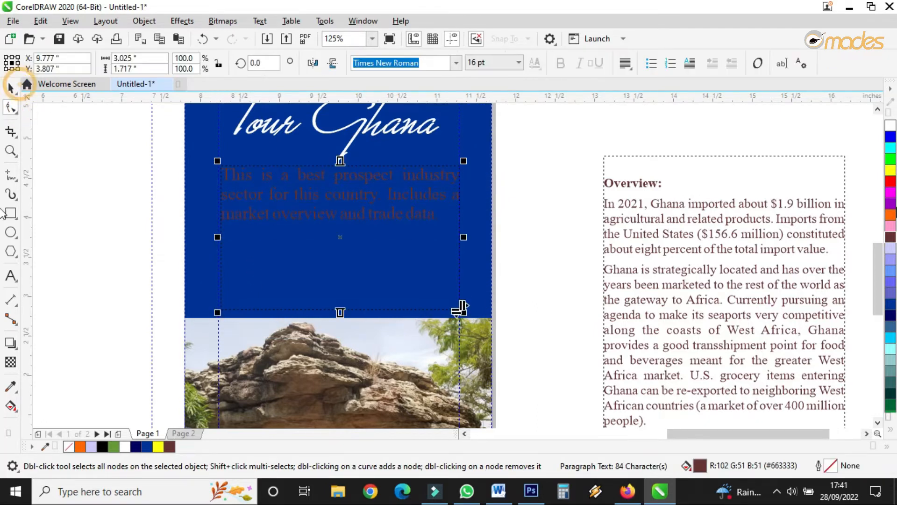
click(890, 129)
click(890, 169)
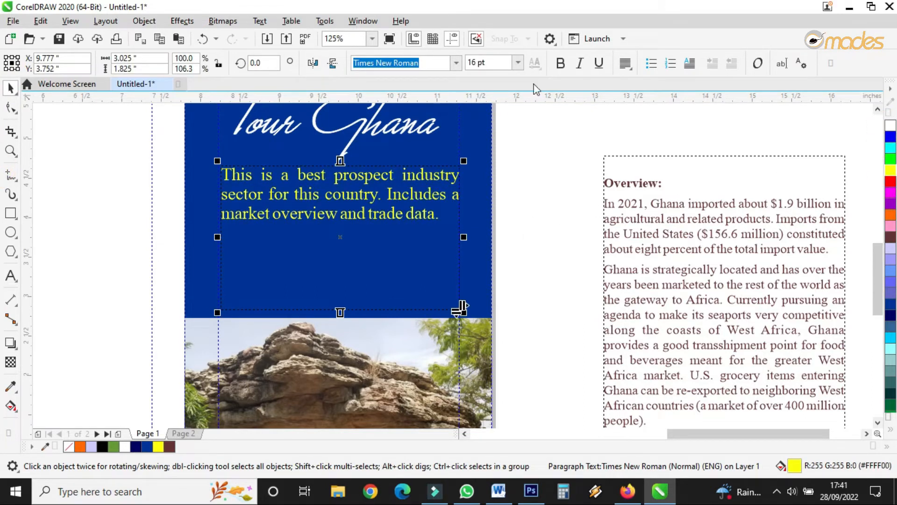
Step: Set the new paragraph's font size to 18 pt and increase its line spacing
click(518, 64)
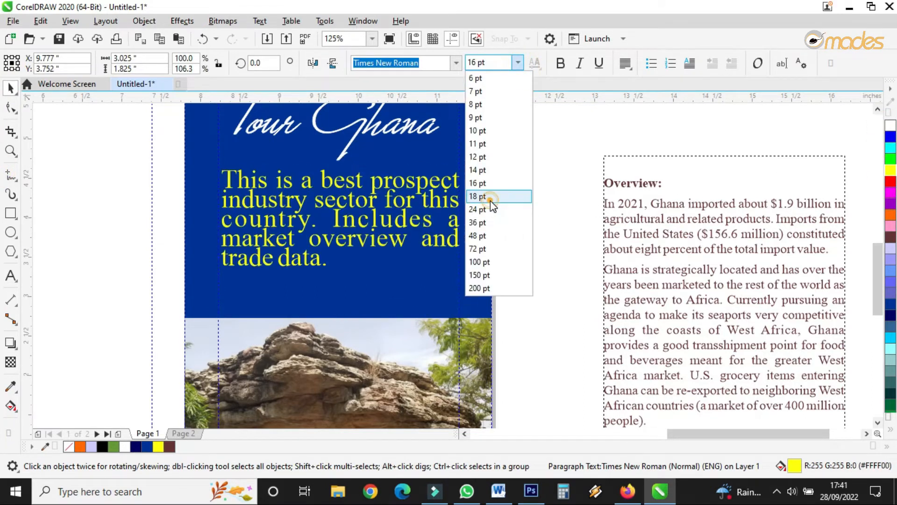
click(489, 201)
click(11, 108)
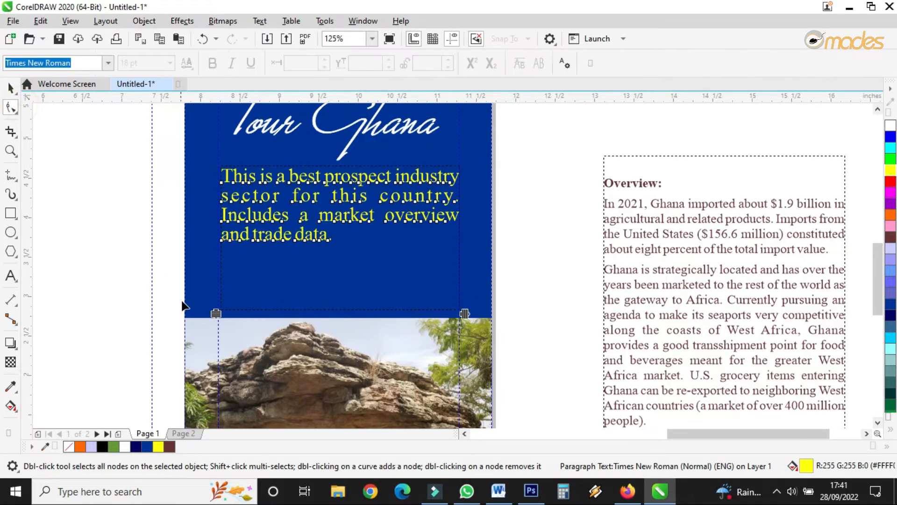
drag(215, 314, 215, 331)
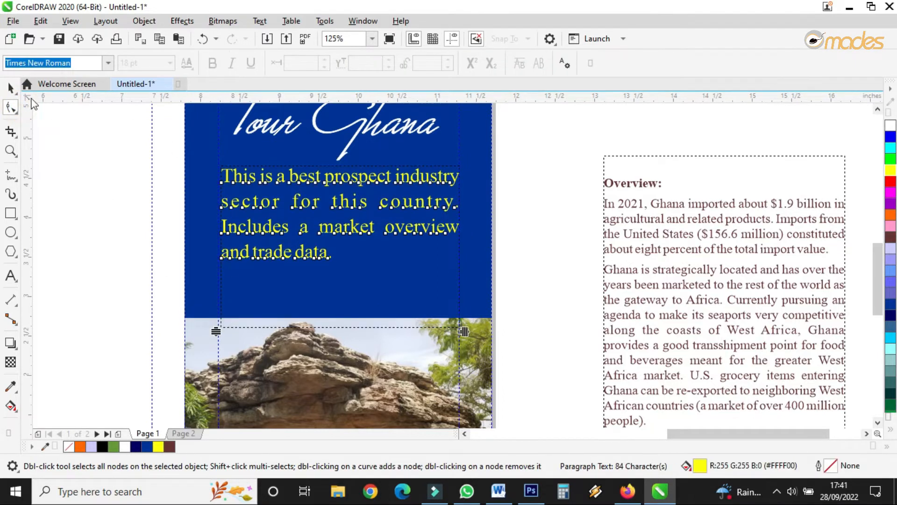
click(14, 89)
Step: Change the paragraph's font to Vodafone ExB by searching the font list for vodafo
click(457, 63)
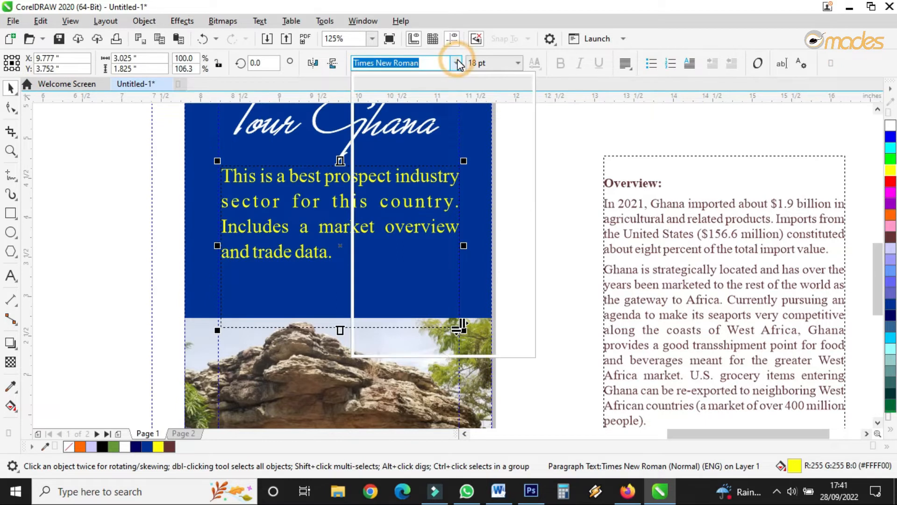
click(398, 116)
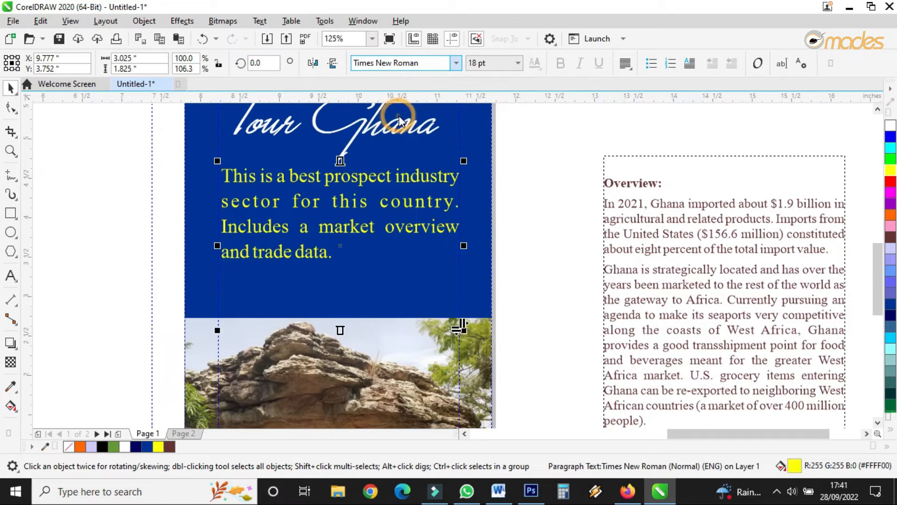
click(460, 65)
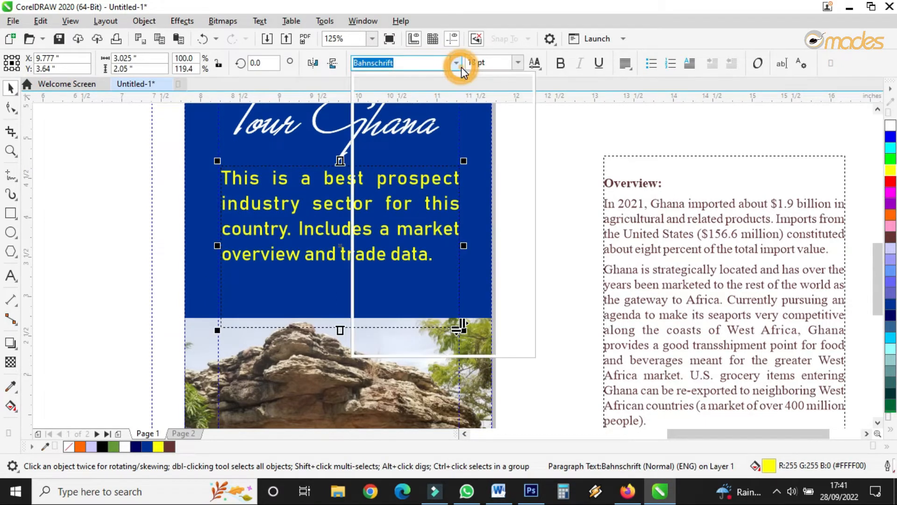
click(412, 72)
double_click(416, 64)
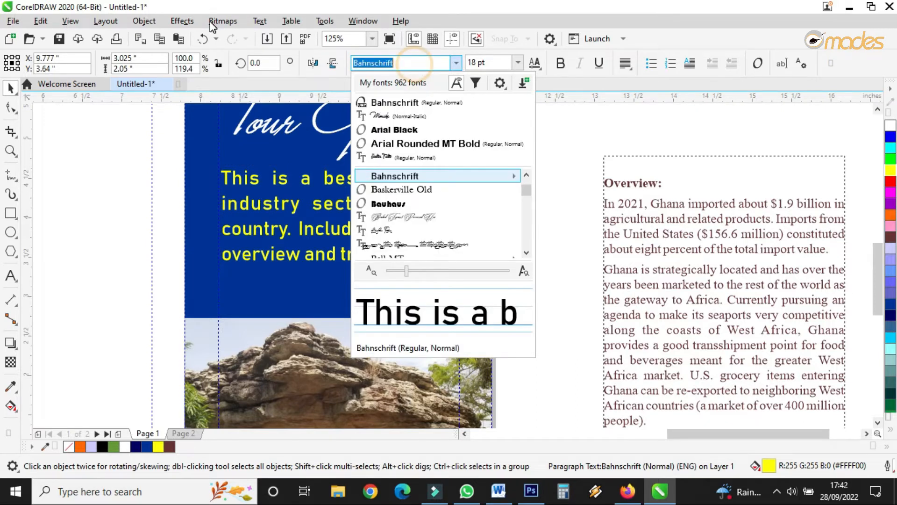
text(vod)
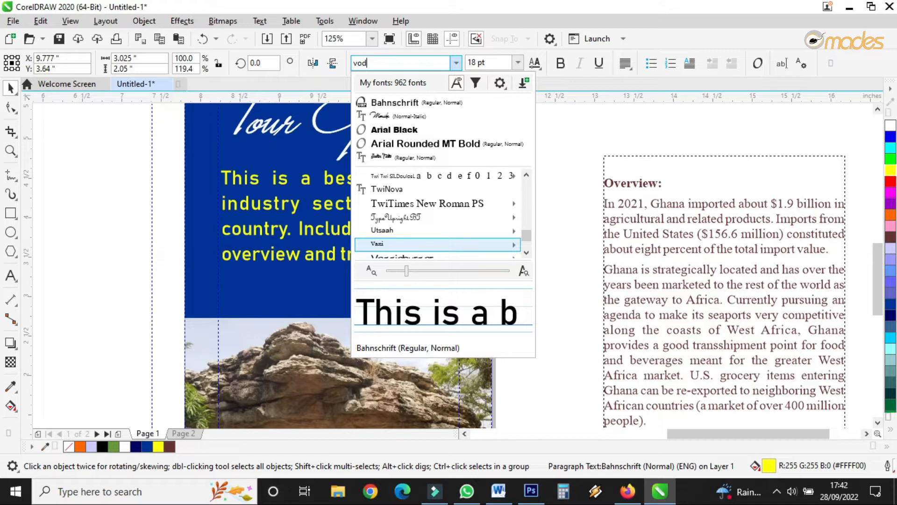
text(a)
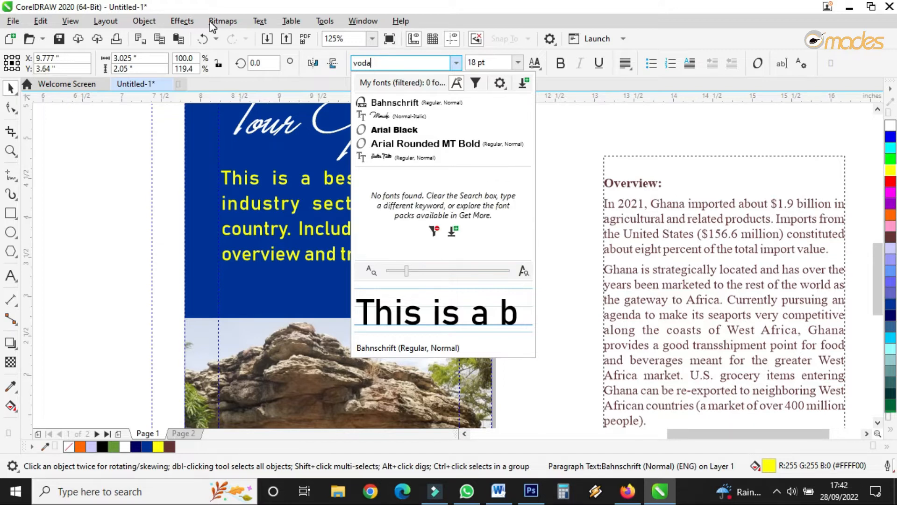
text(fo)
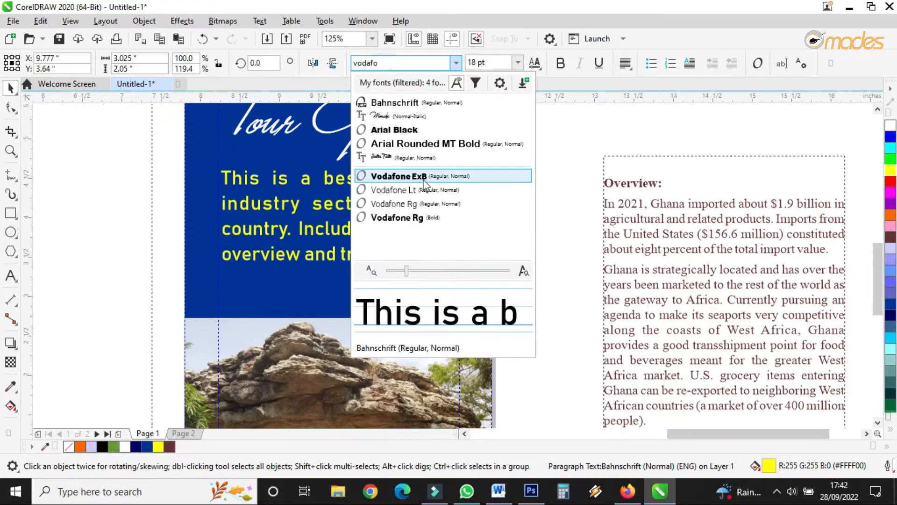
click(410, 176)
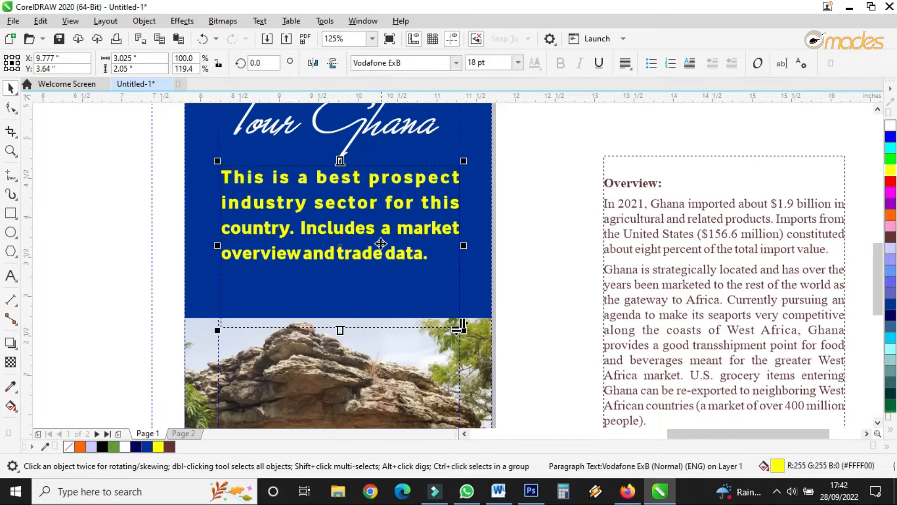
Step: Tighten the paragraph's character spacing and widen its text frame to fill the column
click(12, 108)
drag(466, 330, 418, 330)
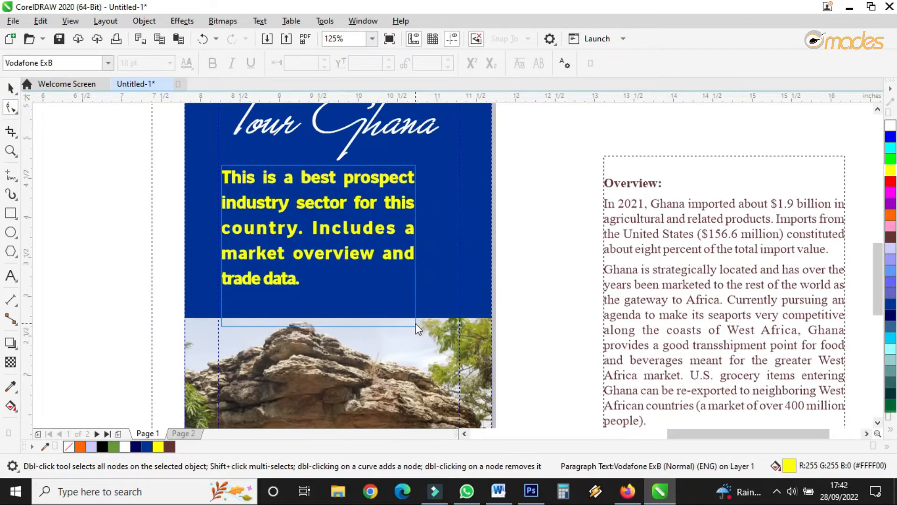
click(10, 87)
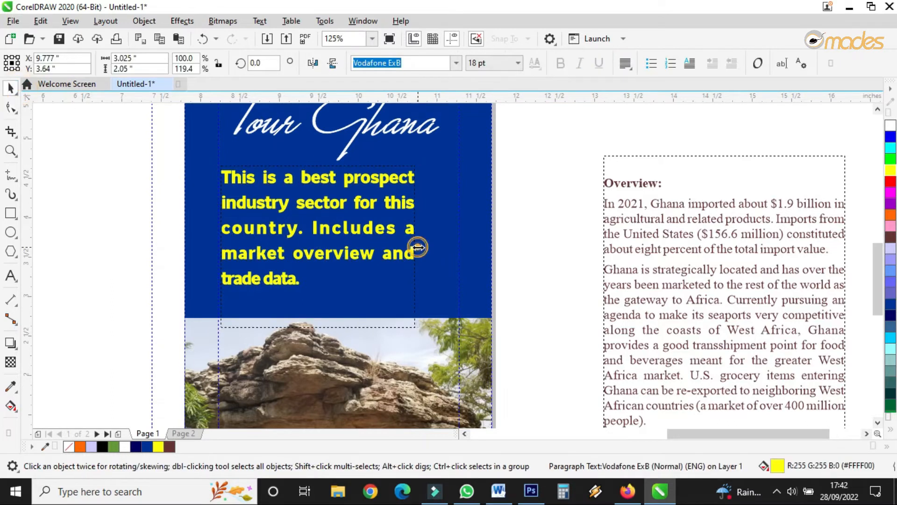
drag(417, 247, 461, 247)
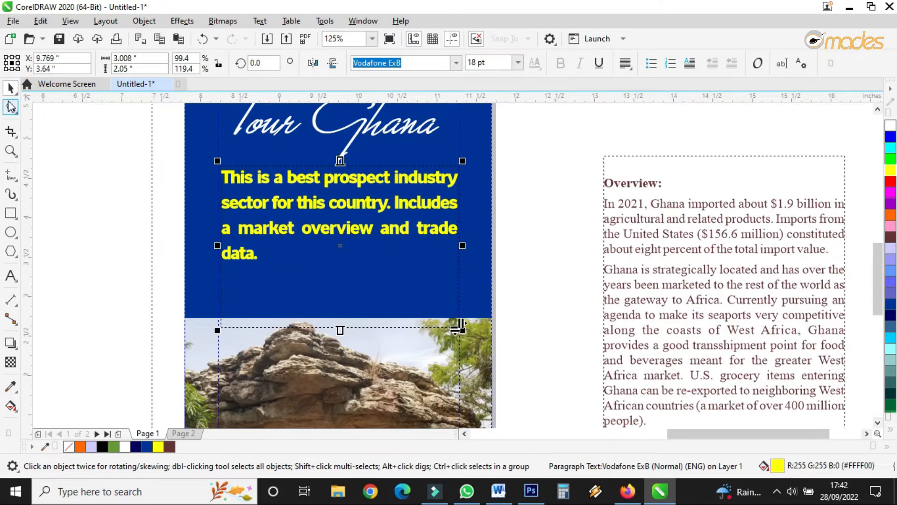
key(F10)
drag(462, 332, 470, 332)
click(10, 87)
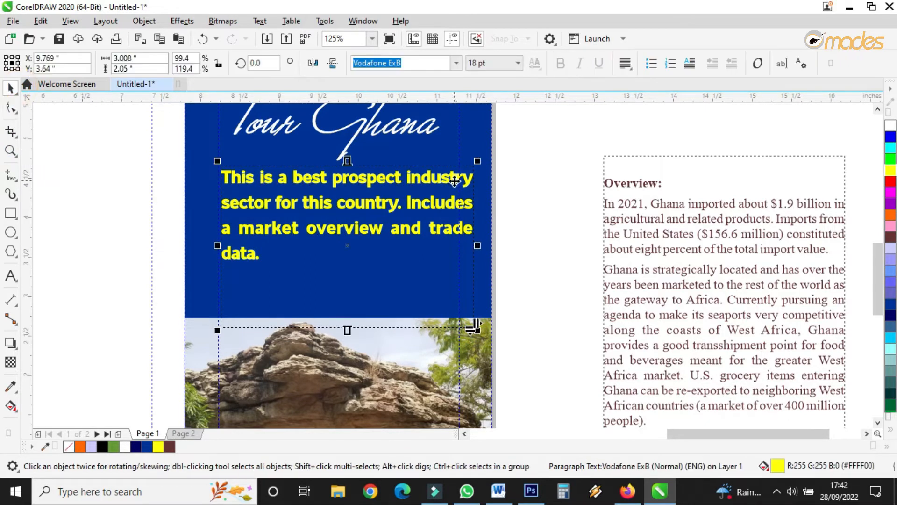
scroll(455, 181, down, 4)
scroll(180, 234, up, 5)
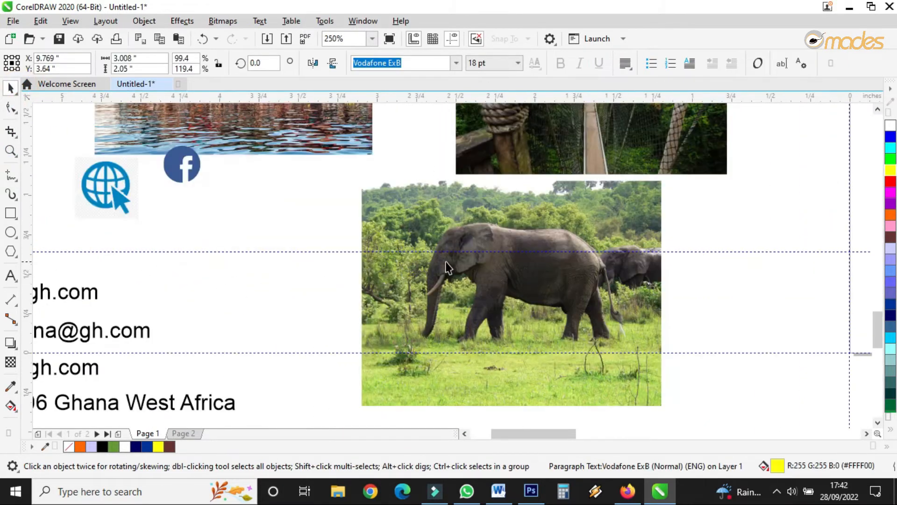
scroll(351, 283, down, 4)
scroll(351, 283, down, 3)
scroll(500, 257, up, 1)
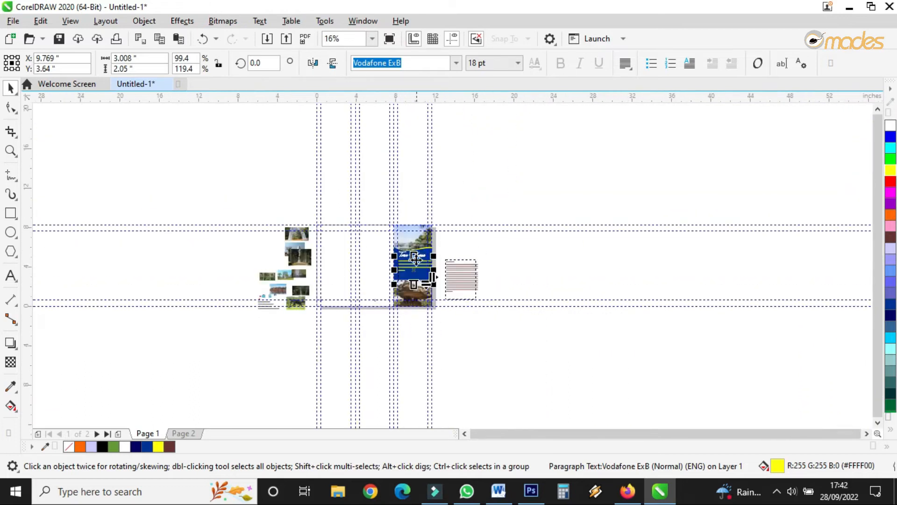
scroll(419, 260, up, 1)
scroll(419, 259, up, 4)
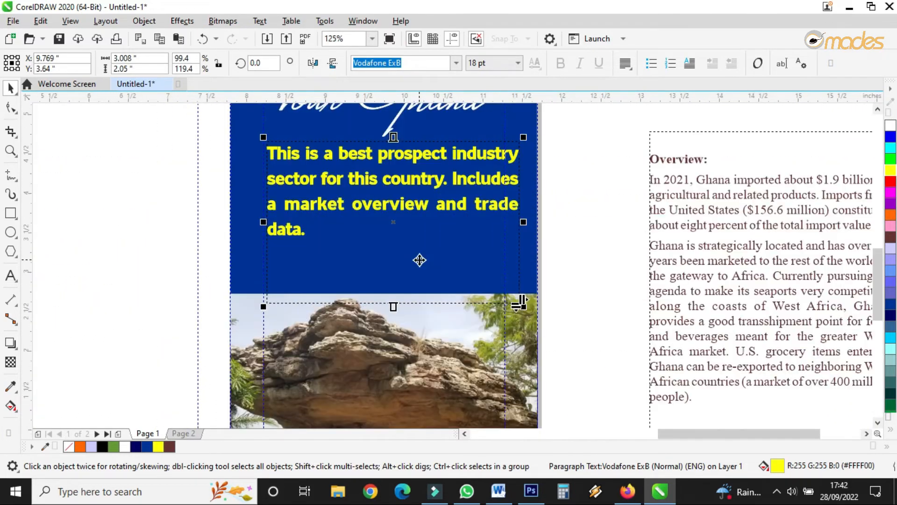
Step: Shorten the paragraph's frame, nudge it up toward the title and narrow it slightly
drag(394, 307, 396, 251)
drag(402, 209, 399, 200)
drag(520, 183, 509, 184)
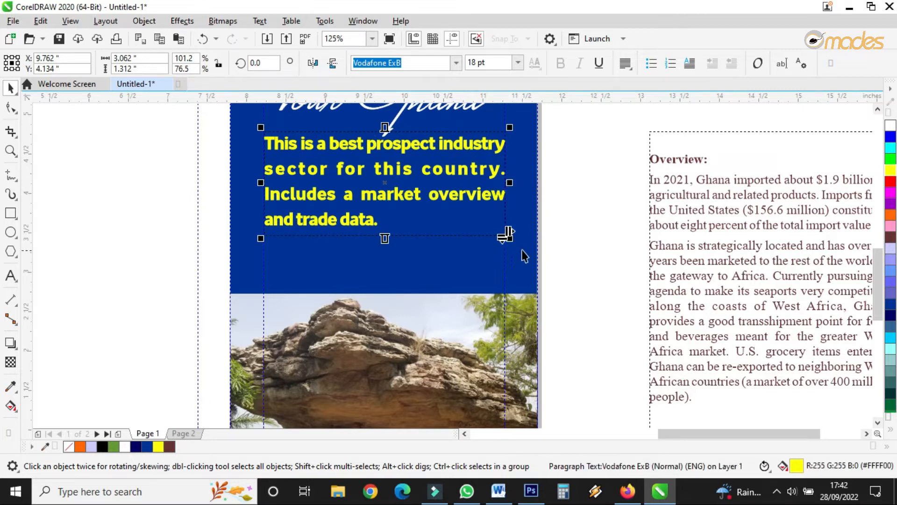
click(579, 229)
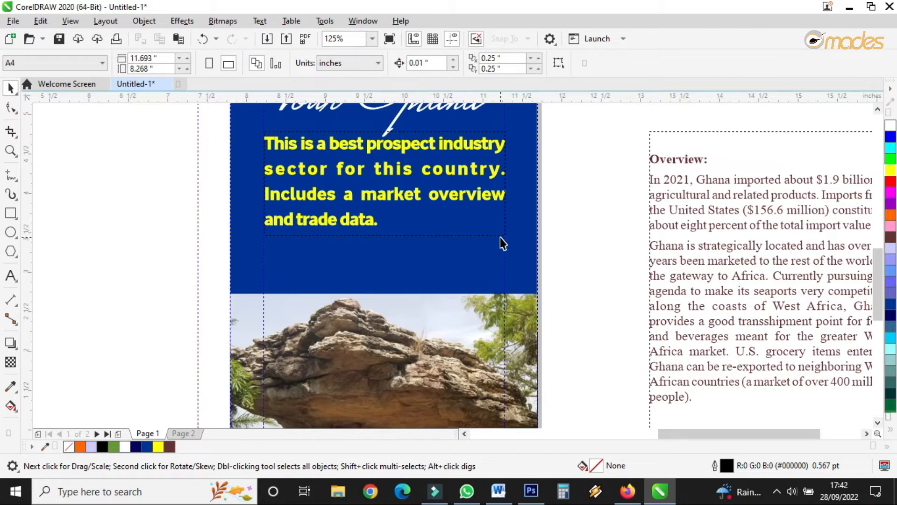
Step: Change the Tour Ghana title's font to AeroliteCPone and break it onto two lines
scroll(404, 292, down, 3)
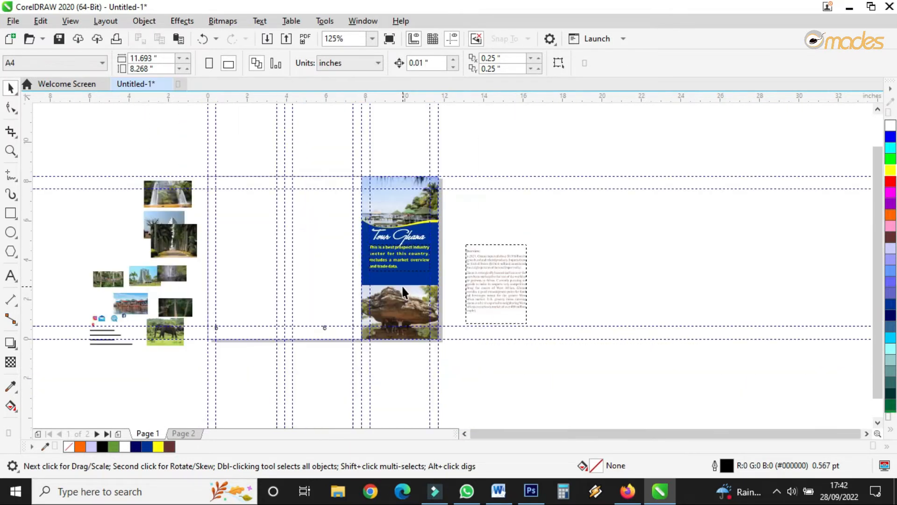
scroll(413, 251, up, 3)
click(412, 277)
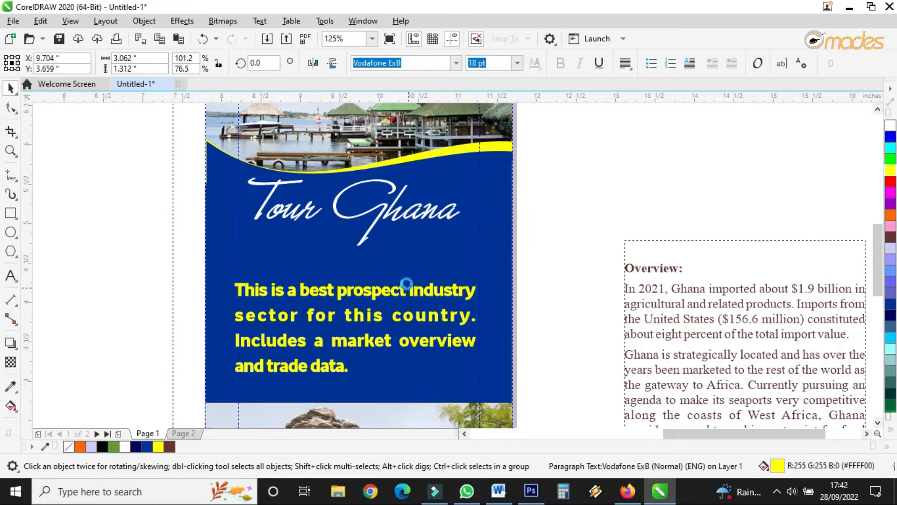
click(394, 218)
click(435, 63)
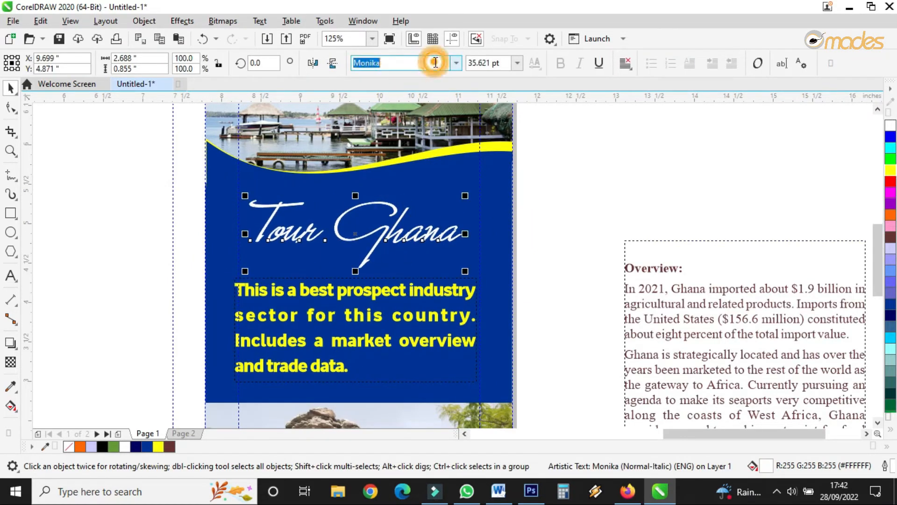
click(459, 62)
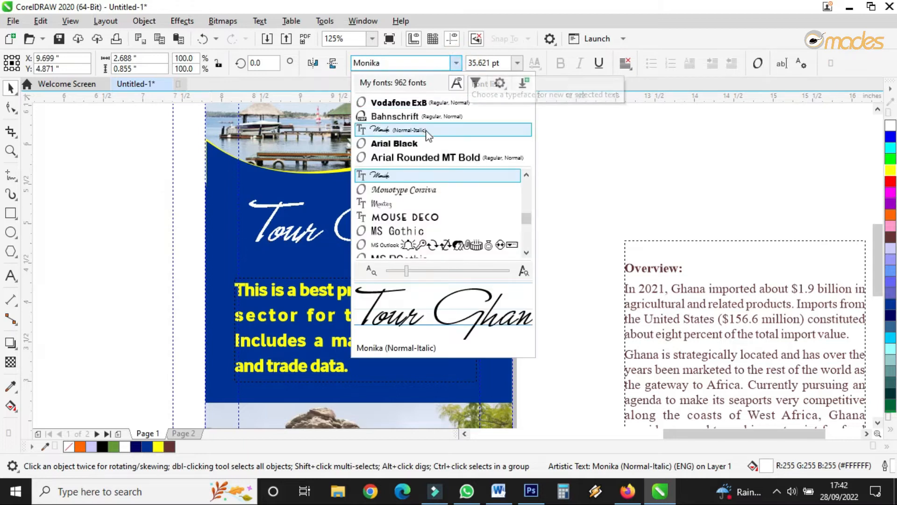
click(424, 131)
click(454, 66)
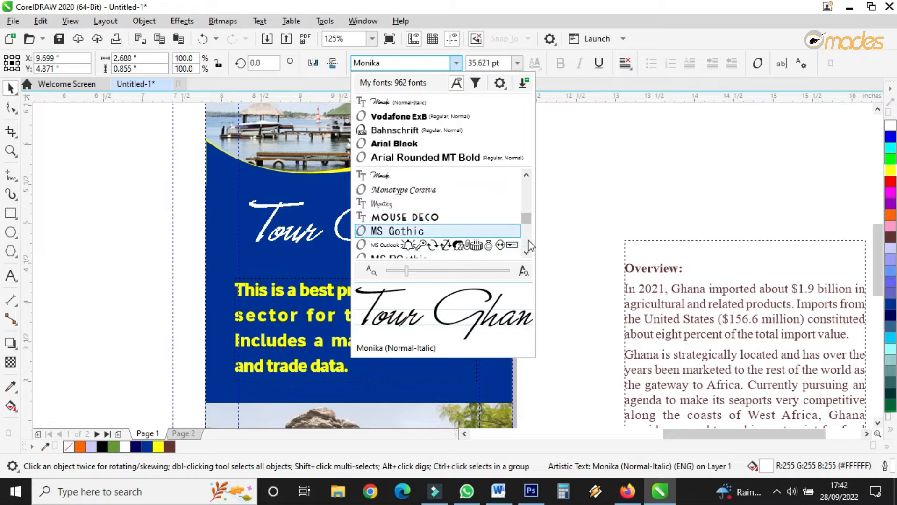
click(526, 253)
click(526, 252)
click(526, 252)
click(526, 252)
click(526, 252)
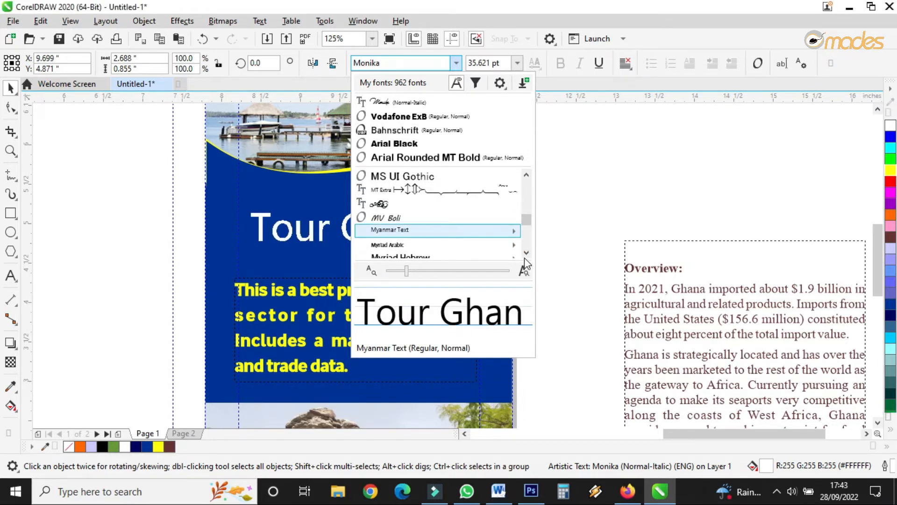
click(525, 253)
click(525, 253)
click(525, 254)
click(525, 253)
click(525, 253)
click(525, 253)
click(525, 254)
click(525, 253)
click(526, 253)
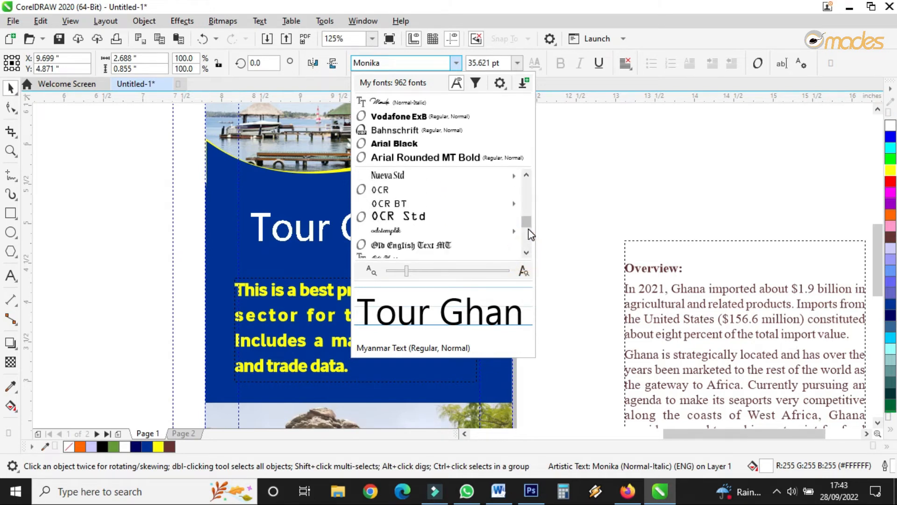
drag(526, 197, 526, 171)
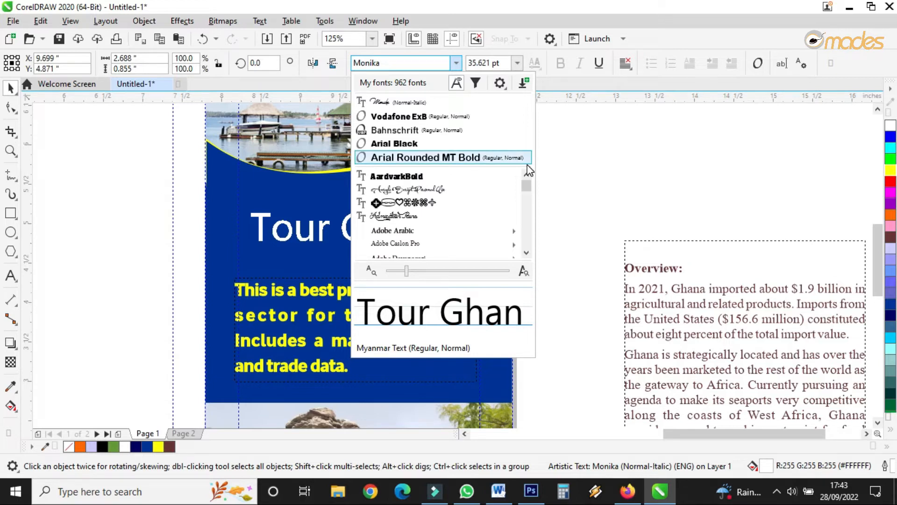
click(525, 253)
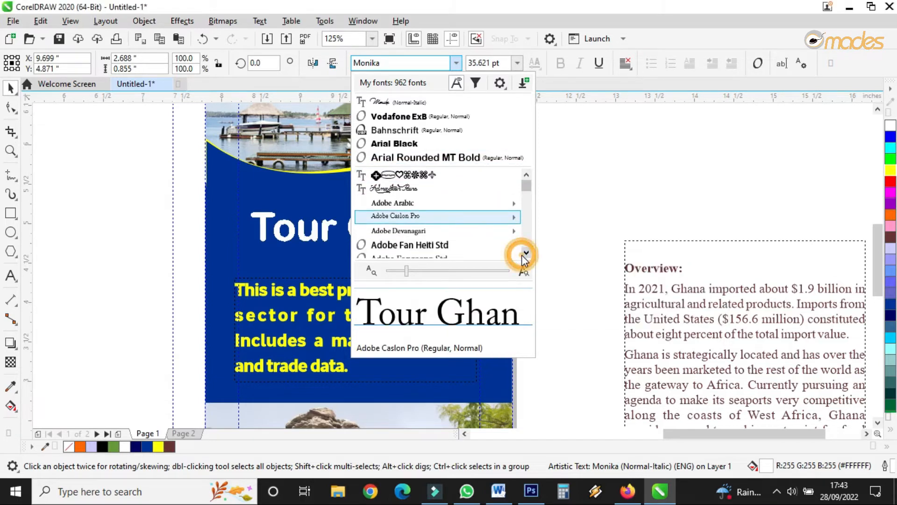
click(525, 253)
click(525, 253)
click(526, 254)
click(526, 253)
click(525, 254)
click(525, 253)
click(525, 254)
click(526, 253)
click(525, 254)
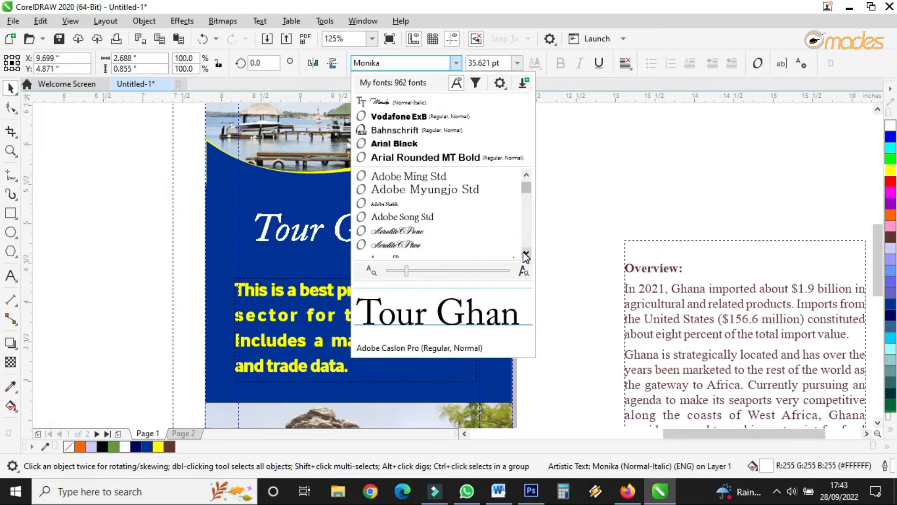
click(432, 231)
drag(415, 209, 527, 127)
double_click(384, 233)
key(Return)
click(463, 306)
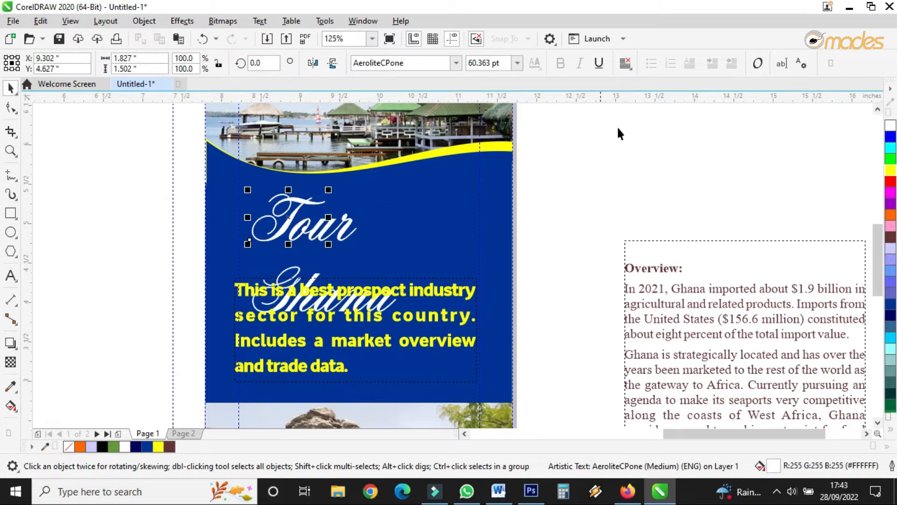
drag(287, 218, 288, 206)
key(ctrl+z)
key(ctrl+z)
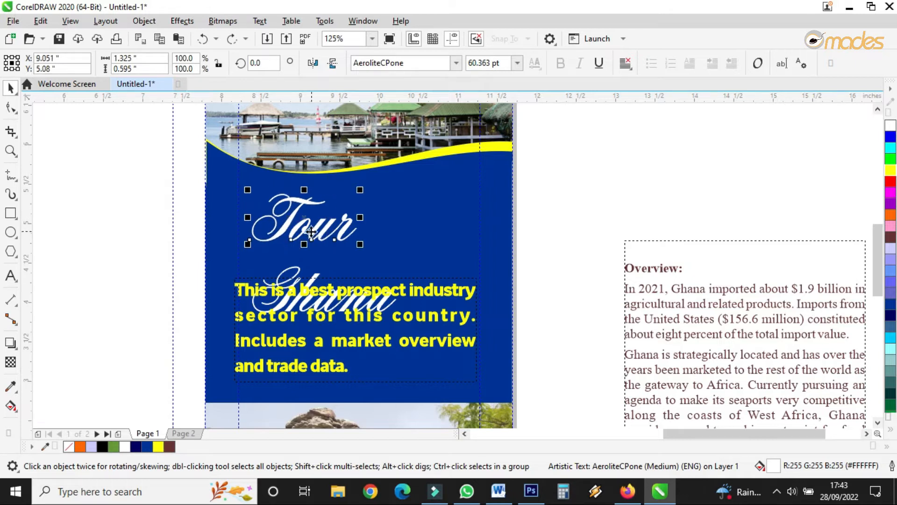
Step: Rearrange the title, moving Tour up, placing Ghana beneath it and shifting the paragraph down slightly
drag(308, 235, 309, 223)
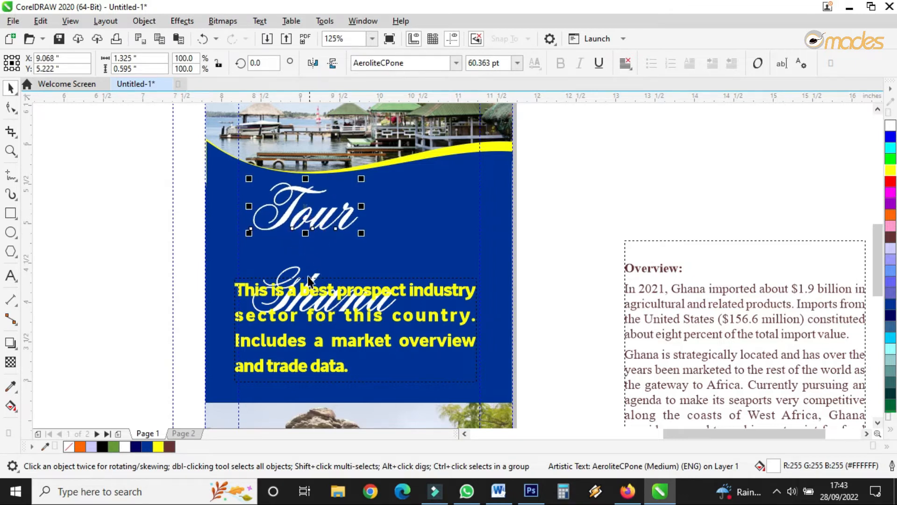
drag(297, 274, 369, 240)
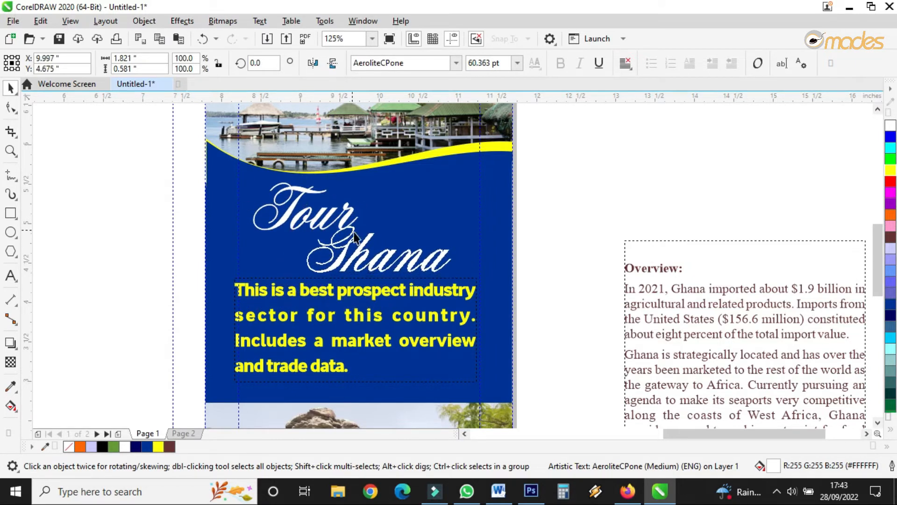
click(372, 300)
drag(372, 300, 373, 309)
drag(355, 256, 313, 264)
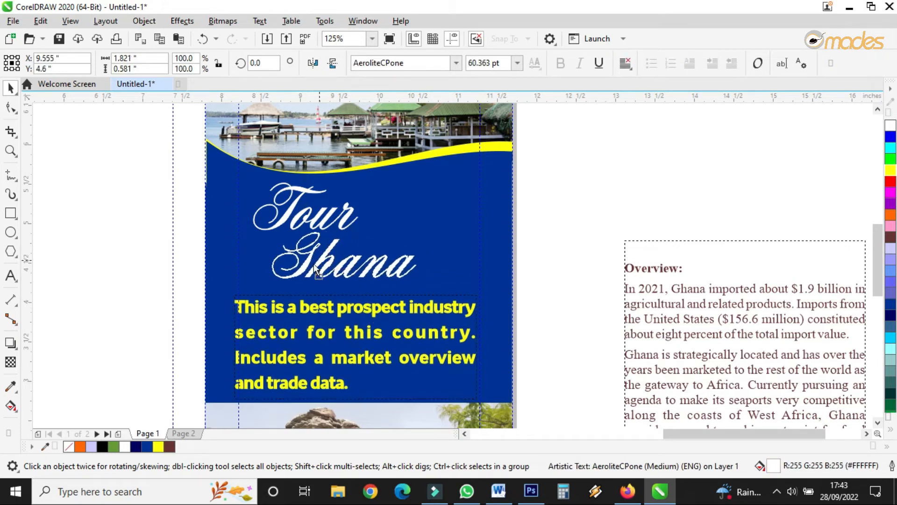
click(394, 212)
drag(395, 212, 395, 212)
key(ctrl+z)
Step: Enlarge the Ghana line to about 96 pt and place Tour above its right end
drag(325, 215, 381, 213)
drag(360, 265, 332, 263)
drag(383, 227, 470, 201)
drag(398, 221, 434, 226)
drag(409, 253, 406, 260)
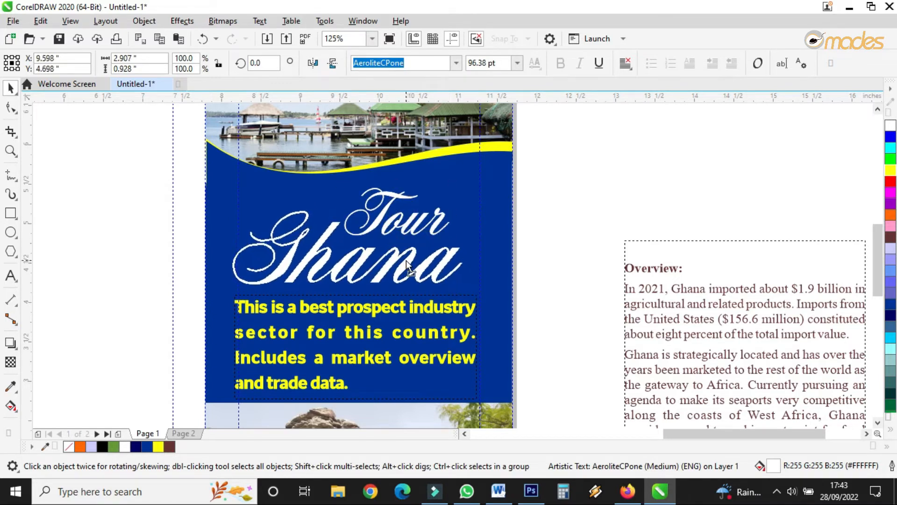
drag(413, 220, 413, 223)
Step: Select both title lines together and nudge them up slightly
drag(536, 160, 214, 309)
drag(353, 270, 353, 262)
scroll(353, 262, down, 3)
scroll(400, 254, up, 1)
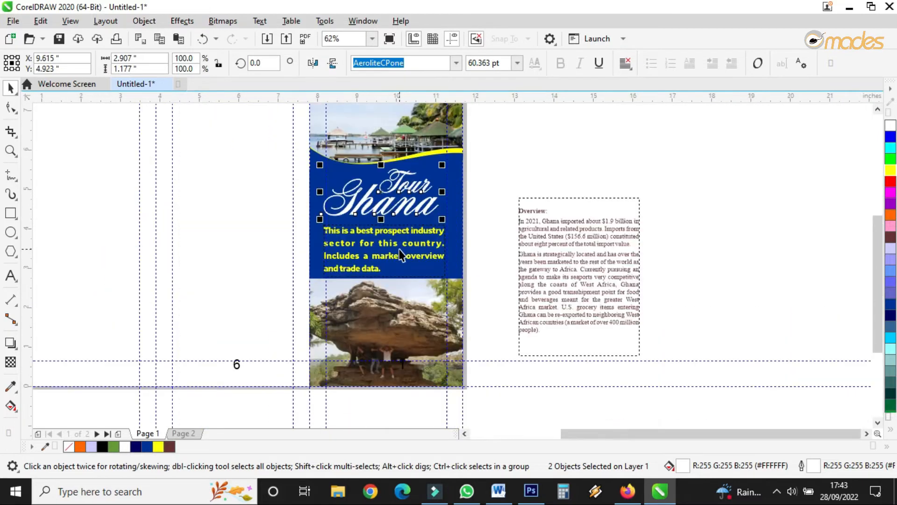
Step: Preview the cover panel in full-screen view and zoom into the wave area
click(10, 151)
scroll(341, 217, down, 8)
drag(350, 264, 385, 323)
click(388, 39)
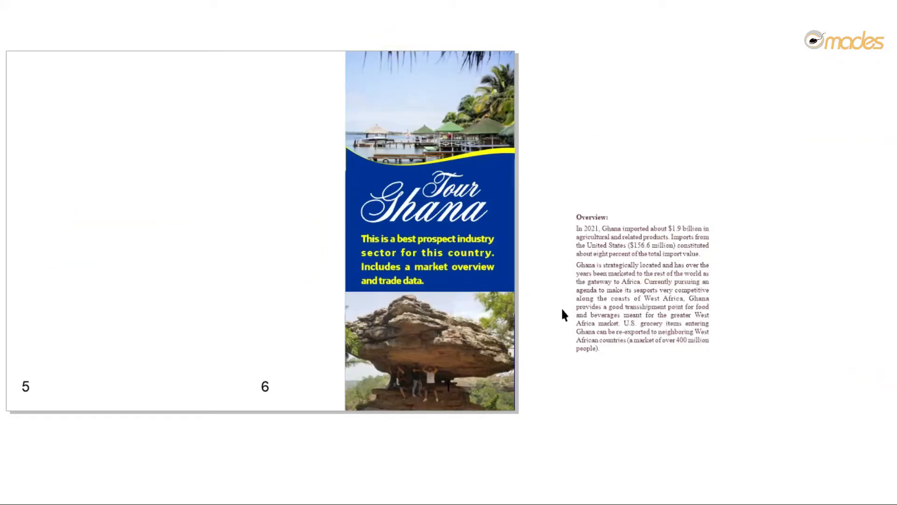
click(504, 276)
click(470, 192)
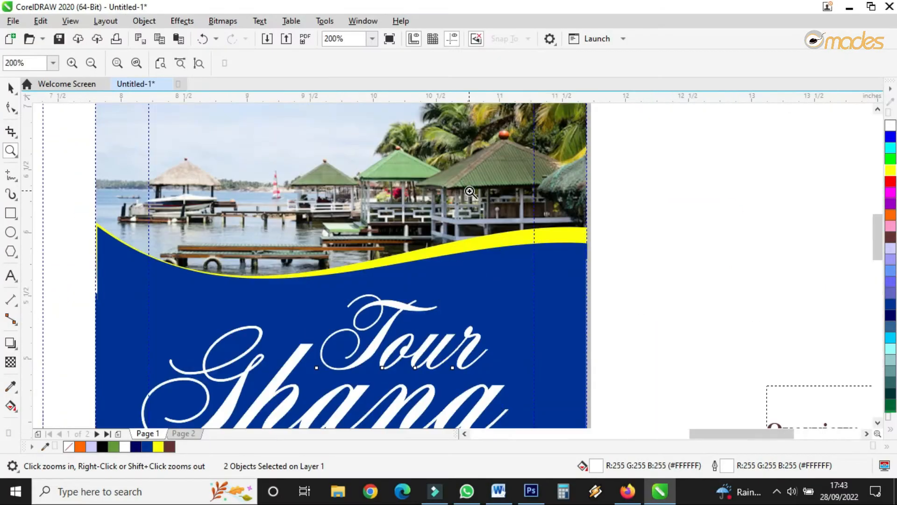
Step: Recolor the yellow wave under the top photo to a pale lavender tint
click(12, 87)
click(502, 245)
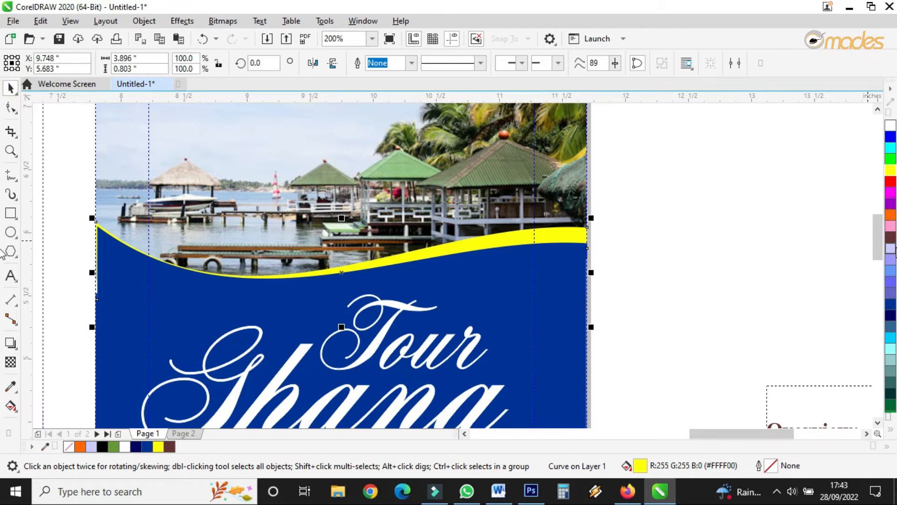
click(890, 261)
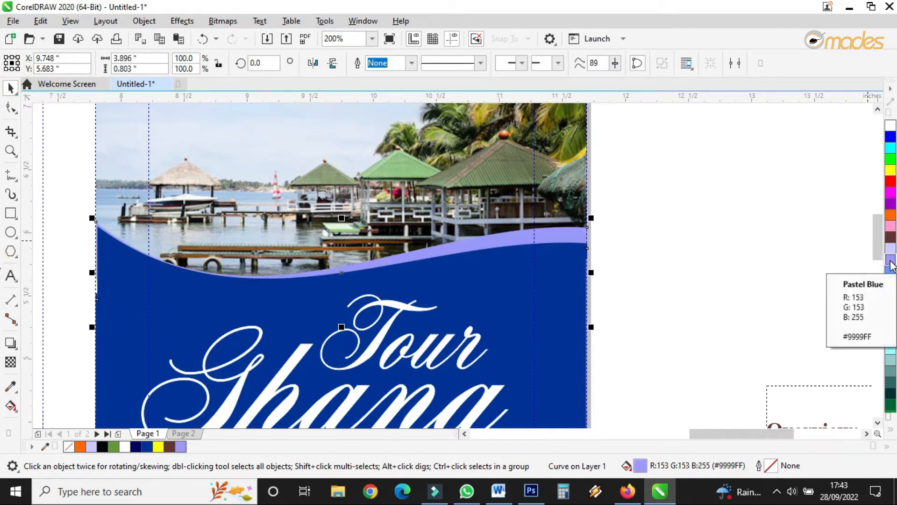
ctrl+click(890, 127)
ctrl+click(890, 126)
ctrl+click(890, 126)
ctrl+click(890, 126)
ctrl+click(890, 126)
ctrl+click(890, 126)
ctrl+click(890, 126)
click(707, 223)
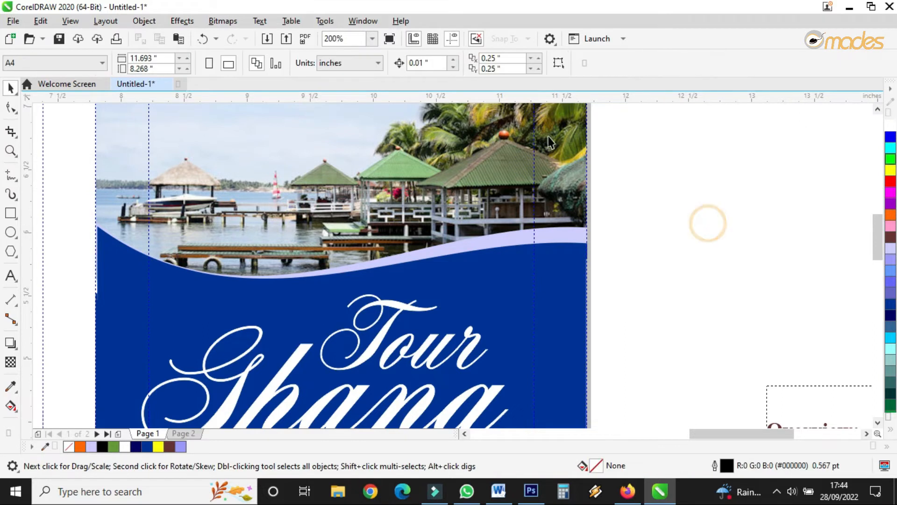
Step: Duplicate the wave slightly higher, send the copy behind the original and fill it pink
scroll(400, 211, down, 2)
scroll(414, 233, up, 2)
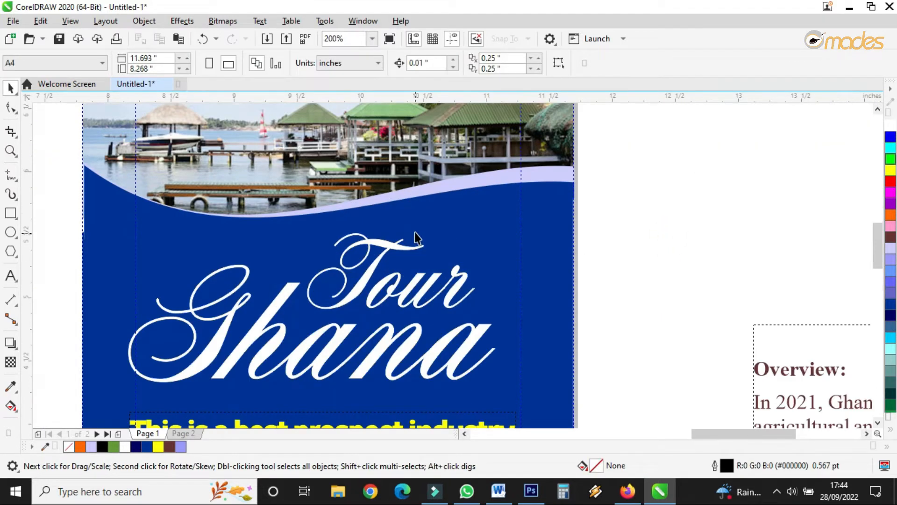
click(450, 184)
drag(455, 179, 455, 173)
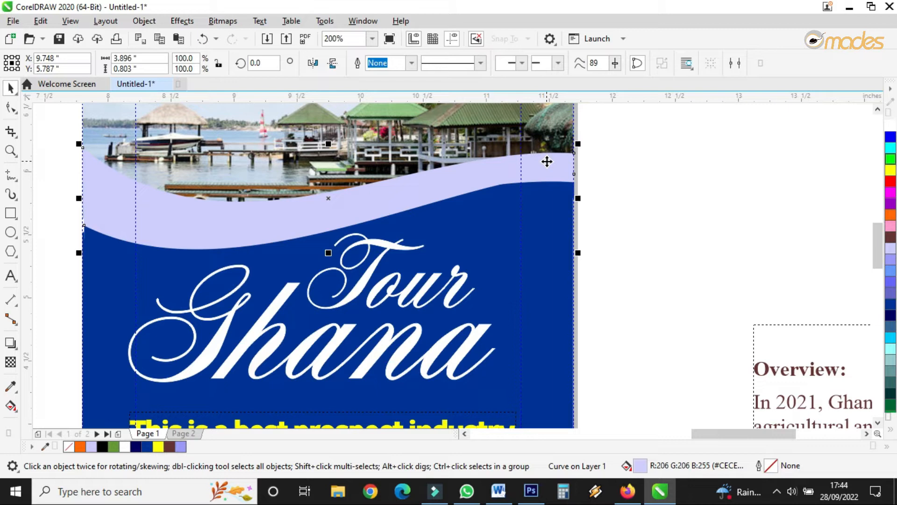
key(ctrl+Page_Down)
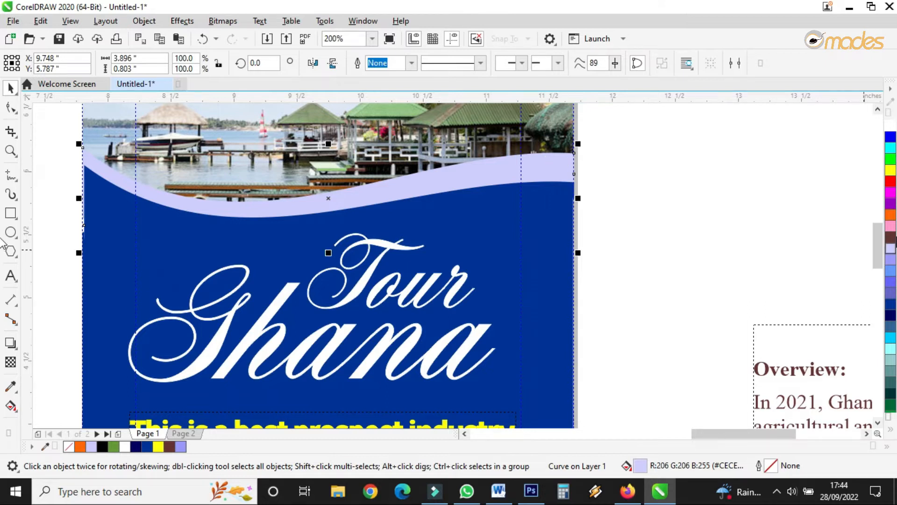
click(891, 227)
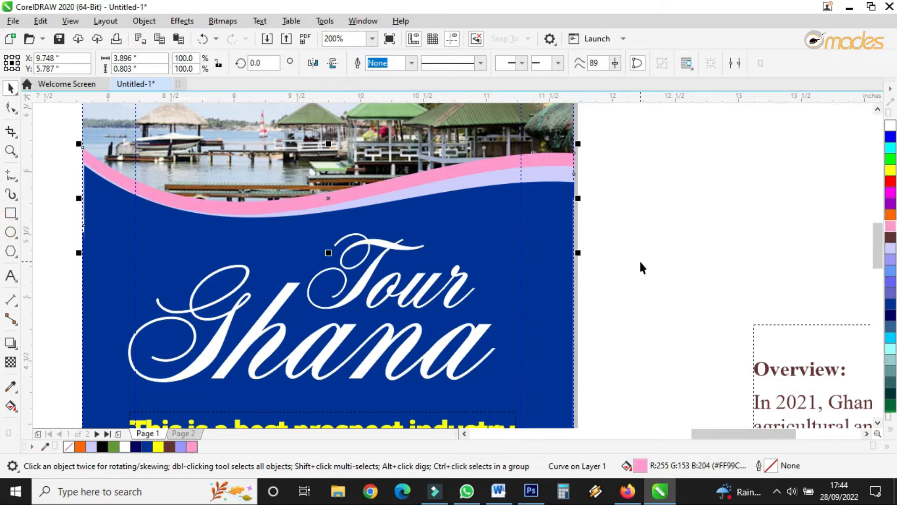
Step: Recolor the front wave to a slightly deeper lavender tint
key(ctrl+Page_Down)
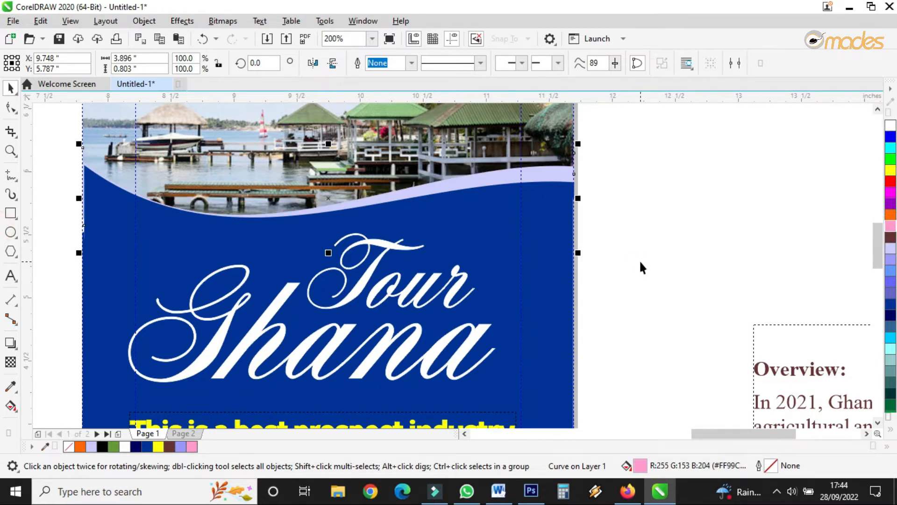
key(ctrl+Page_Up)
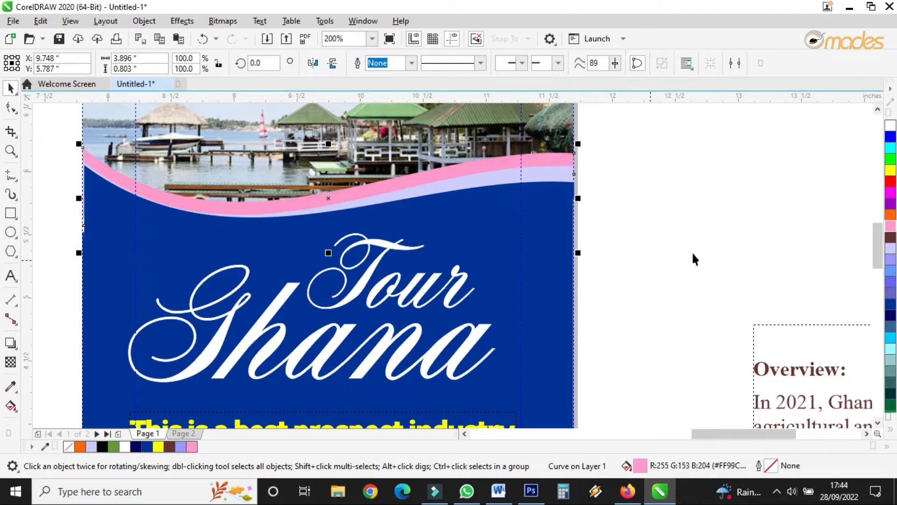
click(561, 181)
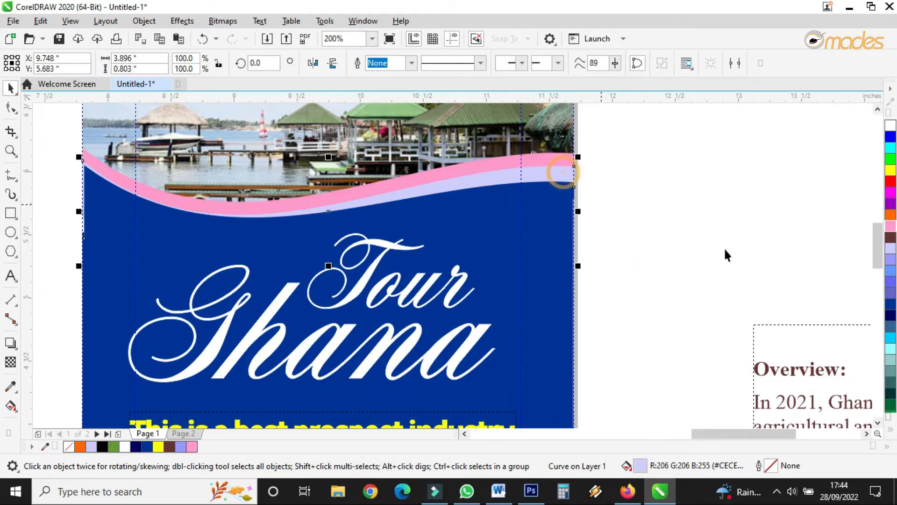
click(891, 264)
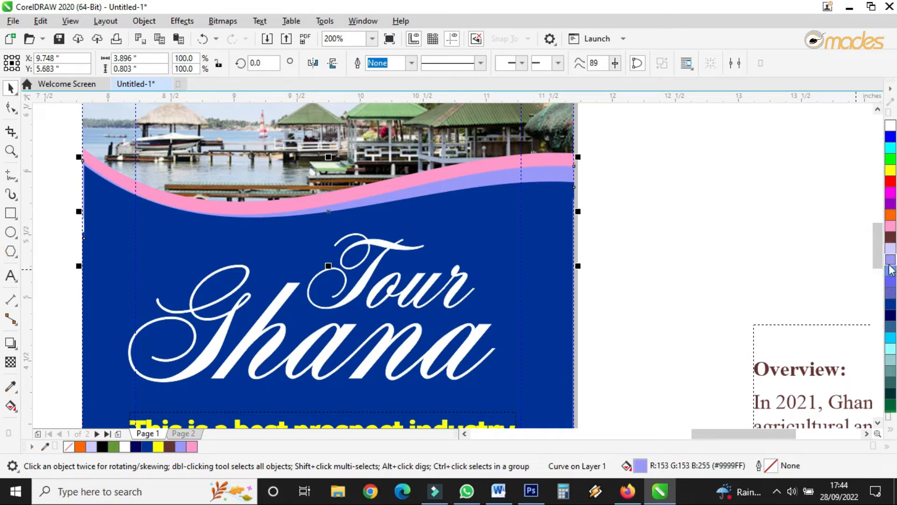
ctrl+click(891, 130)
ctrl+click(891, 130)
ctrl+click(892, 130)
ctrl+click(891, 130)
ctrl+click(891, 129)
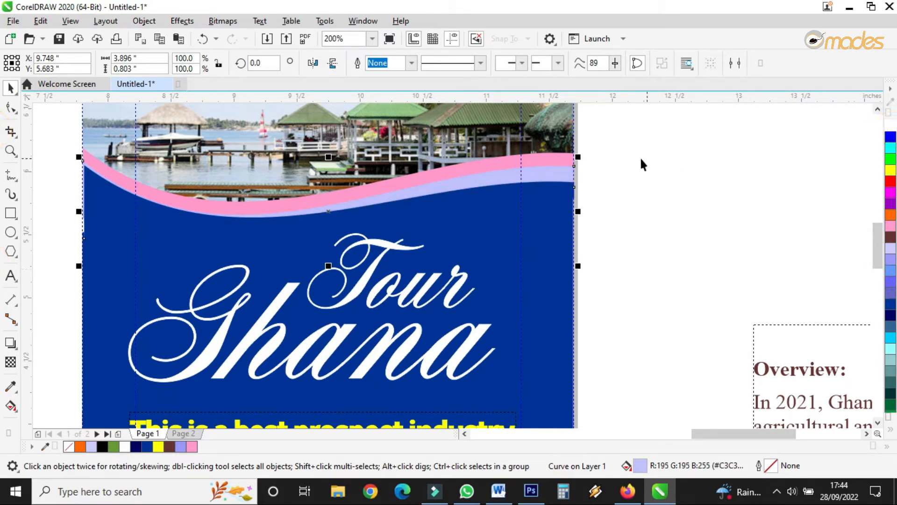
Step: Fill the back wave white and lower its right-end node slightly
click(567, 164)
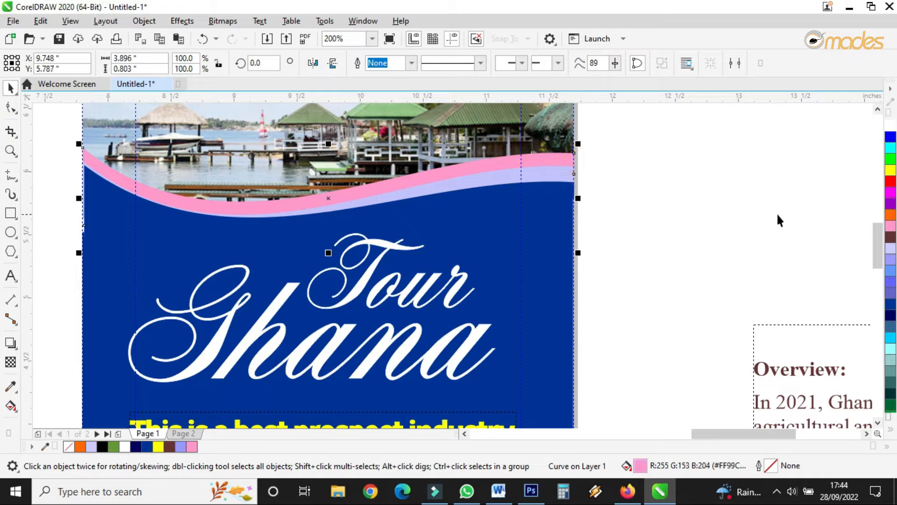
click(891, 126)
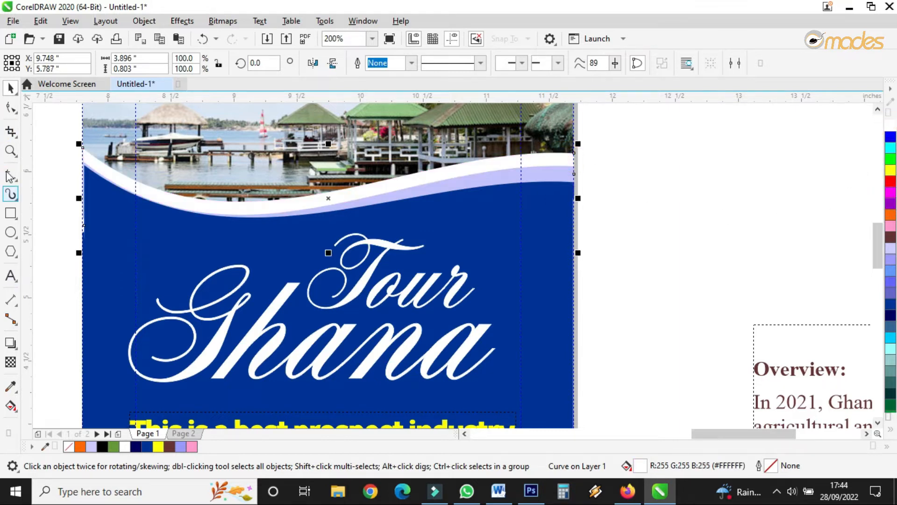
click(11, 107)
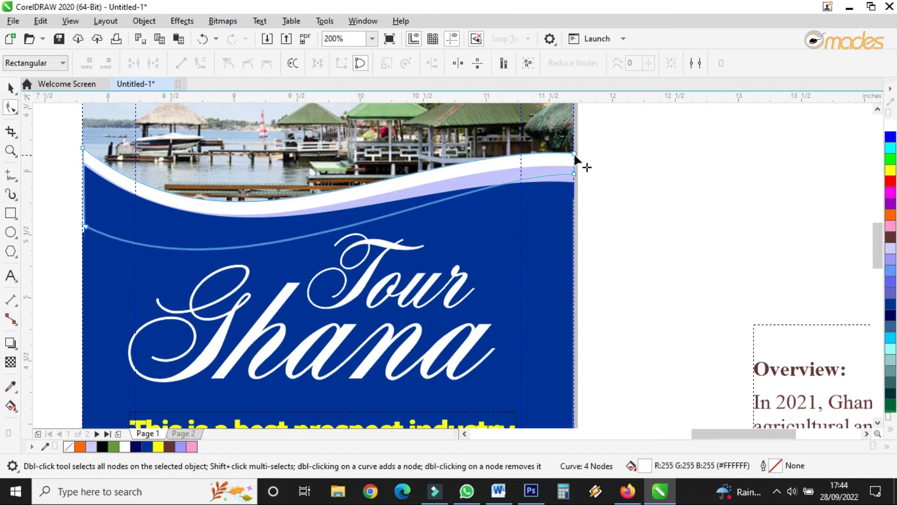
drag(573, 151, 574, 166)
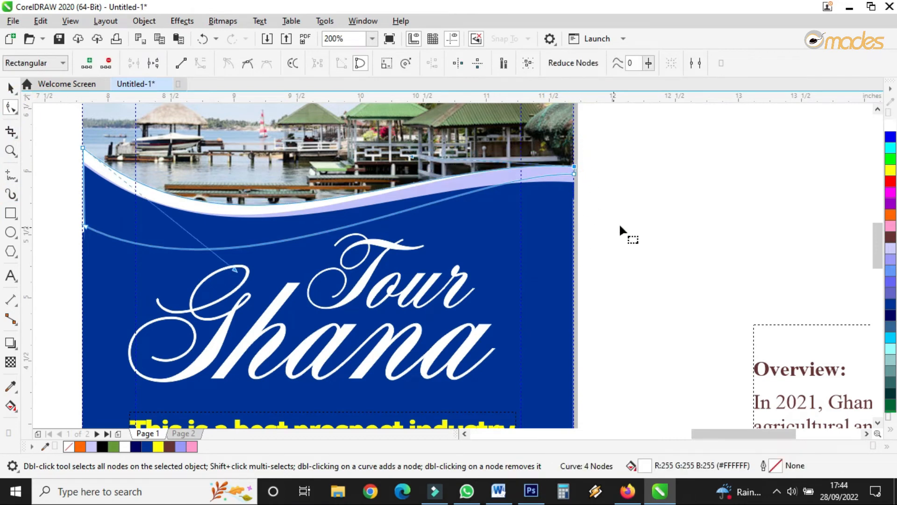
Step: Examine the cover panel on page one, zooming into its bottom photo
click(10, 87)
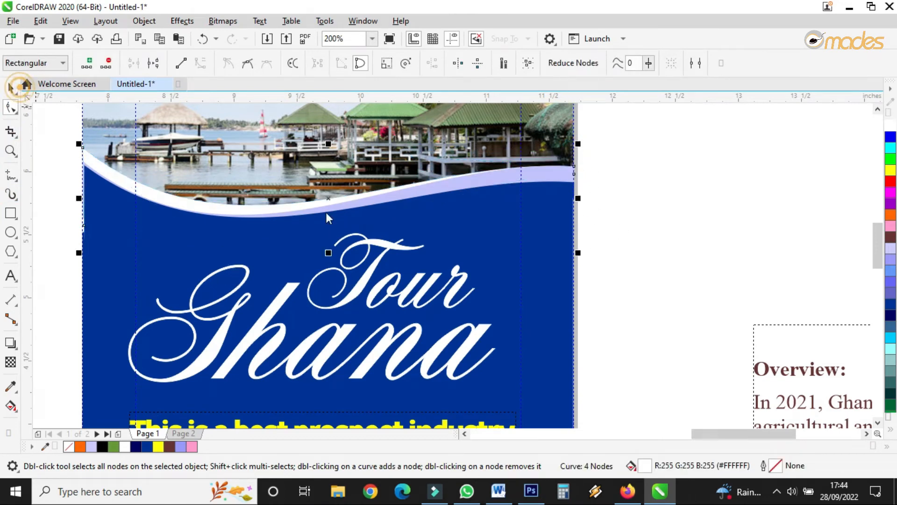
click(671, 241)
scroll(412, 233, down, 1)
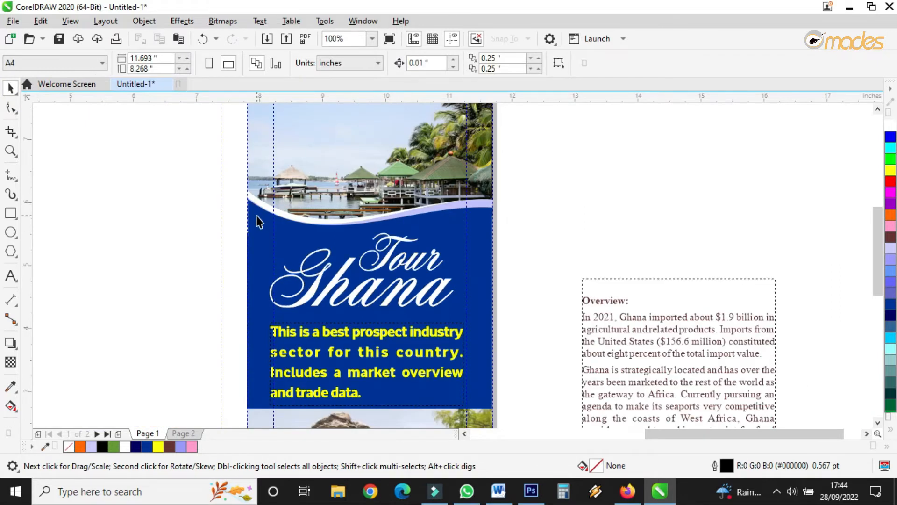
scroll(259, 221, up, 3)
click(230, 220)
drag(181, 293, 173, 293)
scroll(231, 274, down, 4)
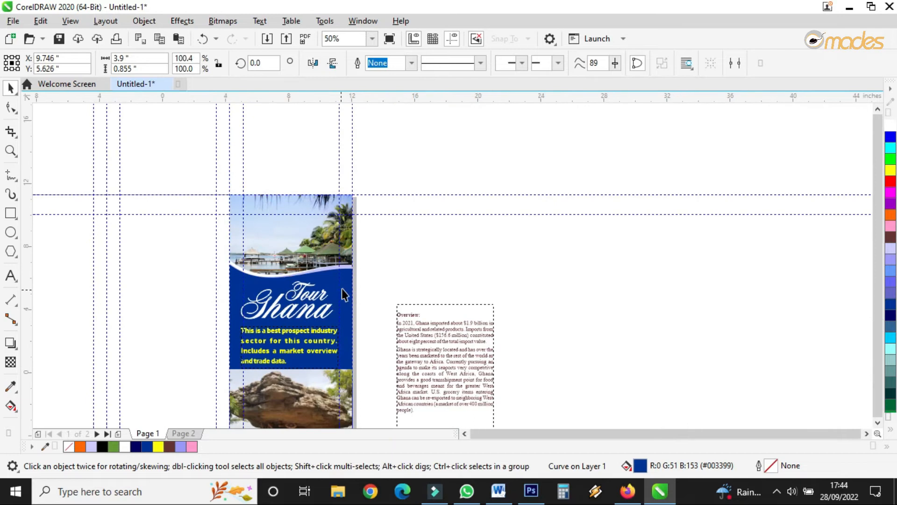
scroll(343, 292, down, 1)
key(z)
drag(278, 232, 354, 382)
scroll(568, 436, down, 1)
drag(382, 347, 568, 437)
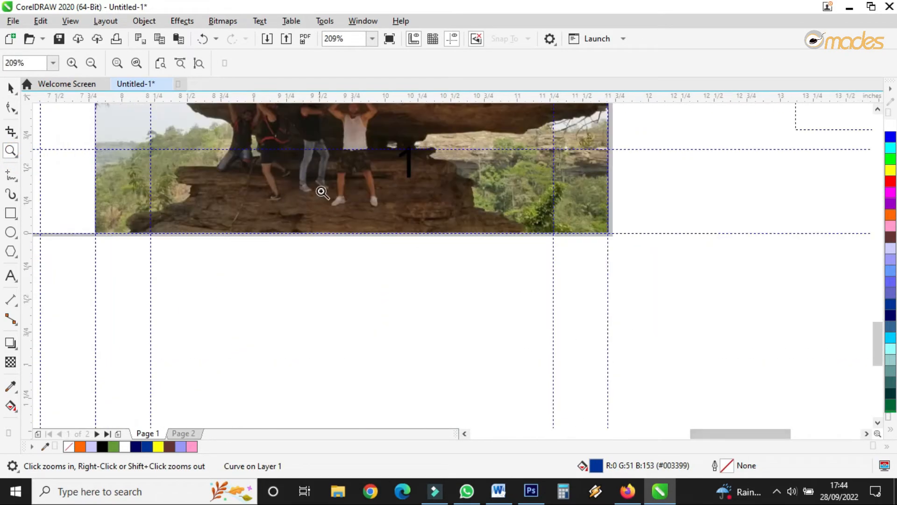
Step: Select the page number over the bottom photo and review the cover panel layout
click(8, 88)
drag(379, 317, 442, 133)
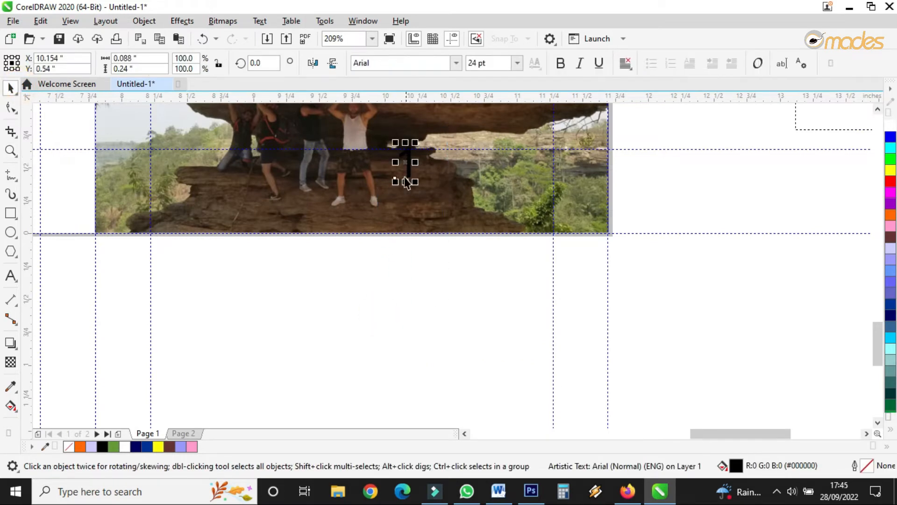
scroll(413, 304, down, 1)
scroll(414, 306, up, 1)
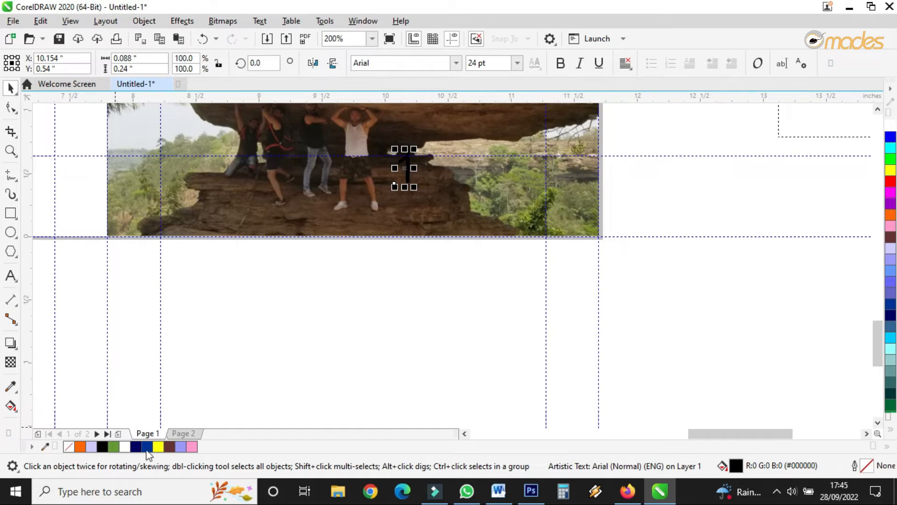
scroll(414, 373, down, 2)
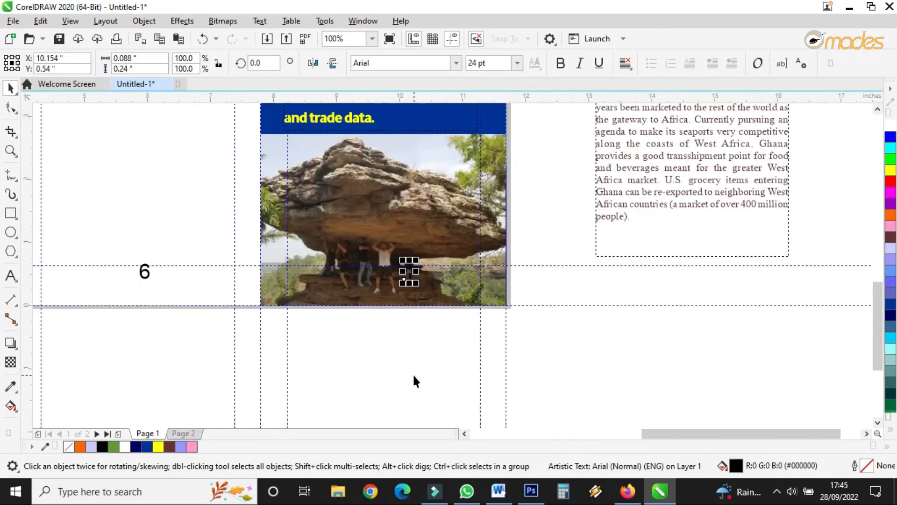
scroll(405, 225, up, 2)
scroll(401, 230, down, 2)
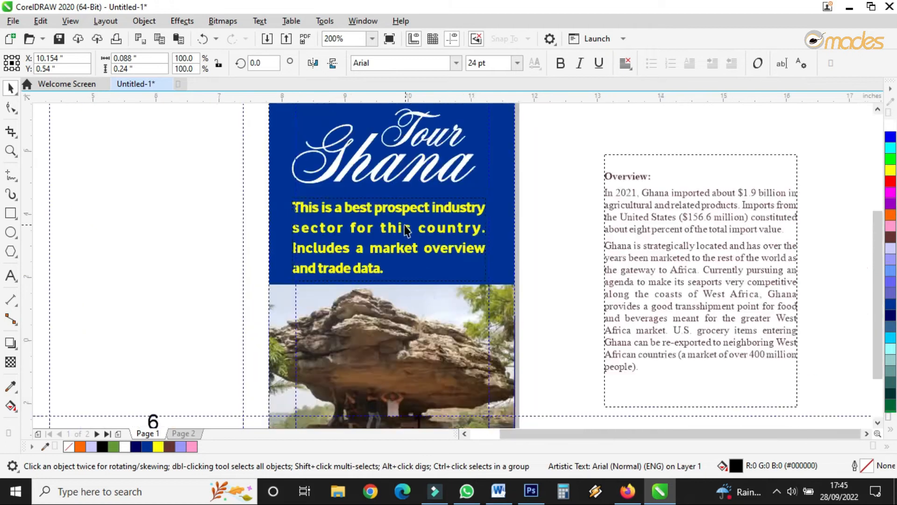
Step: On page 2, remove the empty line above the Overview heading
click(181, 433)
scroll(212, 304, down, 2)
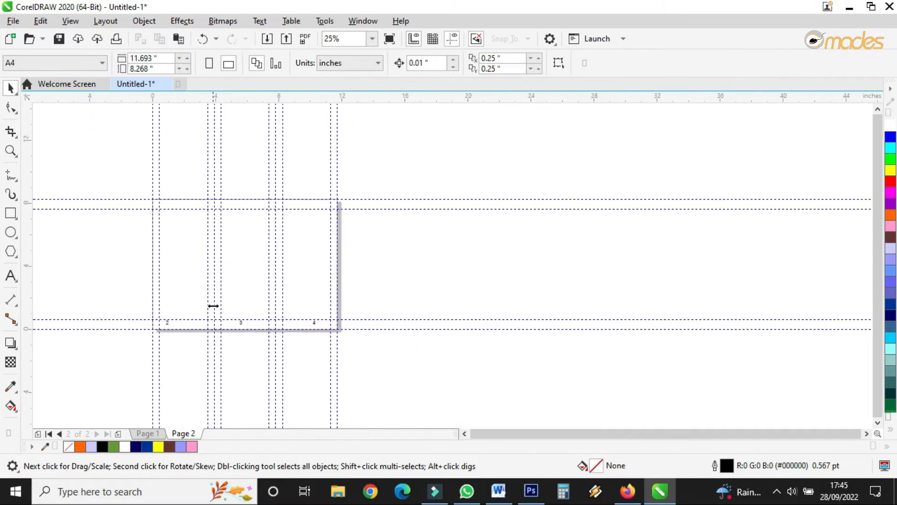
scroll(179, 283, up, 2)
scroll(390, 289, down, 2)
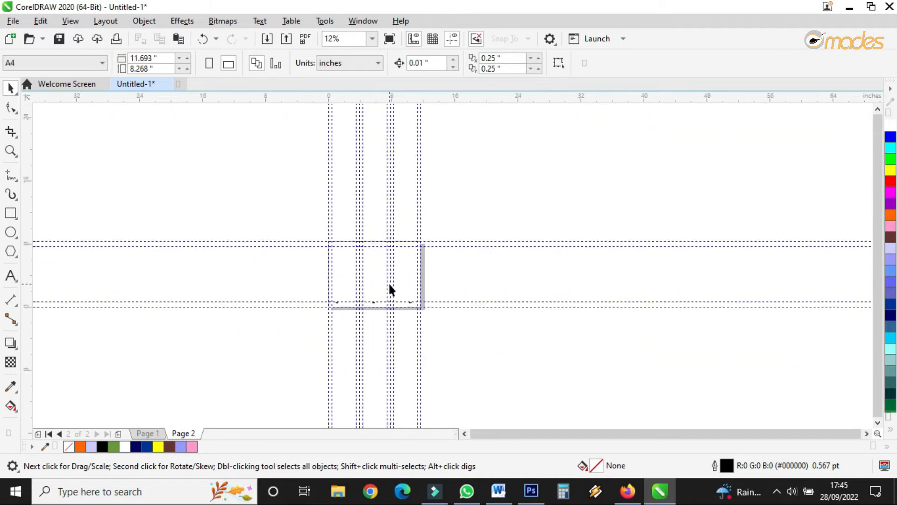
click(150, 433)
drag(444, 288, 355, 276)
drag(289, 266, 303, 260)
scroll(314, 255, up, 3)
drag(268, 227, 537, 264)
scroll(486, 196, up, 3)
click(437, 216)
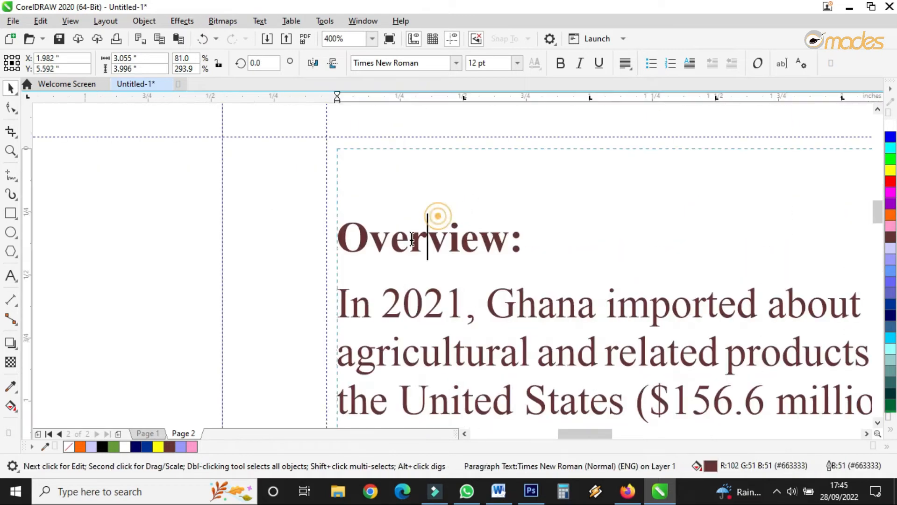
click(340, 238)
key(BackSpace)
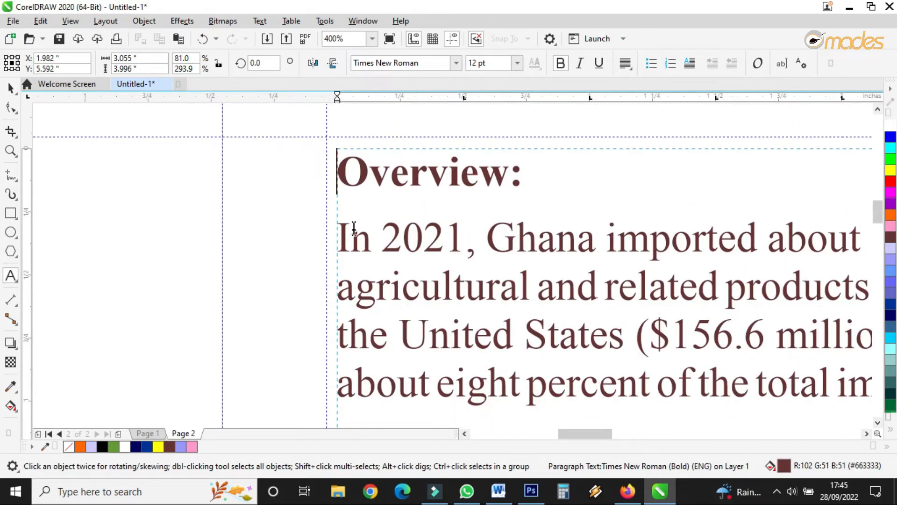
Step: Shift the Overview text frame slightly left and widen it a little
click(11, 88)
drag(452, 234, 439, 228)
scroll(373, 213, down, 3)
scroll(486, 312, up, 3)
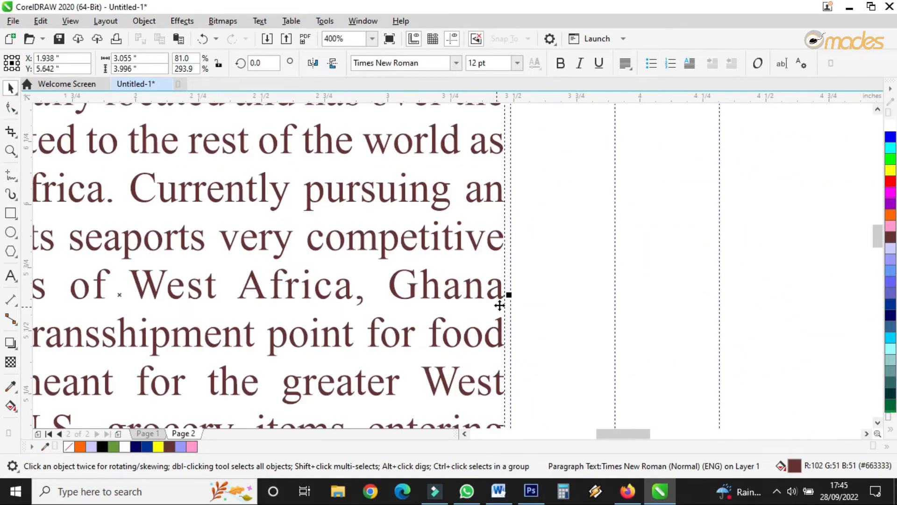
drag(510, 295, 516, 295)
scroll(443, 229, down, 3)
scroll(439, 231, up, 3)
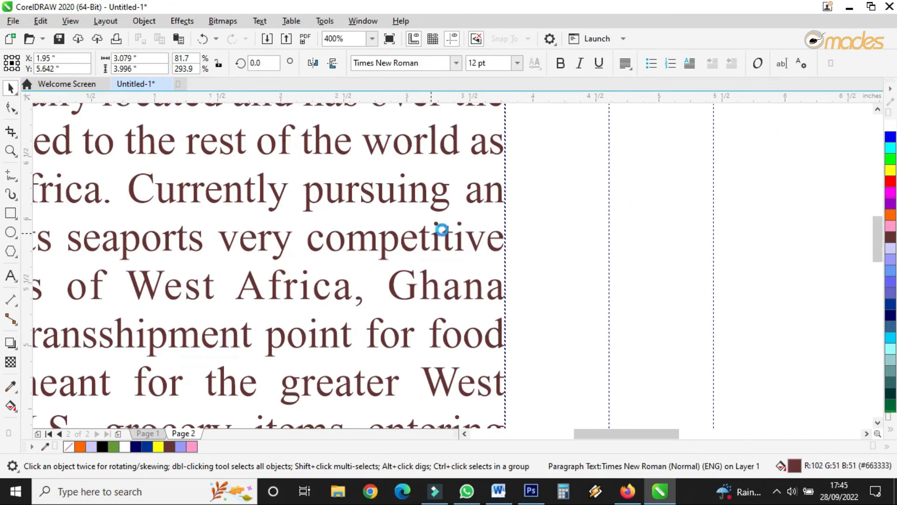
scroll(449, 224, down, 3)
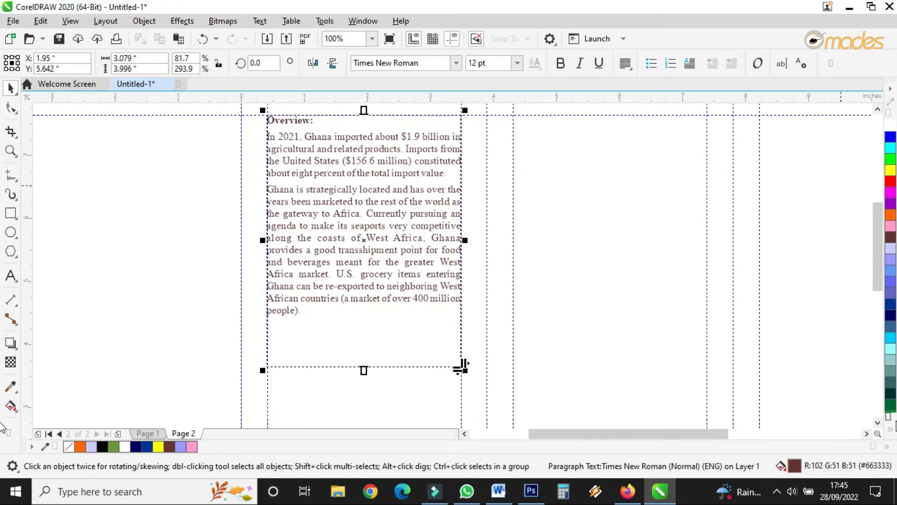
Step: Switch to Word and copy the paragraph beginning 'With an estimated population of roughly 31 million'
click(888, 430)
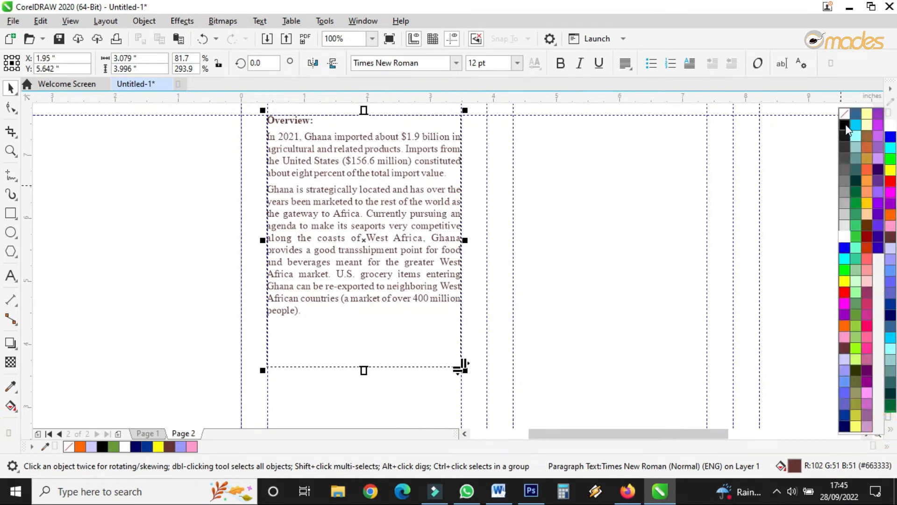
click(587, 199)
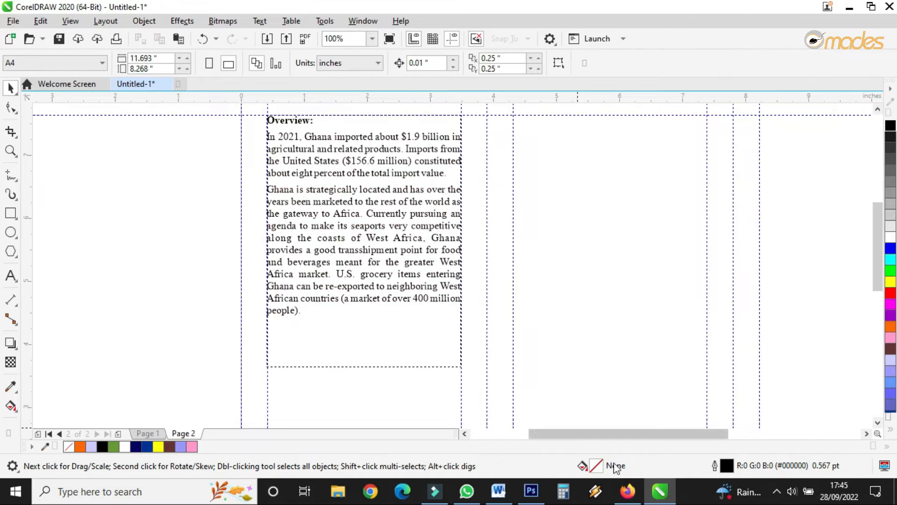
click(498, 491)
scroll(510, 285, down, 2)
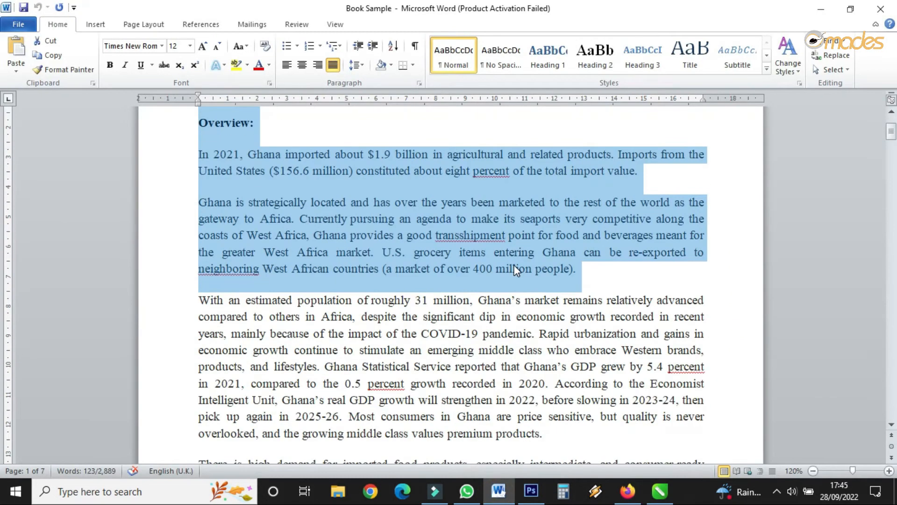
drag(200, 299, 544, 429)
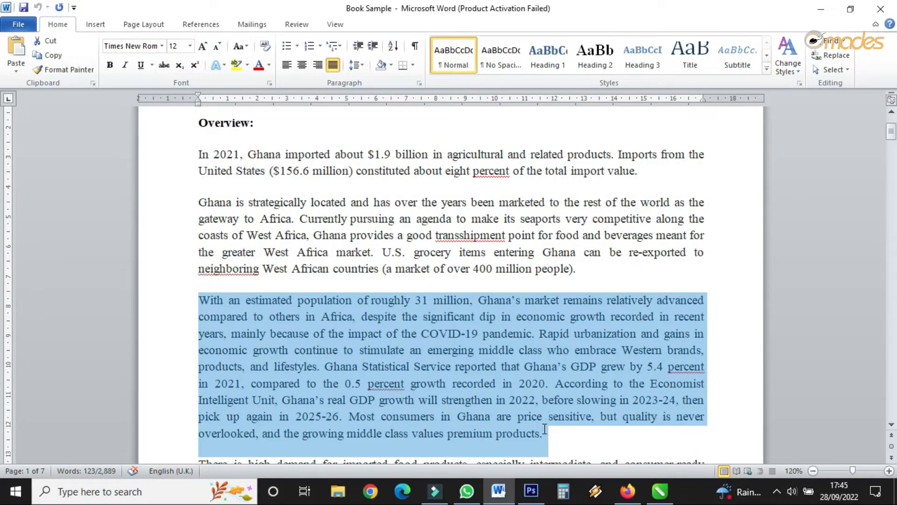
right_click(534, 384)
click(556, 184)
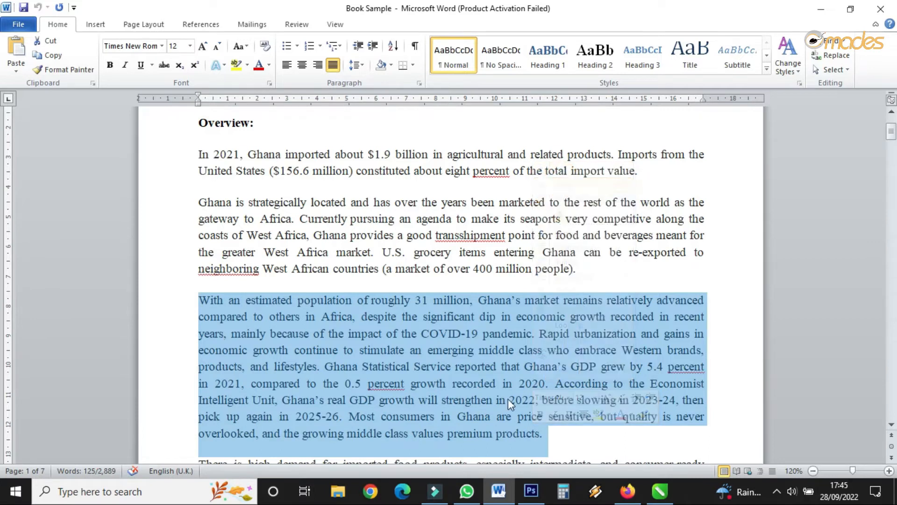
Step: Paste the copied paragraph after the Overview text, separated by two new lines
click(659, 491)
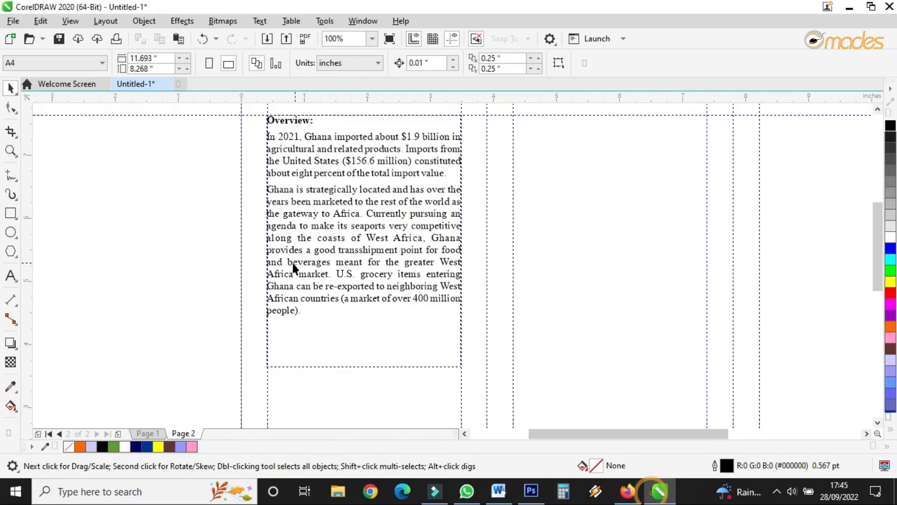
click(10, 276)
click(315, 300)
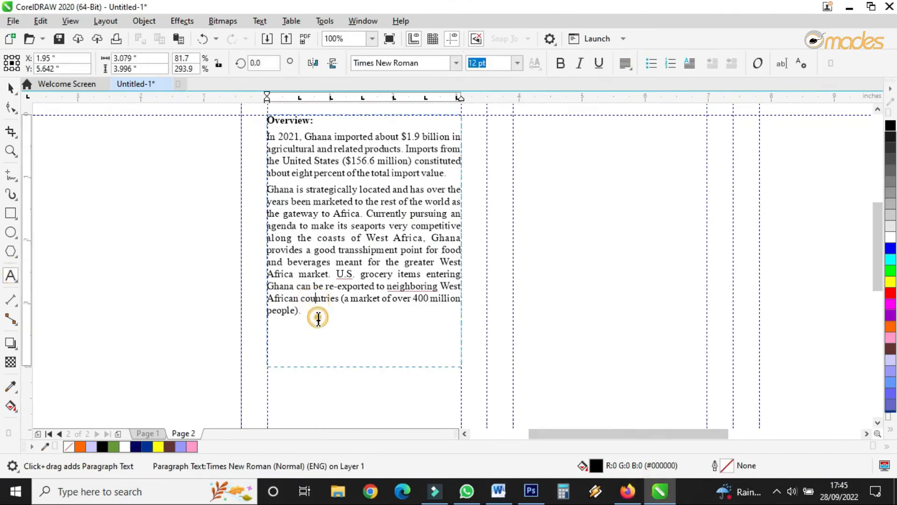
click(316, 311)
key(Return)
key(Return)
key(ctrl+v)
Step: Extend the Overview text frame downward so the pasted paragraph fits
scroll(401, 153, down, 3)
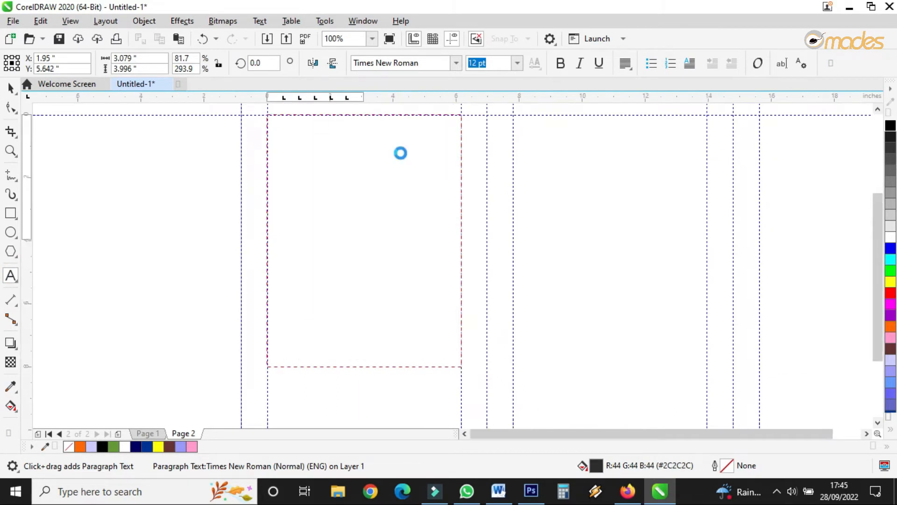
scroll(392, 212, up, 3)
drag(385, 197, 399, 361)
scroll(357, 260, down, 2)
scroll(356, 202, up, 2)
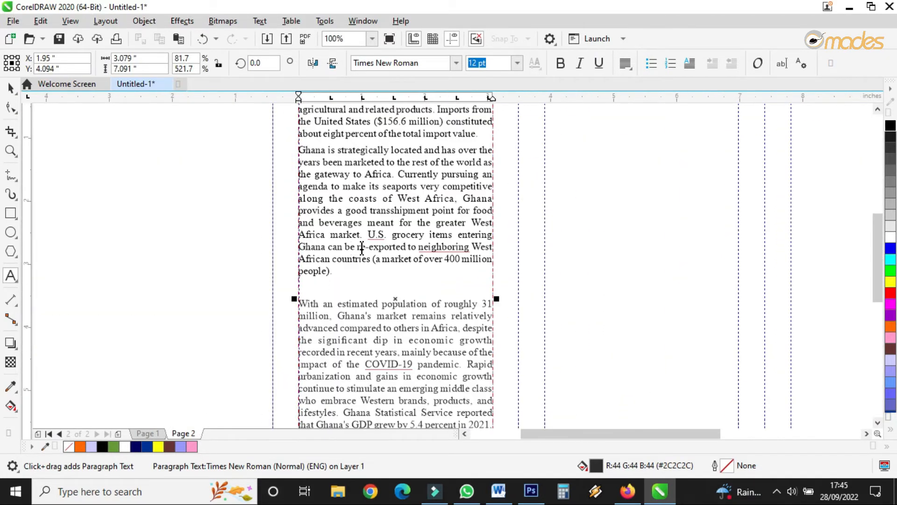
Step: Delete the text from 'grocery items entering' to 'people).' at the end of the second paragraph
scroll(434, 250, up, 1)
drag(351, 219, 452, 287)
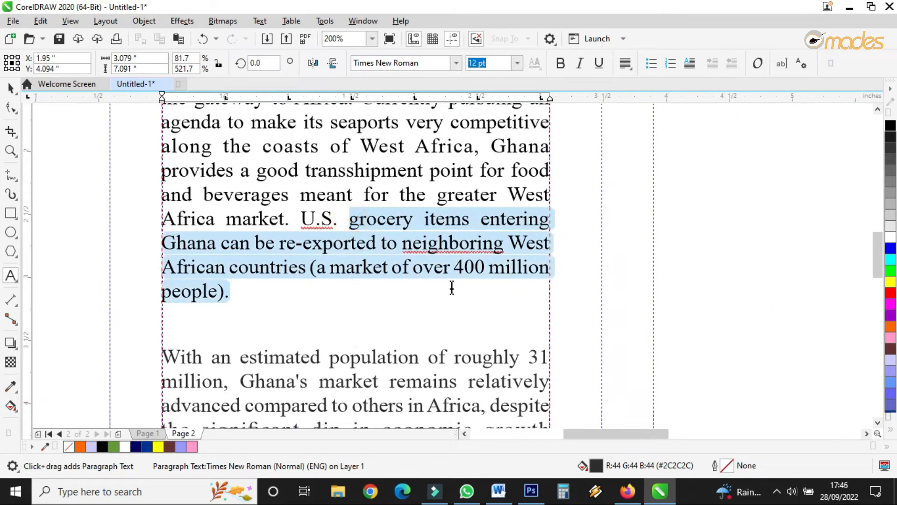
key(Delete)
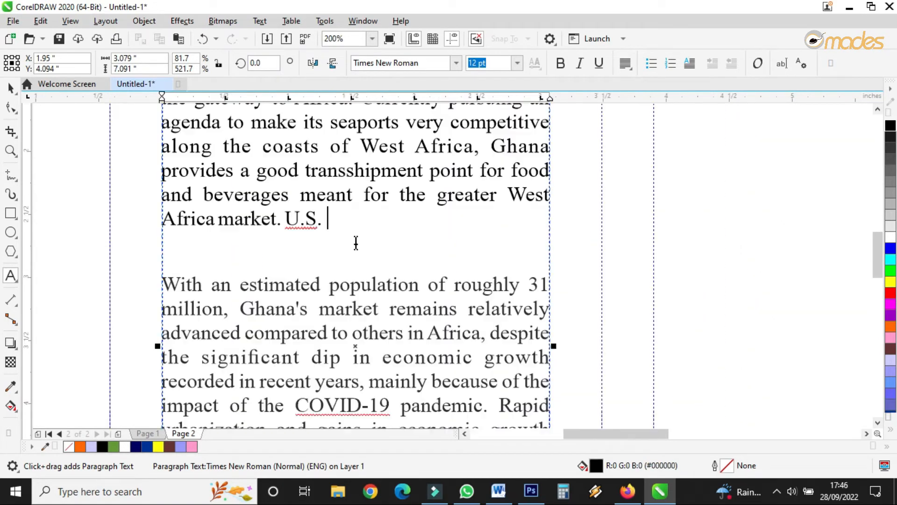
Step: Delete the pasted sentences up to 'pandemic.' and the blank lines before 'Rapid urbanization'
scroll(356, 244, down, 2)
scroll(356, 237, up, 1)
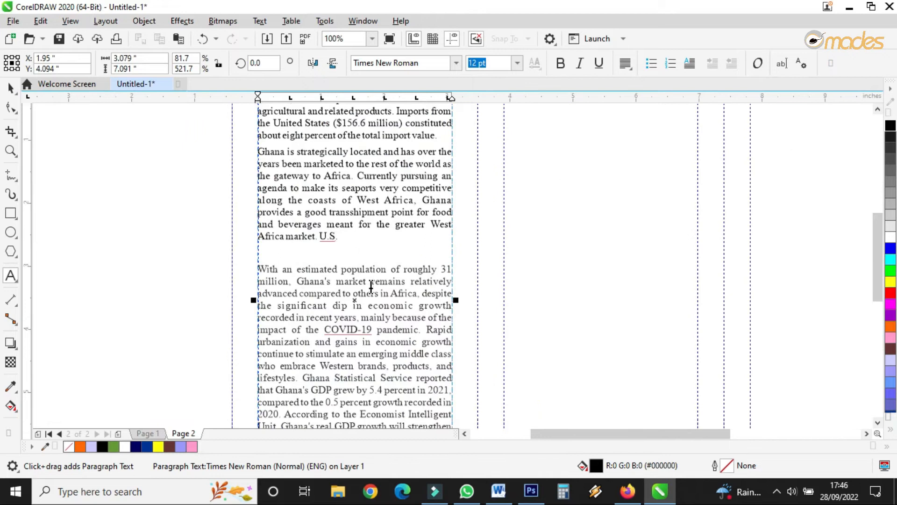
drag(260, 268, 426, 329)
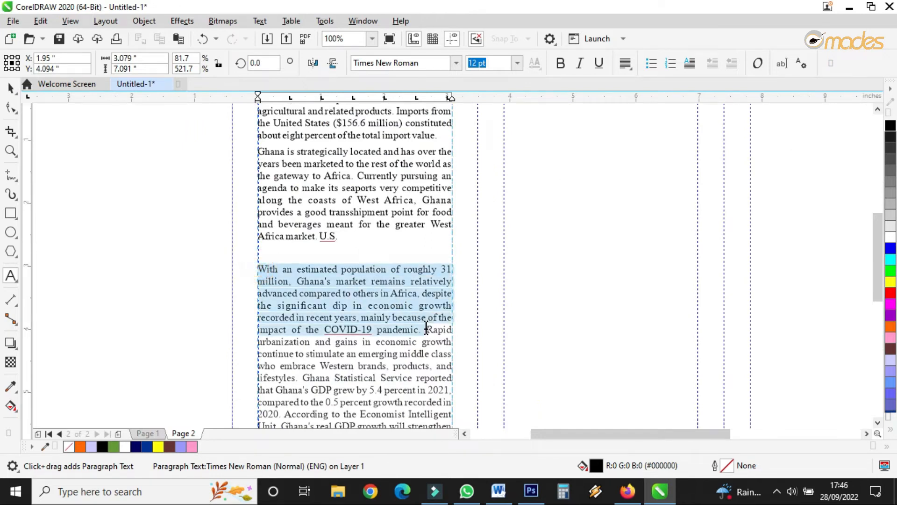
key(BackSpace)
key(BackSpace)
key(BackSpace)
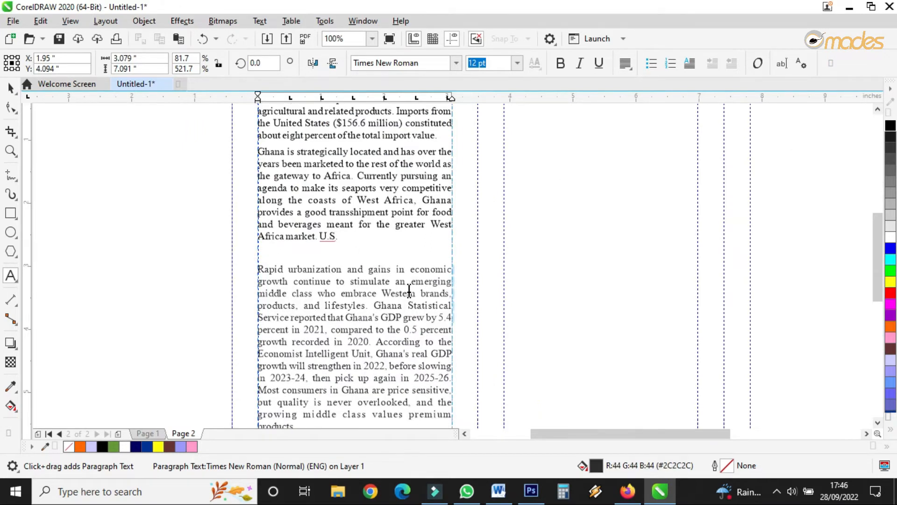
scroll(358, 209, down, 1)
scroll(346, 257, up, 1)
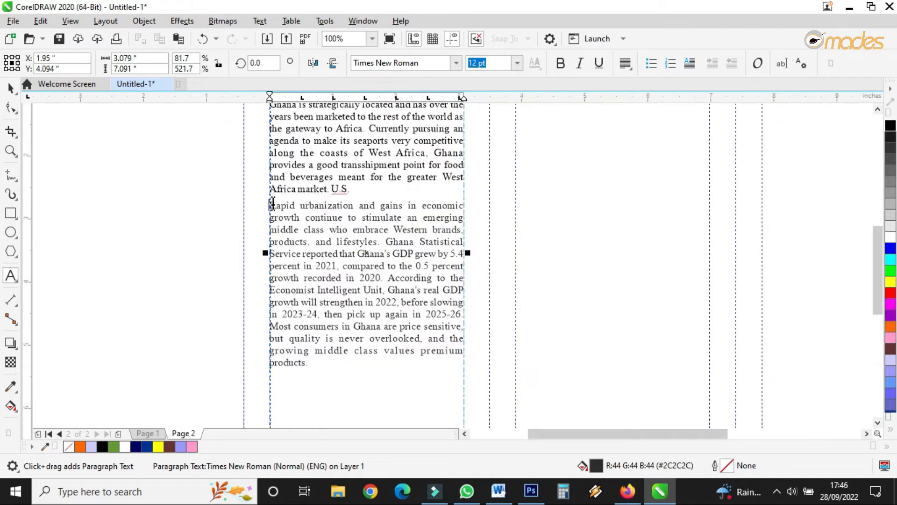
drag(270, 205, 432, 357)
key(BackSpace)
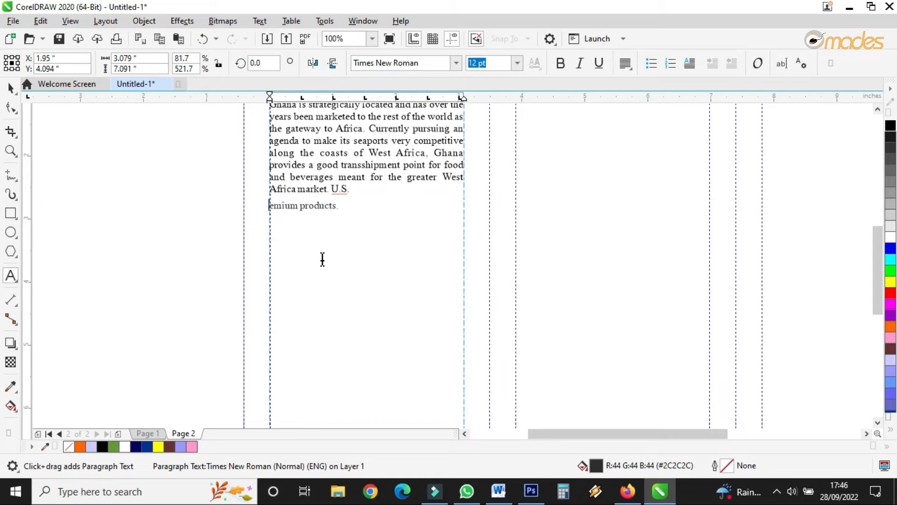
key(ctrl+z)
Step: Cut the 'Rapid urbanization' paragraph and paste it into a new text frame drawn left of the page
drag(341, 370, 270, 246)
drag(270, 206, 316, 363)
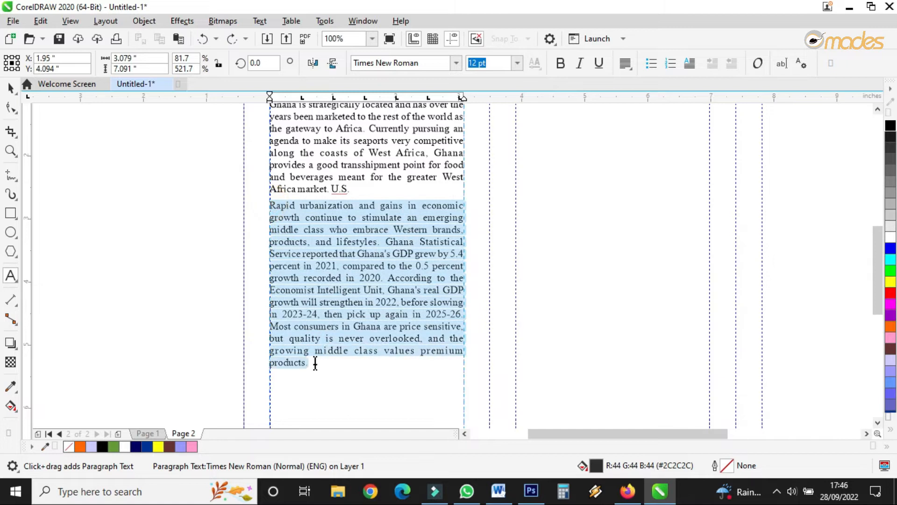
key(BackSpace)
drag(101, 185, 219, 360)
key(ctrl+v)
Step: Shrink the Overview text frame's height to fit its remaining text
click(11, 88)
click(300, 237)
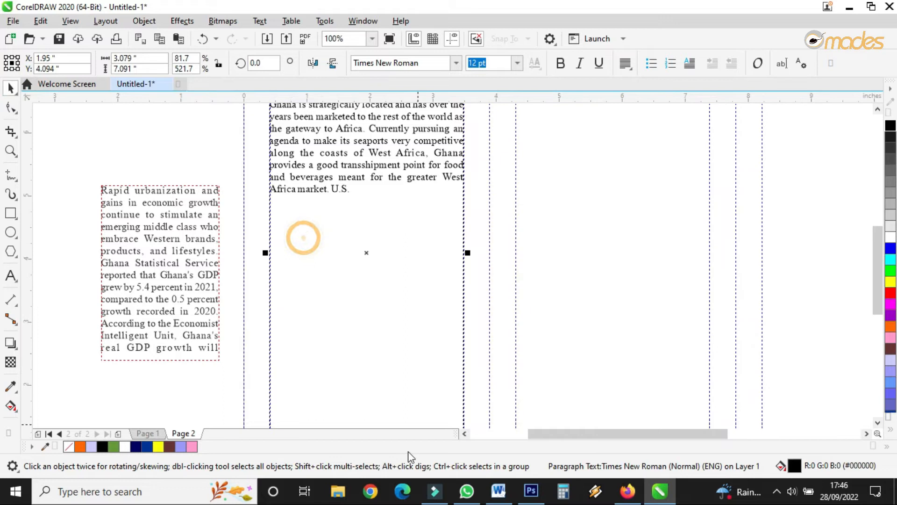
scroll(367, 262, down, 1)
drag(366, 373, 374, 237)
scroll(366, 180, up, 1)
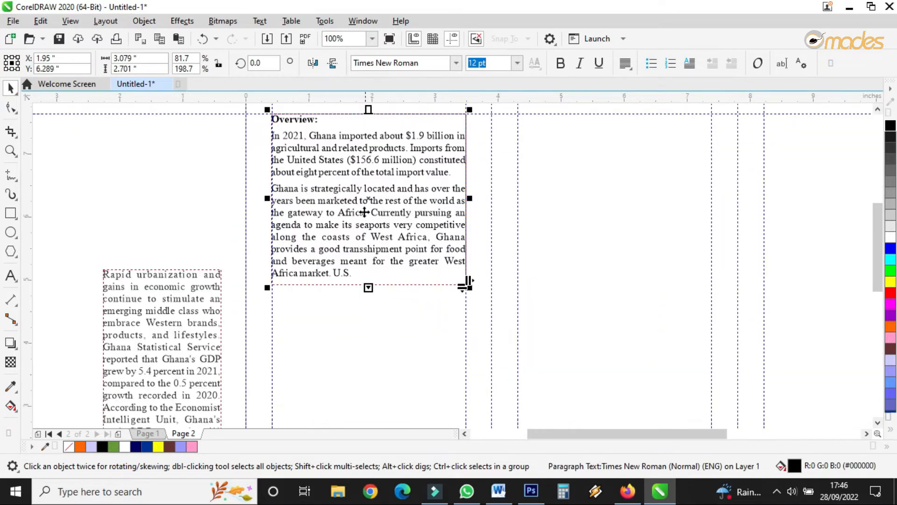
scroll(368, 285, up, 1)
mouse_move(373, 286)
mouse_down()
mouse_move(377, 309)
mouse_move(372, 282)
mouse_up()
double_click(361, 289)
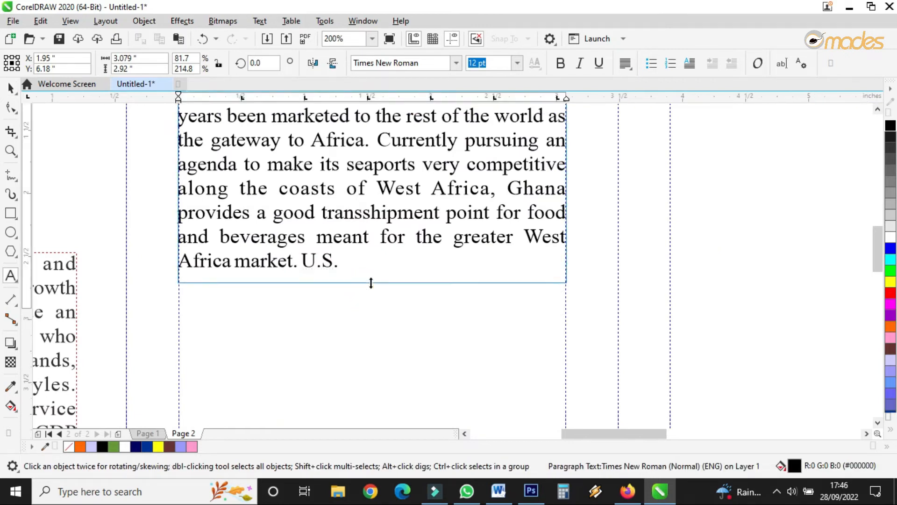
Step: Move the Kwame Nkrumah mausoleum photo from page 1 onto page 2 just below the Overview text
click(11, 91)
scroll(335, 321, down, 1)
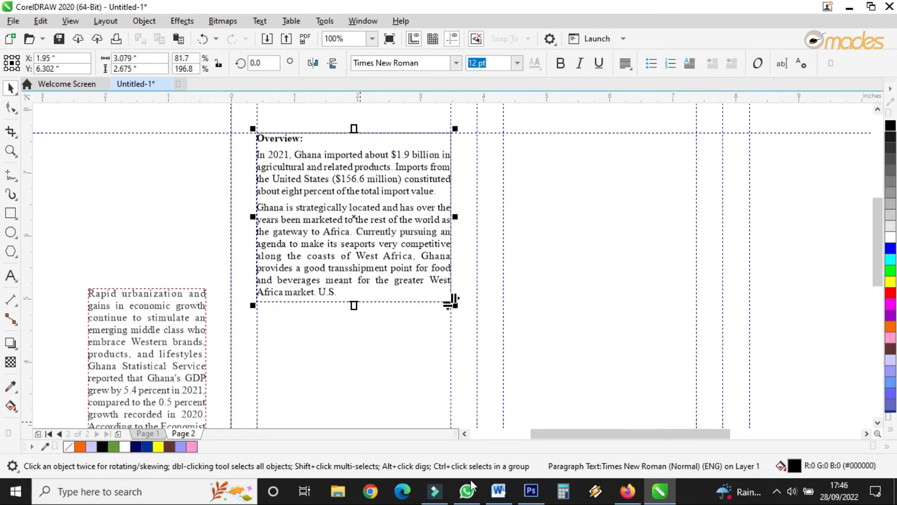
scroll(404, 324, down, 2)
click(167, 433)
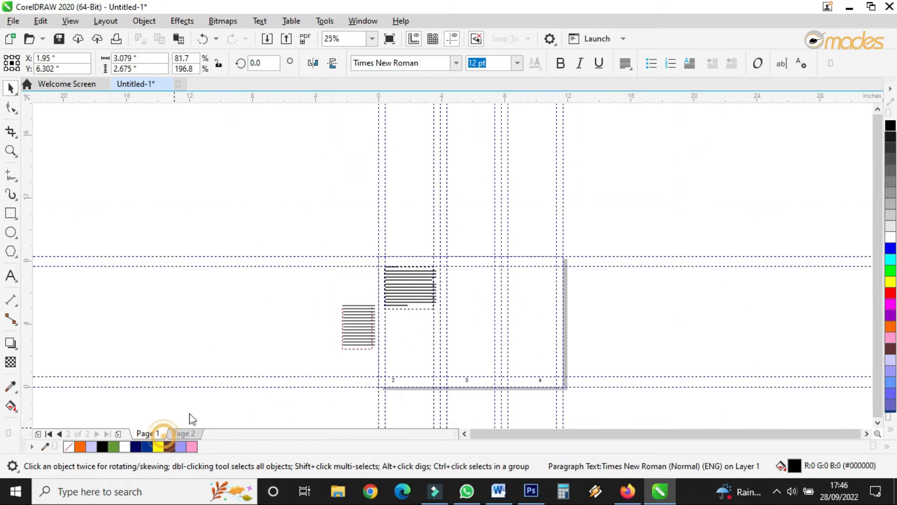
scroll(367, 321, up, 2)
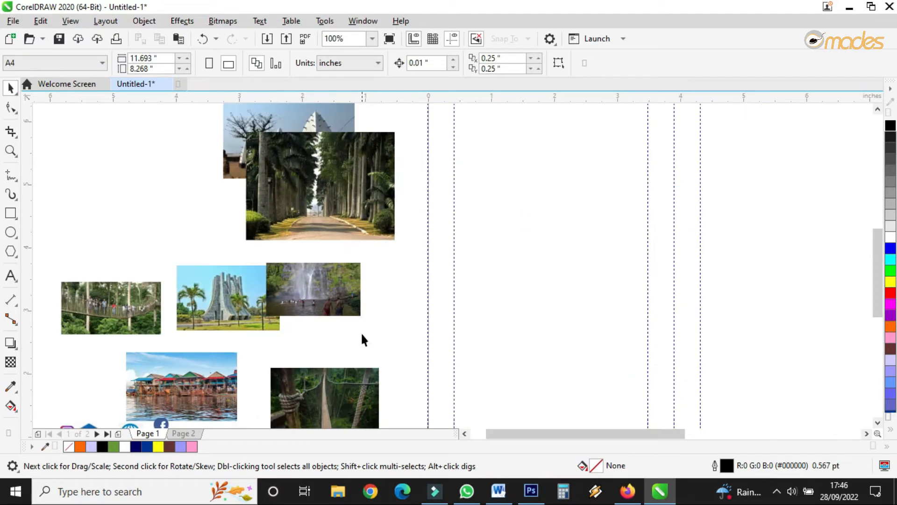
scroll(212, 289, down, 2)
drag(212, 288, 305, 248)
scroll(296, 277, up, 3)
scroll(337, 281, down, 2)
scroll(306, 268, up, 2)
drag(389, 307, 568, 387)
scroll(406, 210, down, 2)
scroll(402, 223, up, 3)
scroll(407, 242, down, 1)
scroll(320, 156, up, 2)
scroll(310, 190, down, 1)
scroll(297, 151, up, 1)
drag(296, 145, 291, 141)
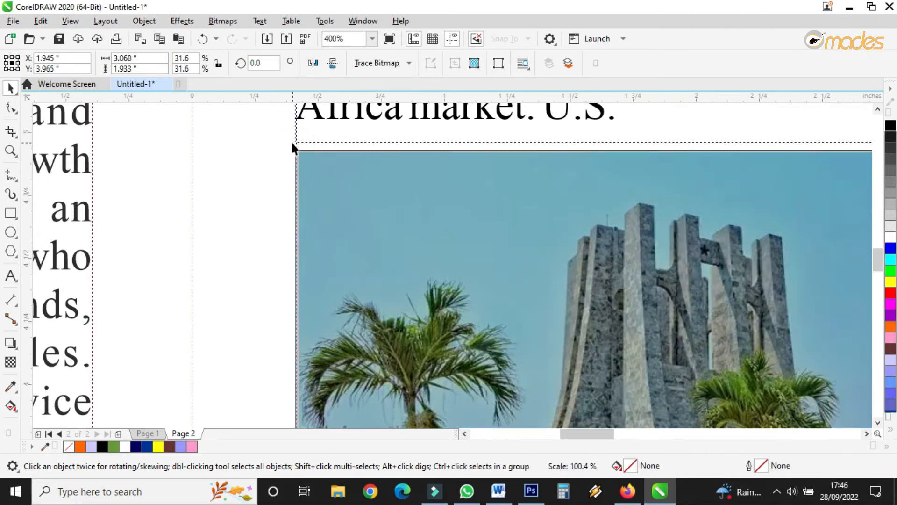
Step: Resize and align the mausoleum photo to fit the width of the Overview text column, about 3.08 x 1.94 inches
scroll(319, 166, down, 1)
scroll(320, 166, down, 2)
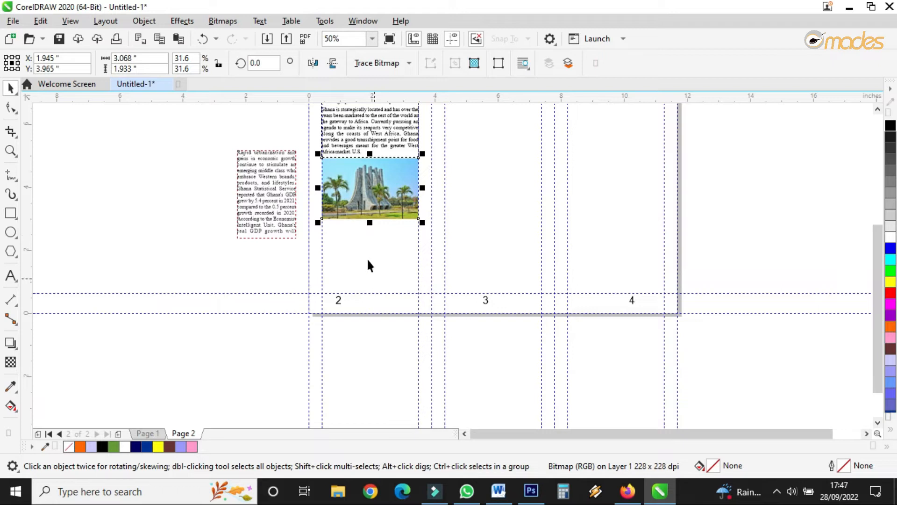
scroll(354, 200, up, 1)
drag(284, 242, 257, 284)
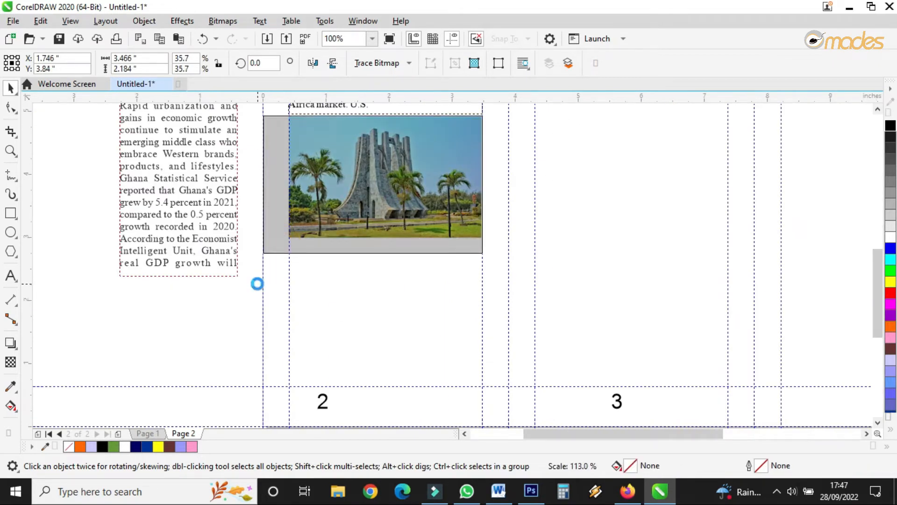
drag(484, 254, 515, 289)
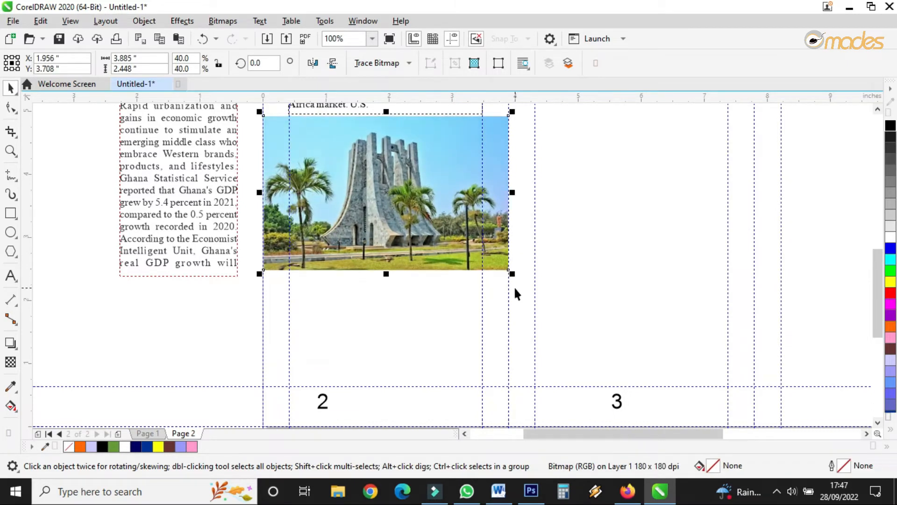
drag(513, 274, 482, 254)
click(262, 258)
click(276, 248)
drag(260, 260, 286, 277)
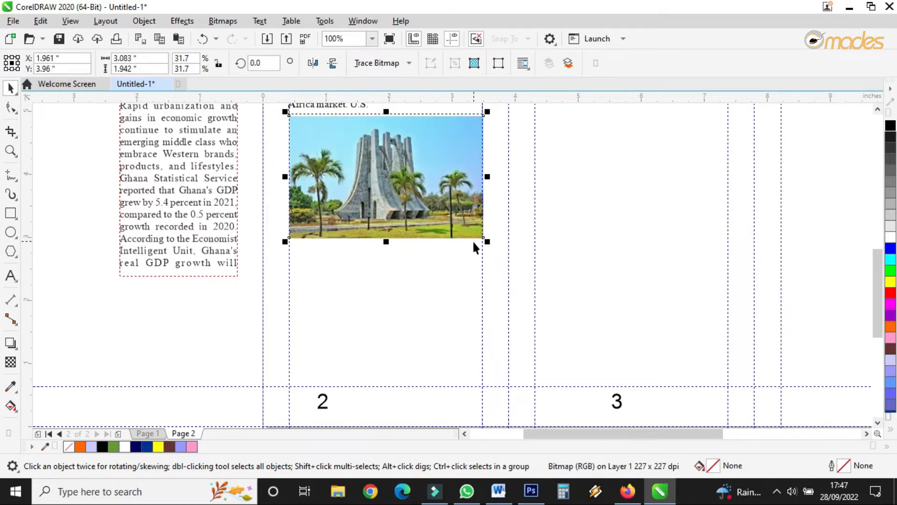
Step: Draw a rectangle about 3.9 x 4 inches over the top of the Overview panel, fill it, and send it behind the text
click(11, 214)
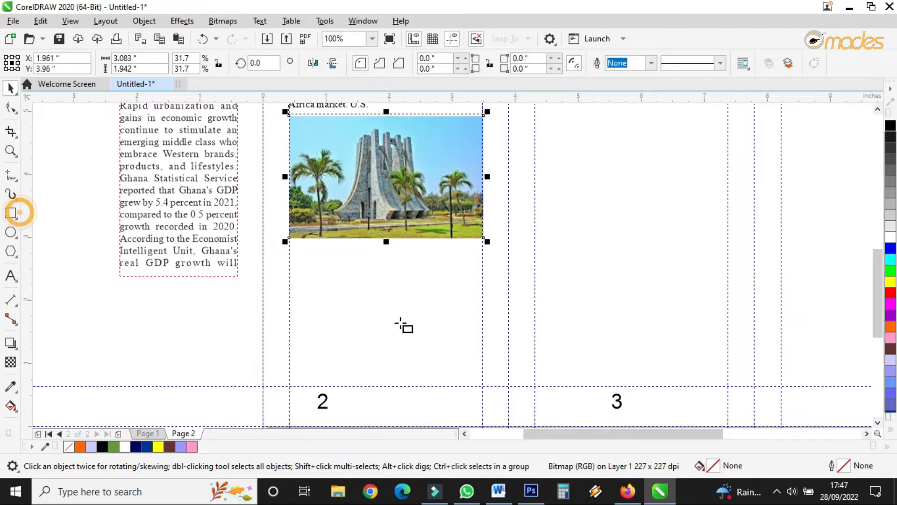
scroll(400, 338, down, 2)
scroll(318, 129, up, 2)
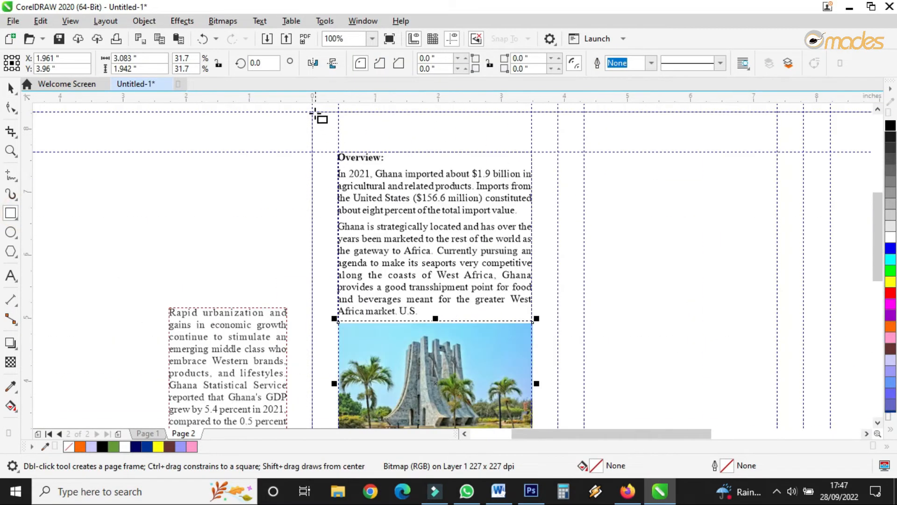
drag(313, 111, 558, 366)
click(10, 87)
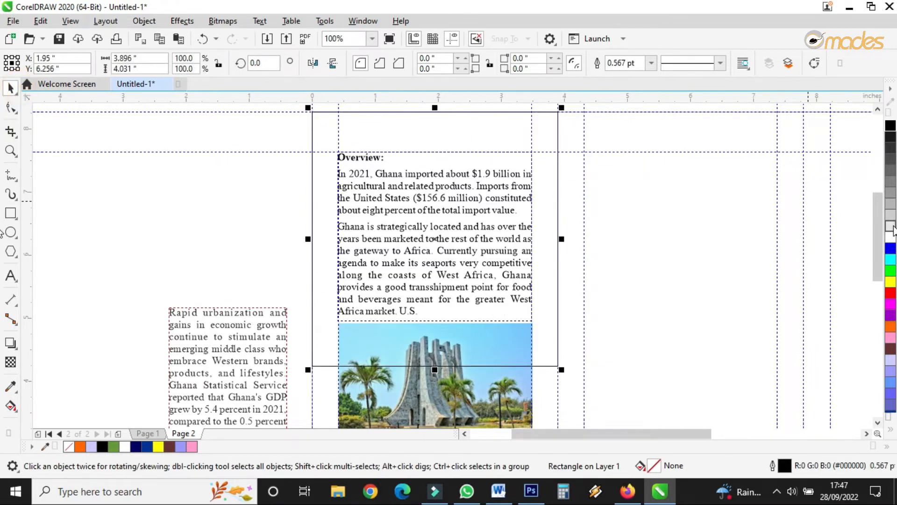
click(890, 225)
right_click(472, 193)
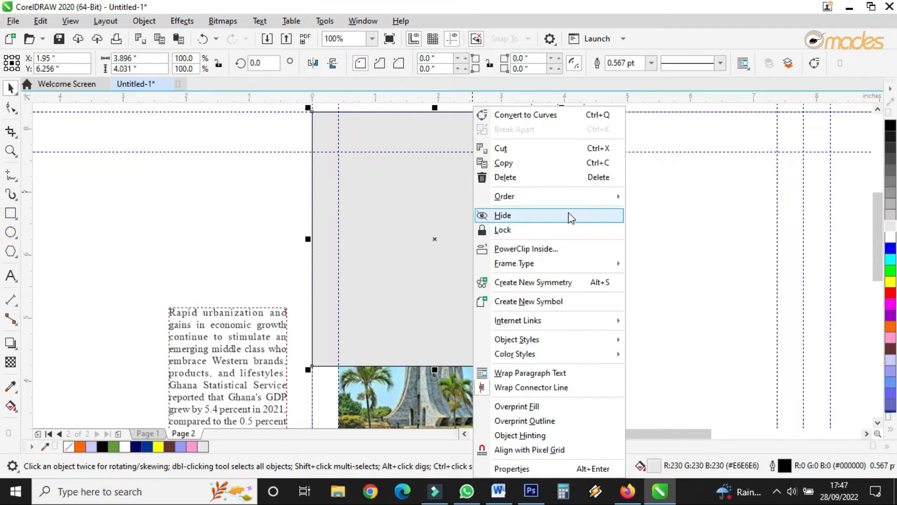
mouse_move(585, 200)
click(680, 213)
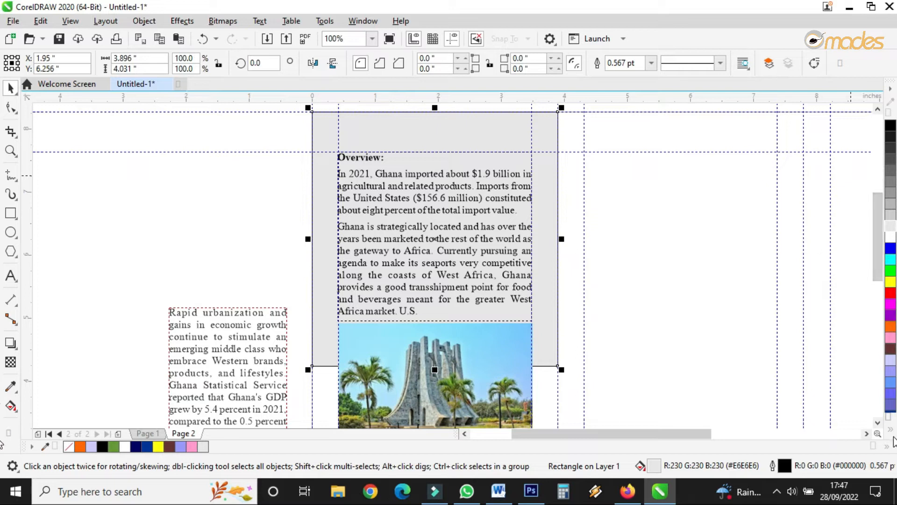
Step: Change the background rectangle's fill to dark blue #003399 from the expanded palette
click(890, 428)
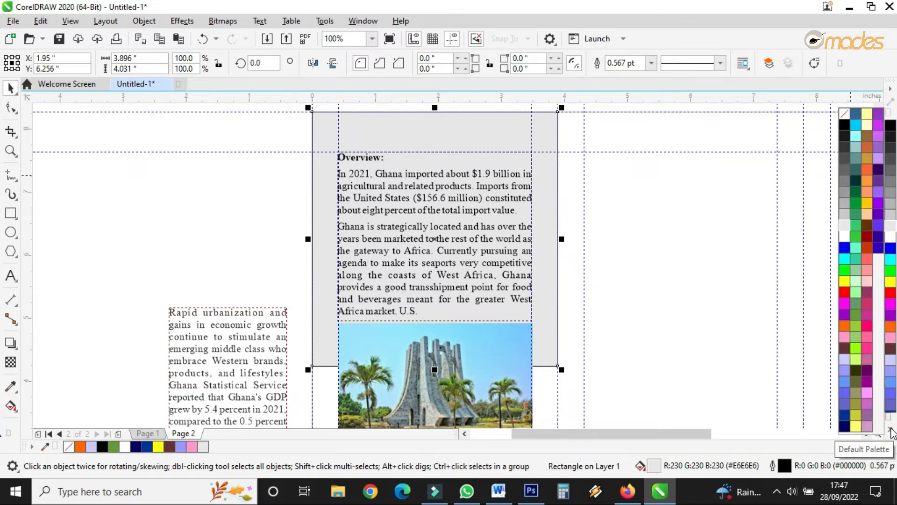
click(846, 395)
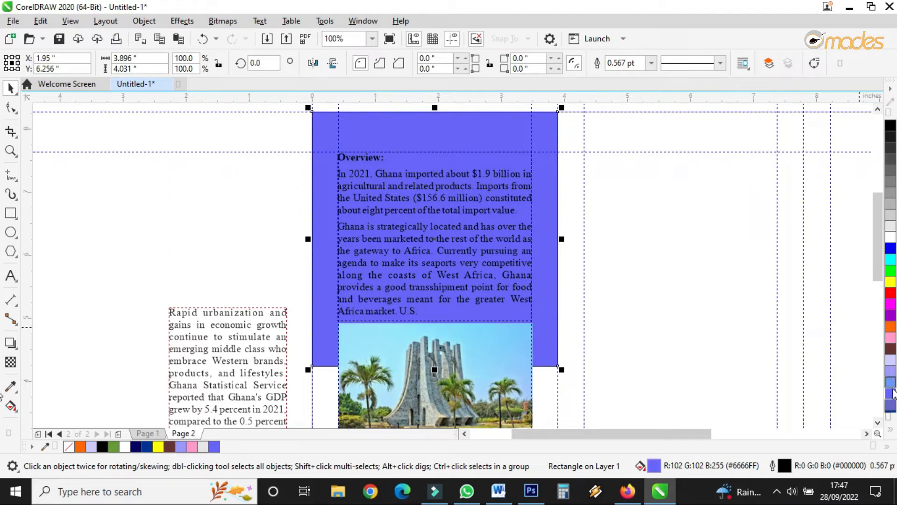
click(891, 431)
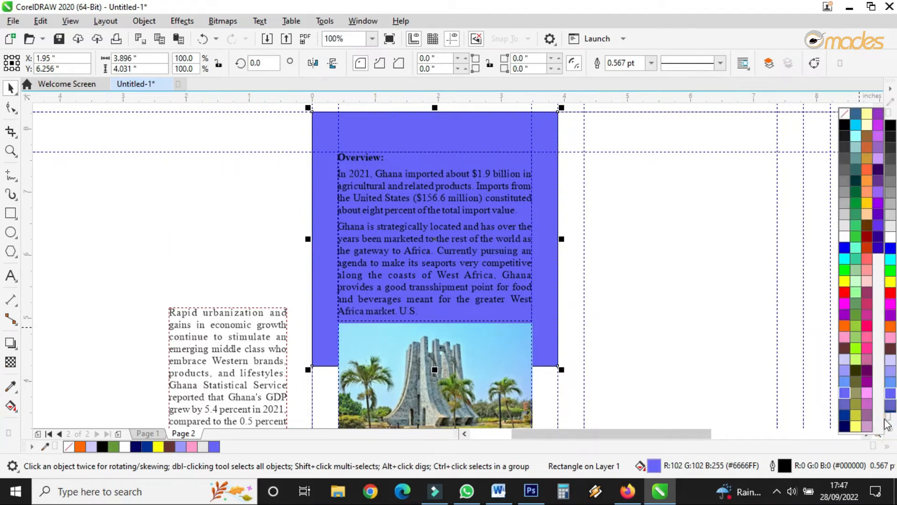
click(845, 415)
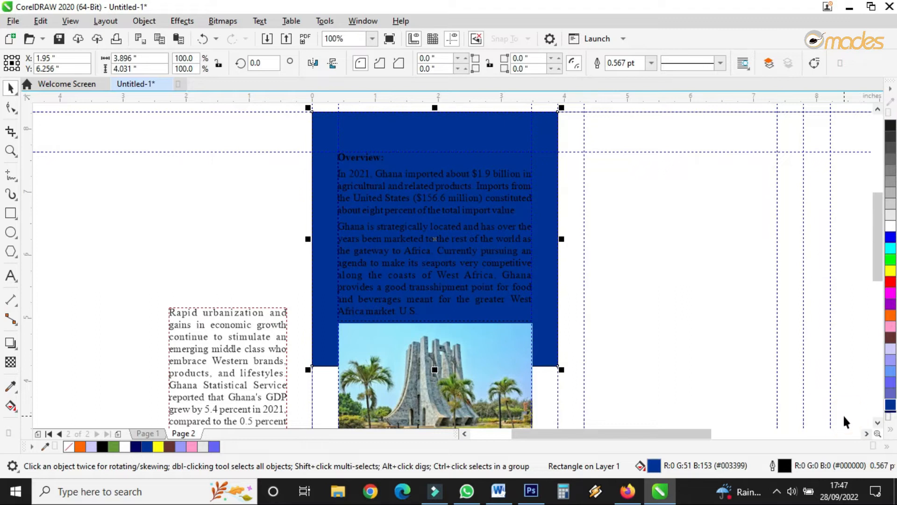
Step: Set the Overview paragraph text color to white
click(513, 200)
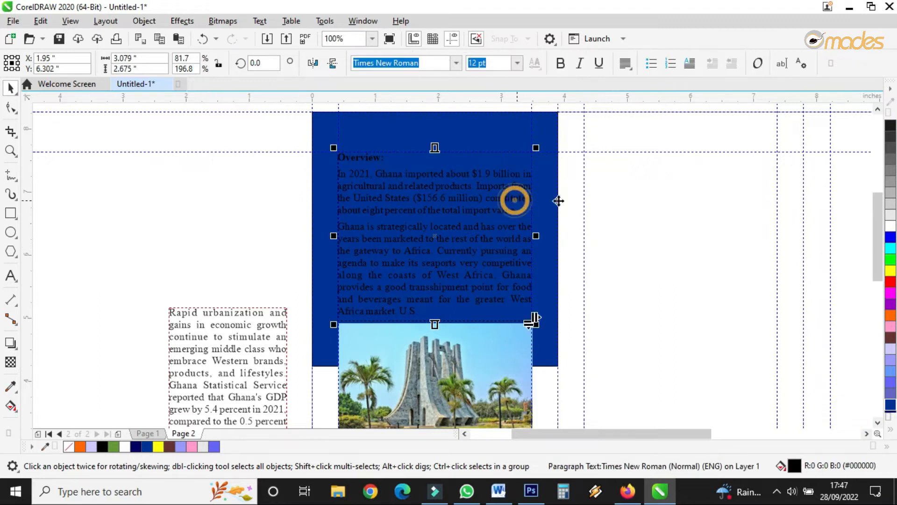
click(890, 226)
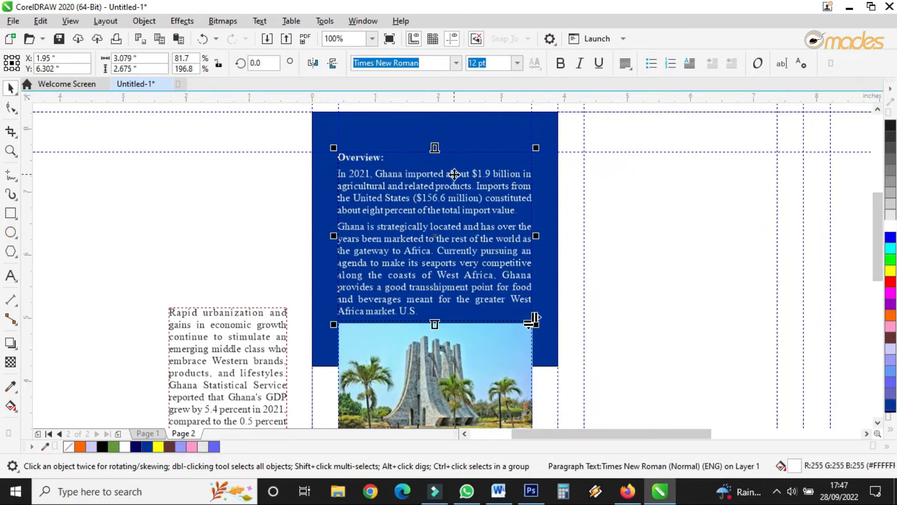
scroll(428, 270, down, 2)
scroll(435, 282, up, 2)
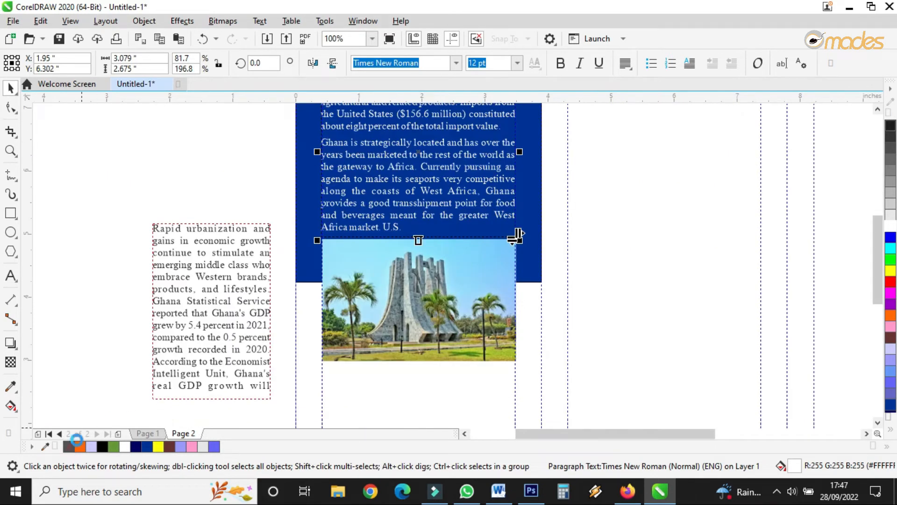
Step: Draw a rectangle slightly larger than the mausoleum photo as a frame around it
click(454, 270)
scroll(469, 279, up, 2)
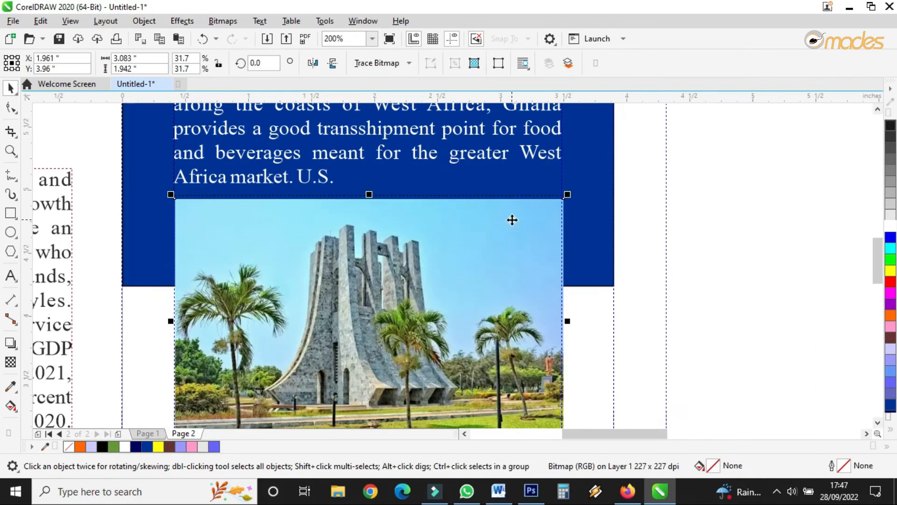
click(11, 213)
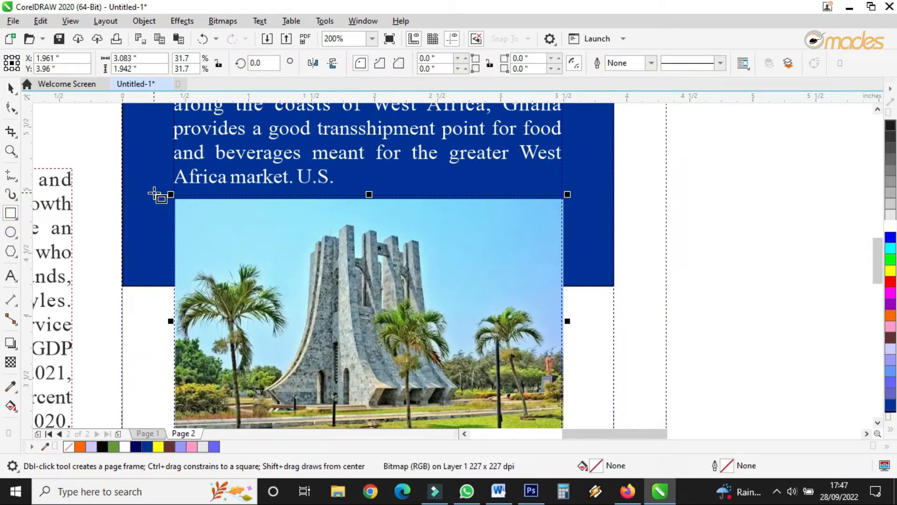
click(154, 194)
drag(169, 198, 569, 394)
click(14, 87)
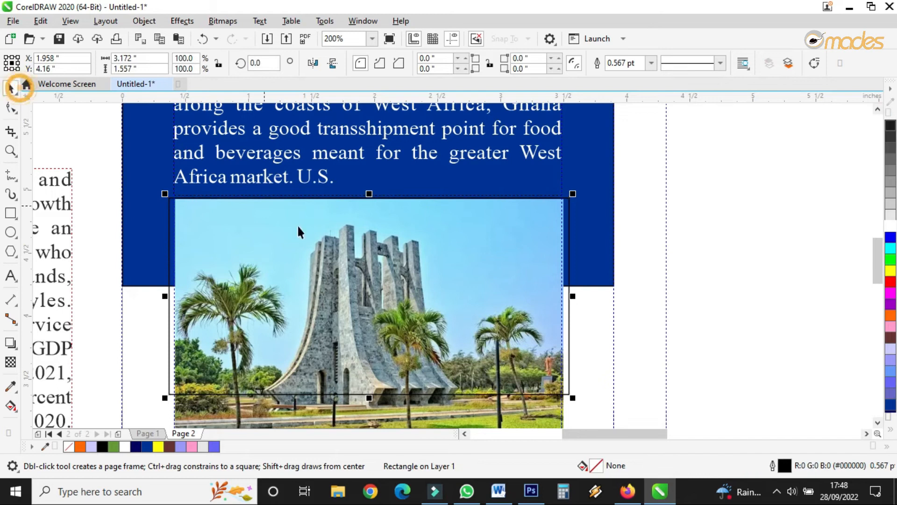
drag(367, 296, 368, 288)
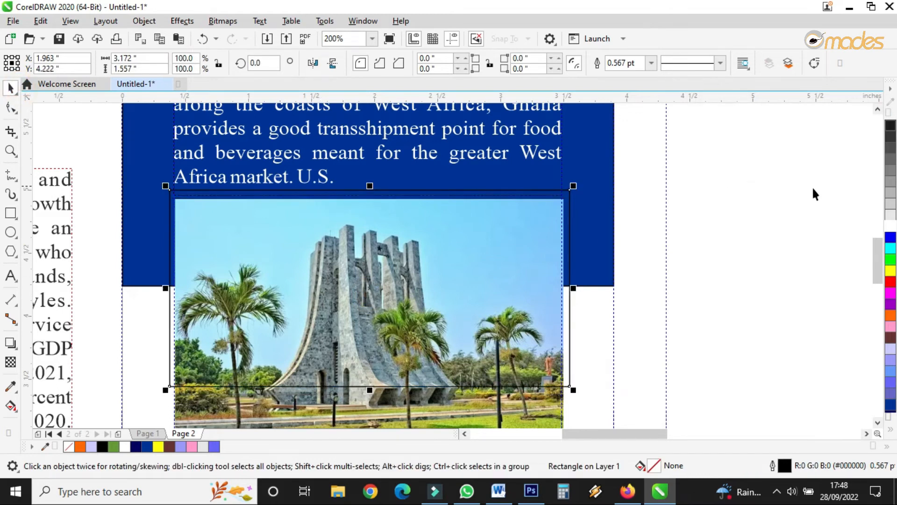
Step: Fill the frame rectangle white and bring the mausoleum photo to the front of the page
click(891, 225)
click(526, 399)
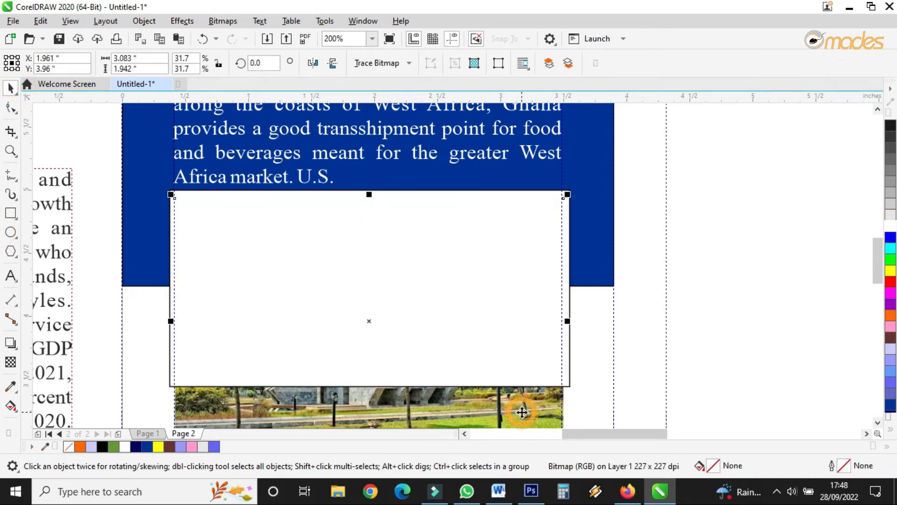
right_click(523, 402)
mouse_move(608, 161)
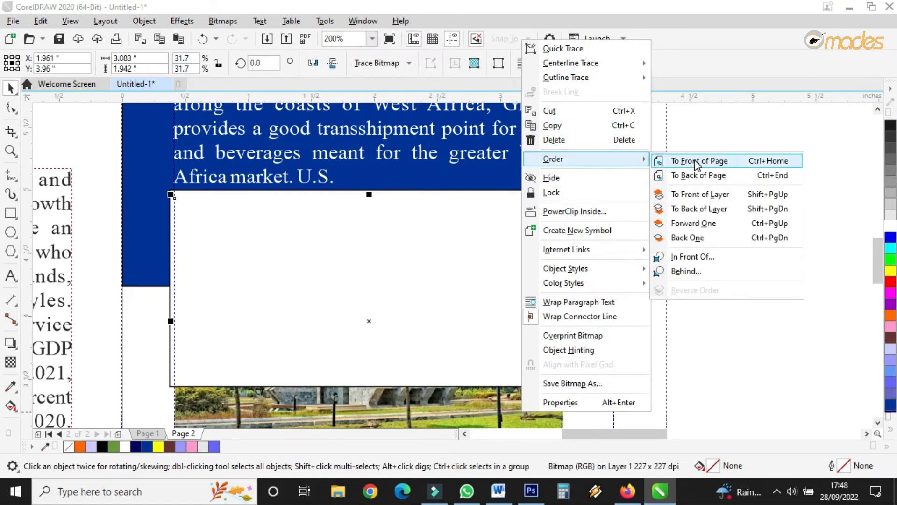
click(696, 160)
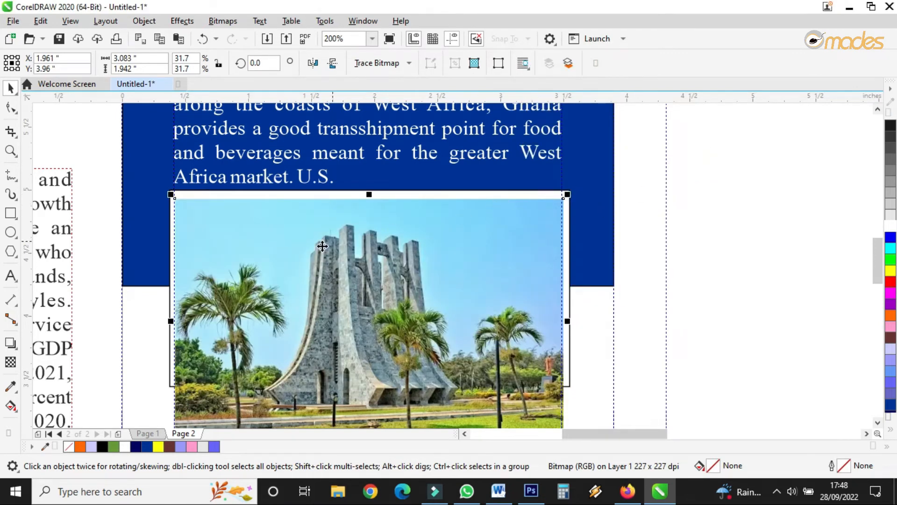
Step: Remove the outline from the white frame rectangle
click(208, 194)
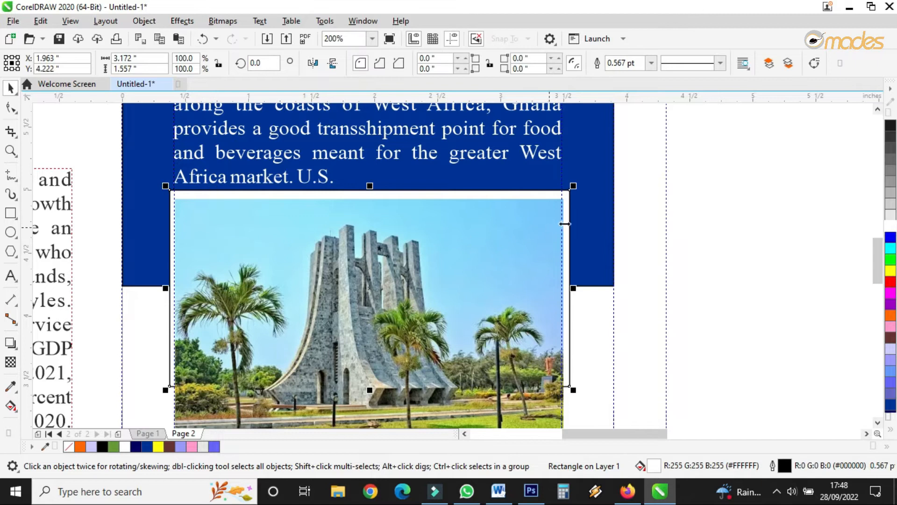
scroll(568, 212, up, 2)
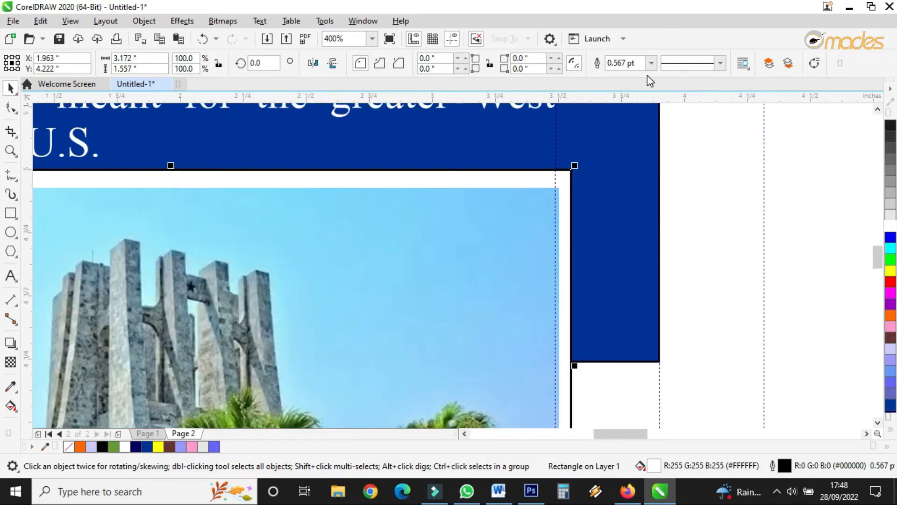
click(651, 63)
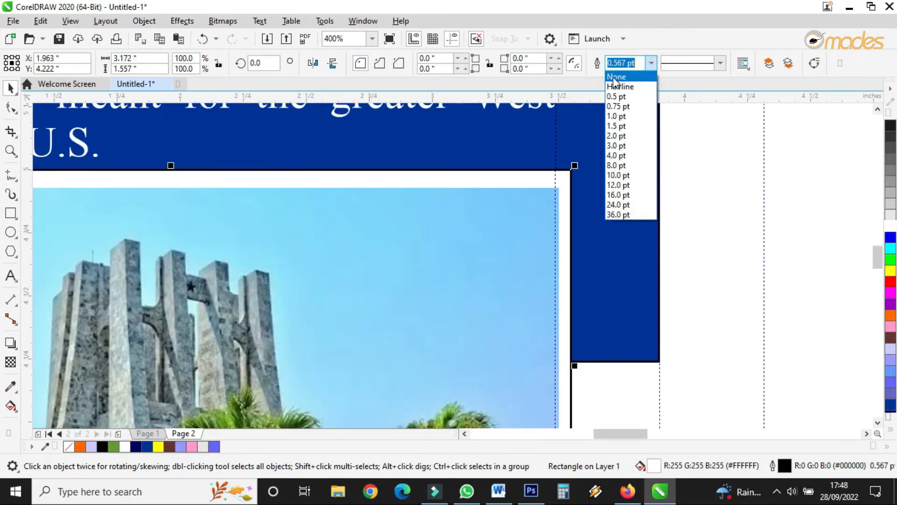
click(615, 77)
click(671, 172)
scroll(464, 187, down, 3)
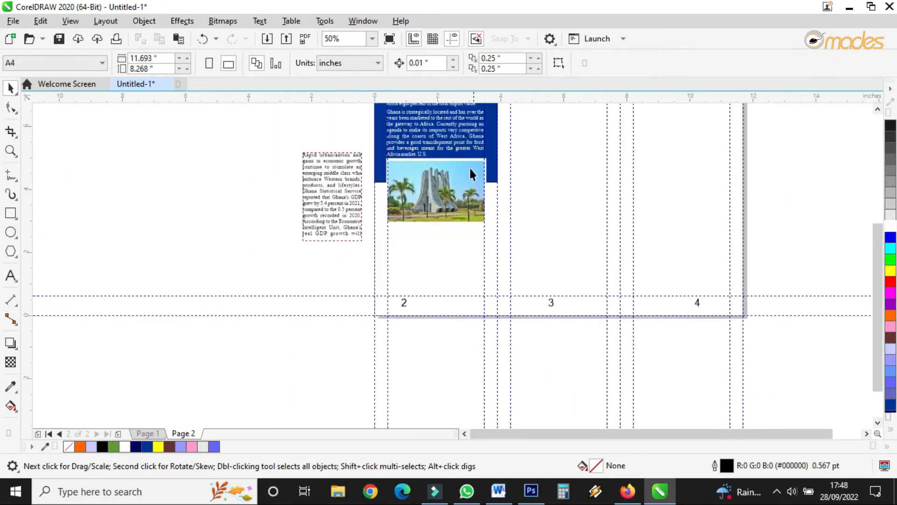
scroll(470, 171, up, 1)
Step: Move the 'Rapid urbanization' text frame under the photo and widen it to the panel's column width
click(194, 186)
drag(232, 116, 402, 260)
drag(435, 331, 513, 331)
scroll(440, 400, up, 2)
Step: Delete the text from ', then pick up again in 2025-26.' to the end of the paragraph
double_click(452, 338)
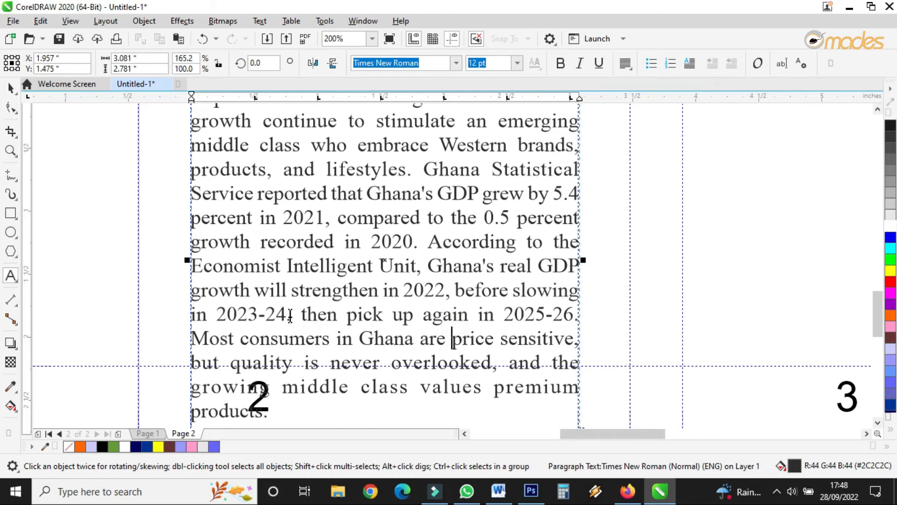
drag(287, 315, 513, 403)
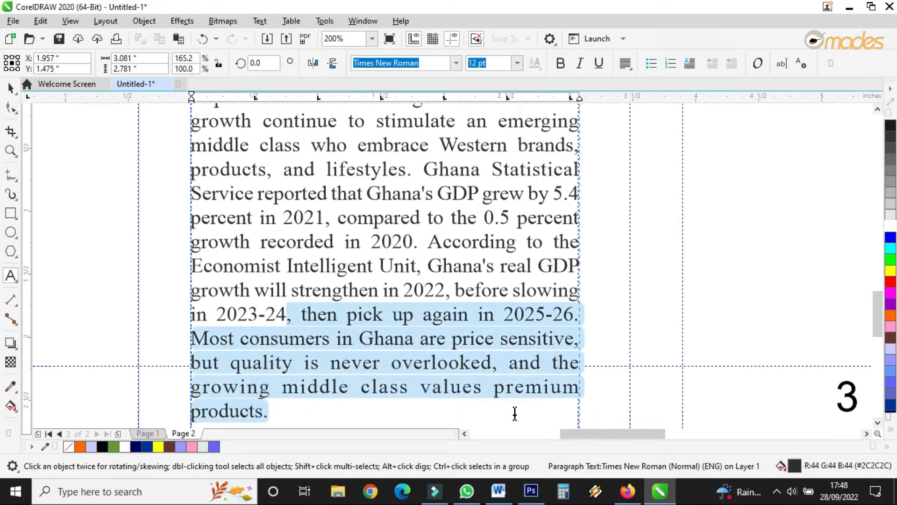
key(Delete)
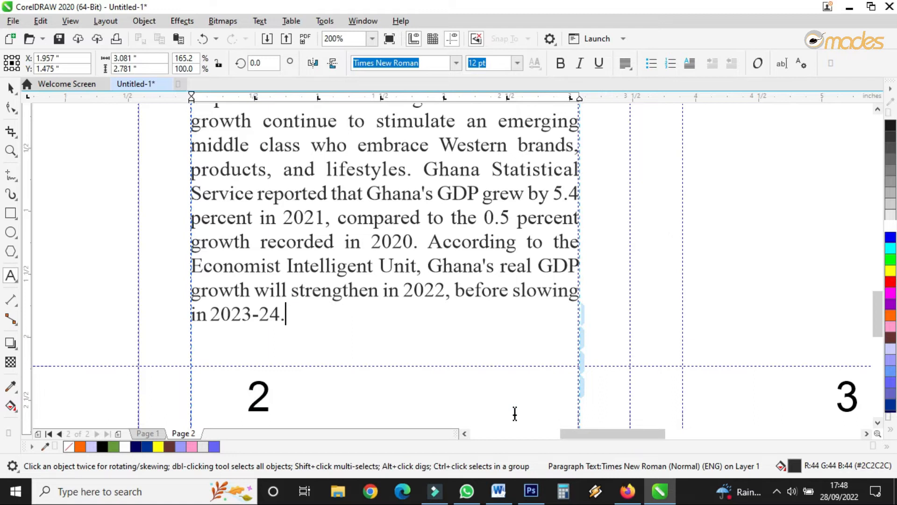
Step: Shrink the 'Rapid urbanization' text frame's height to fit its remaining text above the page number
scroll(429, 271, down, 1)
drag(407, 359, 407, 307)
scroll(414, 330, down, 1)
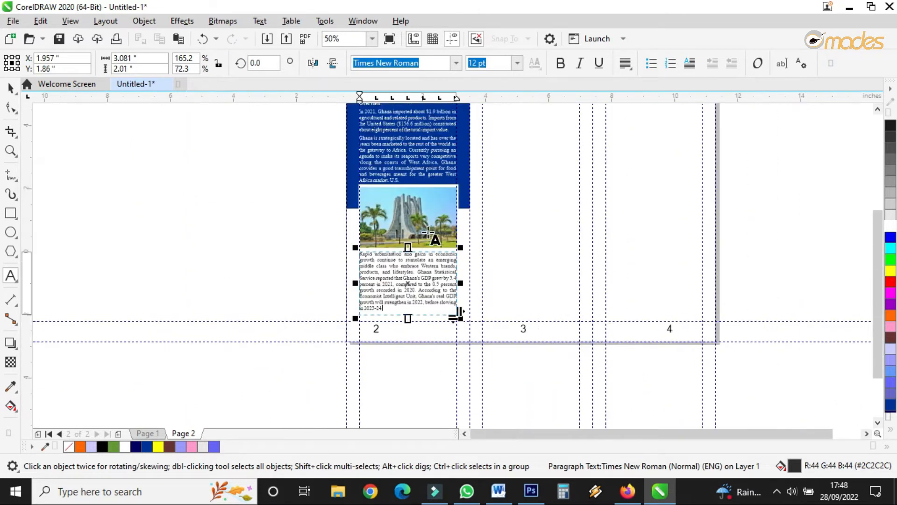
Step: Fill panel 2's background rectangle light gray, place it behind the photo and text, and remove its outline
scroll(429, 234, up, 1)
click(11, 87)
scroll(368, 302, down, 1)
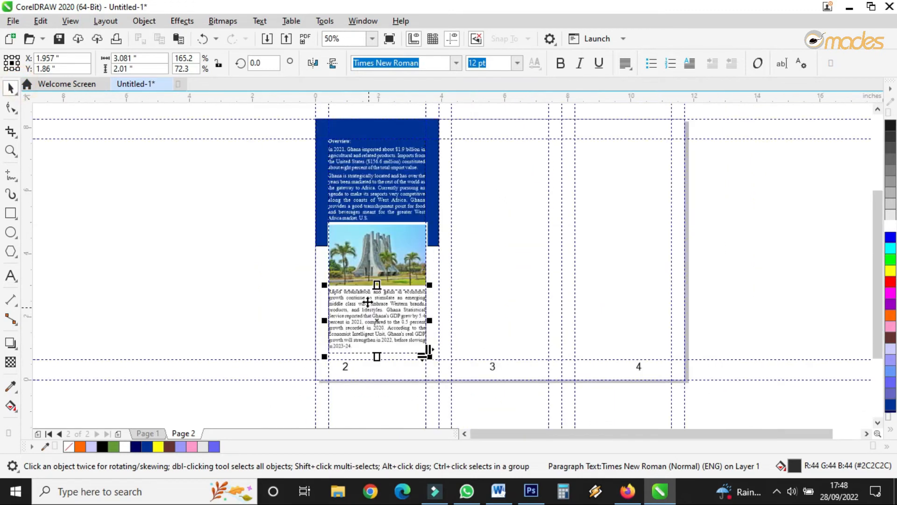
click(398, 120)
drag(376, 119, 387, 377)
scroll(387, 375, up, 1)
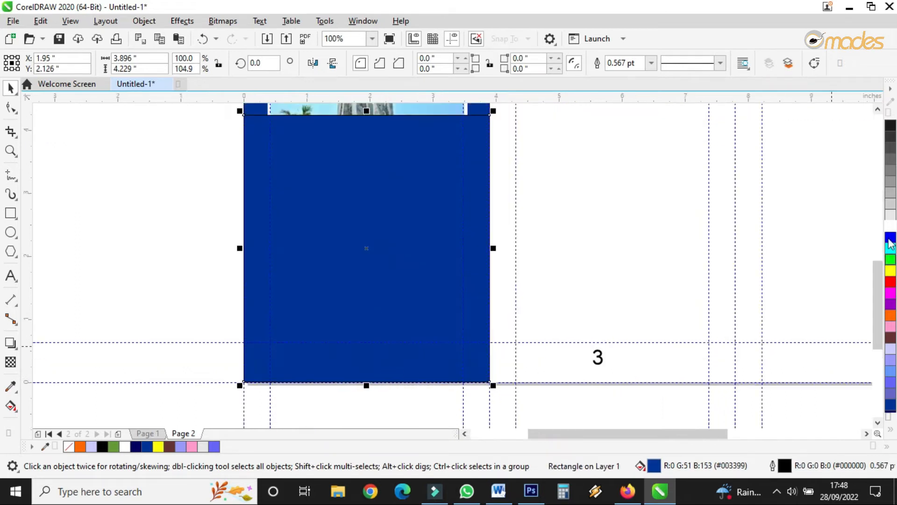
click(890, 217)
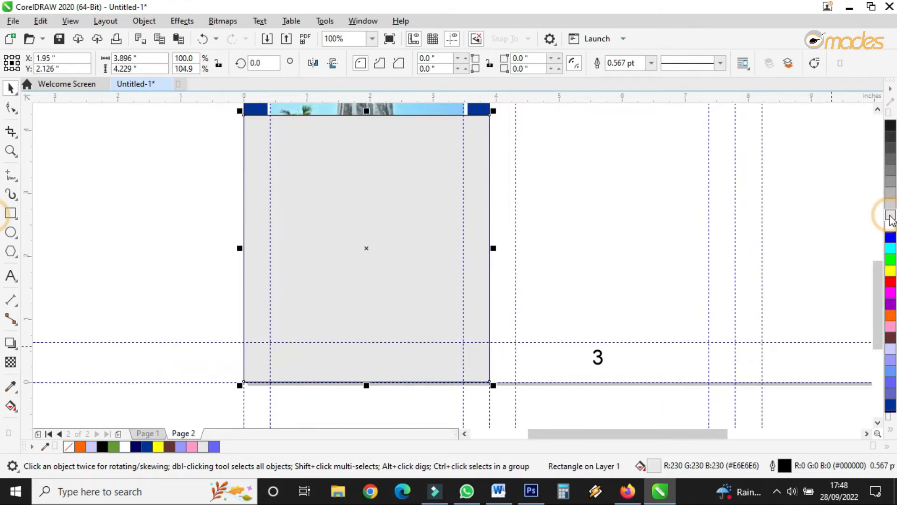
key(shift+Page_Down)
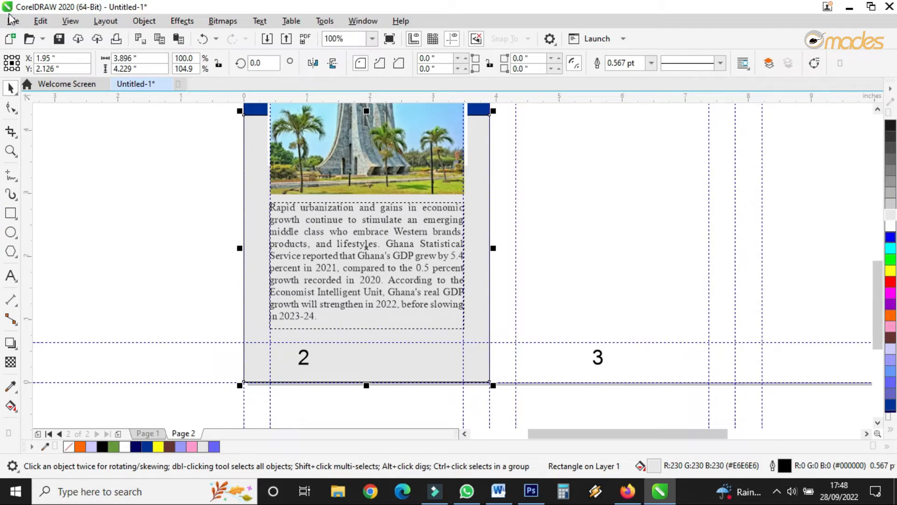
click(651, 62)
click(635, 75)
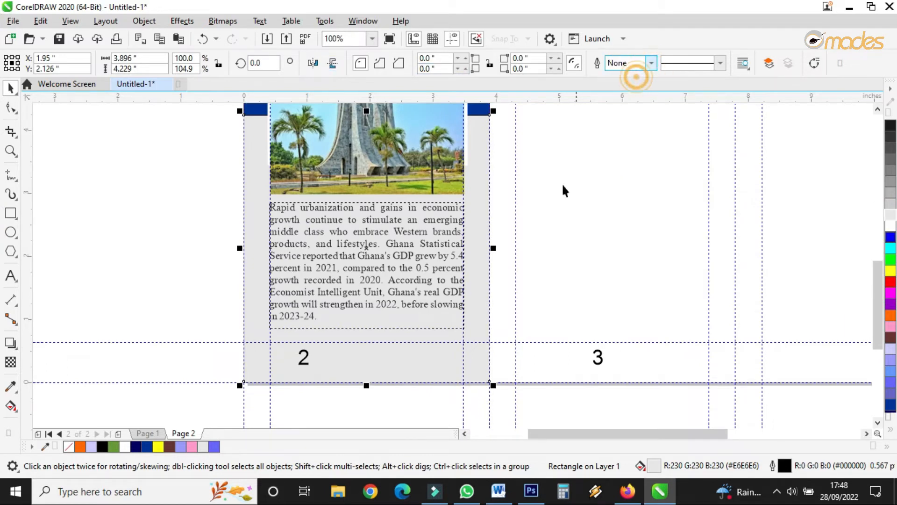
Step: Preview the page 2 layout in full screen
click(553, 213)
scroll(341, 282, down, 2)
click(10, 150)
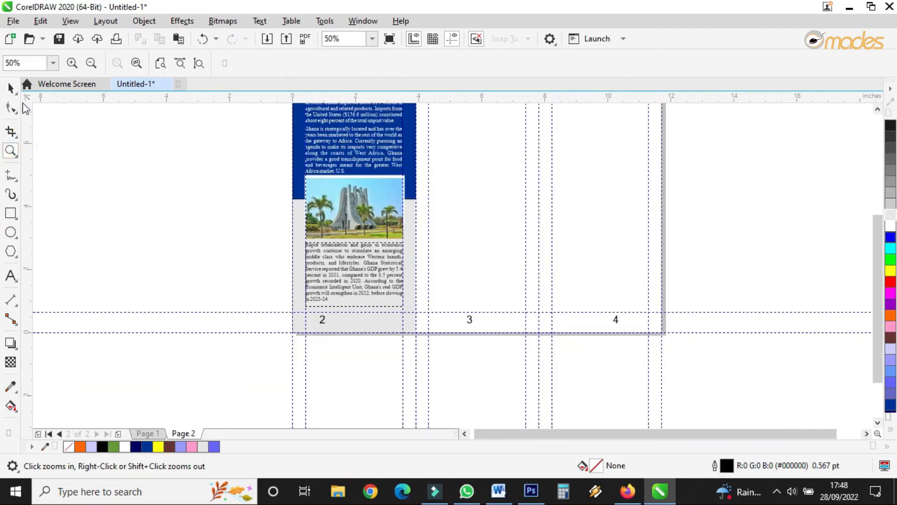
click(18, 97)
scroll(367, 205, up, 2)
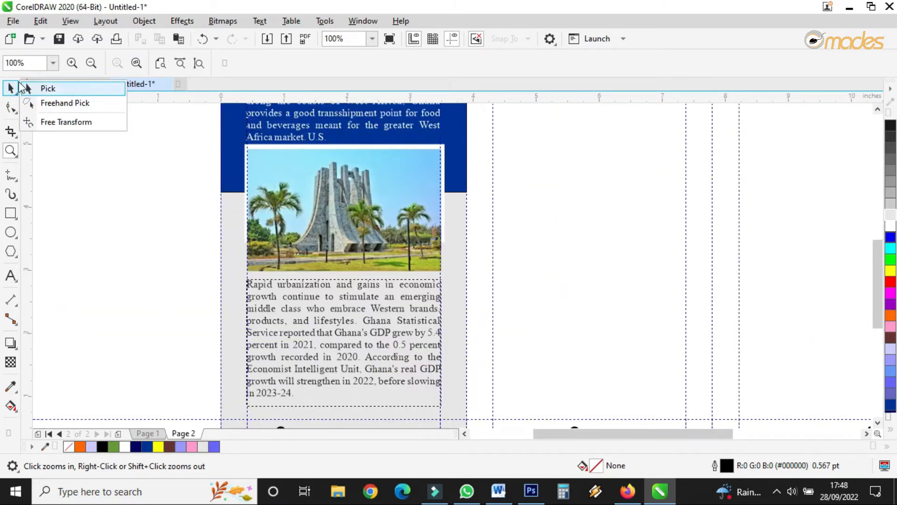
scroll(310, 239, down, 2)
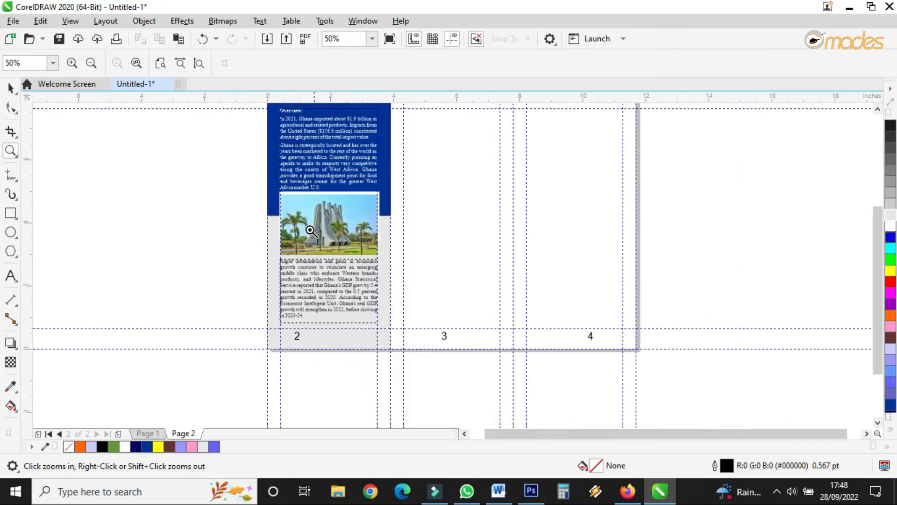
drag(287, 143, 364, 286)
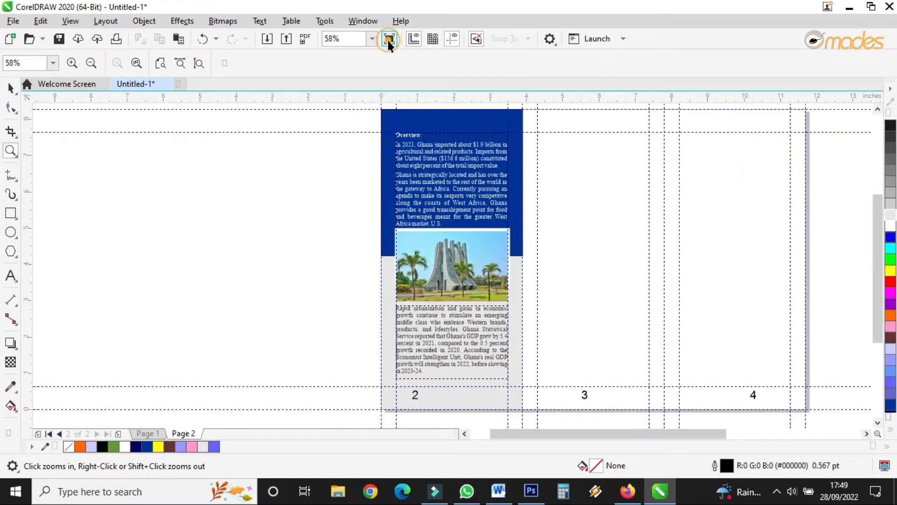
click(389, 39)
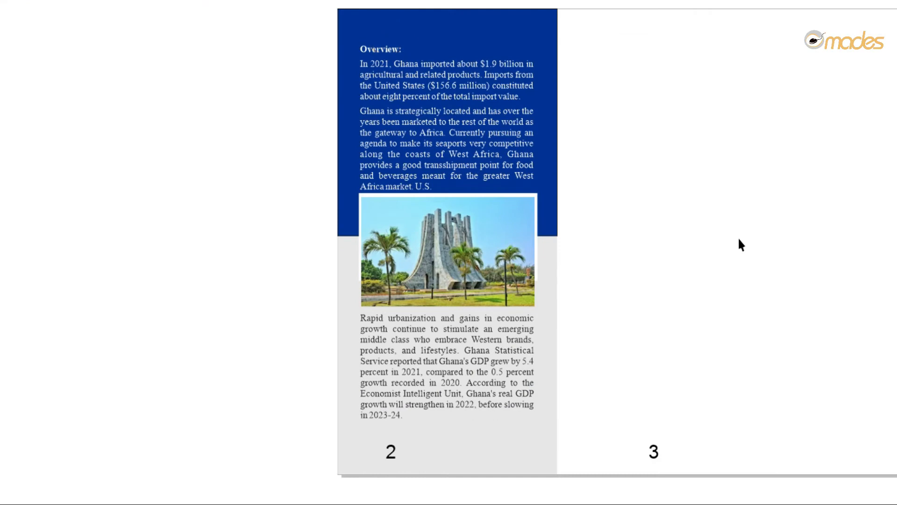
click(739, 242)
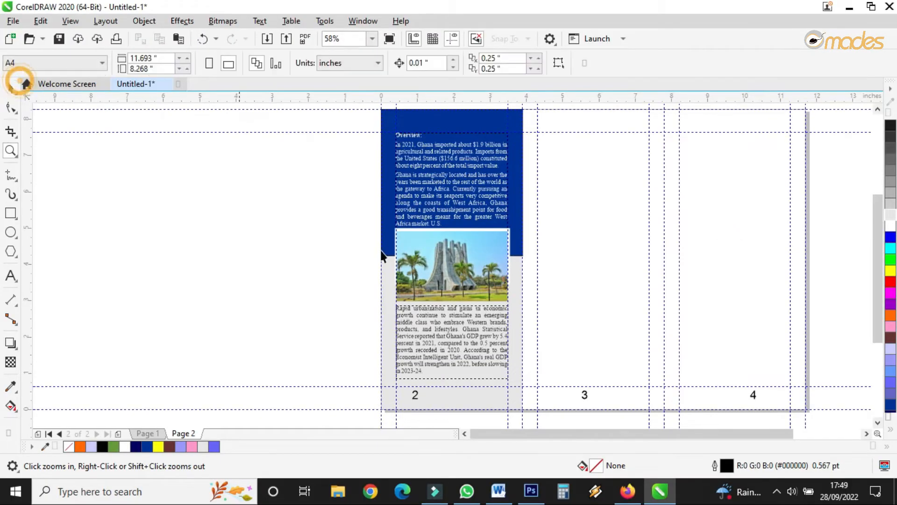
click(14, 85)
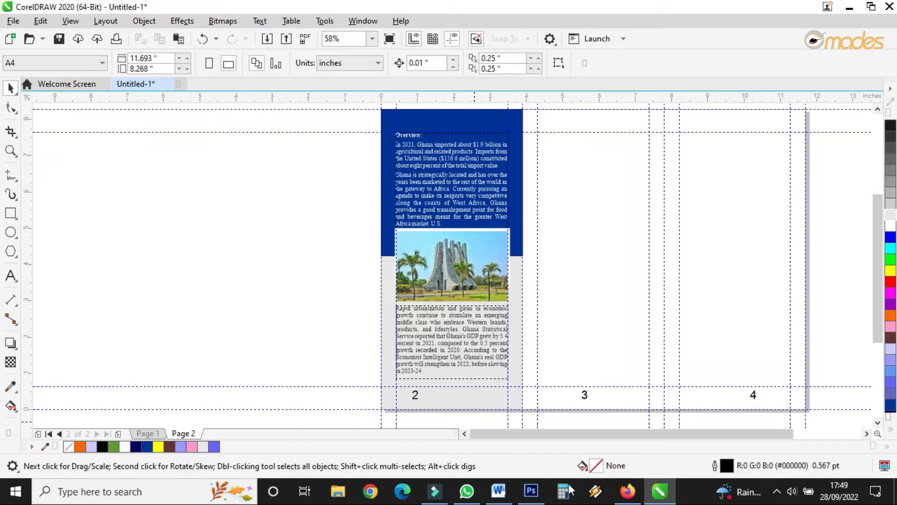
Step: In Word, copy the 'Sub-Sector Best Prospects:' heading and its paragraph, then return to CorelDRAW
click(498, 490)
scroll(495, 318, down, 3)
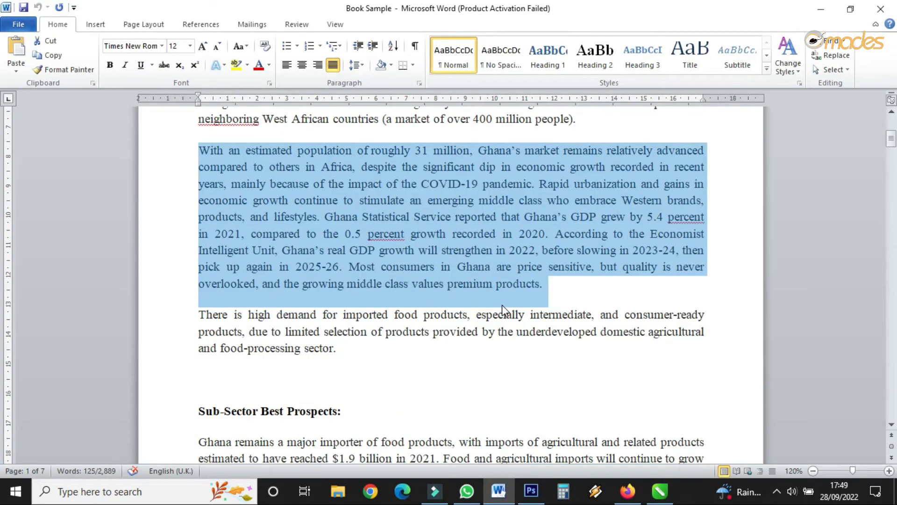
scroll(503, 303, down, 2)
drag(200, 298, 500, 430)
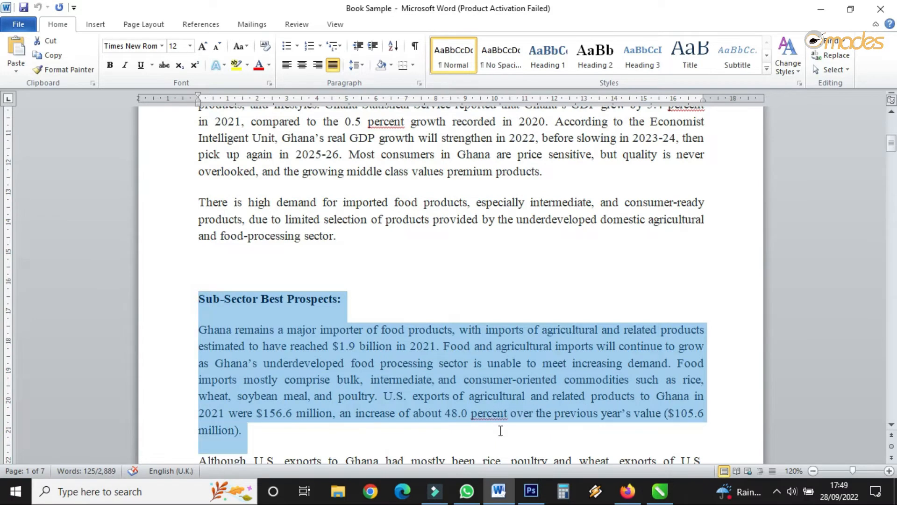
right_click(472, 383)
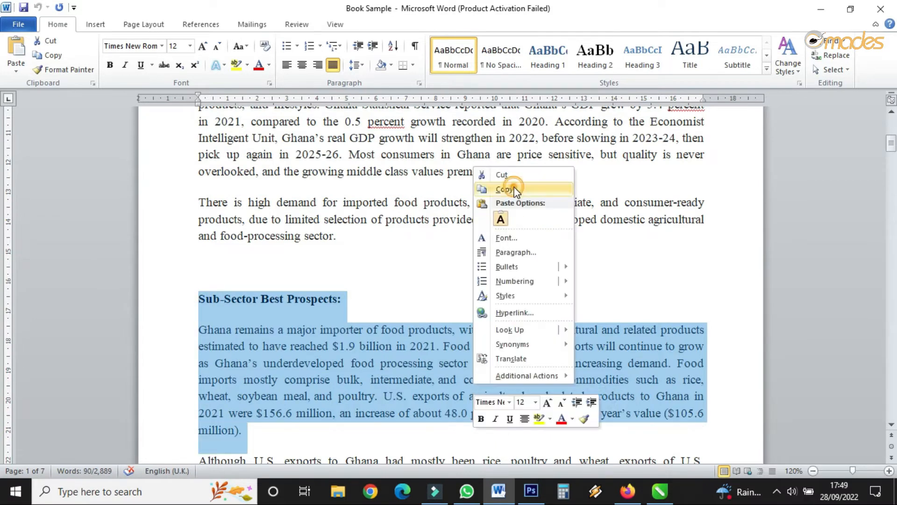
click(513, 187)
click(659, 491)
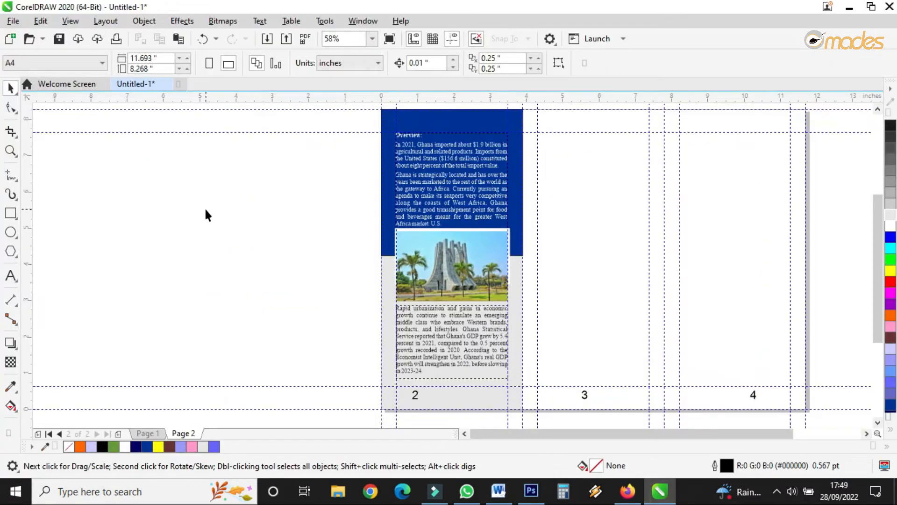
Step: Paste the copied text into a new paragraph text frame drawn in panel 3
scroll(326, 195, down, 2)
scroll(503, 152, up, 2)
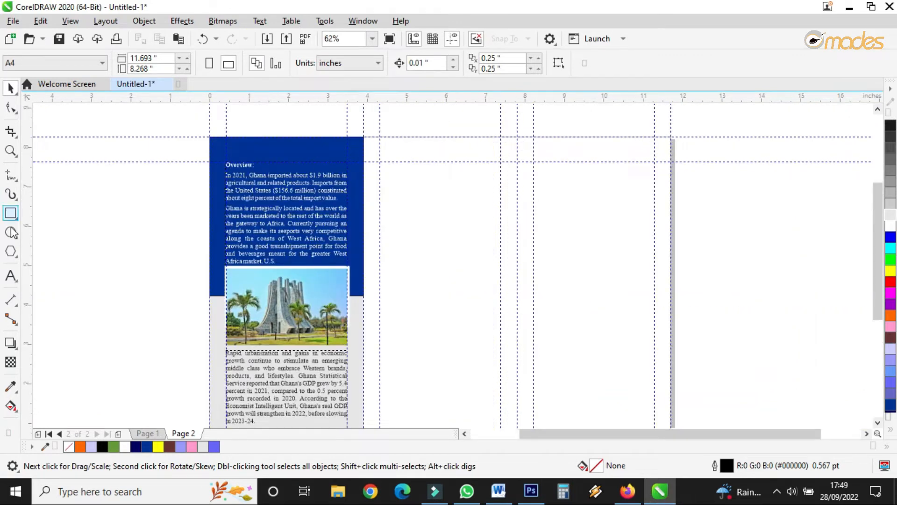
click(10, 275)
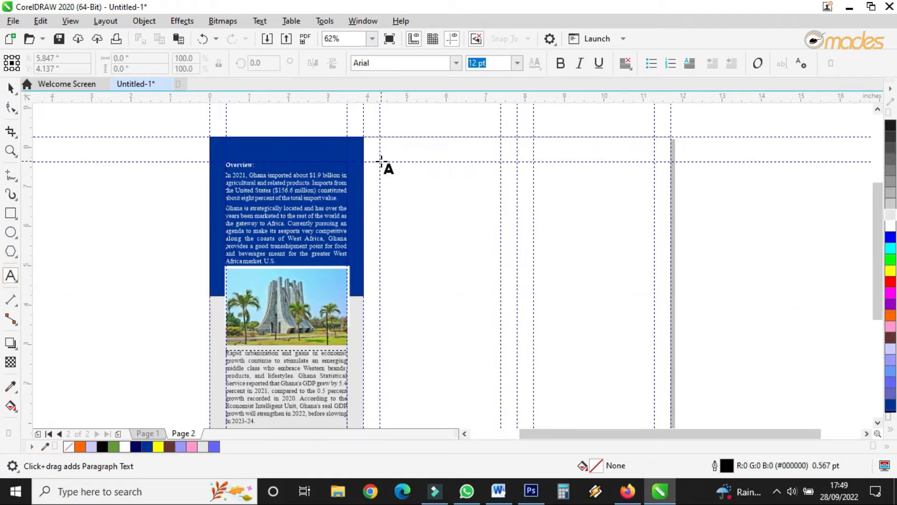
drag(381, 161, 501, 344)
key(ctrl+v)
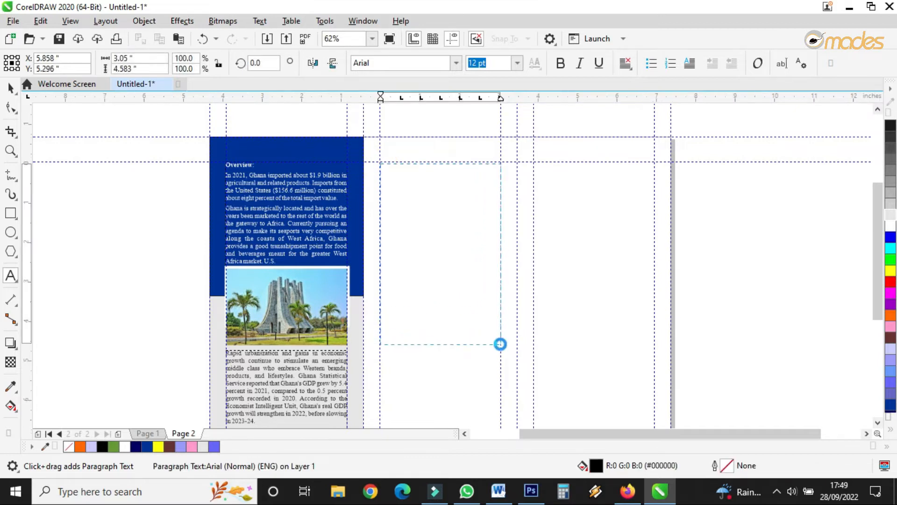
click(10, 87)
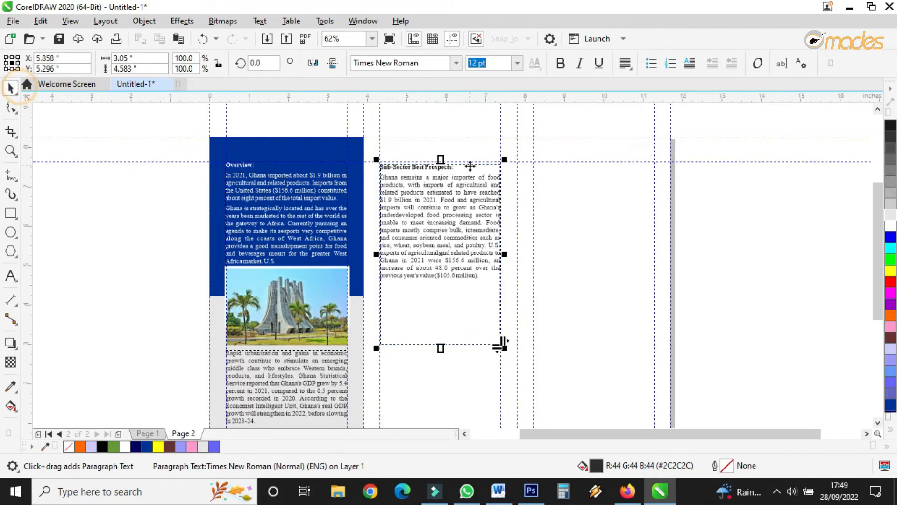
Step: Shorten the Sub-Sector text frame and move it lower within panel 3
scroll(448, 175, up, 3)
scroll(335, 111, down, 3)
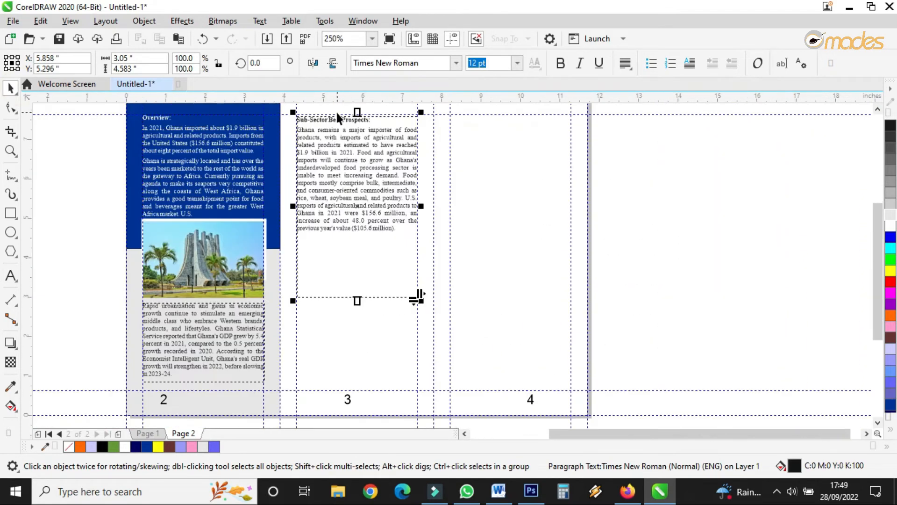
drag(359, 299, 359, 250)
drag(362, 157, 359, 261)
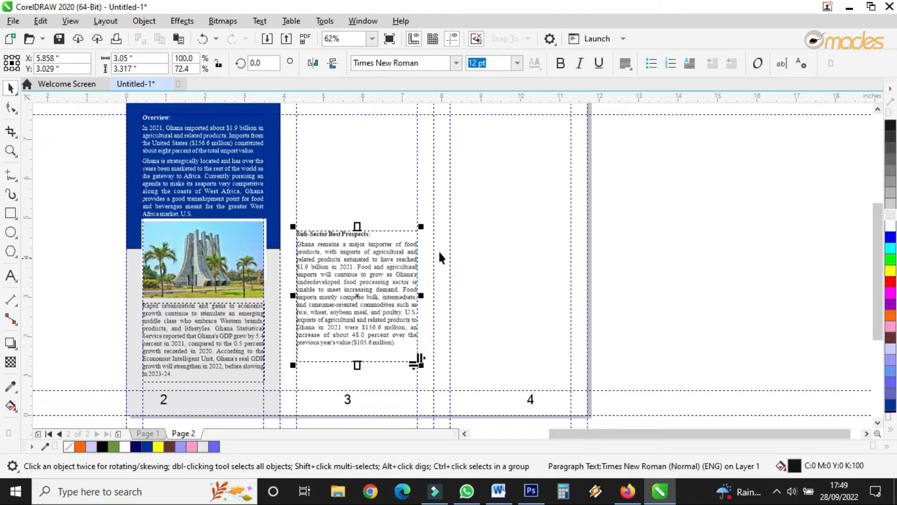
Step: Bring the elephant photo from page 1 onto the upper right of the Sub-Sector text in panel 3
scroll(453, 236, down, 2)
scroll(433, 241, down, 4)
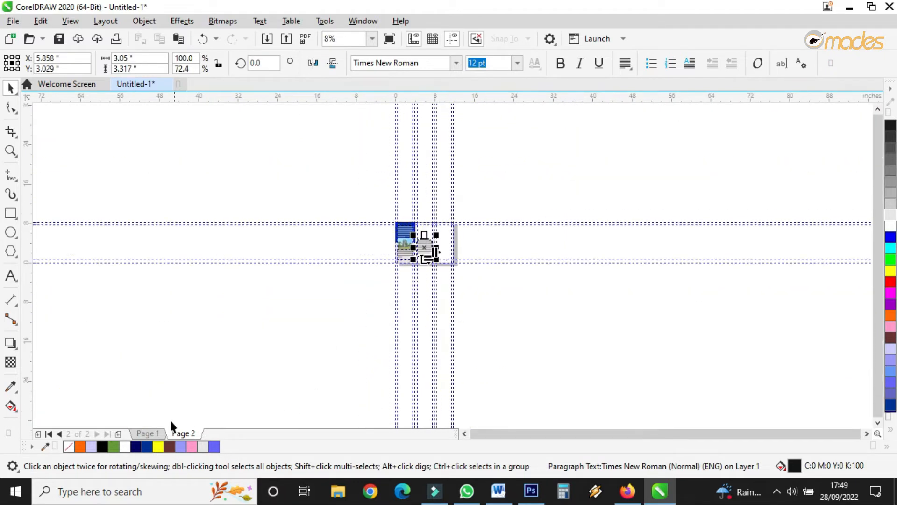
click(147, 433)
scroll(375, 245, up, 6)
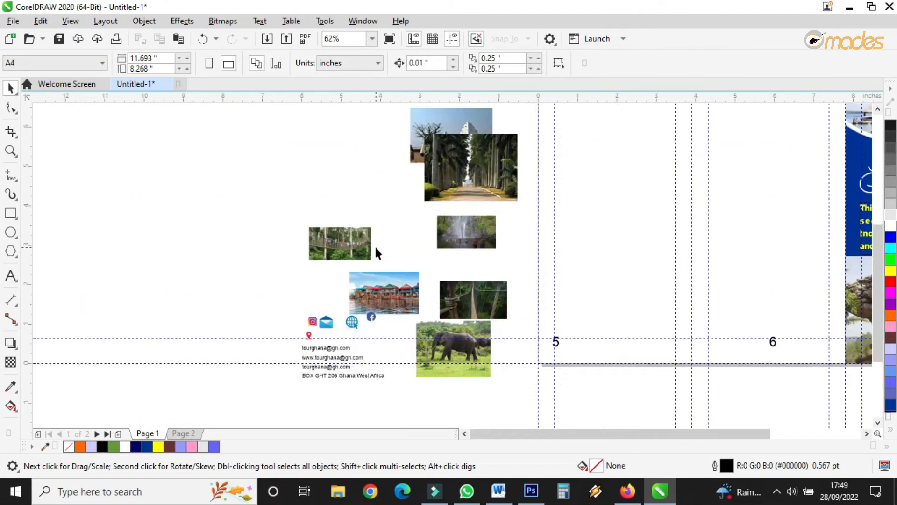
scroll(247, 255, down, 2)
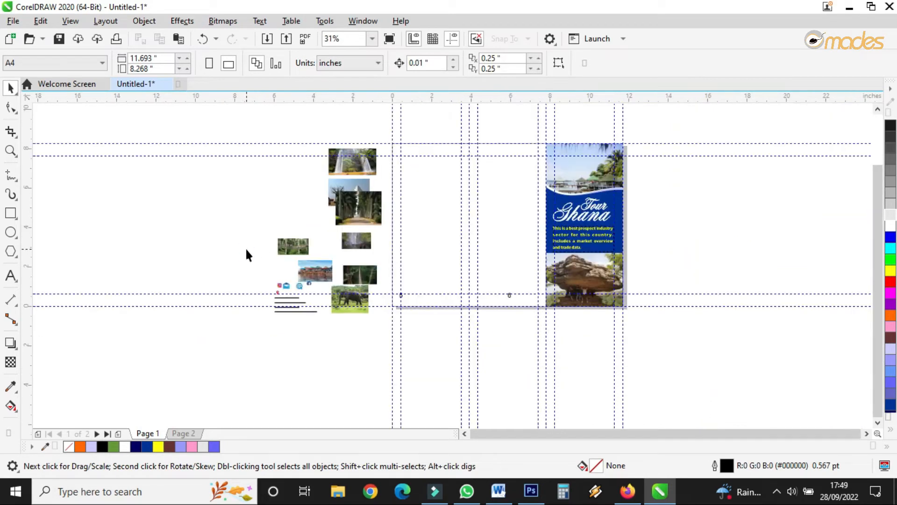
drag(341, 303, 559, 167)
scroll(523, 181, up, 2)
drag(505, 261, 503, 144)
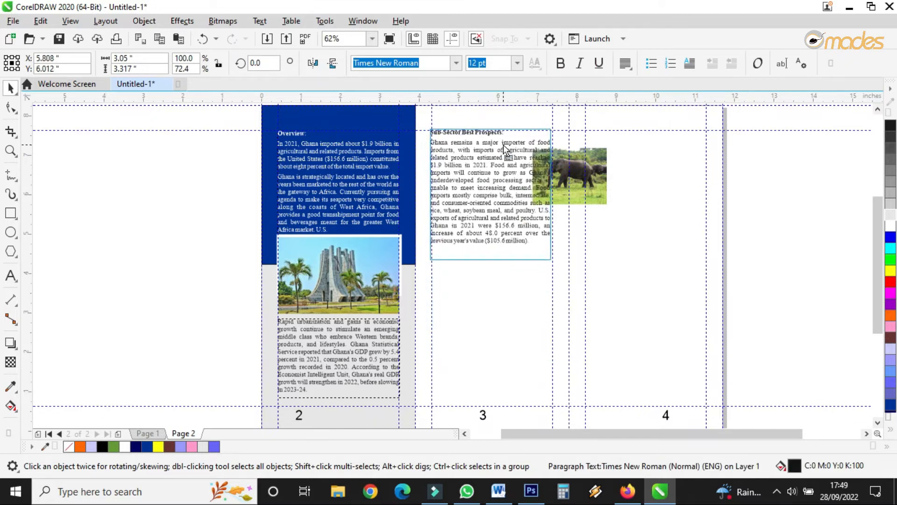
scroll(503, 145, up, 4)
mouse_move(415, 176)
mouse_down()
mouse_move(414, 199)
mouse_move(409, 189)
mouse_up()
scroll(409, 189, down, 3)
mouse_move(637, 240)
mouse_down()
mouse_move(529, 191)
mouse_move(534, 197)
mouse_up()
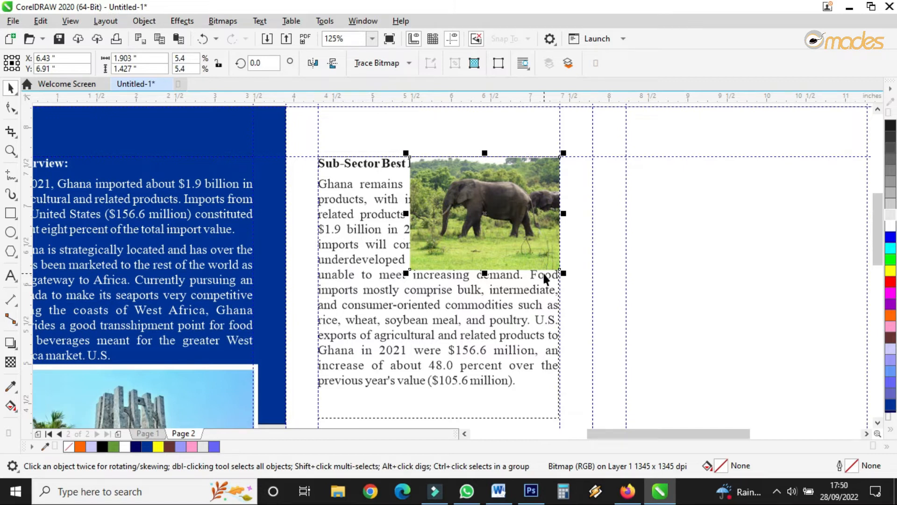
Step: Wrap the paragraph text around the elephant photo with contour Straddle Text and a 0.07874" offset
click(523, 63)
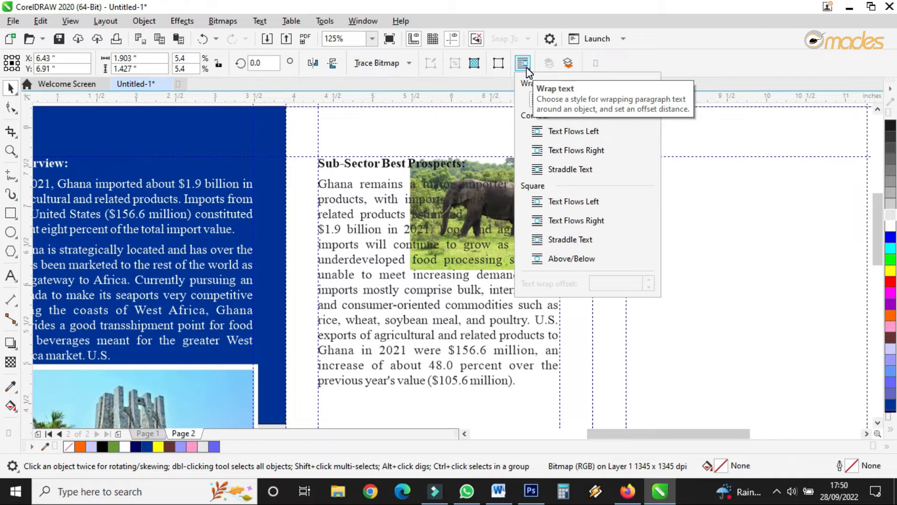
click(537, 131)
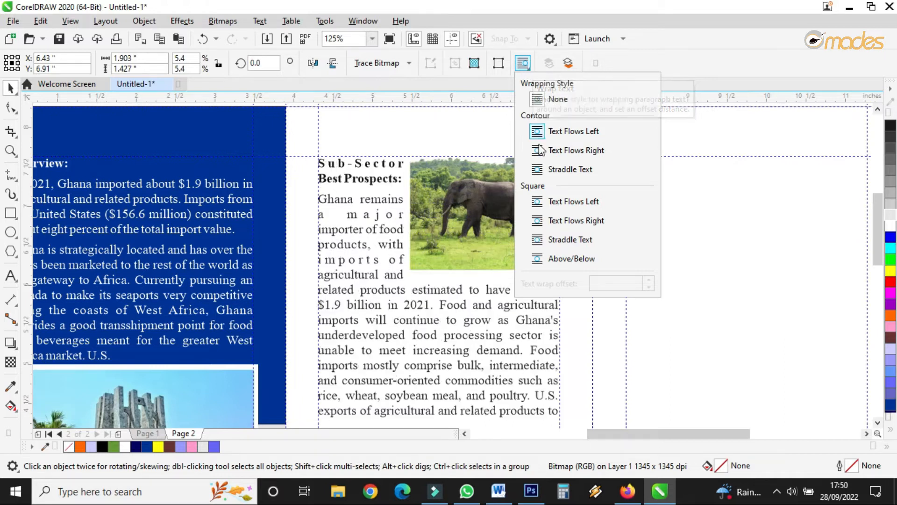
click(539, 172)
click(649, 286)
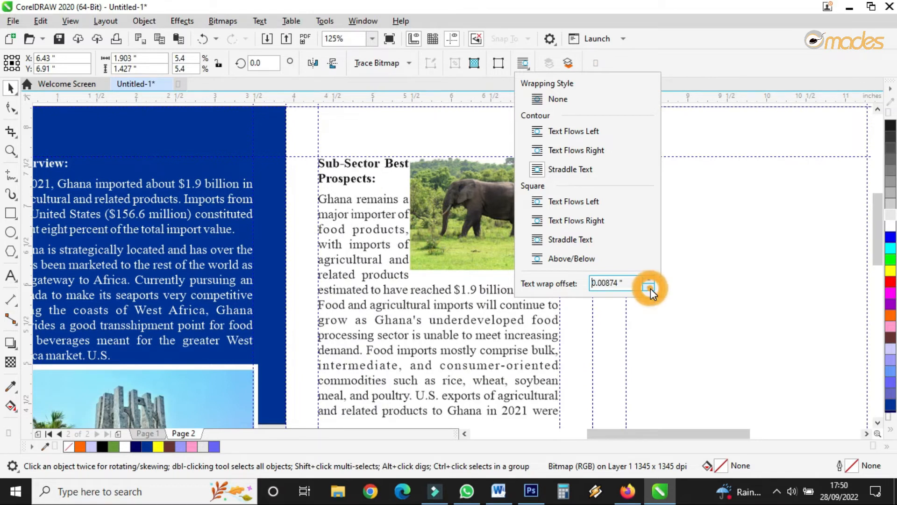
click(648, 280)
click(648, 280)
click(647, 280)
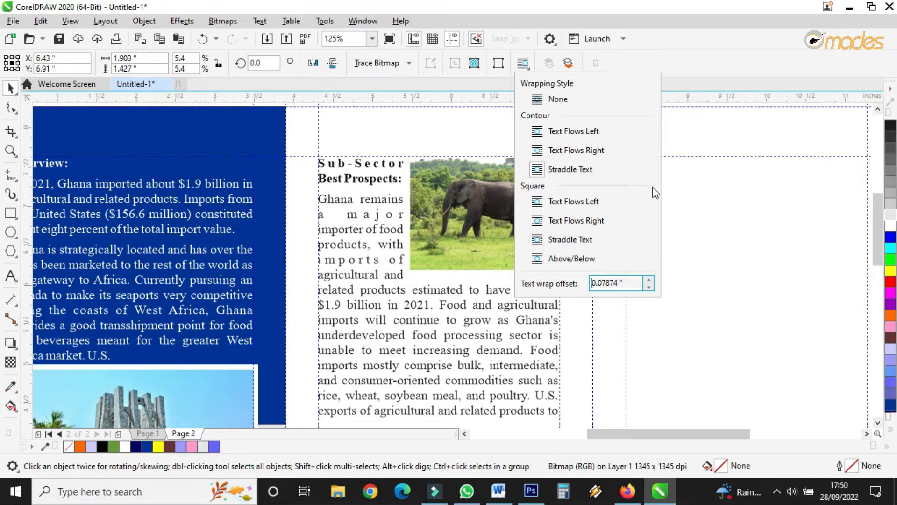
click(691, 192)
Step: Nudge the elephant photo and the Sub-Sector text frame slightly lower
drag(462, 189, 461, 234)
drag(377, 224, 377, 247)
Step: Cut the 'Sub-Sector Best Prospects:' heading out of the frame and paste it as separate text above it
double_click(427, 197)
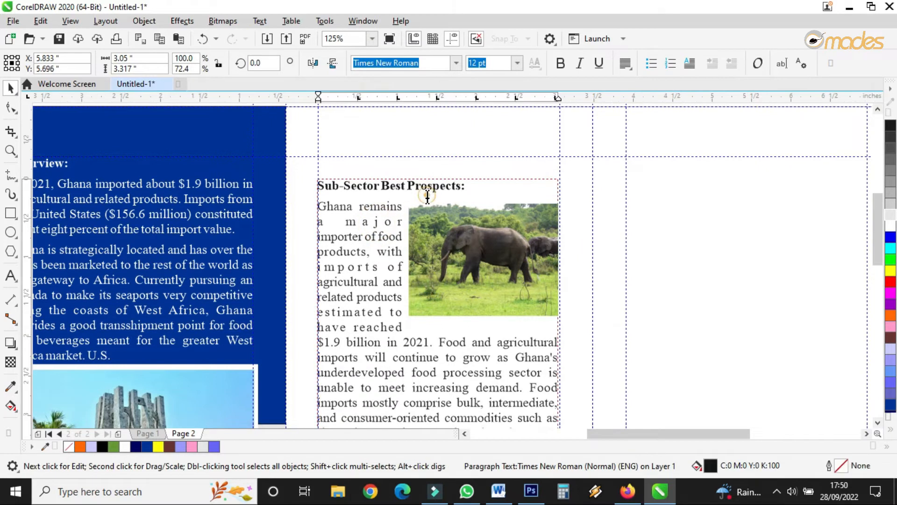
drag(469, 184, 313, 183)
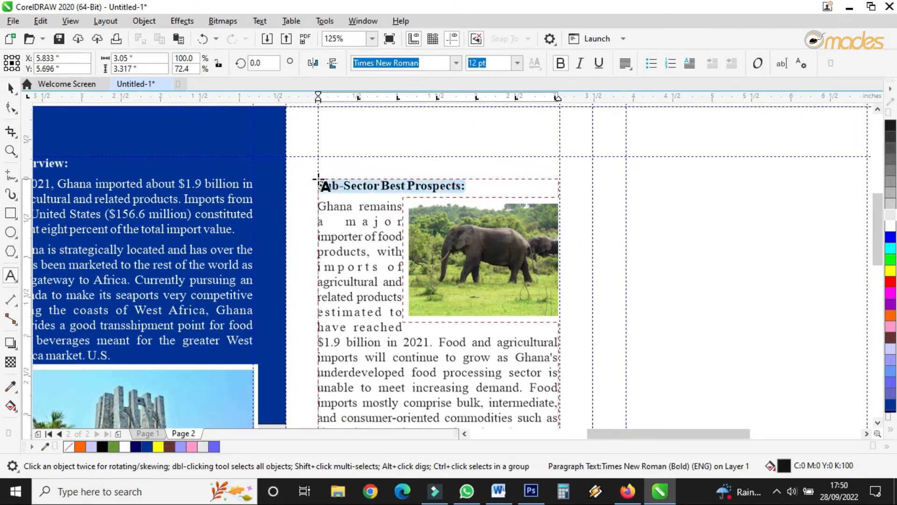
key(ctrl+x)
click(394, 141)
key(ctrl+v)
click(318, 205)
click(320, 199)
click(320, 204)
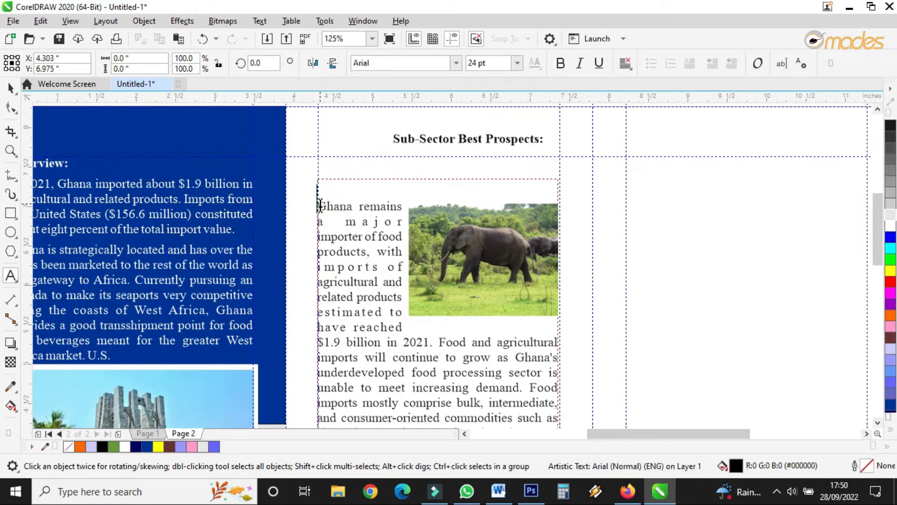
Step: Reposition the Sub-Sector text frame and move the 'Sub-Sector Best Prospects:' heading just above it
scroll(329, 220, up, 5)
click(307, 181)
click(293, 178)
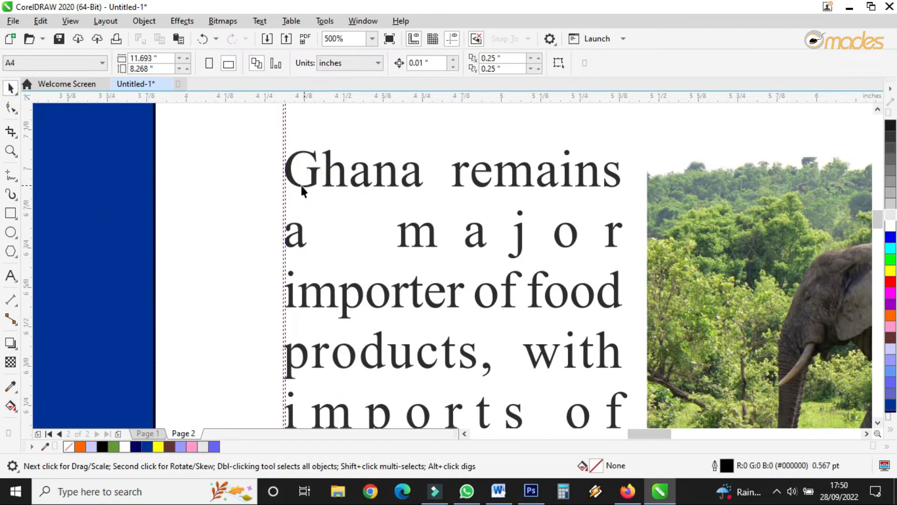
click(294, 180)
scroll(292, 182, down, 3)
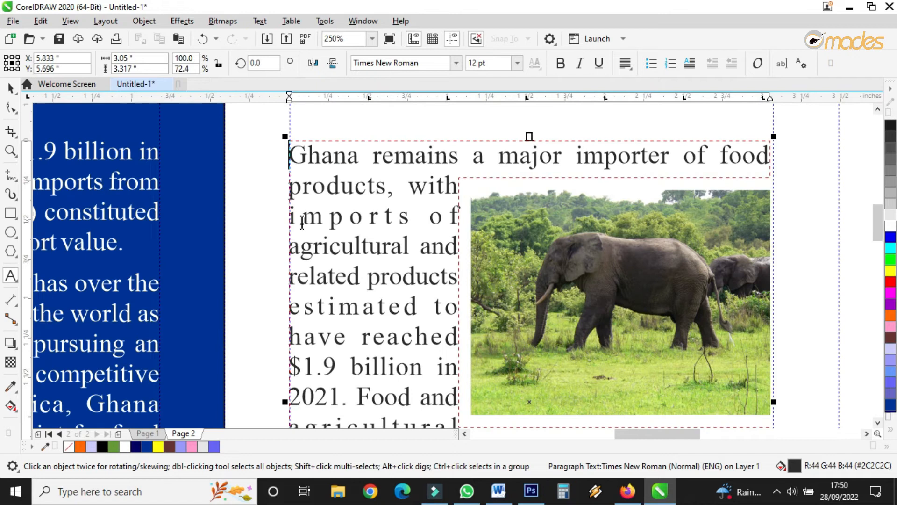
click(10, 87)
scroll(301, 237, down, 2)
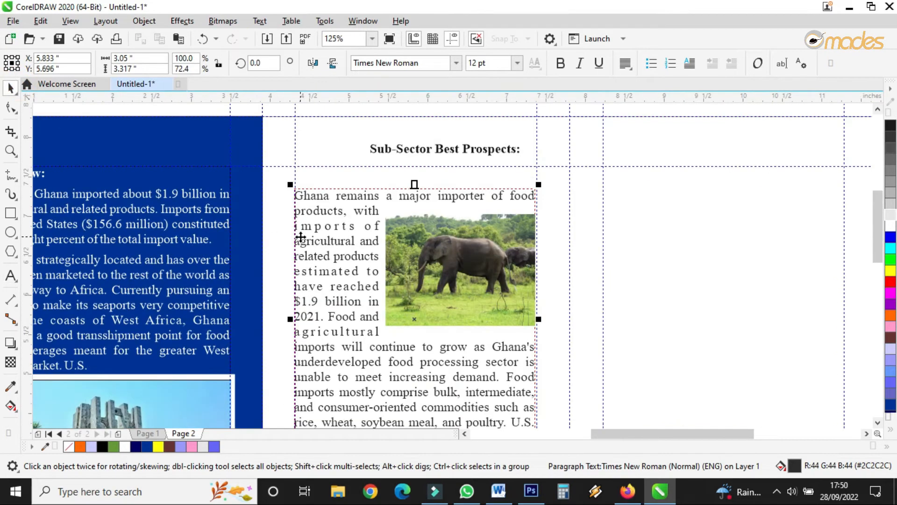
drag(355, 216, 353, 239)
drag(441, 158, 378, 205)
scroll(393, 186, up, 2)
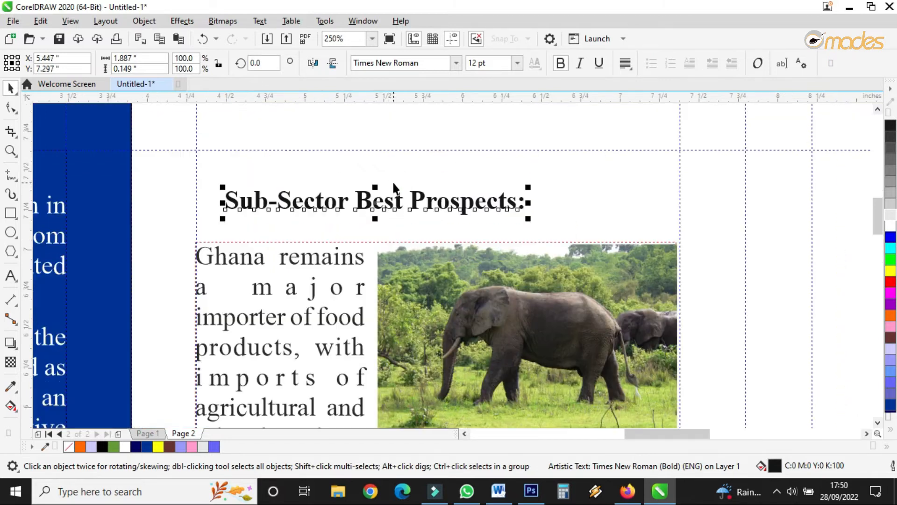
Step: Change the heading font to Monika and enlarge it to about 17.7 pt across the top of panel 3
click(457, 64)
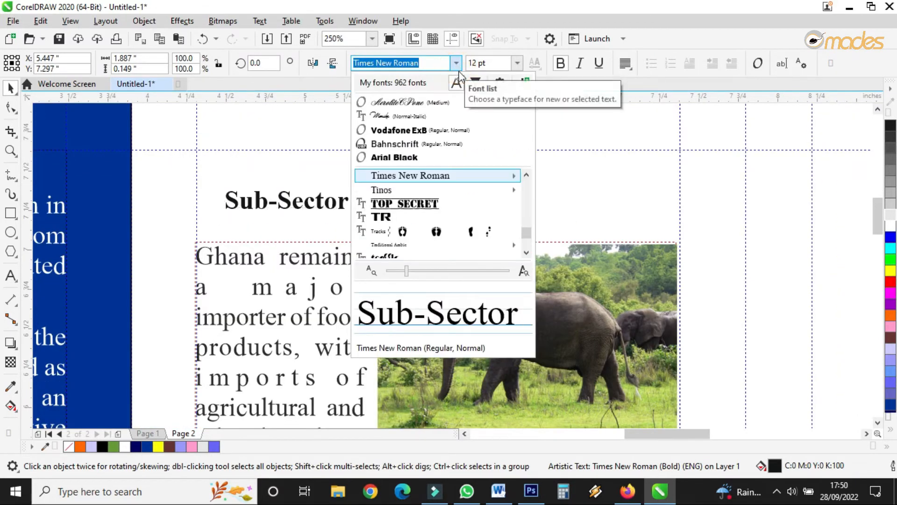
click(420, 115)
drag(529, 175, 677, 126)
drag(443, 189, 436, 198)
scroll(351, 145, down, 5)
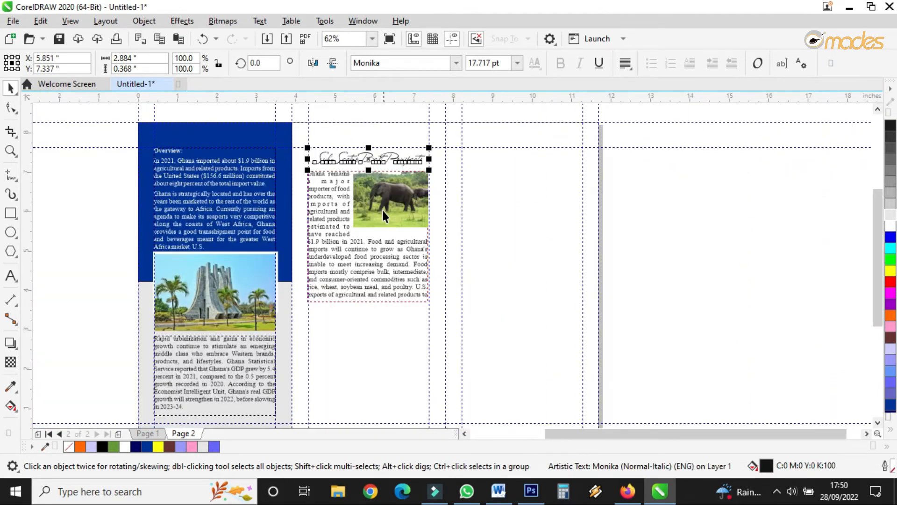
Step: Extend the Sub-Sector text frame downward so more of the paragraph shows
click(405, 287)
scroll(404, 287, up, 2)
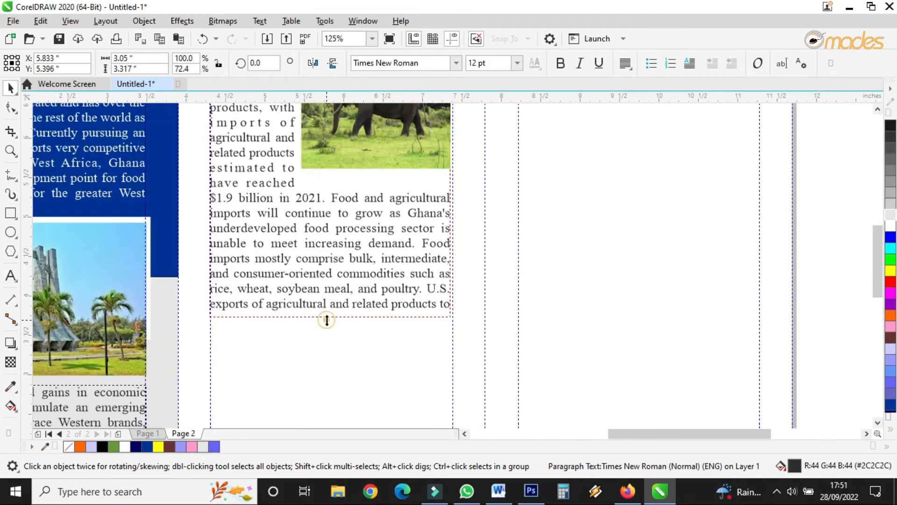
drag(327, 320, 330, 356)
drag(457, 204, 459, 204)
click(456, 198)
click(439, 190)
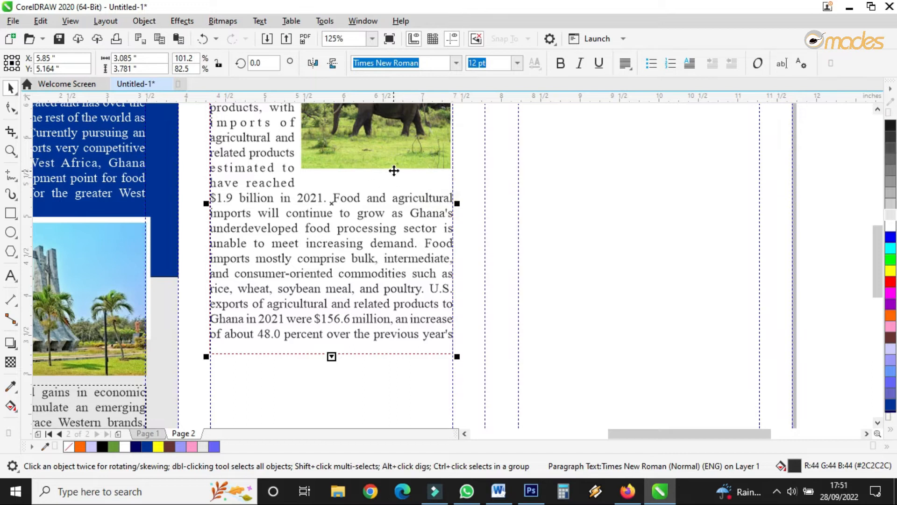
Step: Crop the bottom edge of the elephant photo slightly with the Shape tool
click(361, 163)
click(11, 108)
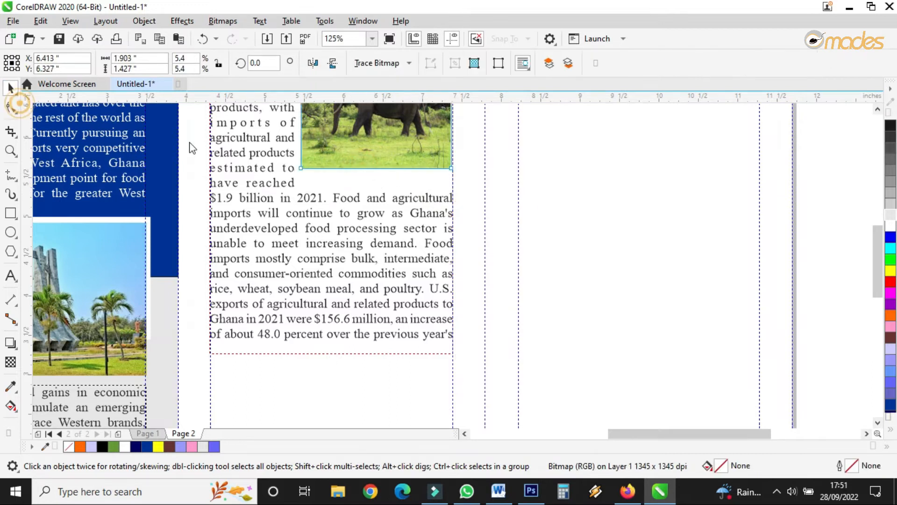
drag(282, 156, 450, 161)
click(12, 88)
click(514, 215)
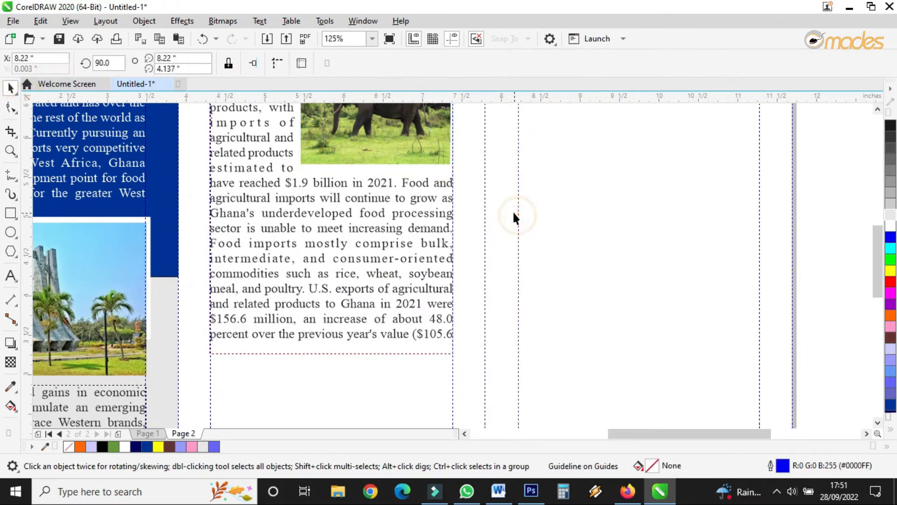
click(380, 234)
scroll(405, 199, down, 2)
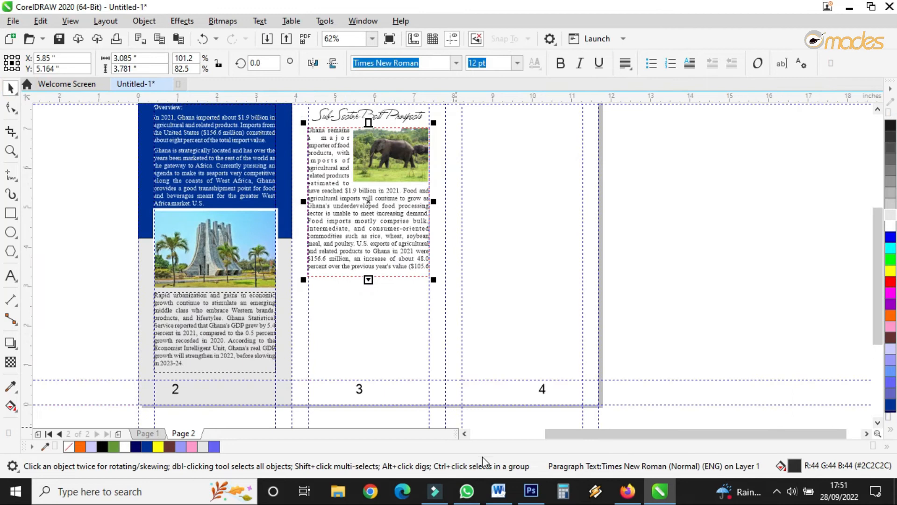
Step: Bring the waterfall photo from page 1 into panel 3 below the Sub-Sector text
click(152, 435)
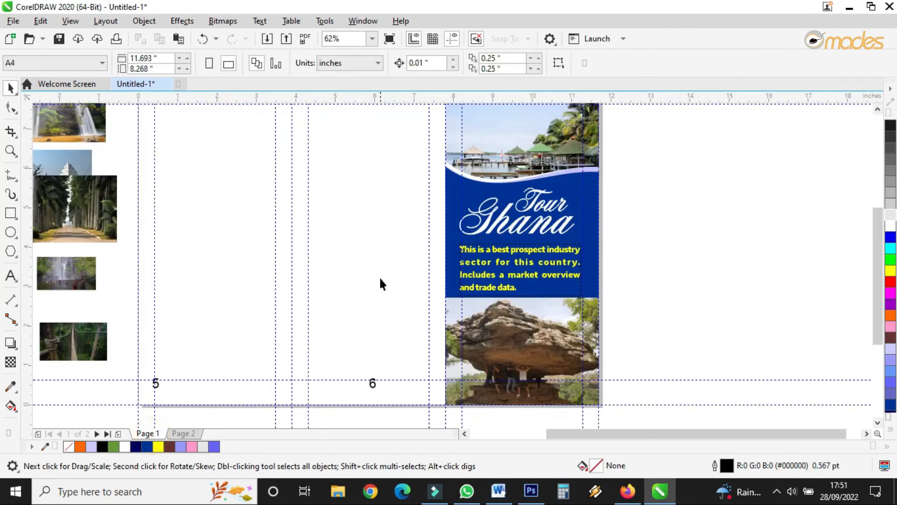
scroll(279, 240, up, 1)
scroll(555, 212, down, 1)
scroll(555, 212, down, 1)
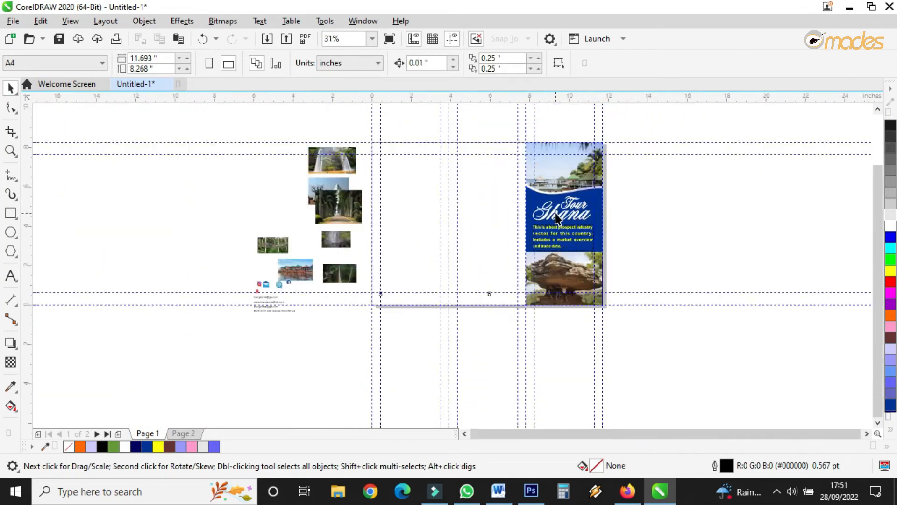
scroll(317, 158, up, 1)
drag(327, 166, 596, 315)
scroll(690, 347, up, 2)
scroll(518, 227, down, 2)
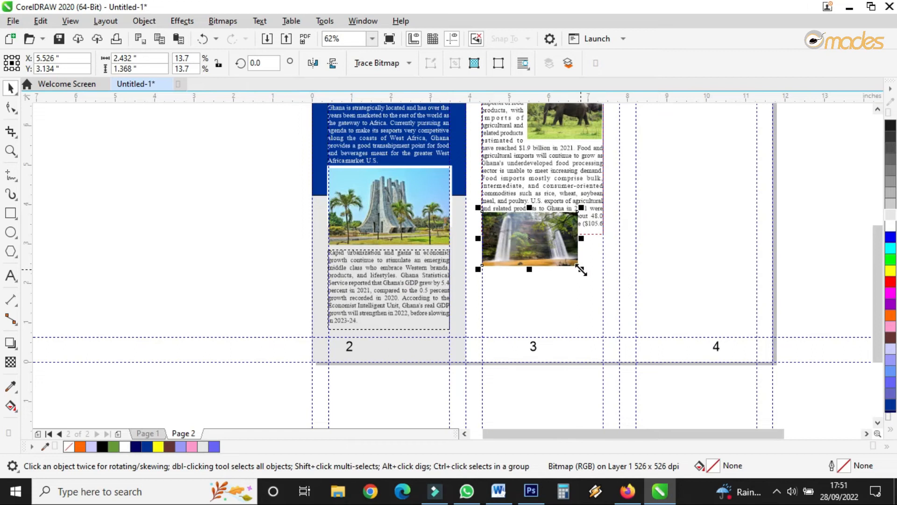
Step: Shrink the waterfall photo slightly and wrap the paragraph text around it with contour Straddle Text
scroll(581, 270, down, 1)
scroll(581, 270, up, 1)
drag(581, 270, 570, 263)
scroll(575, 244, up, 2)
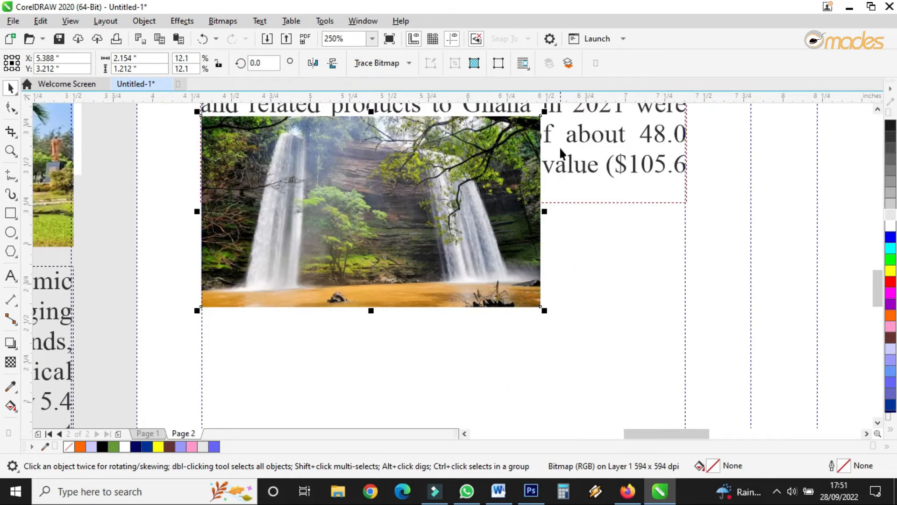
click(523, 63)
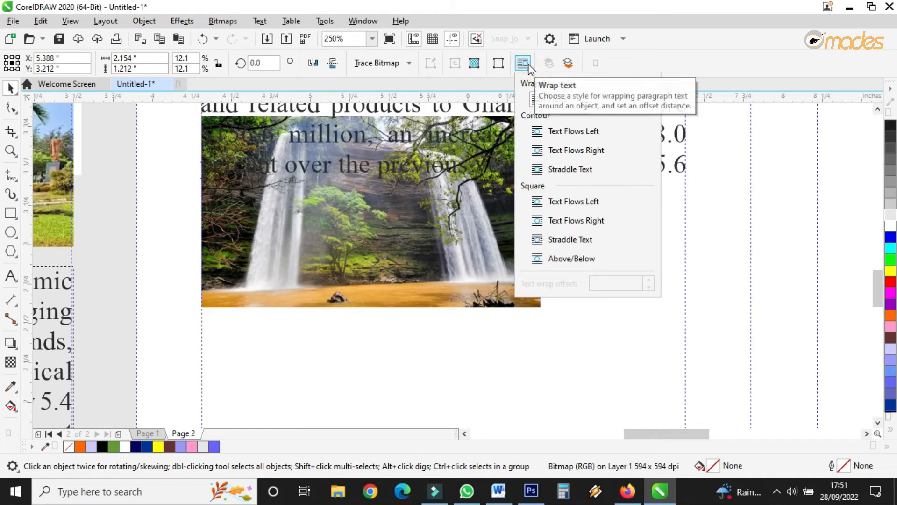
click(537, 169)
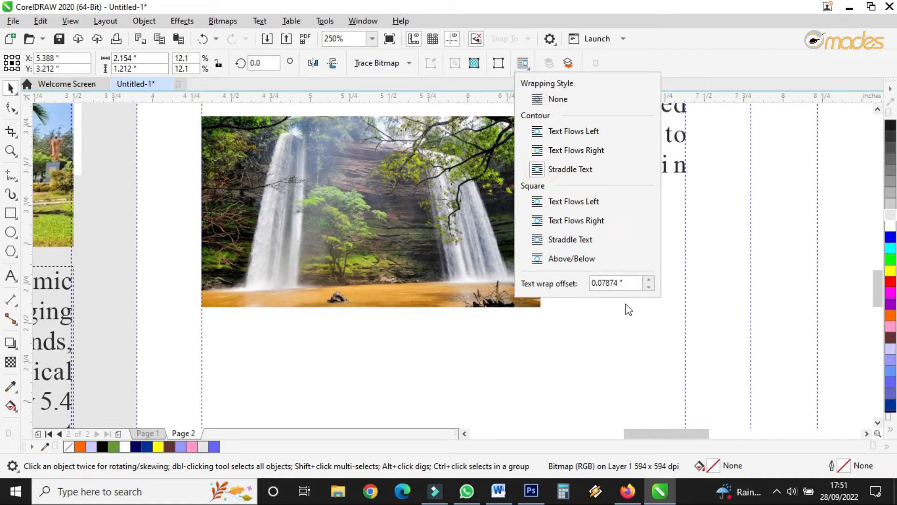
click(673, 331)
Step: Move the waterfall photo lower into the paragraph at the left of the frame
scroll(375, 248, down, 1)
drag(372, 252, 410, 332)
click(467, 192)
scroll(417, 276, down, 1)
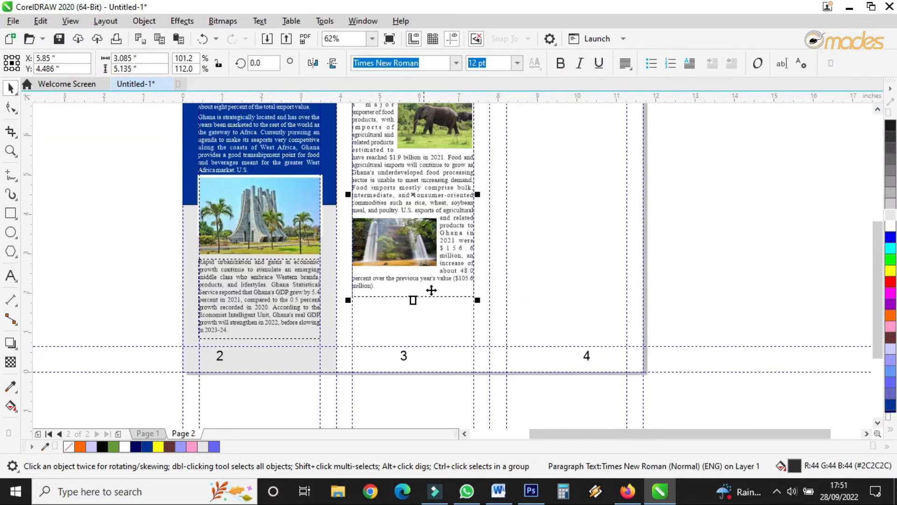
Step: Copy the 'Although U.S. exports to Ghana…' paragraph from the Word document
click(498, 490)
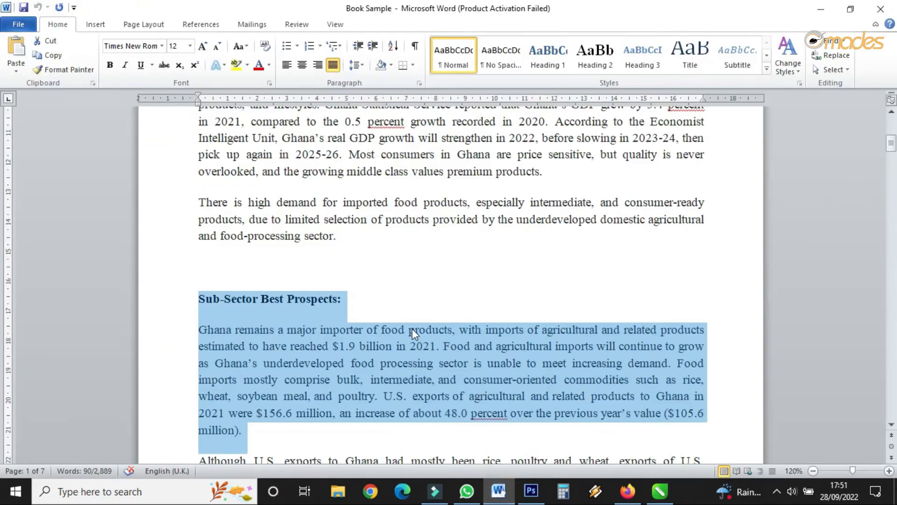
scroll(363, 312, down, 2)
scroll(362, 312, down, 2)
drag(197, 311, 335, 412)
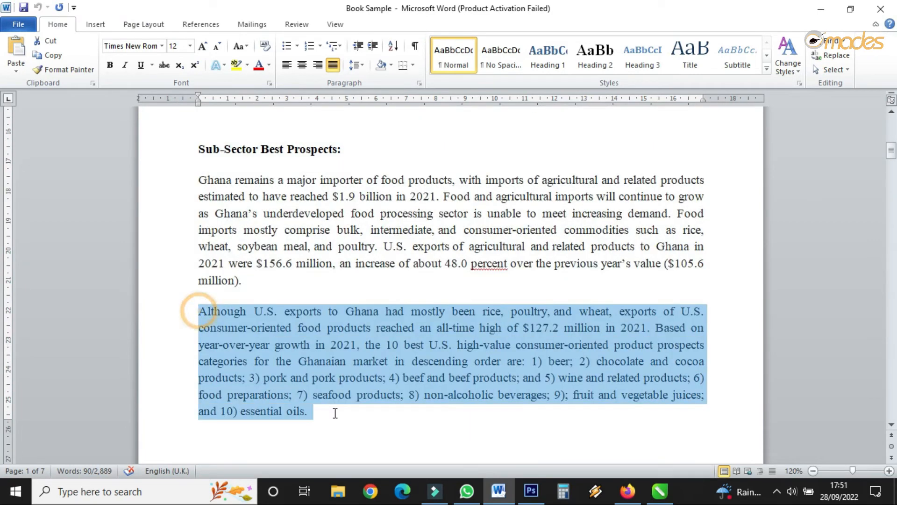
right_click(297, 353)
click(341, 157)
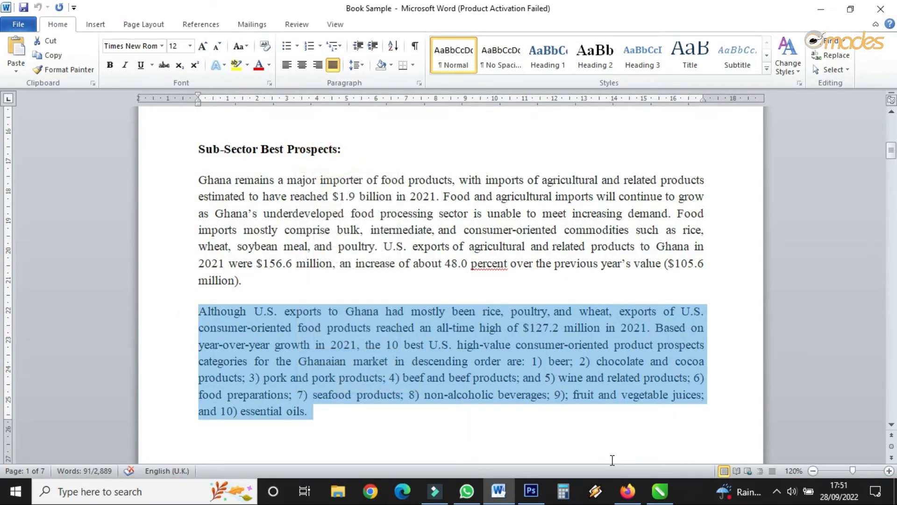
Step: Extend the text frame and paste the copied paragraph after a blank line at the end of the Sub-Sector text
click(659, 491)
scroll(428, 314, up, 2)
double_click(385, 271)
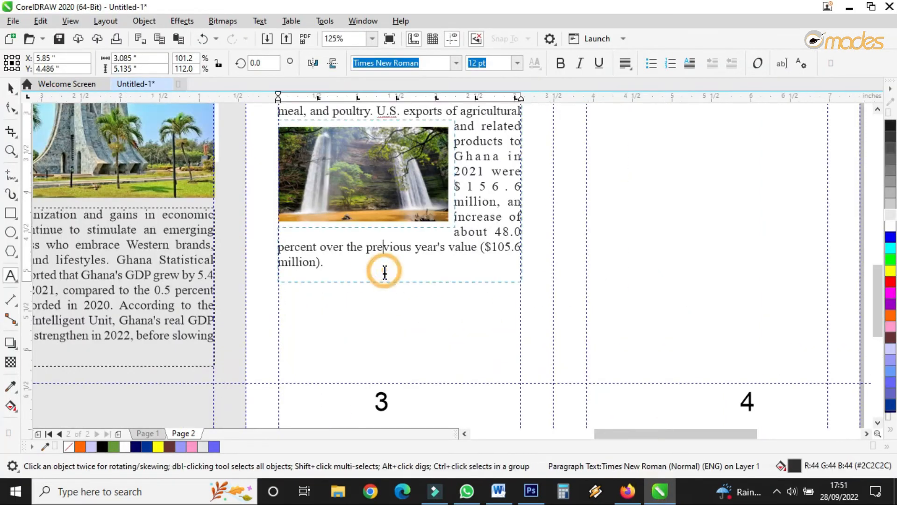
scroll(377, 273, up, 1)
click(369, 271)
drag(425, 296, 424, 413)
click(331, 324)
key(Return)
right_click(325, 323)
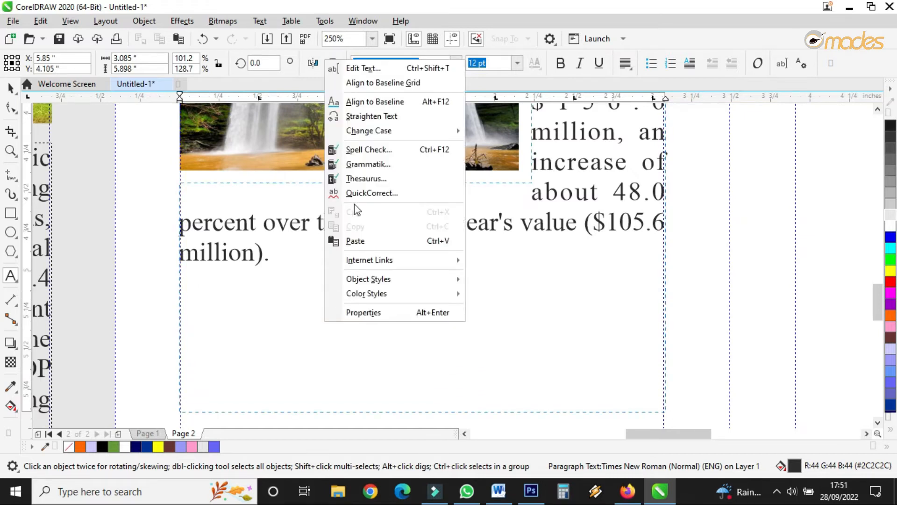
click(357, 241)
Step: Resize the text frame so its bottom sits at the panel's lower guideline
scroll(440, 206, down, 4)
scroll(441, 253, up, 1)
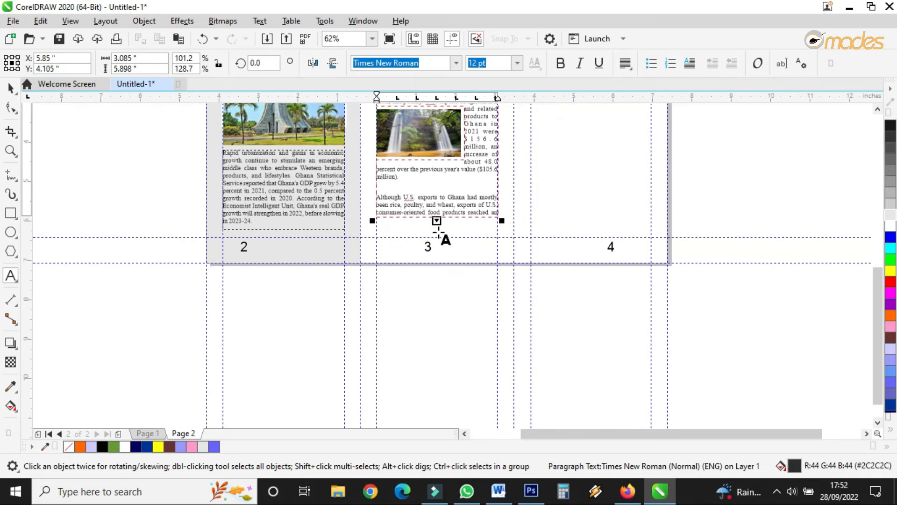
drag(437, 221, 447, 285)
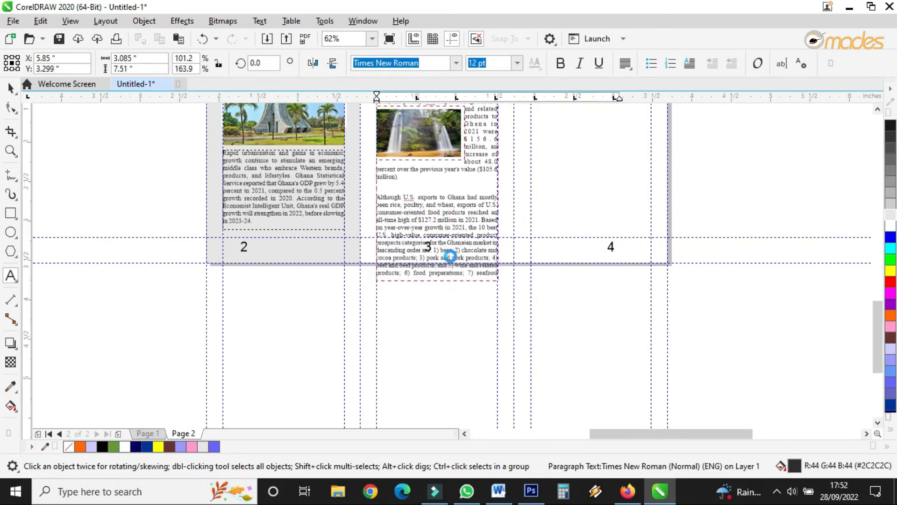
scroll(451, 258, up, 3)
scroll(451, 258, down, 3)
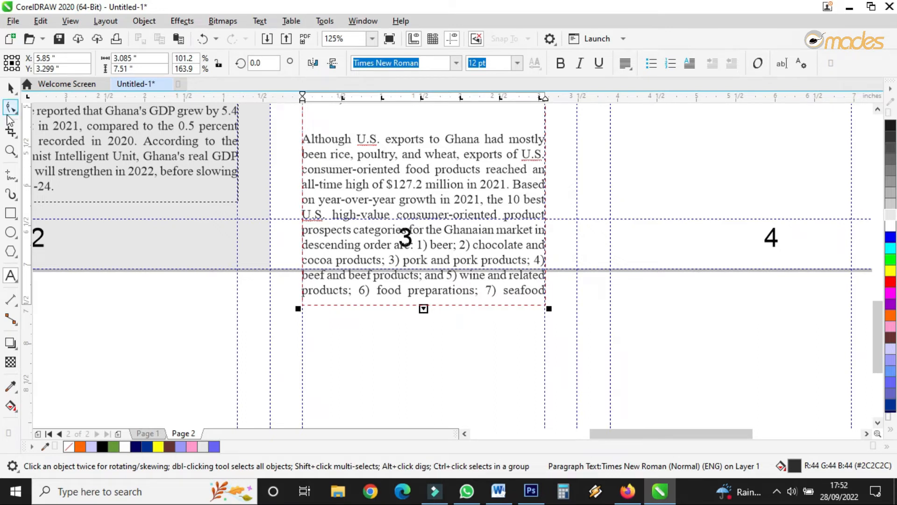
click(10, 87)
drag(423, 309, 429, 226)
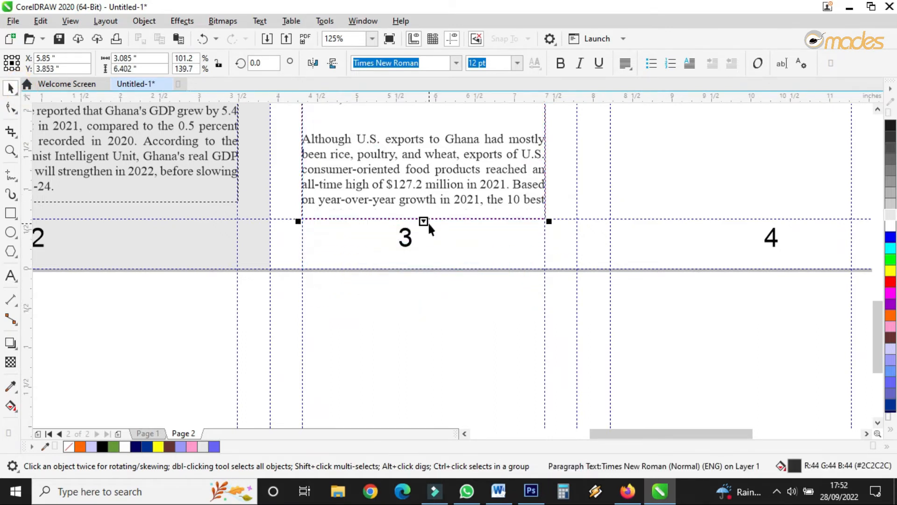
scroll(292, 312, down, 3)
scroll(260, 287, up, 2)
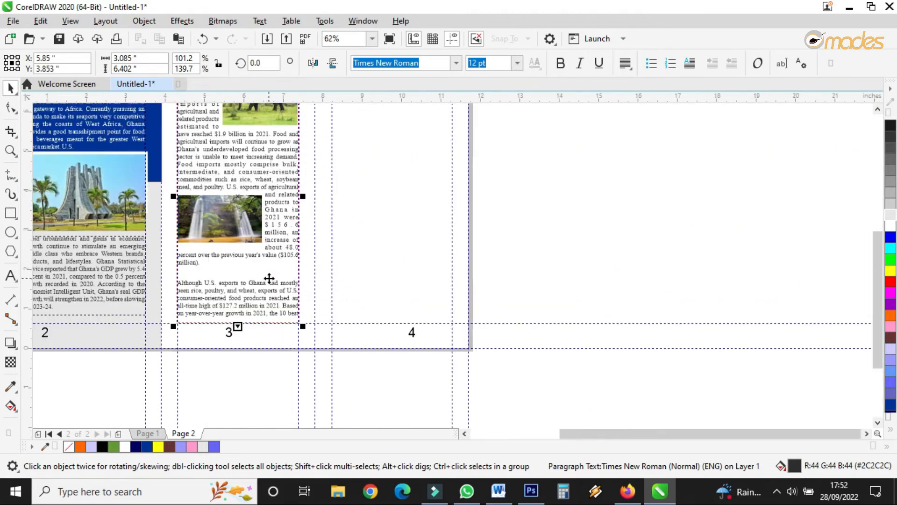
scroll(259, 272, up, 2)
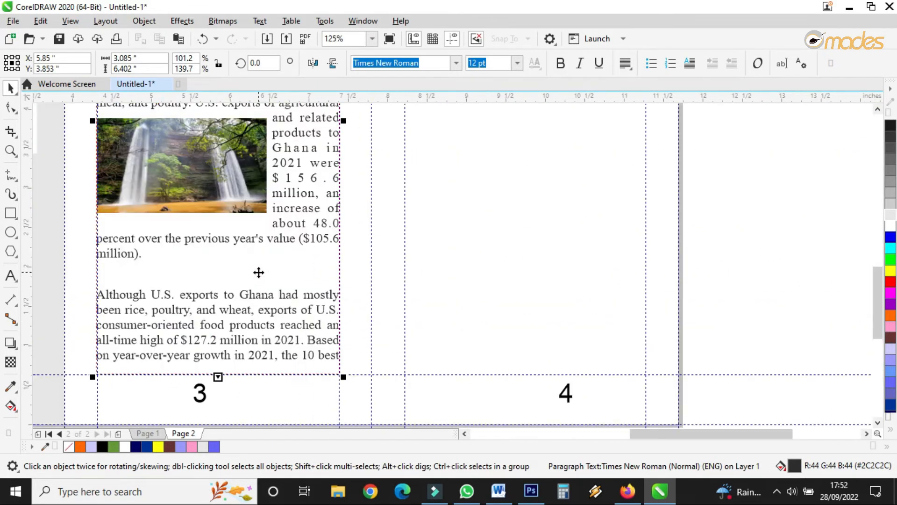
Step: Reduce the waterfall photo's height slightly so the text reflows beneath it
double_click(143, 277)
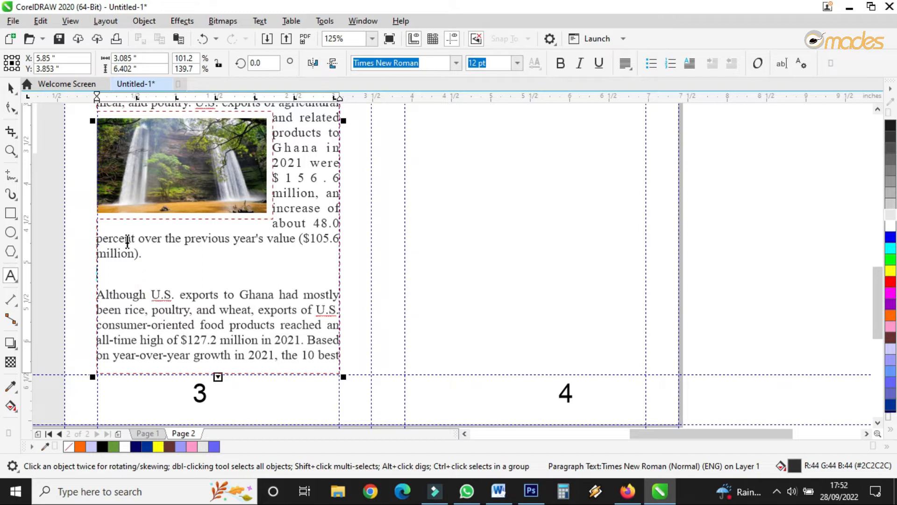
click(8, 88)
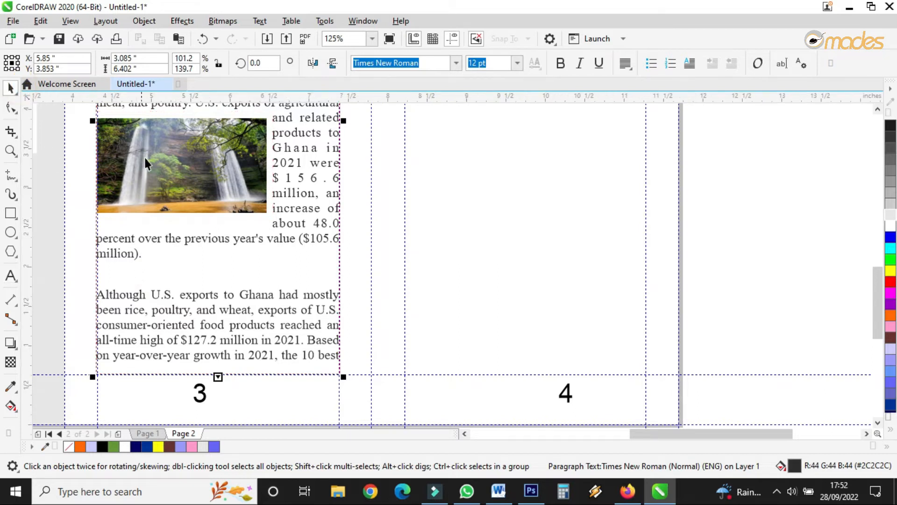
click(145, 158)
drag(182, 217, 181, 210)
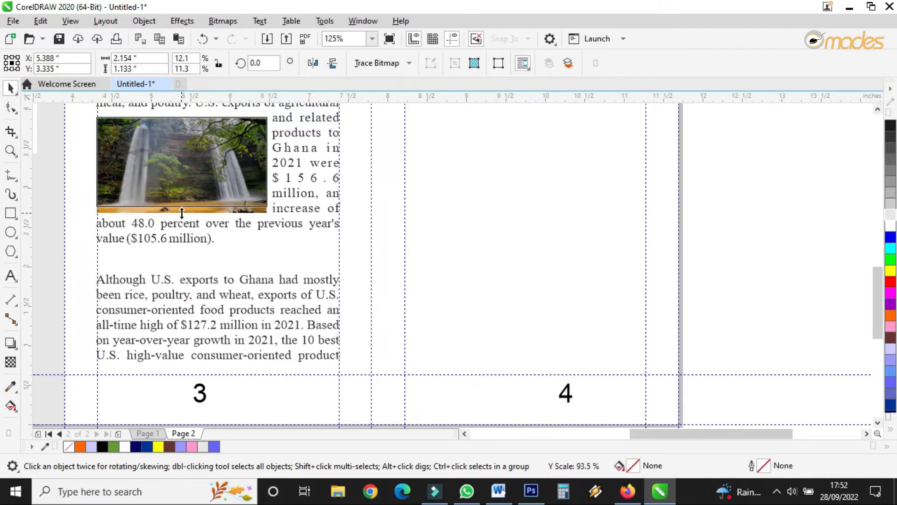
click(147, 286)
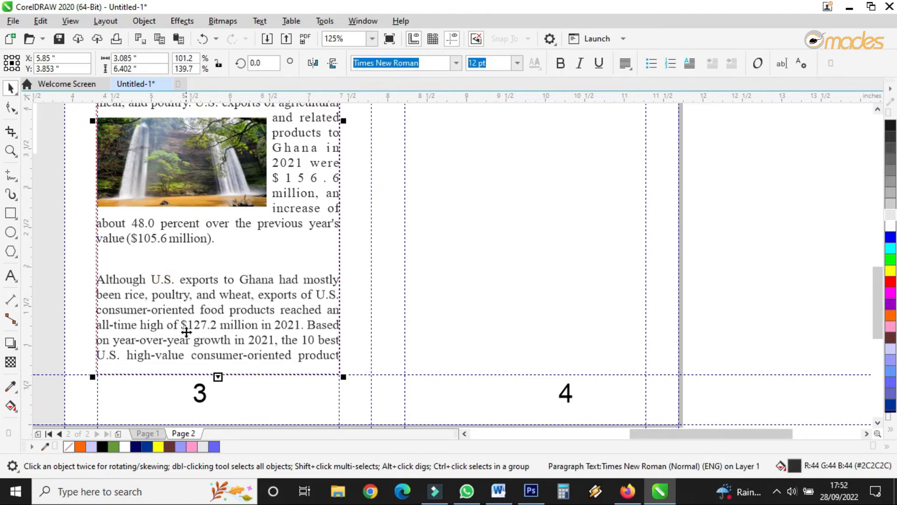
Step: Flow the overflow text into a new linked frame at the top of panel 4
click(217, 376)
drag(410, 131, 646, 260)
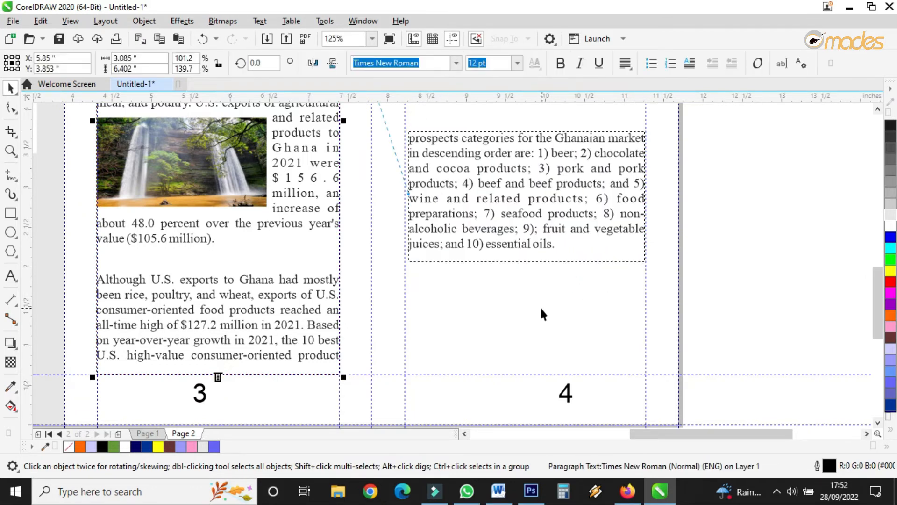
scroll(540, 306, down, 2)
scroll(540, 250, up, 1)
drag(534, 288, 534, 155)
scroll(539, 135, up, 4)
double_click(535, 155)
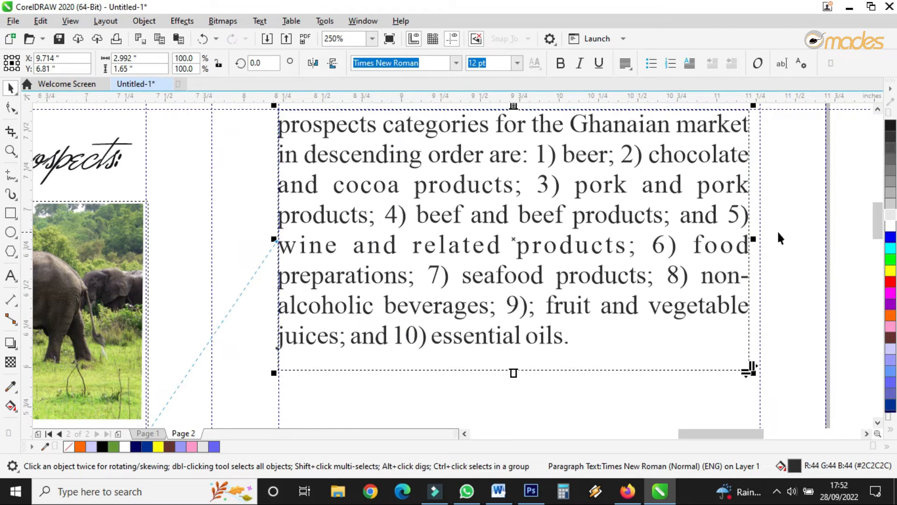
Step: Widen the panel 4 text frame so its right edge meets the panel's guideline
drag(753, 239, 764, 247)
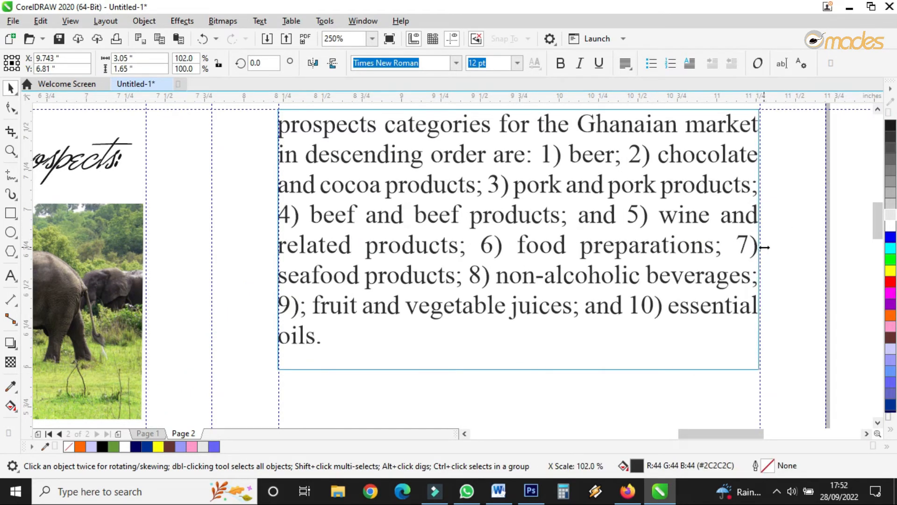
scroll(644, 223, down, 5)
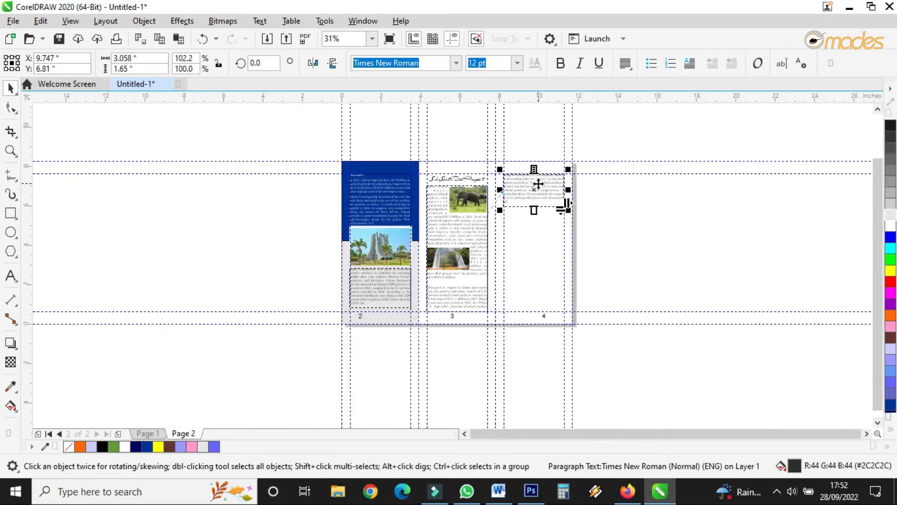
scroll(536, 184, up, 1)
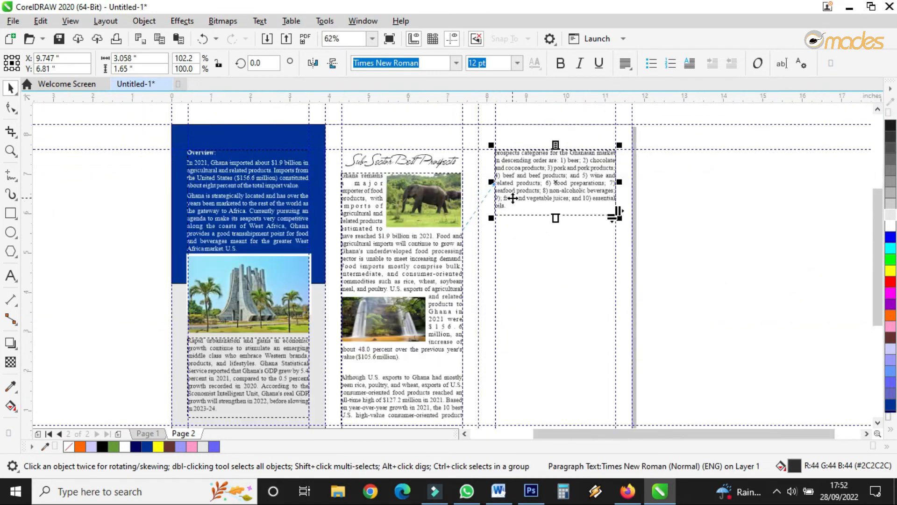
Step: Move the rope bridge photo from page 1 to the bottom of panel 4 on page 2 and enlarge it to span the panel
click(161, 434)
scroll(496, 209, down, 3)
scroll(495, 209, up, 3)
scroll(311, 260, down, 2)
scroll(299, 293, up, 4)
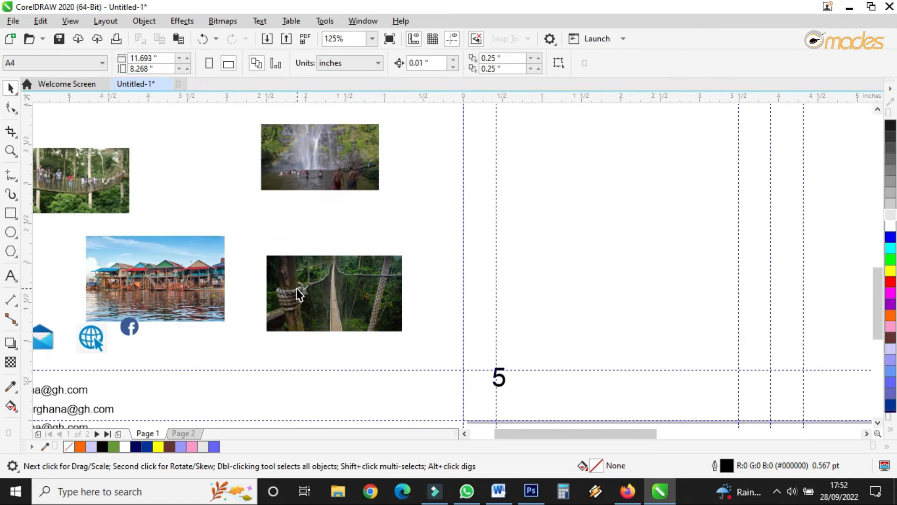
scroll(162, 290, down, 2)
drag(215, 292, 647, 328)
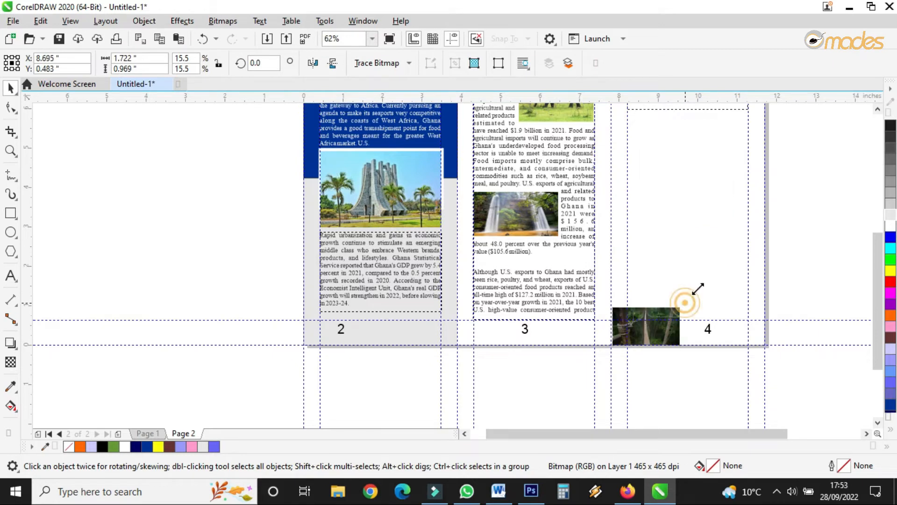
drag(684, 302, 768, 203)
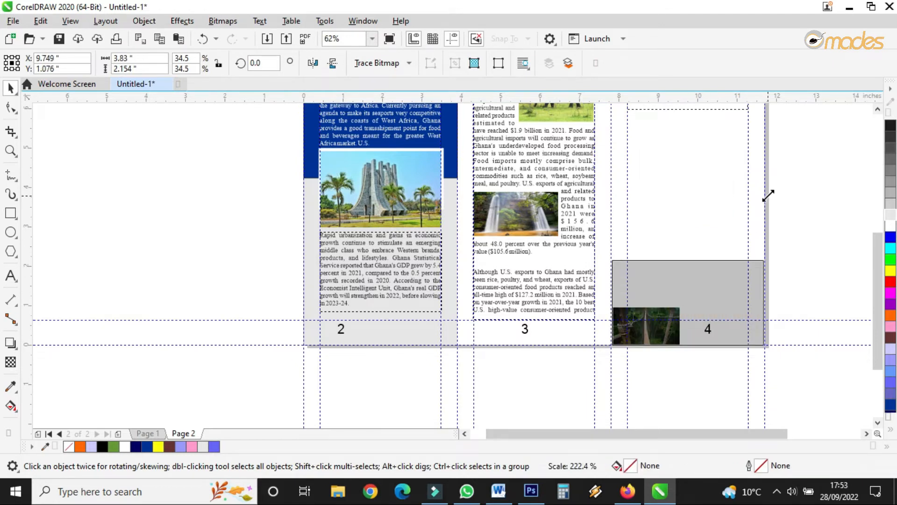
drag(768, 189, 769, 185)
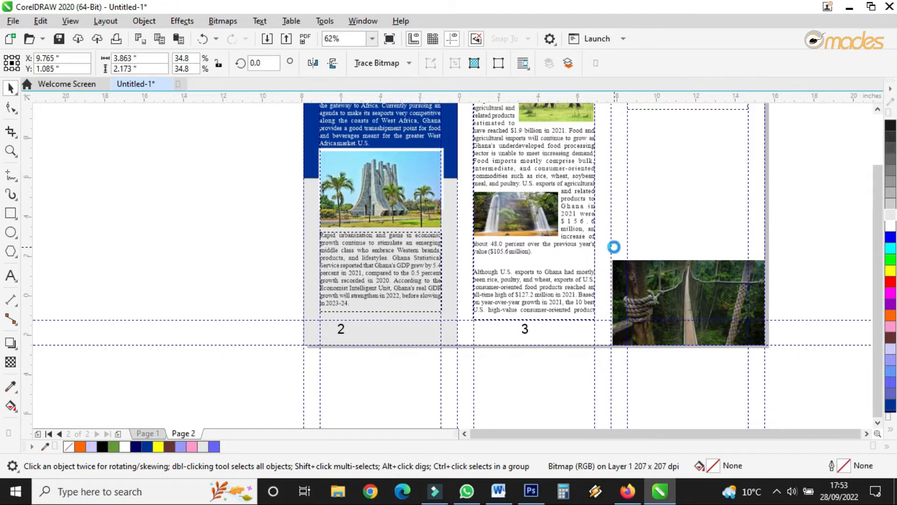
Step: Copy the Automotive Sector introductory paragraphs from the Word document
scroll(657, 208, down, 2)
scroll(556, 205, up, 3)
click(556, 209)
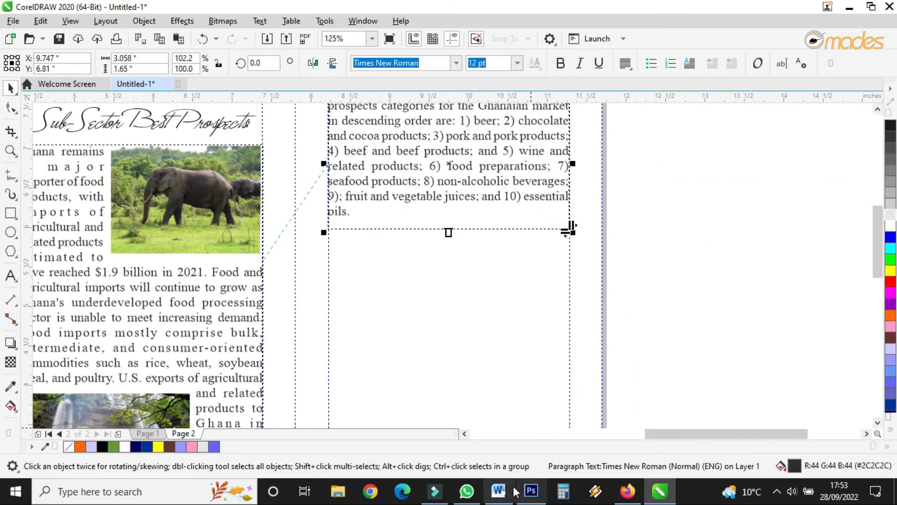
click(498, 491)
scroll(489, 260, down, 4)
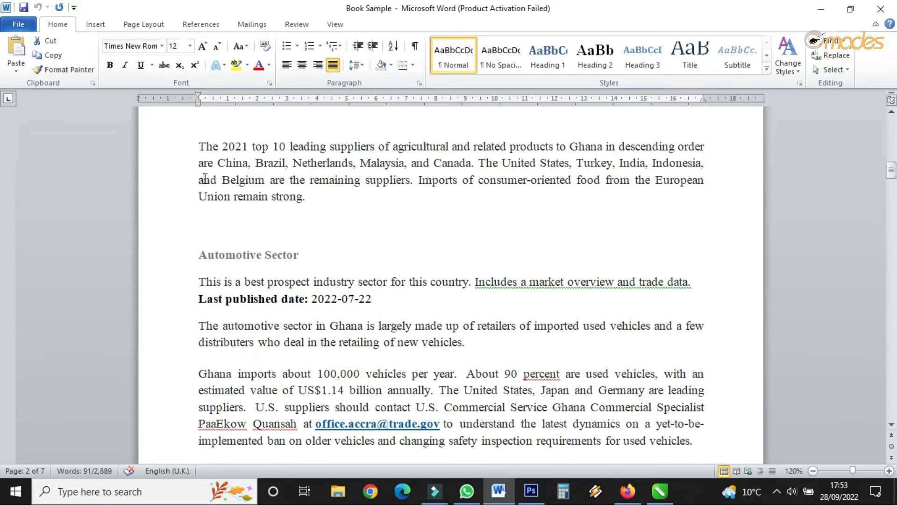
drag(194, 281, 692, 306)
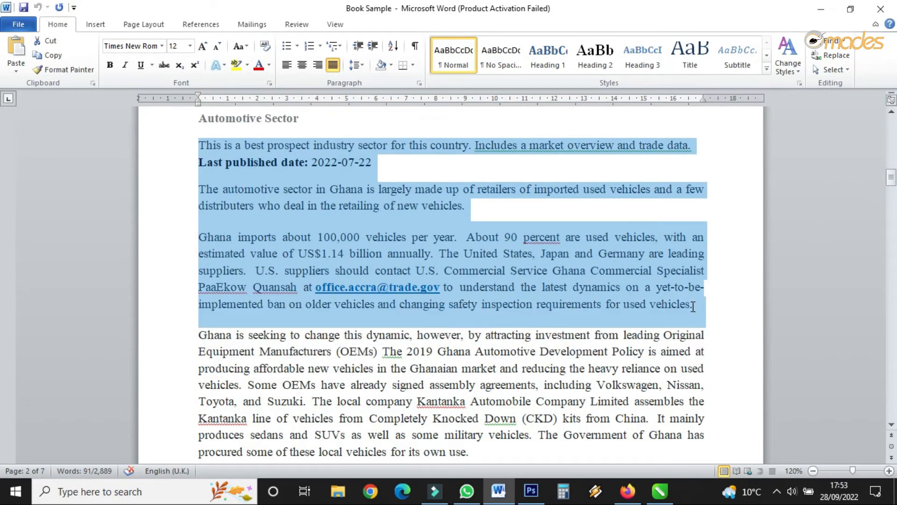
right_click(600, 248)
click(637, 43)
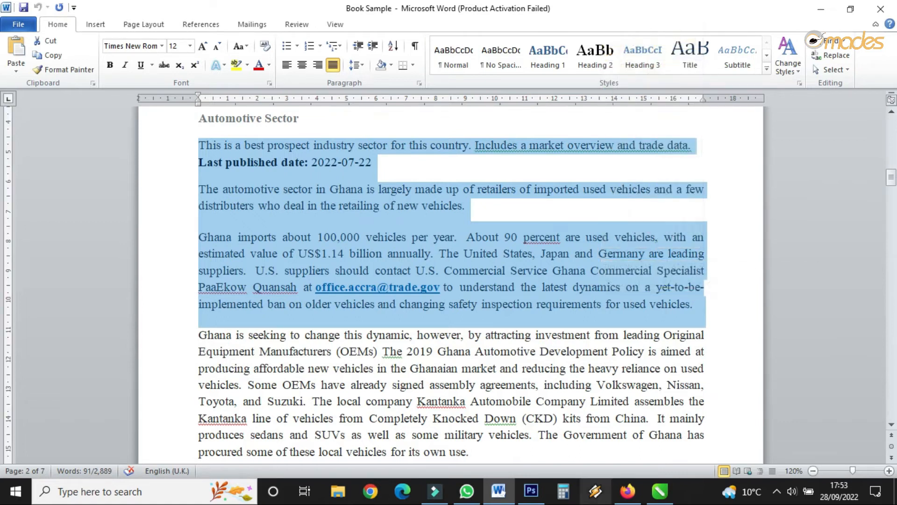
click(660, 491)
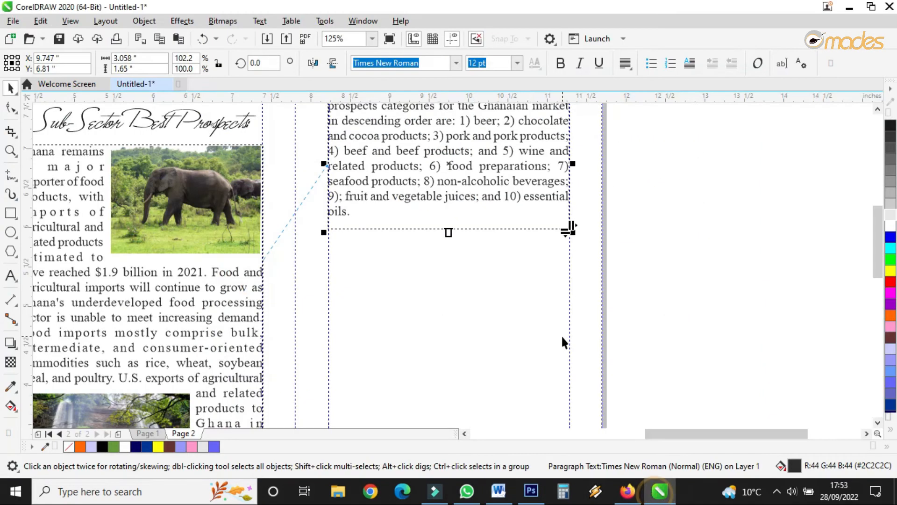
Step: Paste the copied paragraphs at the end of the panel 4 text and extend the frame downward to fit them
double_click(462, 216)
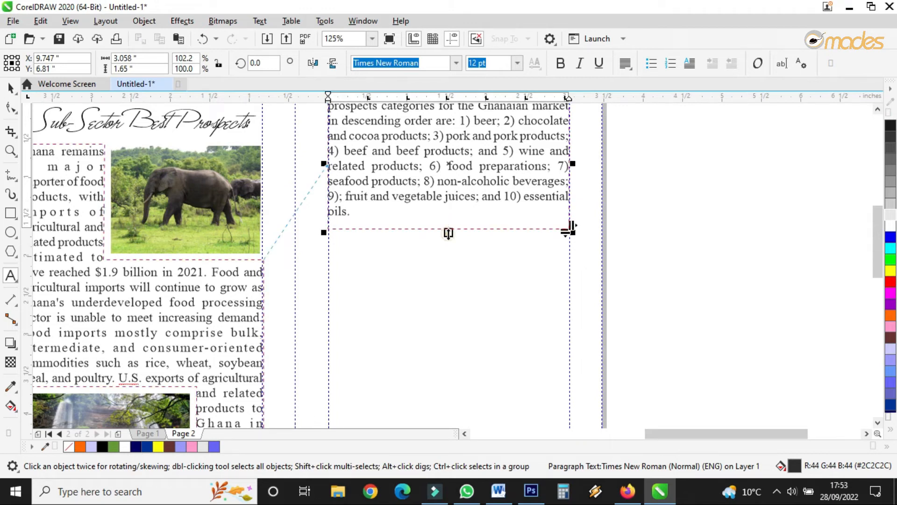
drag(448, 232, 448, 411)
scroll(467, 237, down, 3)
scroll(474, 336, up, 3)
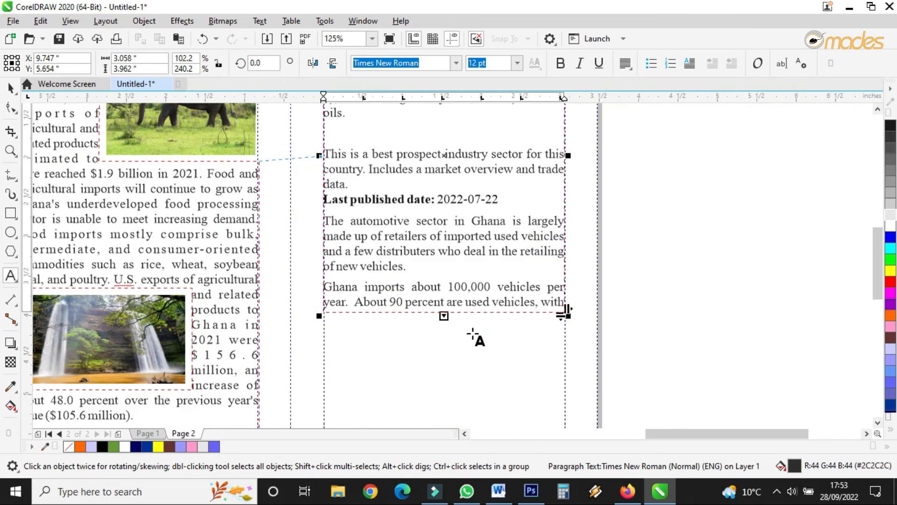
drag(444, 317, 437, 456)
scroll(478, 267, down, 2)
scroll(460, 324, up, 4)
Step: Delete the pasted 'This is a best prospect industry sector…' sentence so the text starts with Last published date
drag(435, 297, 435, 363)
drag(352, 273, 637, 280)
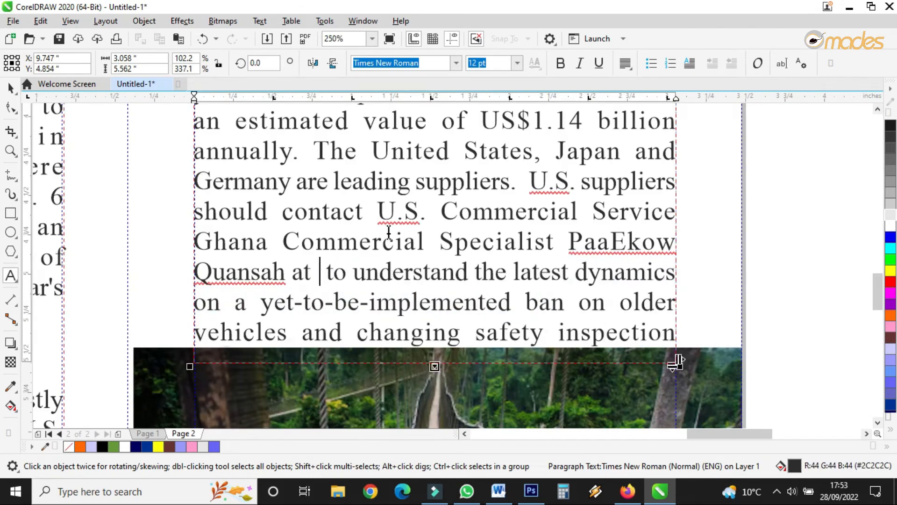
scroll(389, 232, down, 3)
scroll(411, 160, up, 3)
drag(333, 203, 203, 144)
key(Delete)
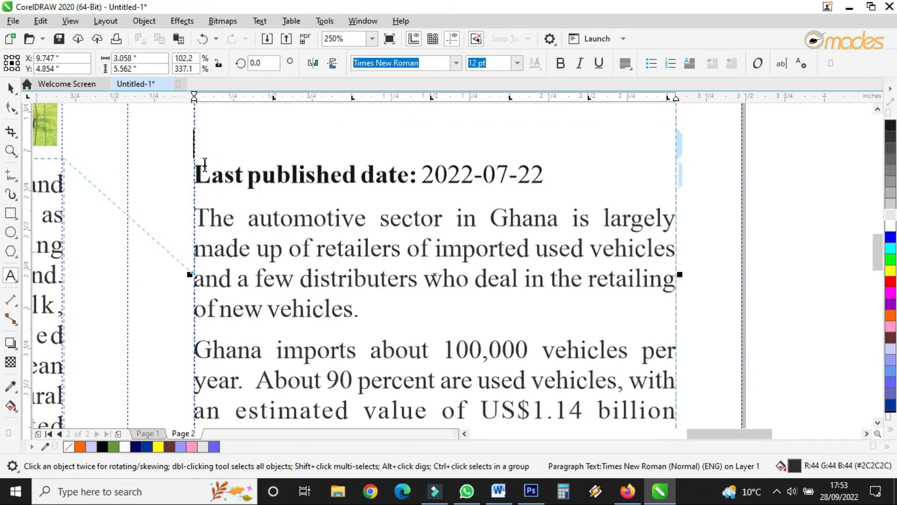
click(198, 172)
scroll(400, 171, down, 3)
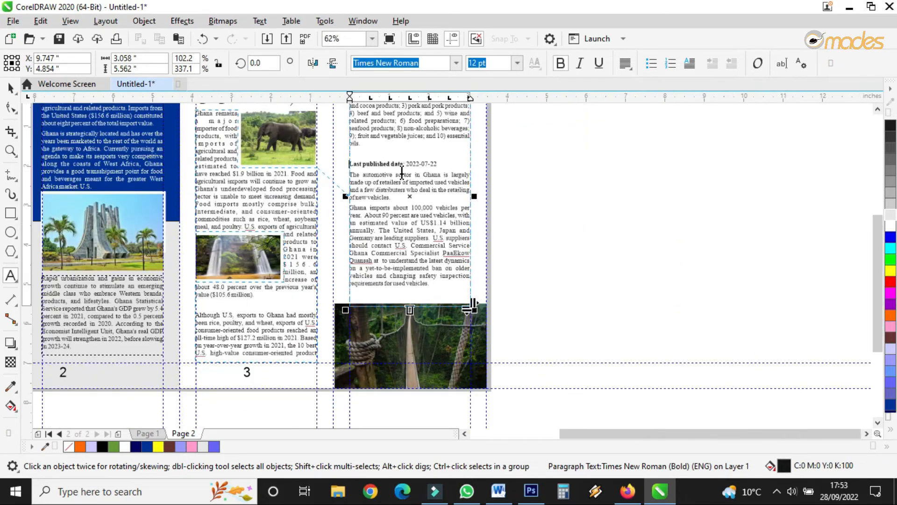
scroll(402, 246, down, 2)
scroll(402, 246, up, 2)
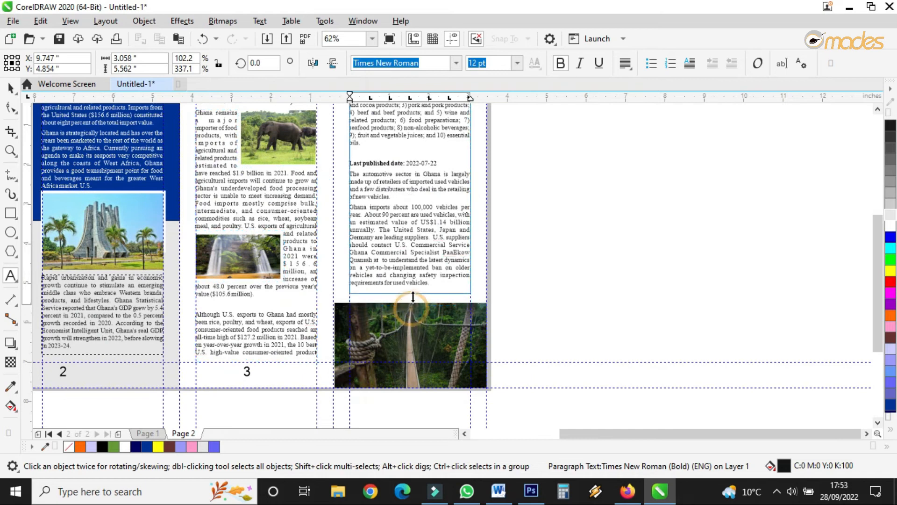
Step: Deselect everything and preview page 2 in full-screen view
click(10, 87)
click(606, 239)
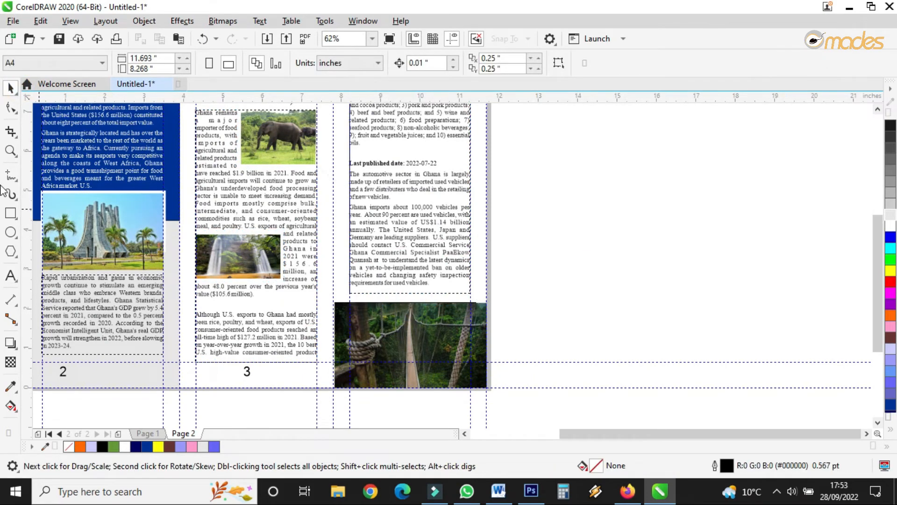
click(11, 150)
scroll(464, 302, down, 2)
drag(344, 238, 481, 331)
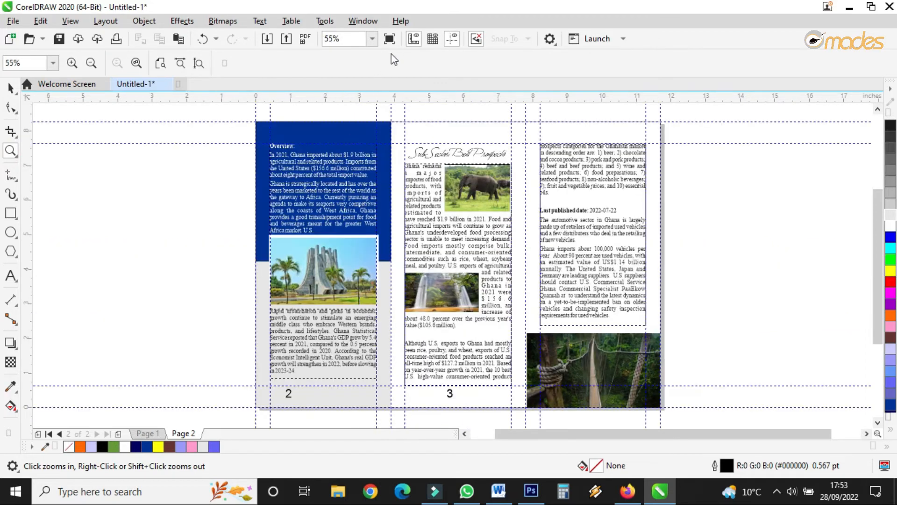
click(389, 39)
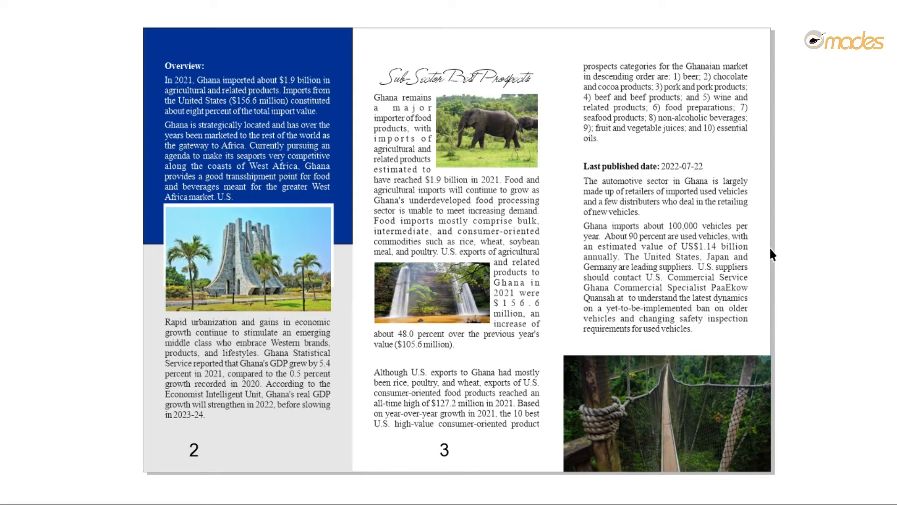
click(769, 246)
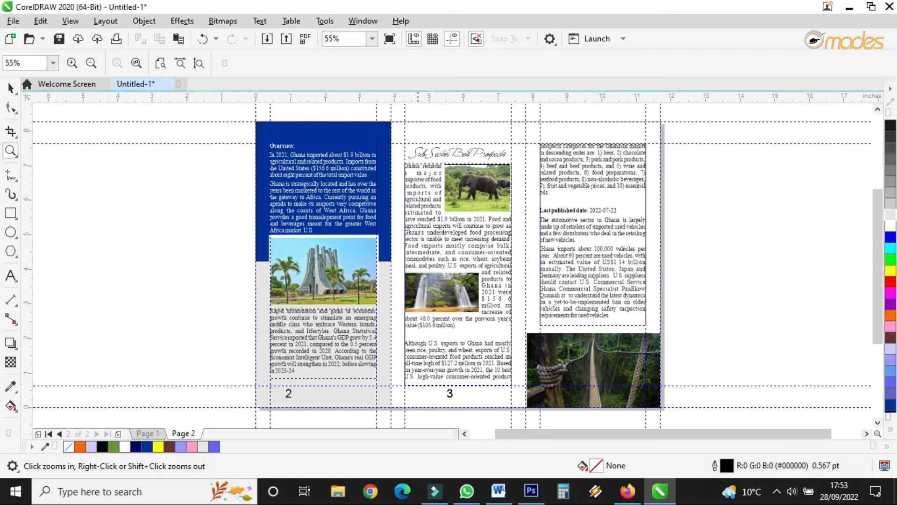
click(7, 90)
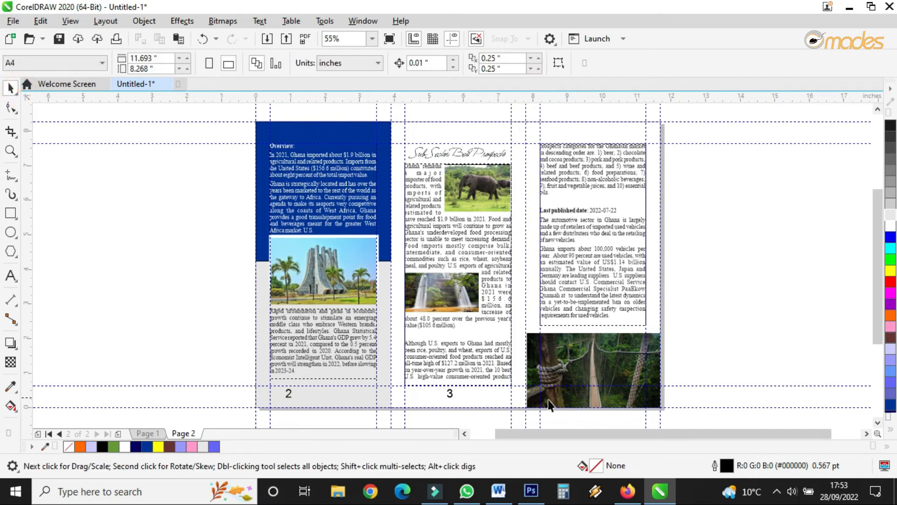
scroll(472, 408, down, 2)
scroll(471, 408, up, 4)
drag(651, 419, 678, 400)
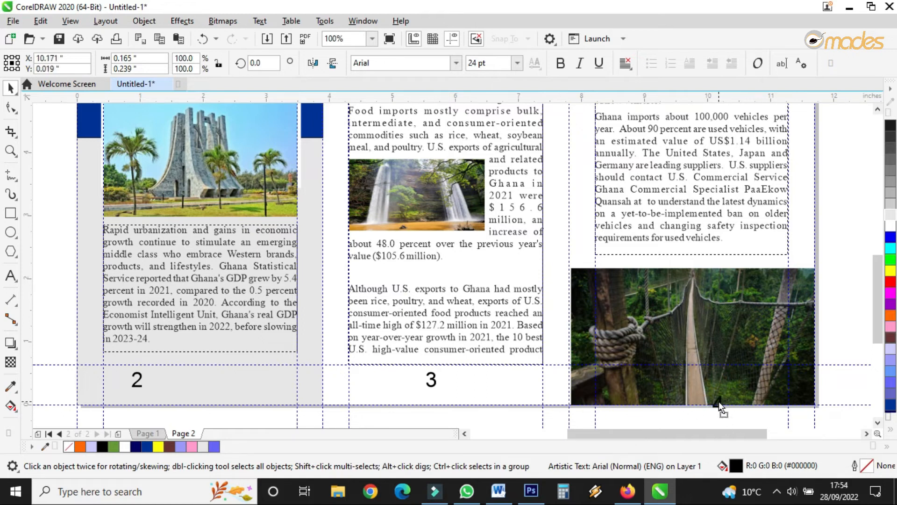
Step: Place the palm-lined avenue photo in the first panel of page 1 and enlarge it to about 3.06 x 2.23 in
click(148, 433)
scroll(394, 383, down, 2)
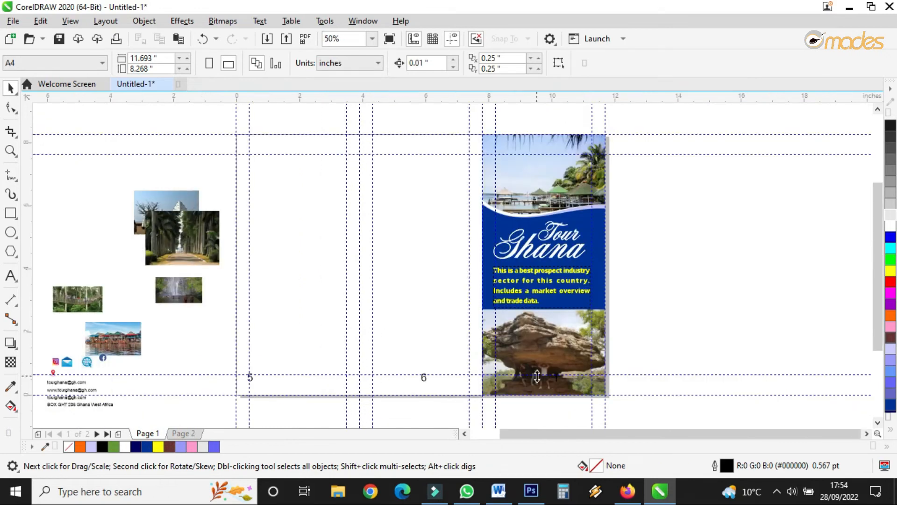
scroll(175, 221, up, 2)
scroll(198, 226, down, 1)
scroll(198, 225, up, 1)
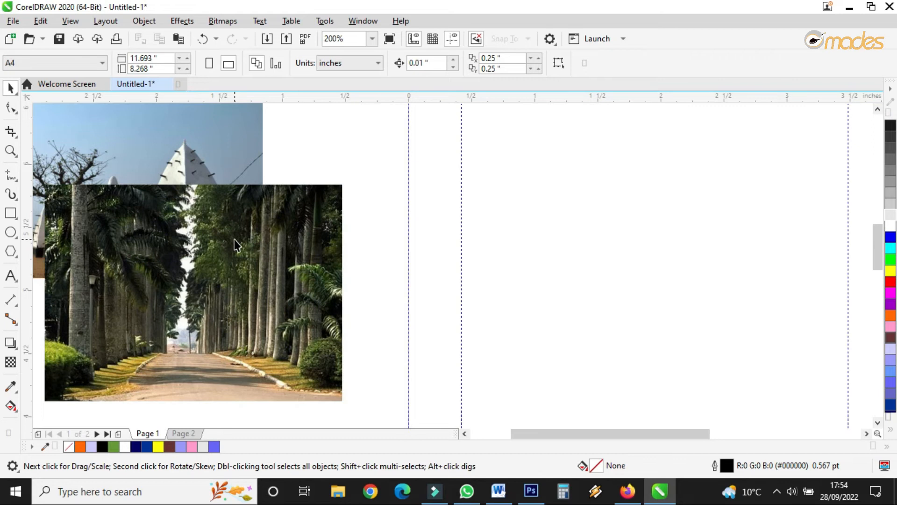
scroll(235, 241, down, 1)
drag(235, 243, 443, 200)
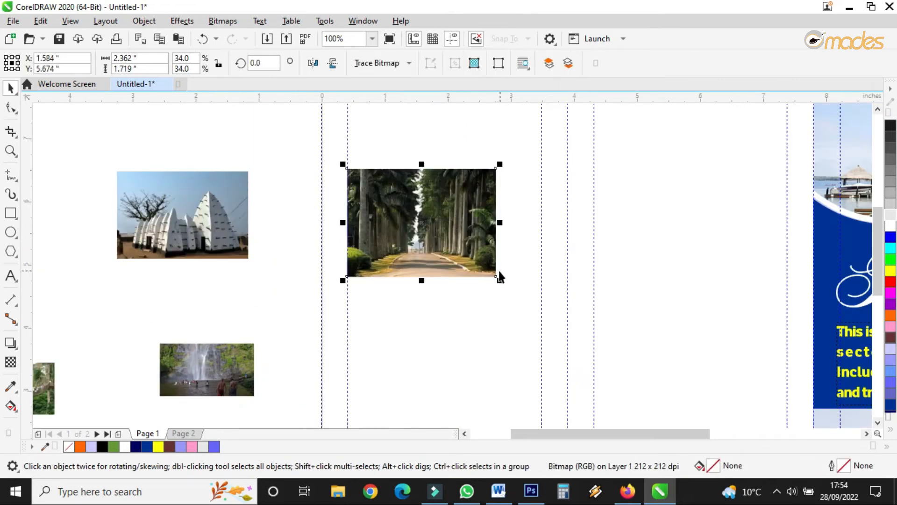
drag(501, 280, 541, 340)
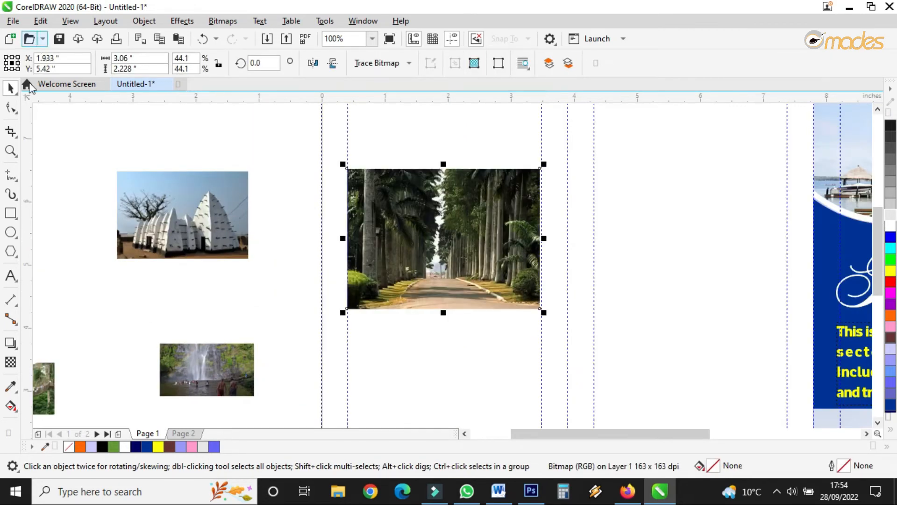
Step: Draw a white-filled rectangle about 3.18 x 2.40 in slightly larger than the avenue photo, around it
click(10, 213)
drag(337, 158, 545, 314)
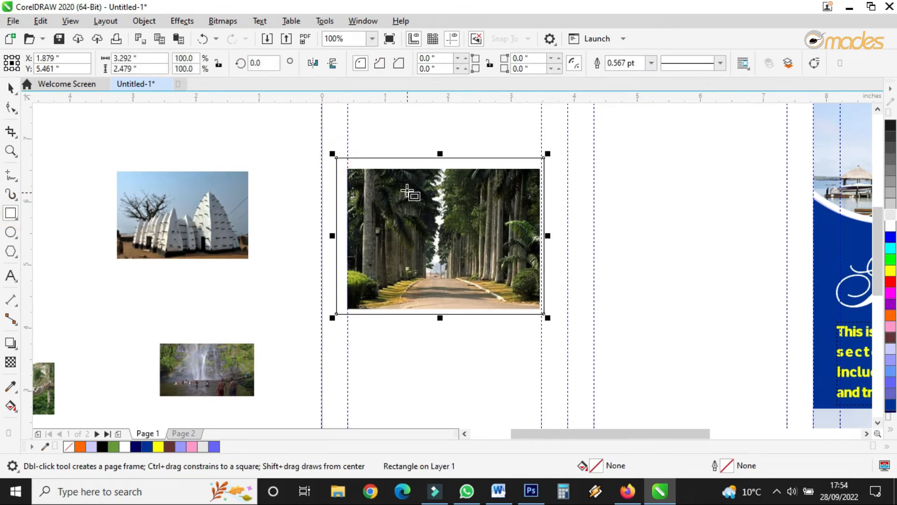
drag(331, 156, 333, 162)
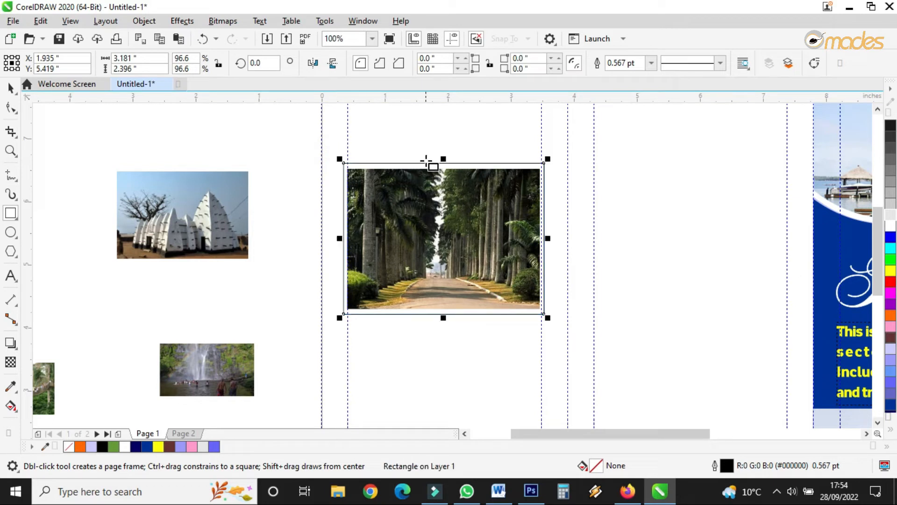
click(10, 88)
click(890, 226)
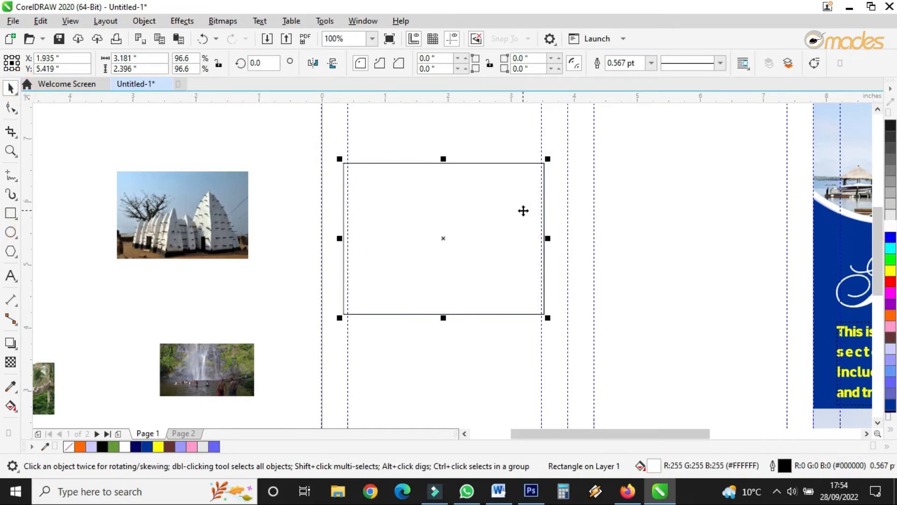
Step: Send the white rectangle to the back of the layer behind the photo
right_click(513, 209)
mouse_move(552, 203)
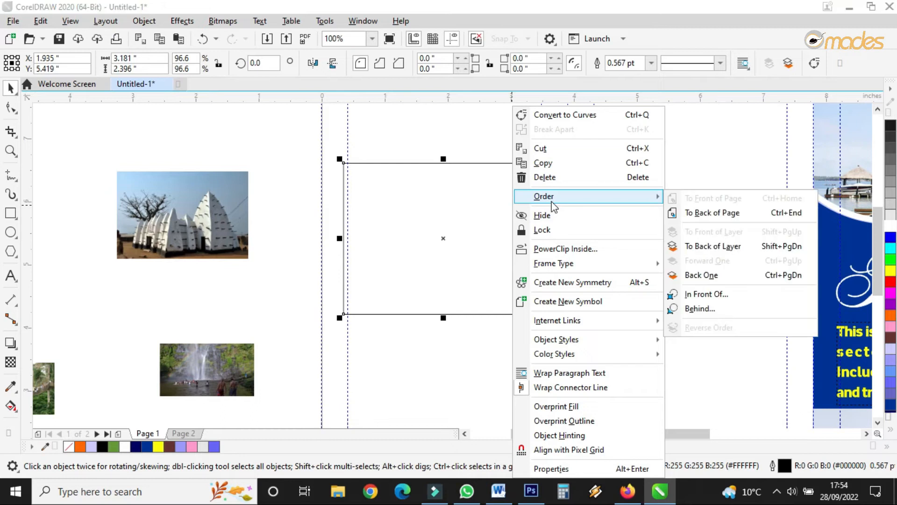
click(743, 246)
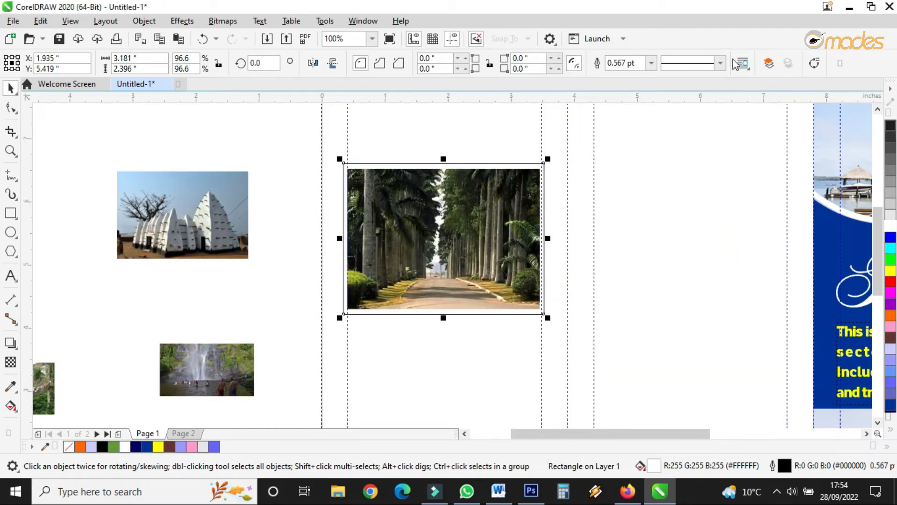
Step: Set the white frame's outline width to 1.5 pt
click(651, 62)
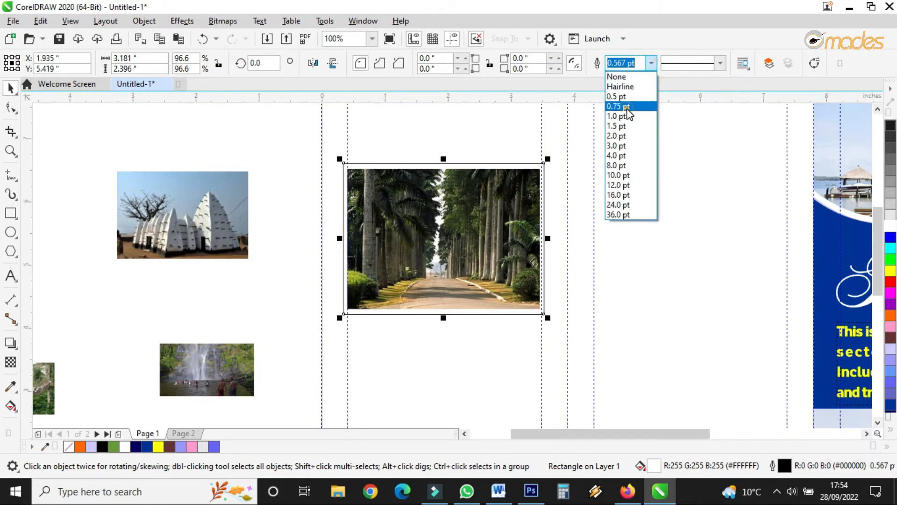
click(627, 108)
click(651, 63)
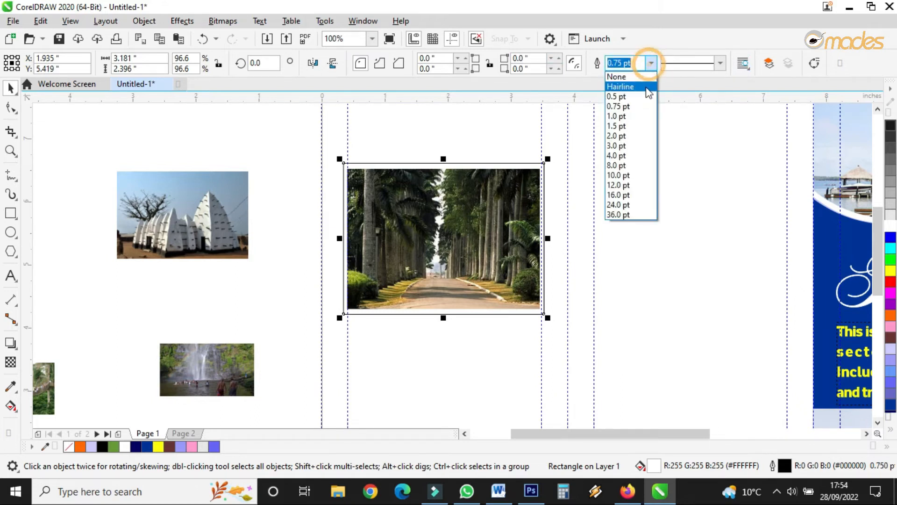
click(625, 136)
click(651, 63)
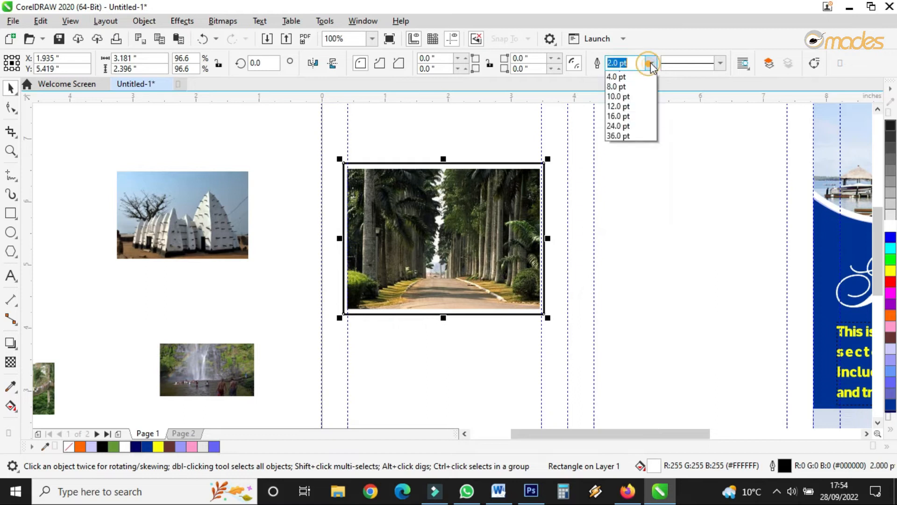
click(626, 124)
click(598, 132)
Step: Select the avenue photo together with its white frame and group them
drag(613, 135, 291, 357)
click(671, 62)
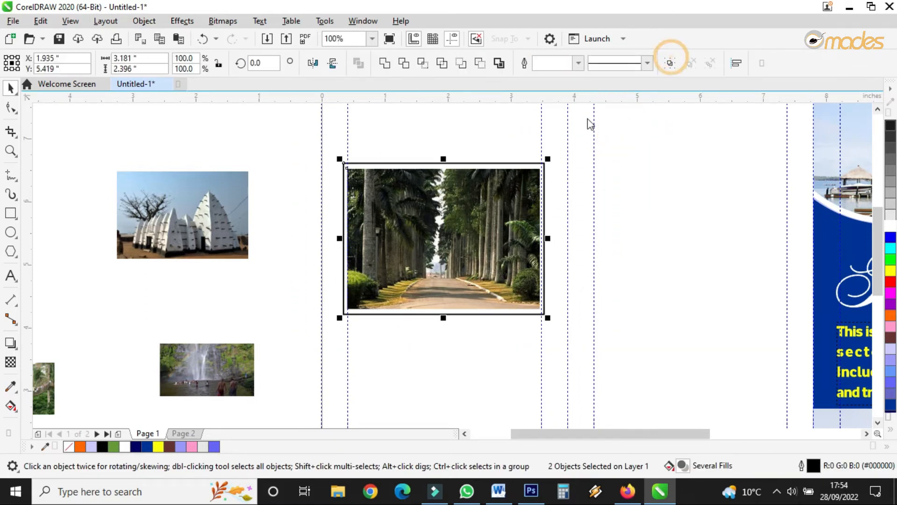
Step: Try rotating and moving the framed avenue photo group, then undo both changes
drag(548, 159, 537, 135)
drag(461, 221, 470, 191)
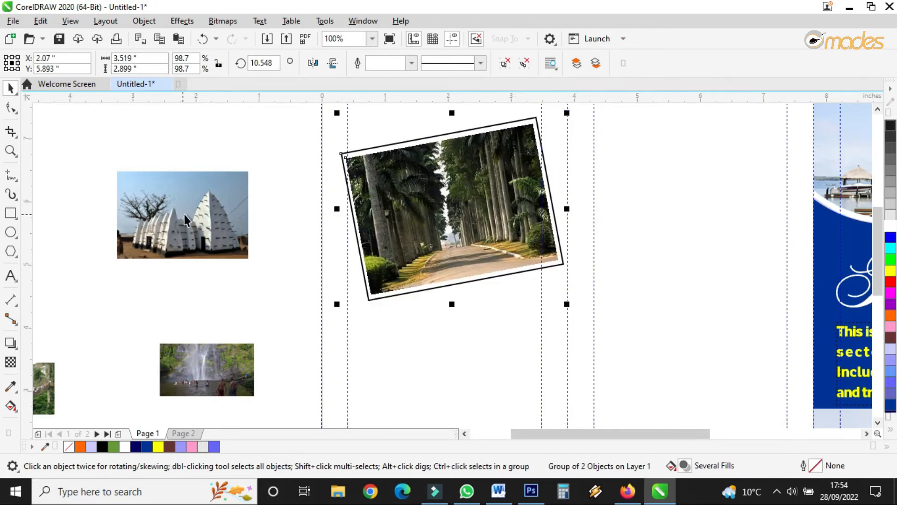
key(ctrl+z)
key(ctrl+z)
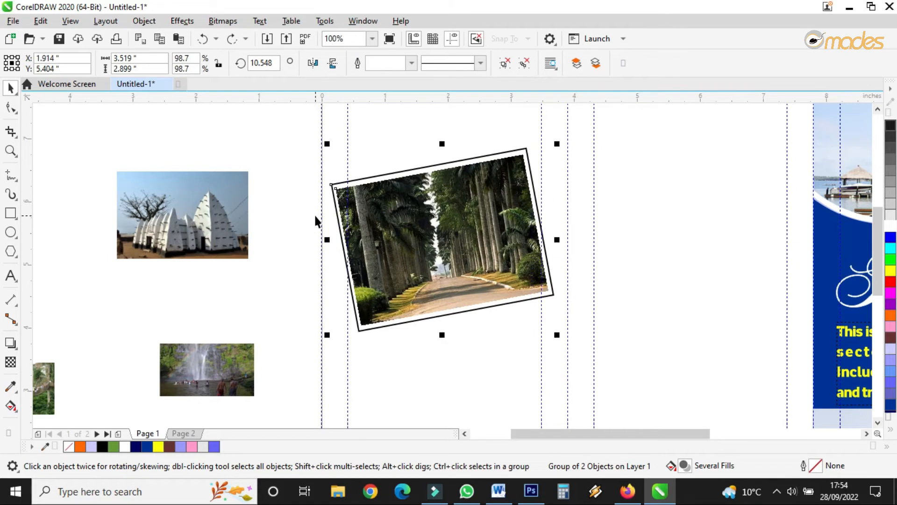
Step: Duplicate the framed avenue photo group and place the copy below the original
scroll(423, 171, down, 2)
drag(439, 192, 446, 281)
right_click(446, 281)
scroll(456, 301, up, 2)
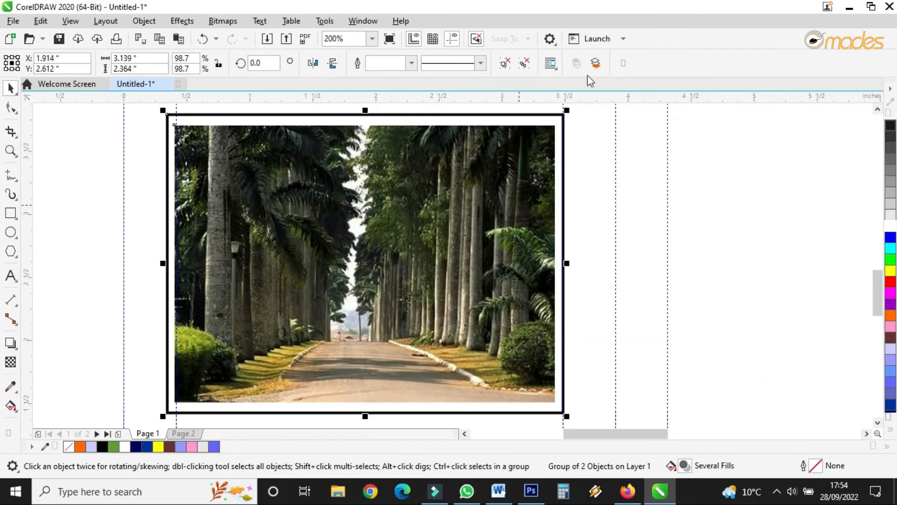
Step: Ungroup the copied group and delete its photo, keeping only the white frame
click(503, 64)
click(517, 201)
key(Delete)
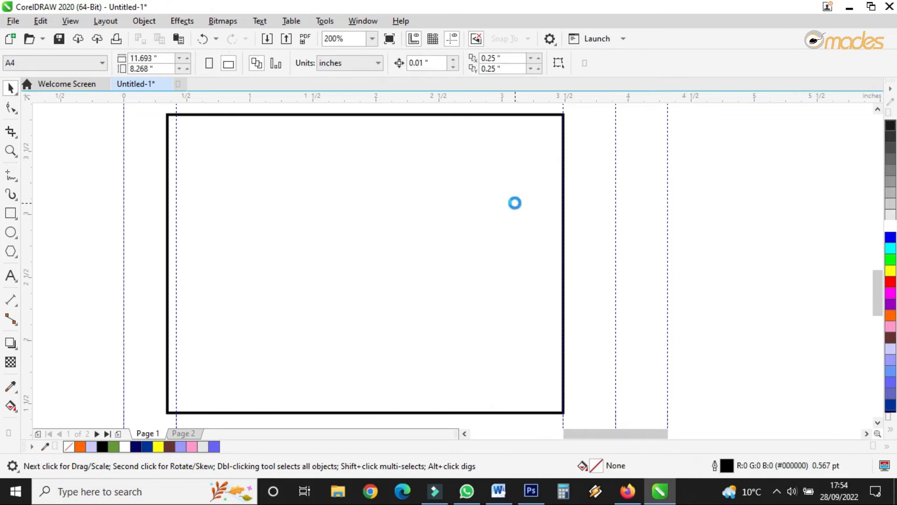
Step: Move the waterfall photo onto the empty white frame and bring it in front of the frame
scroll(515, 203, down, 2)
drag(335, 196, 395, 184)
drag(443, 220, 595, 369)
right_click(588, 244)
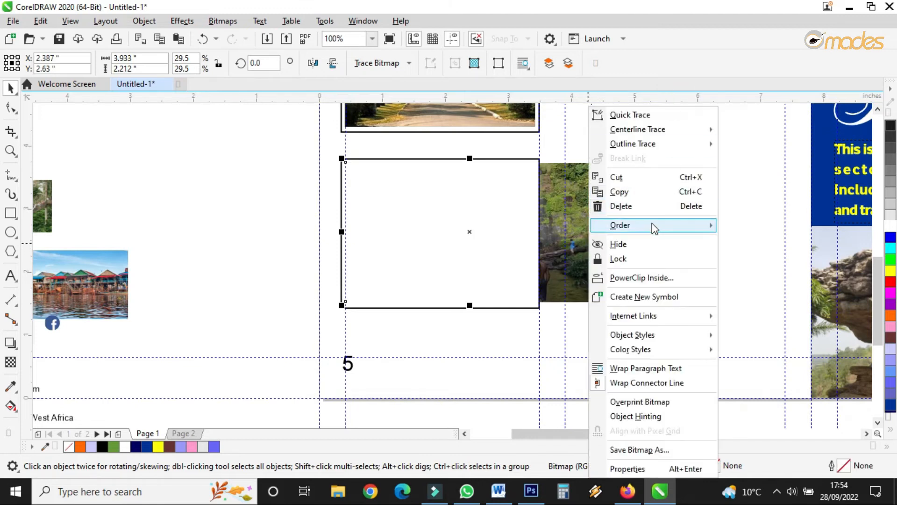
mouse_move(679, 222)
click(767, 228)
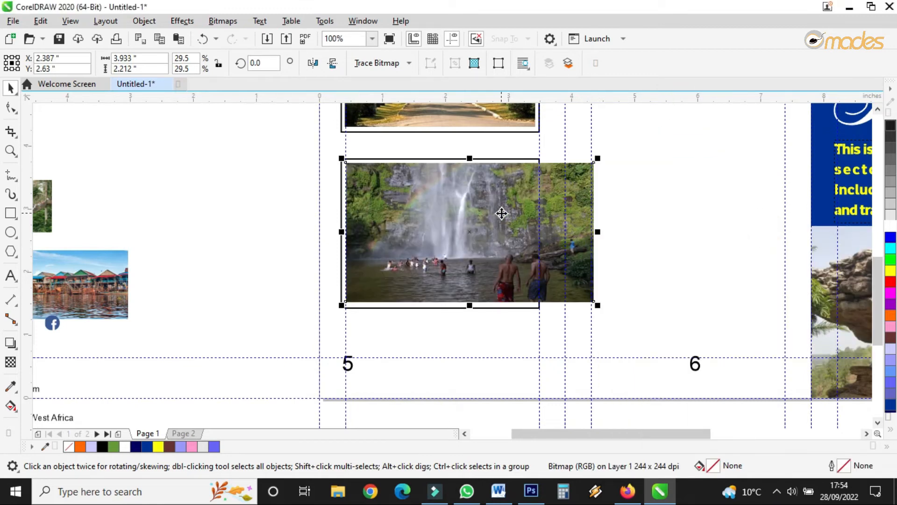
Step: Crop the waterfall photo with the Shape tool and fit it inside the white frame
click(11, 107)
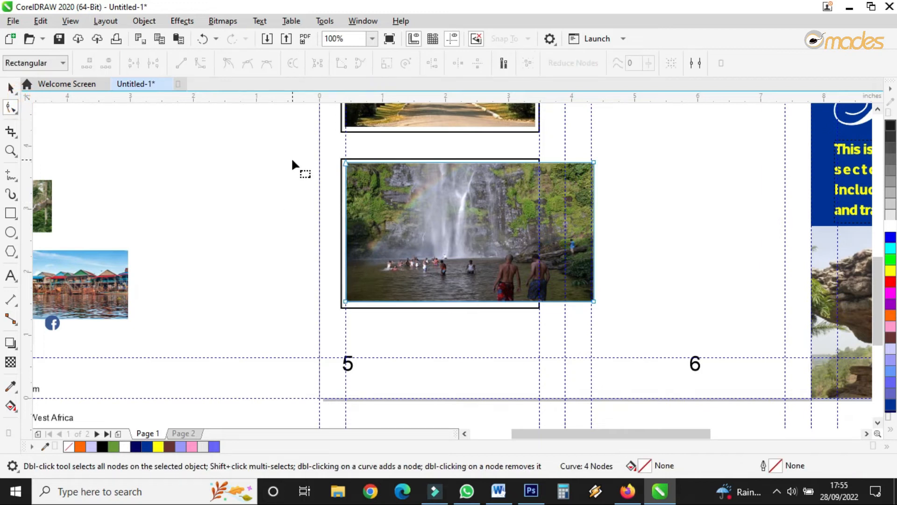
drag(569, 149, 566, 302)
drag(363, 287, 369, 306)
click(9, 85)
drag(444, 204, 425, 210)
drag(549, 306, 537, 302)
click(437, 306)
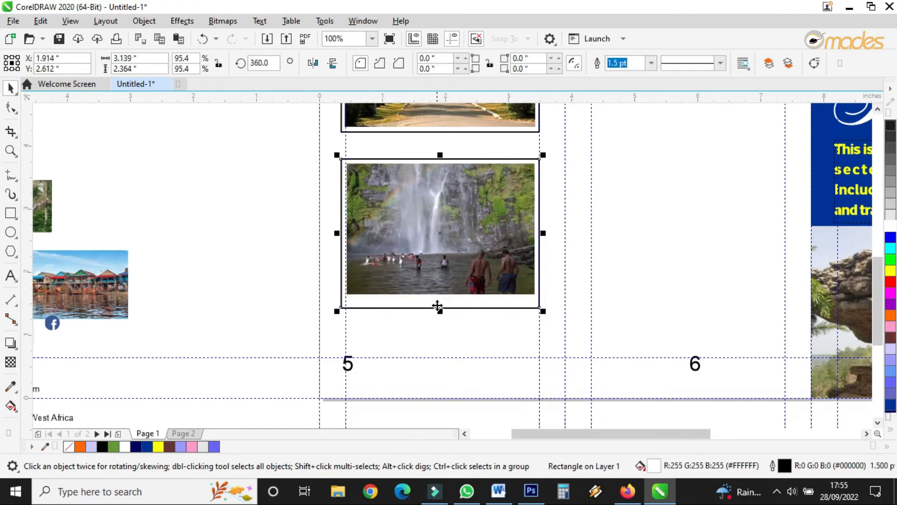
Step: Raise the frame's bottom edge slightly and group the frame with the waterfall photo
drag(438, 312, 438, 302)
drag(271, 136, 524, 315)
click(669, 64)
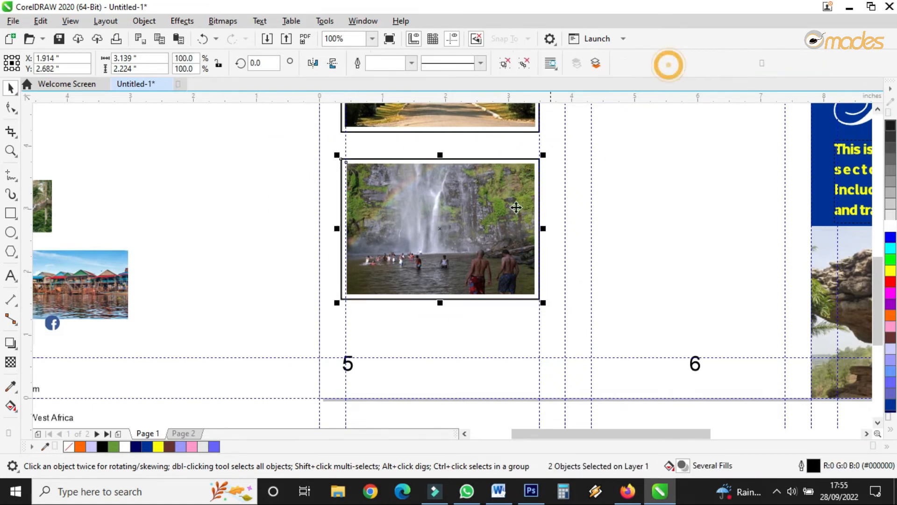
Step: Rotate the framed avenue photo group slightly counterclockwise
scroll(502, 181, down, 2)
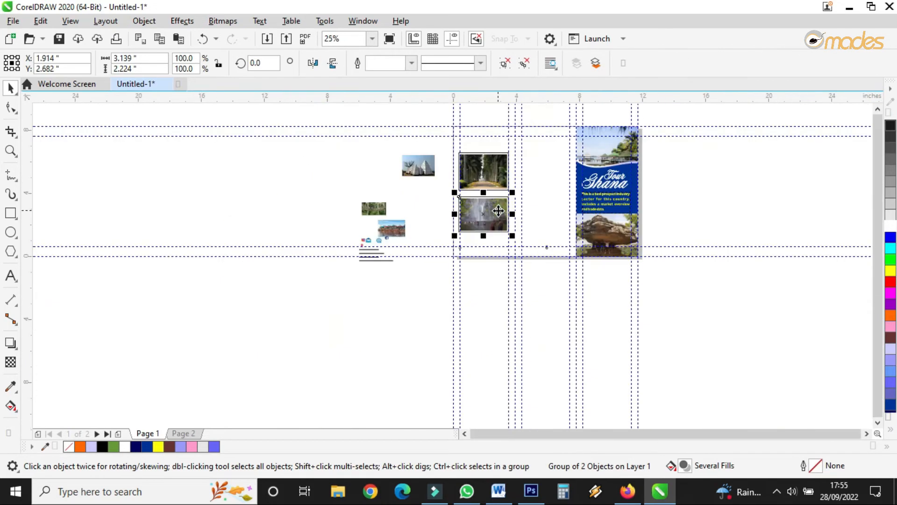
scroll(498, 182, up, 1)
click(497, 177)
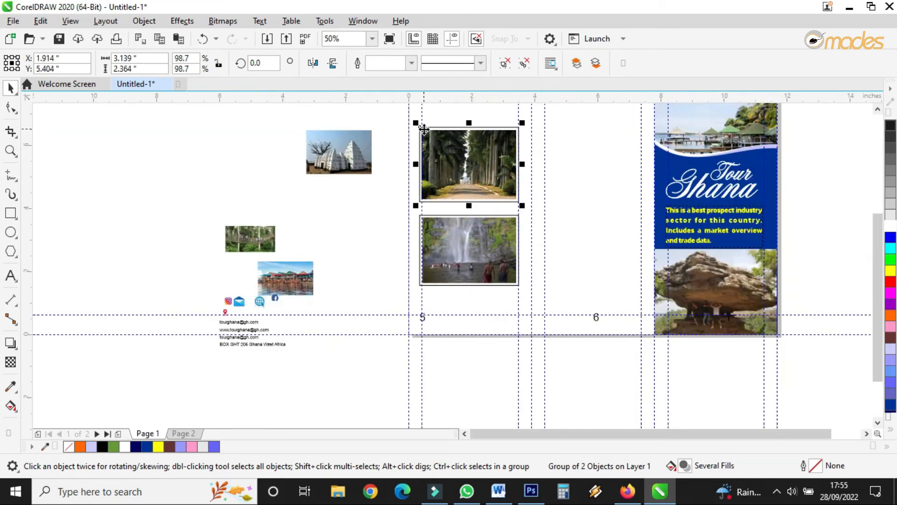
click(477, 150)
drag(523, 122, 518, 114)
Step: Move the framed waterfall photo up and rotate it to about 352.3°
drag(479, 262, 483, 235)
click(483, 235)
drag(531, 263, 527, 274)
click(505, 214)
drag(504, 214, 497, 233)
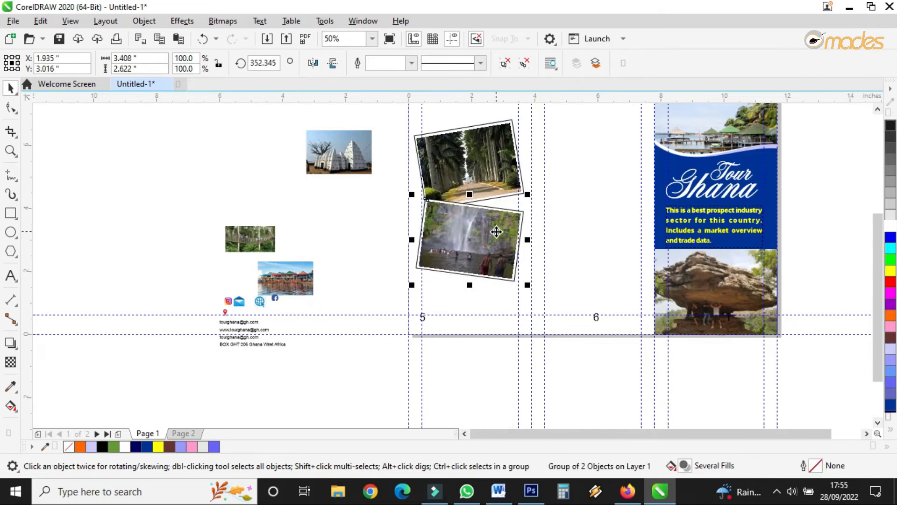
Step: Ungroup the tilted waterfall photo group and nudge it upward toward the avenue photo, then deselect
click(496, 232)
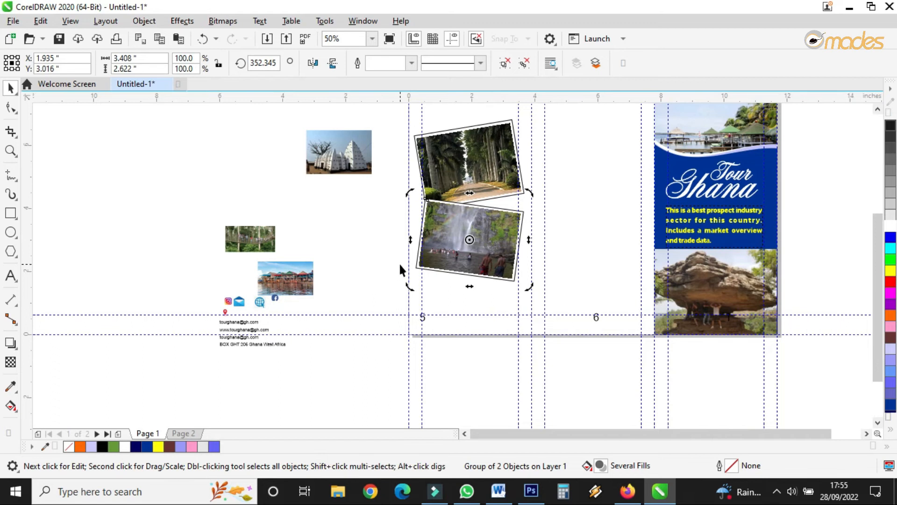
scroll(466, 229, down, 1)
scroll(486, 216, up, 1)
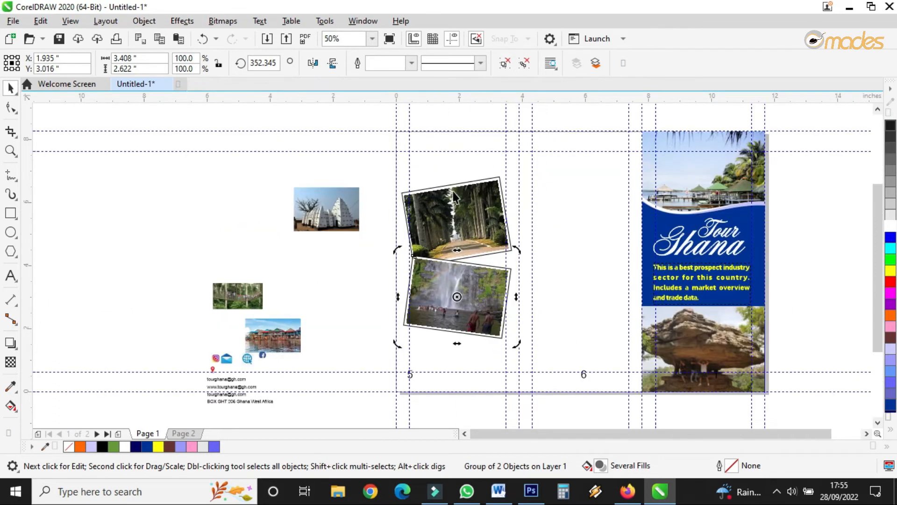
key(ctrl+u)
drag(484, 296, 486, 267)
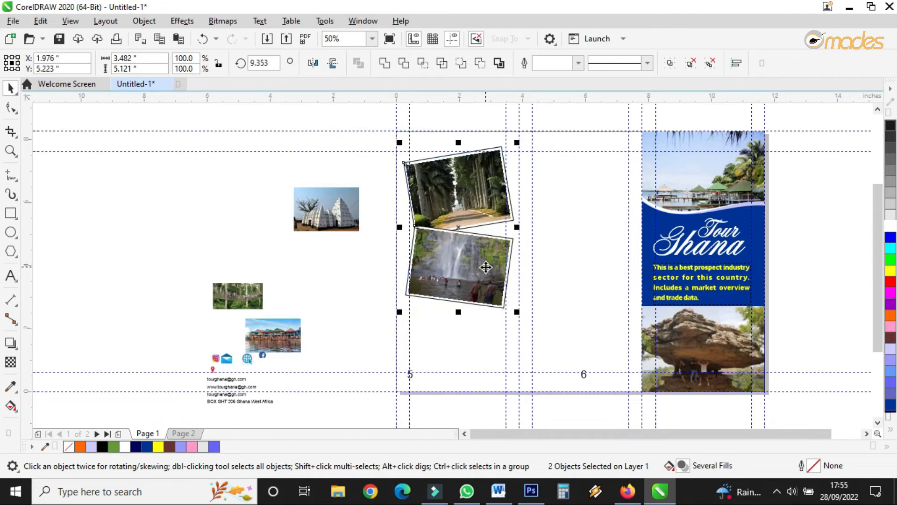
click(548, 299)
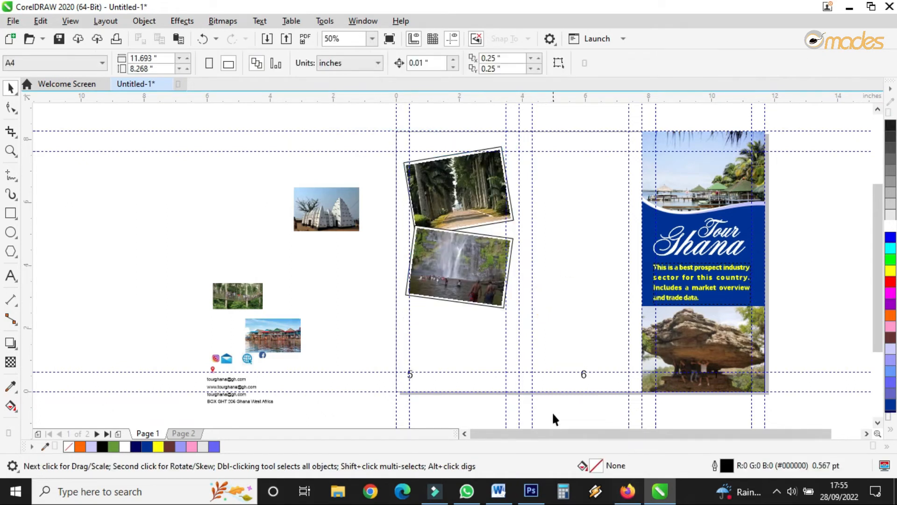
Step: Switch to Word and copy the paragraph beginning 'Ghana is seeking to change this dynamic'
scroll(506, 353, up, 2)
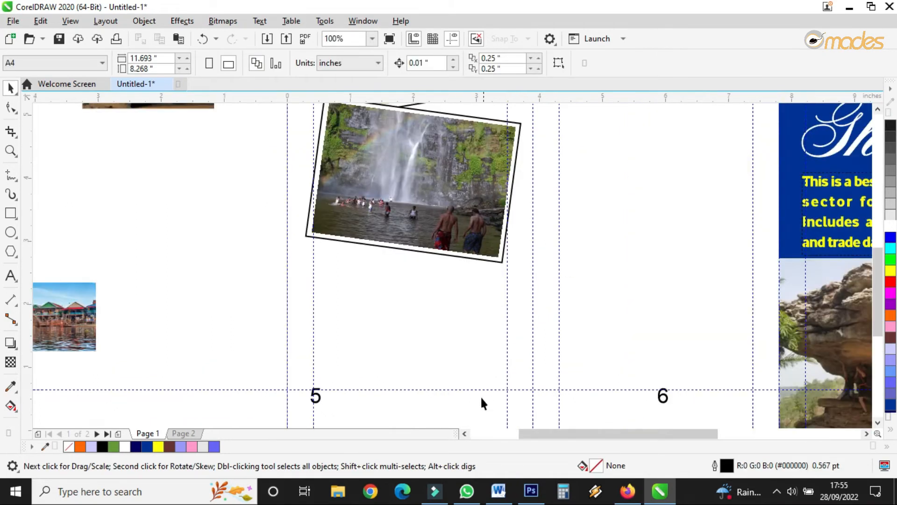
click(498, 490)
scroll(456, 336, down, 2)
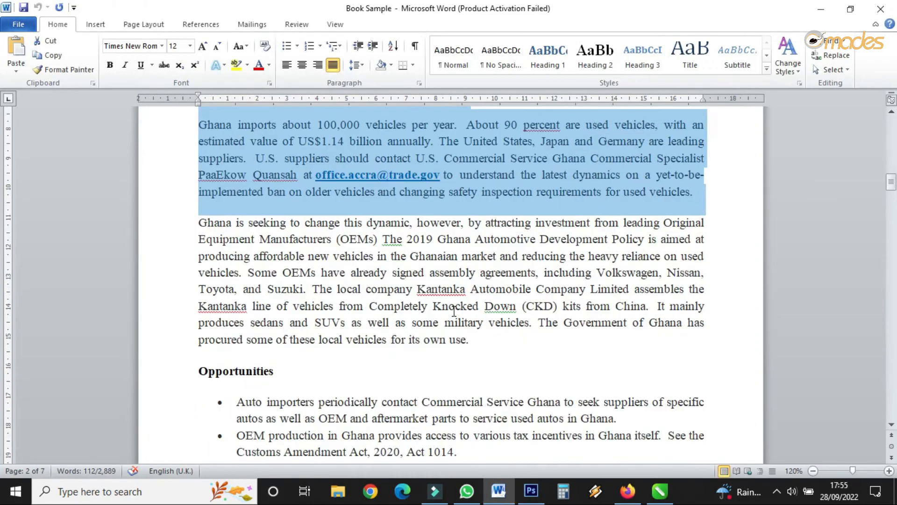
drag(200, 227, 469, 289)
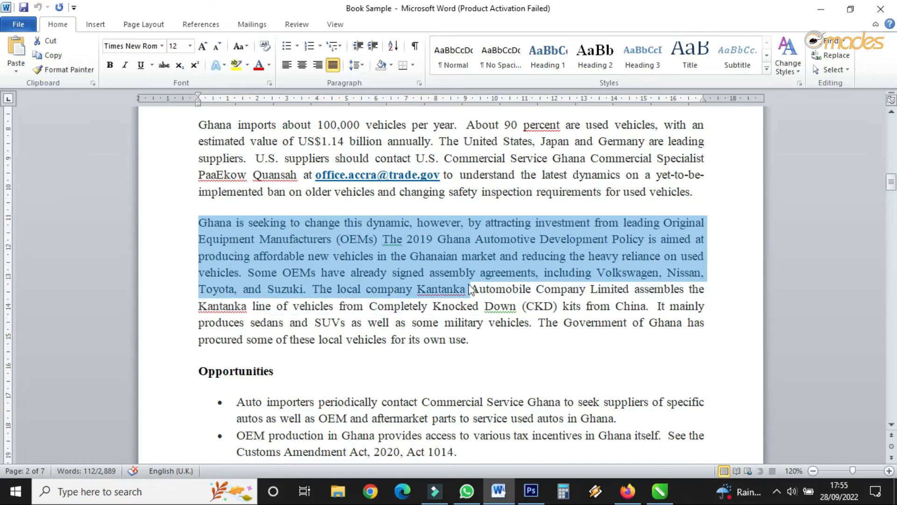
right_click(453, 282)
click(494, 88)
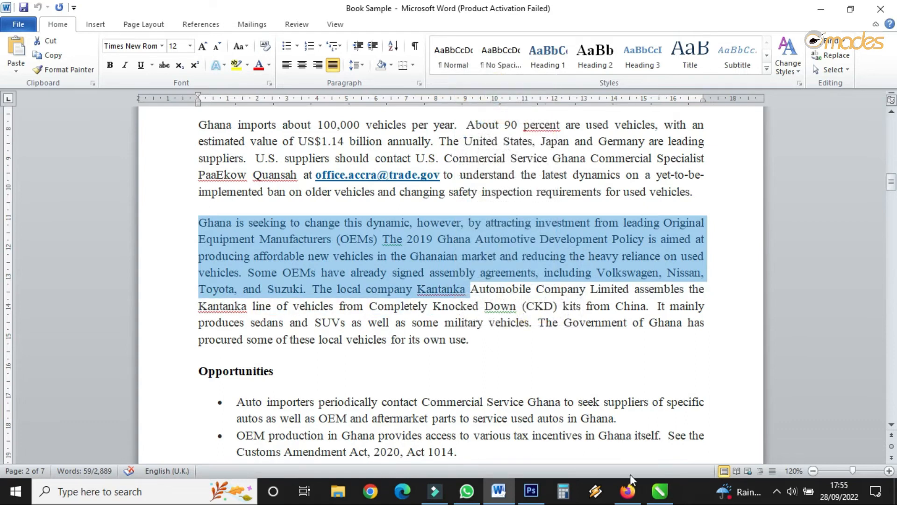
Step: Back in CorelDRAW, draw a paragraph text frame about 3.04 x 2.07 in below the waterfall photo and paste the copied text
click(659, 491)
click(10, 274)
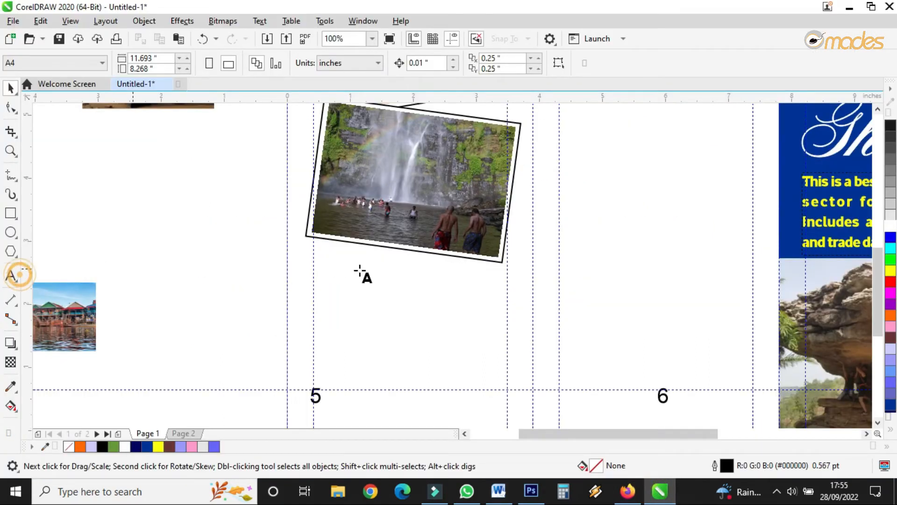
drag(315, 261, 507, 389)
right_click(450, 349)
click(478, 262)
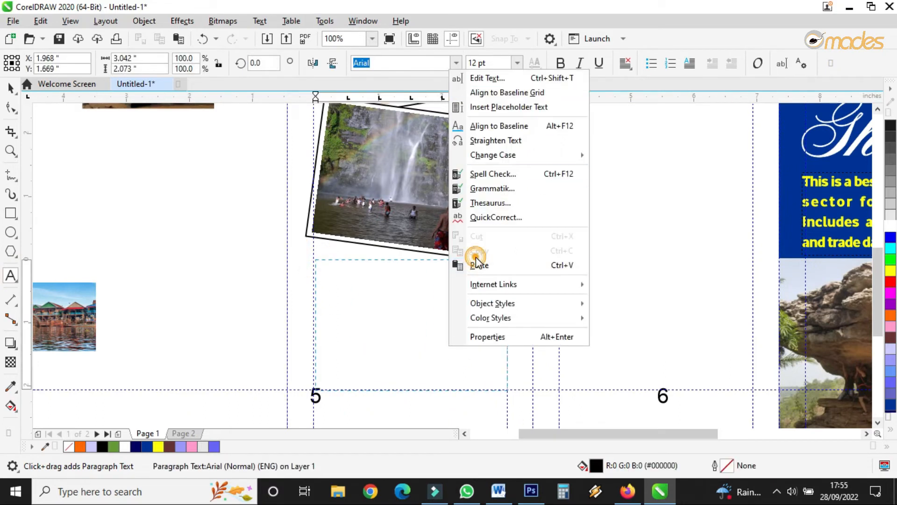
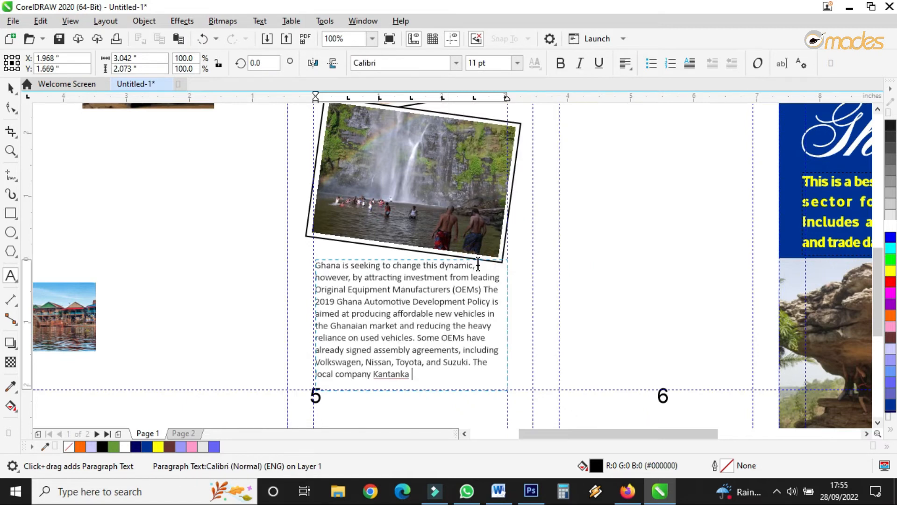
Step: Set the pasted paragraph text's font to Times New Roman
click(8, 87)
click(410, 67)
text(Tim)
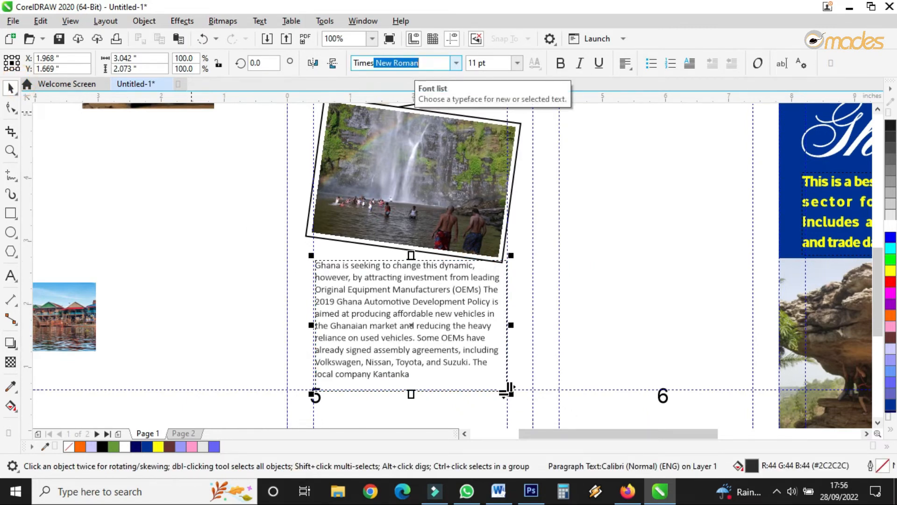
text(es)
key(Return)
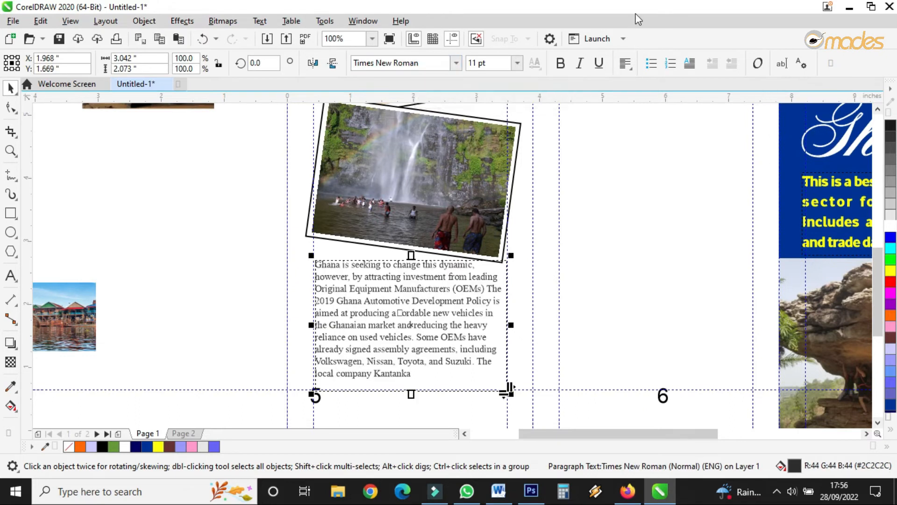
Step: Fully justify the paragraph text and set its font size to 12 pt
click(626, 63)
click(639, 136)
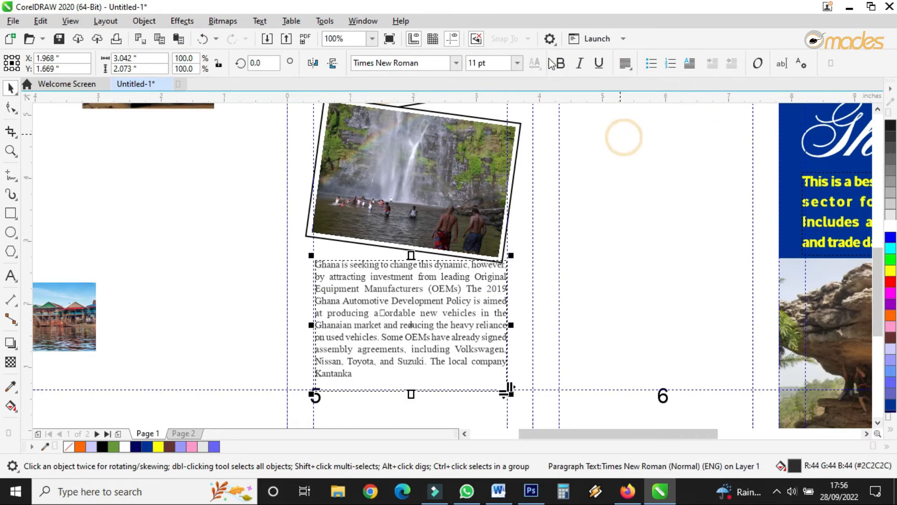
click(517, 63)
click(504, 156)
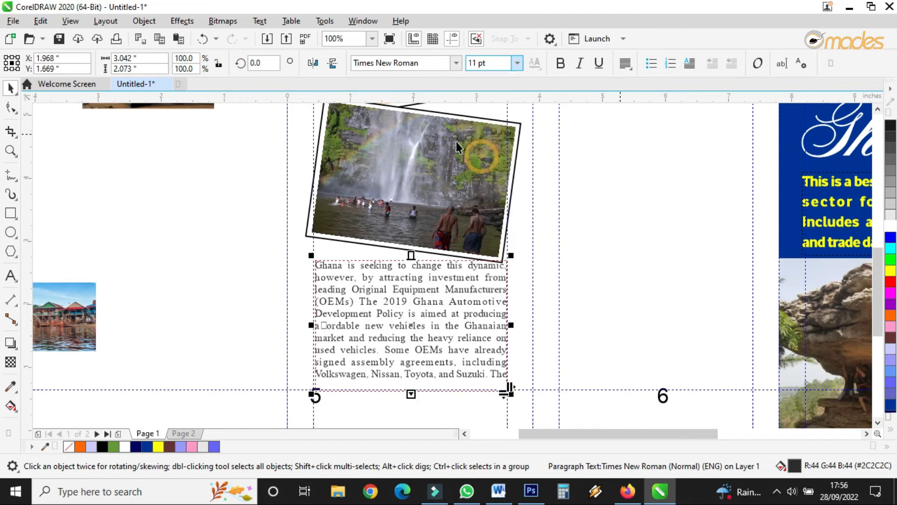
Step: Extend the text frame's bottom edge slightly so all the paragraph text fits
drag(411, 394, 410, 398)
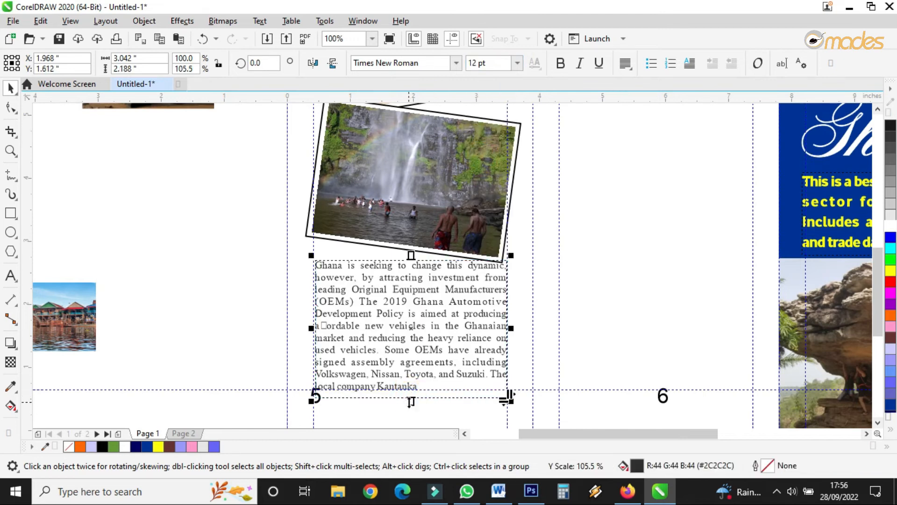
click(551, 331)
scroll(444, 322, down, 2)
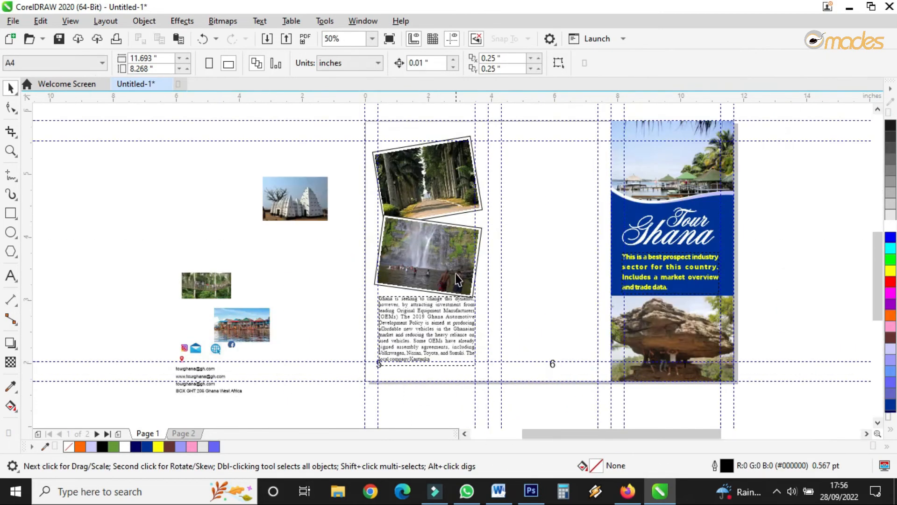
scroll(520, 234, up, 2)
scroll(520, 233, down, 2)
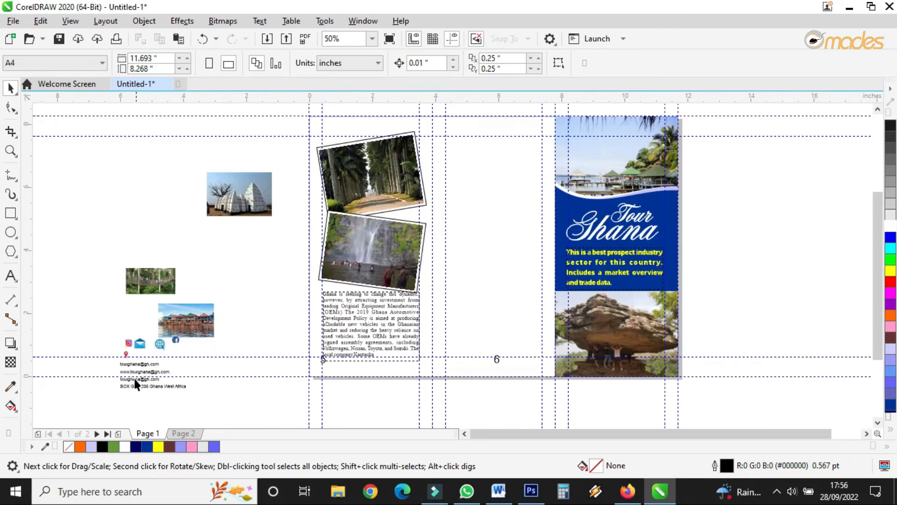
Step: Move the group of contact icons and details into panel 6
drag(108, 399, 192, 331)
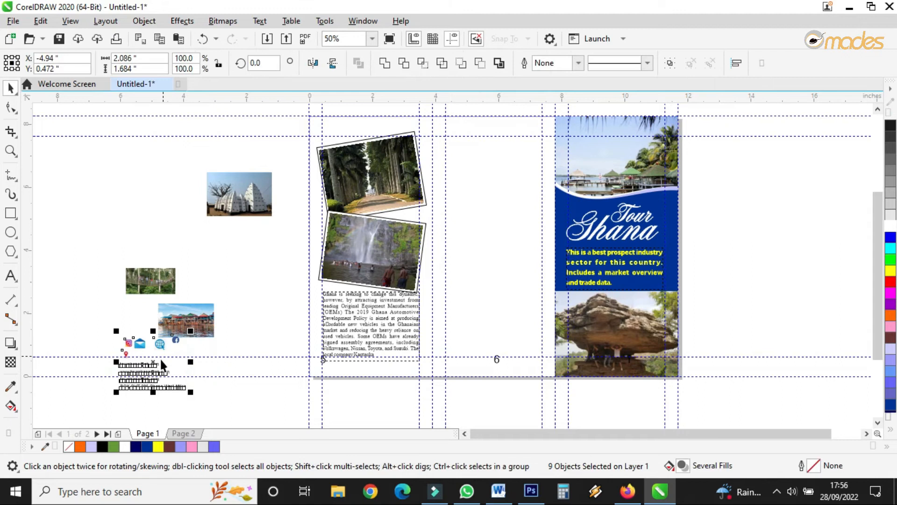
drag(147, 370, 490, 316)
click(560, 401)
scroll(513, 351, up, 3)
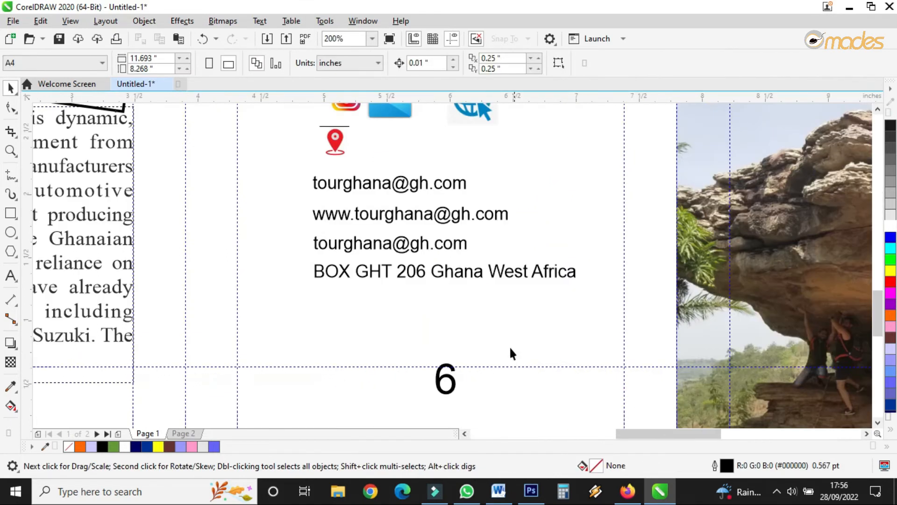
Step: Move the second email line and the BOX GHT 206 address line lower in panel 6
click(439, 273)
drag(274, 172, 626, 324)
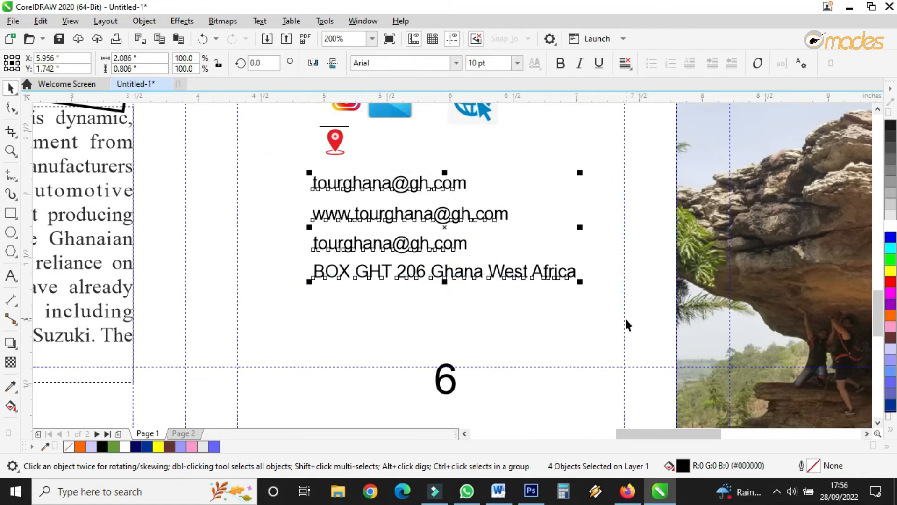
click(498, 301)
drag(465, 269, 421, 337)
drag(367, 246, 317, 291)
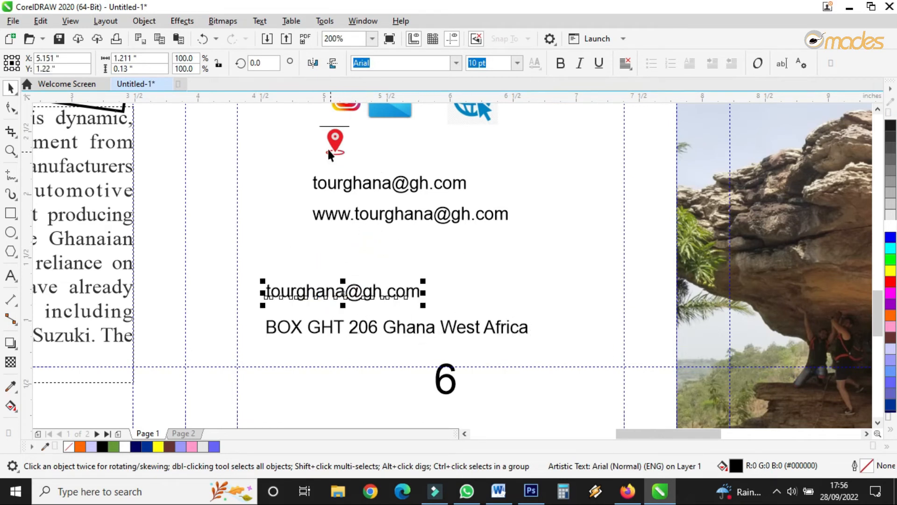
Step: Place the location pin beside the address line and the envelope icon beside the lower email line
drag(333, 149, 268, 307)
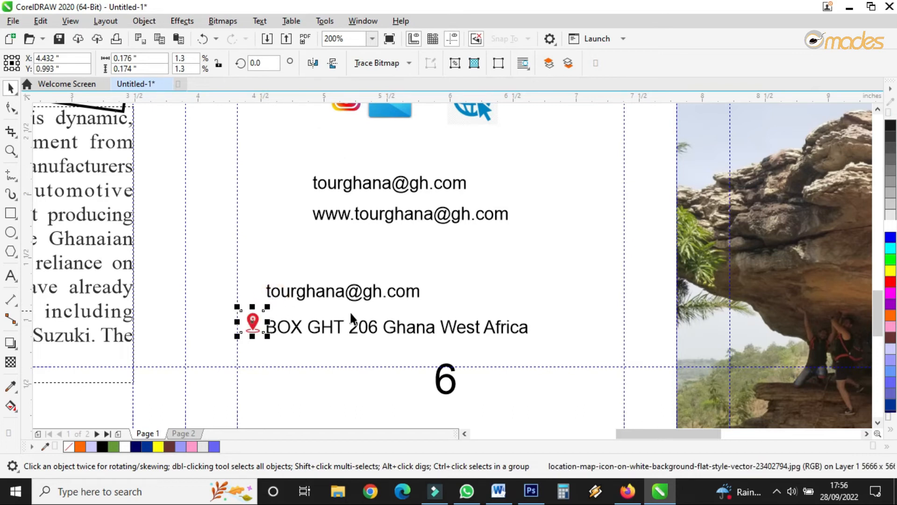
drag(882, 304, 883, 290)
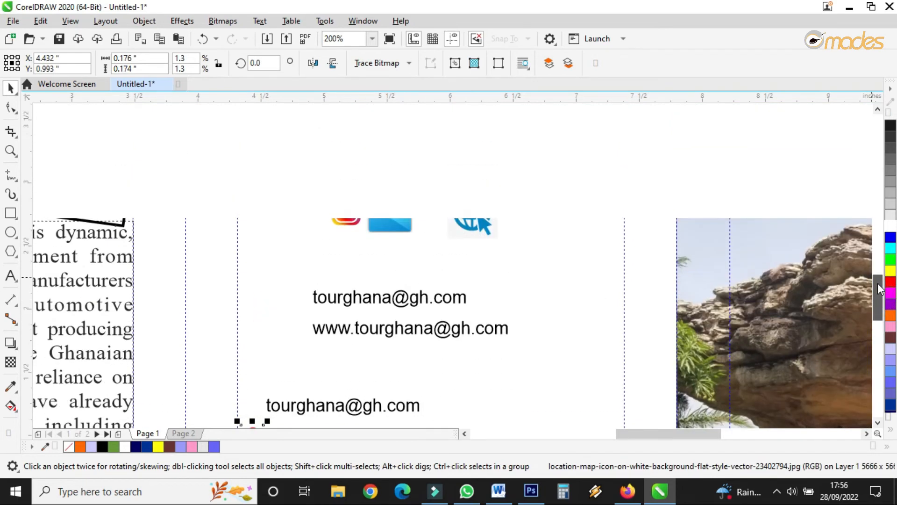
drag(390, 205, 257, 379)
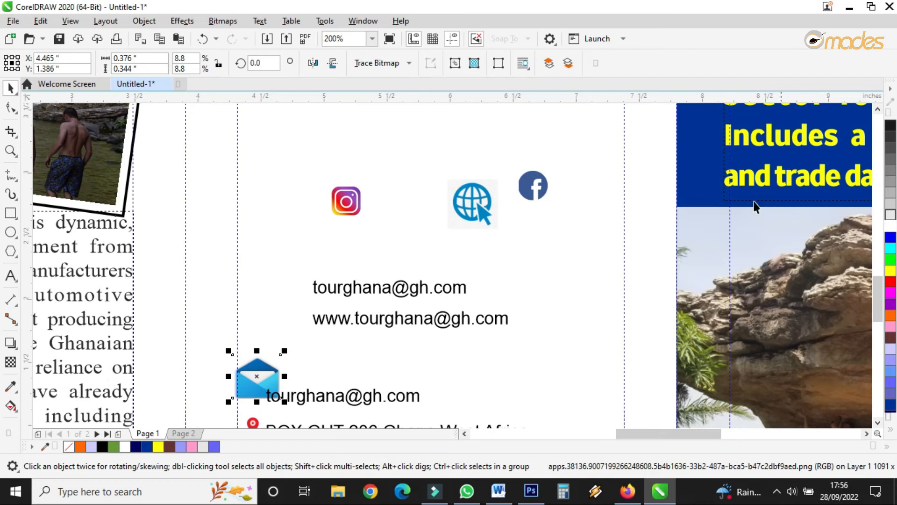
Step: Nudge the three social media icons down together as a selection
drag(556, 169, 286, 256)
drag(464, 195, 438, 215)
drag(877, 296, 877, 306)
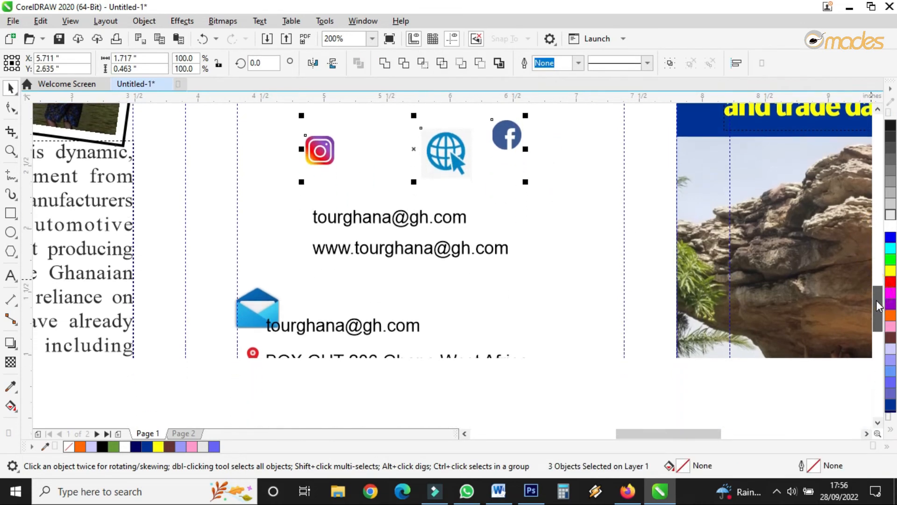
Step: Shrink the envelope icon and align it just left of the lower email line
click(253, 305)
drag(287, 278, 263, 301)
click(285, 327)
click(326, 333)
drag(329, 322, 338, 317)
click(247, 316)
scroll(268, 330, up, 2)
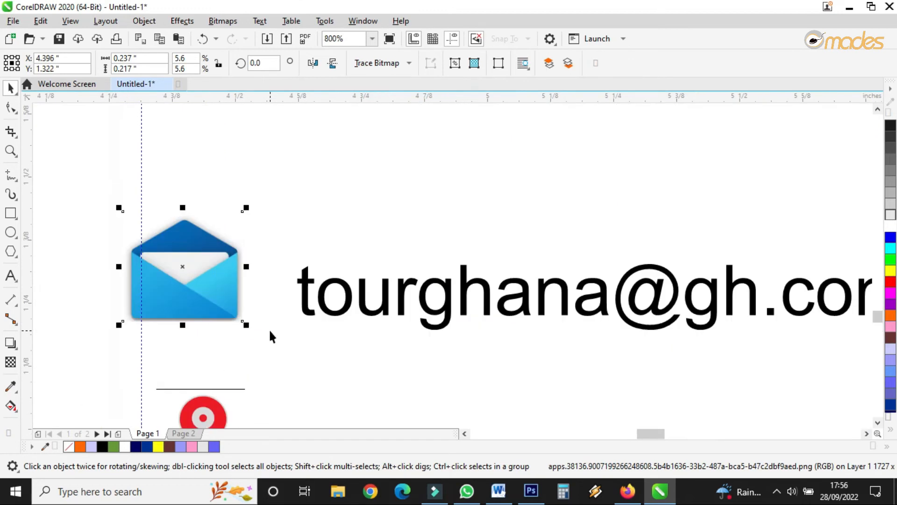
drag(246, 206, 213, 287)
drag(303, 297, 279, 304)
scroll(278, 313, down, 2)
scroll(276, 327, up, 1)
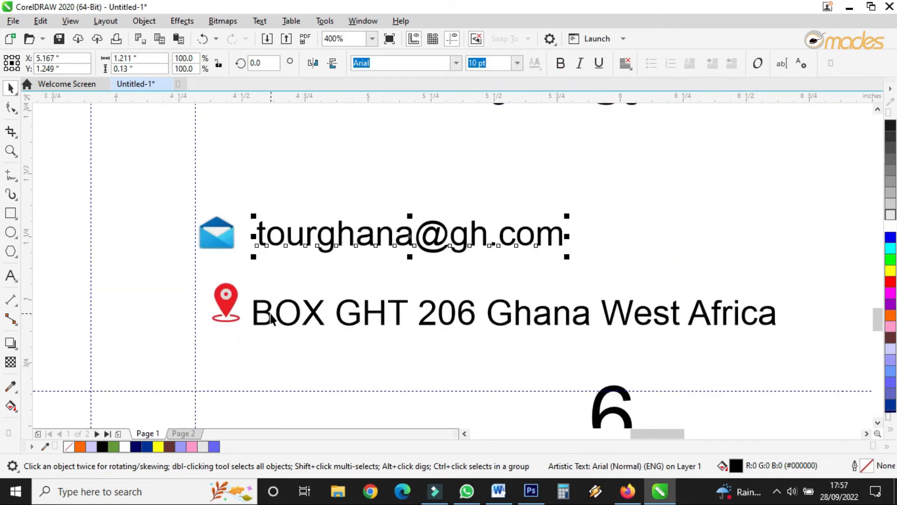
Step: Shrink the globe icon and line it up with the website line, moving both down
click(279, 315)
scroll(278, 310, down, 3)
scroll(295, 261, down, 1)
scroll(295, 292, up, 3)
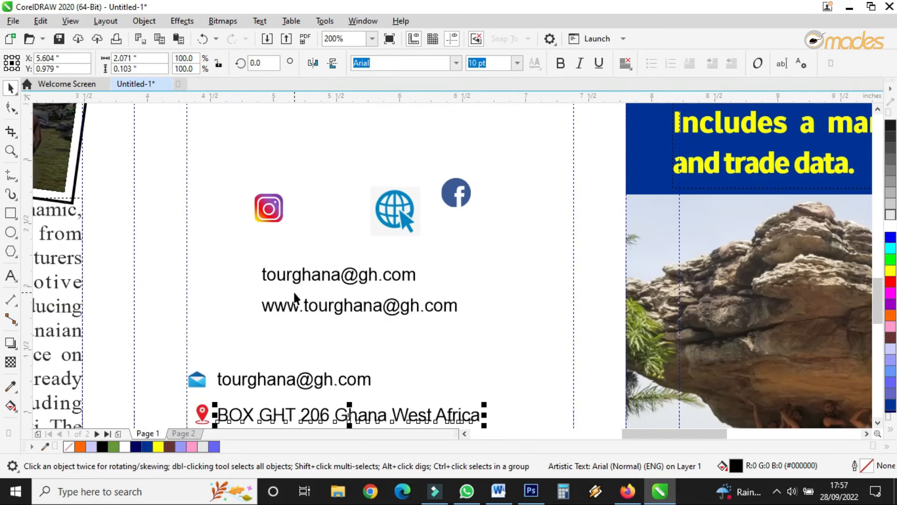
drag(402, 217, 223, 299)
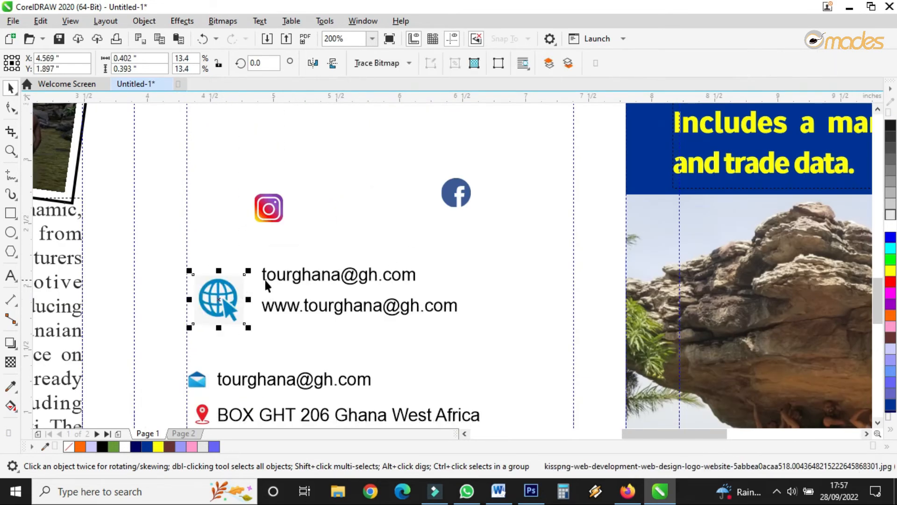
drag(251, 270, 223, 297)
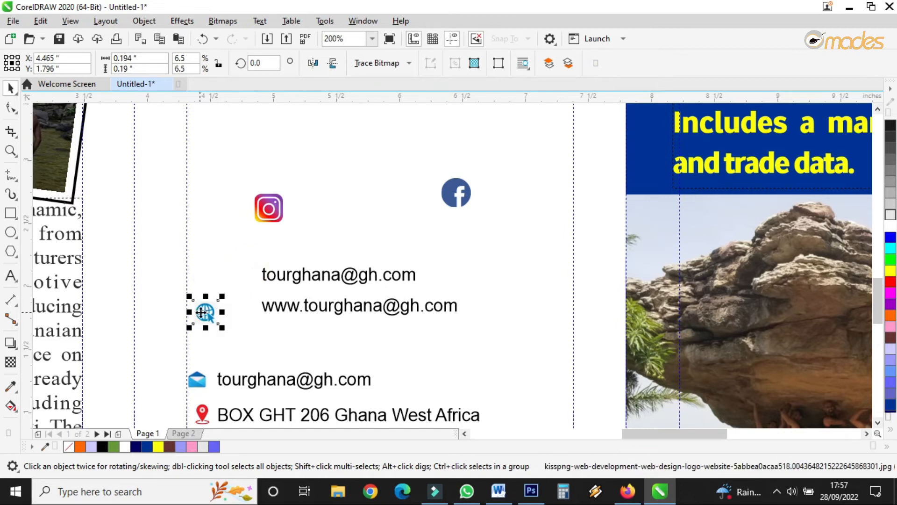
drag(194, 333, 189, 354)
click(263, 308)
drag(263, 307, 217, 335)
click(381, 276)
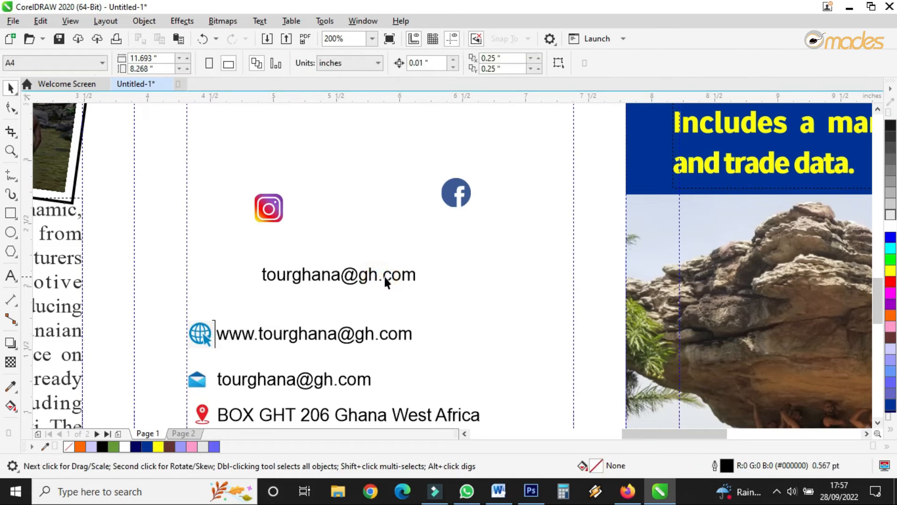
Step: Delete the '.com' ending from the first email line
double_click(382, 277)
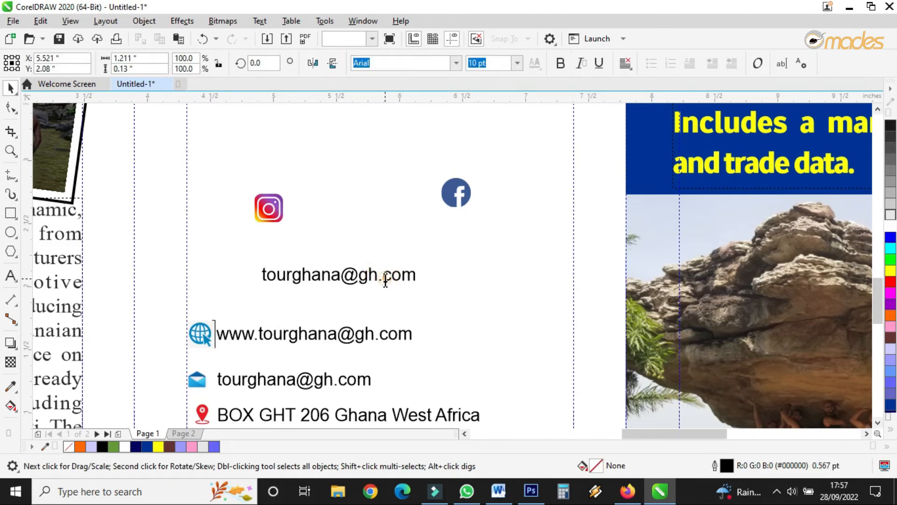
click(418, 273)
drag(418, 273, 385, 266)
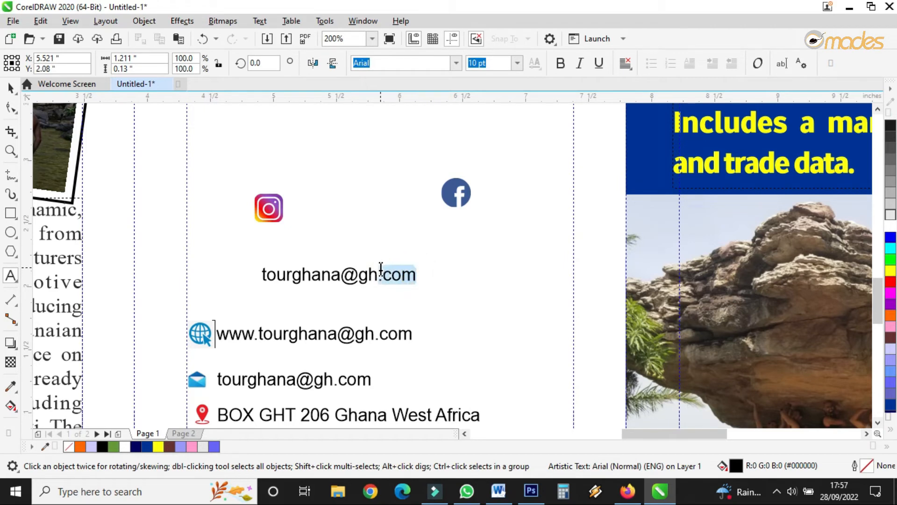
key(BackSpace)
Step: Shrink the Facebook icon and place it beside the shortened first email line
drag(320, 281, 267, 304)
drag(446, 209, 187, 308)
drag(251, 301, 259, 299)
click(210, 284)
drag(216, 277, 202, 293)
scroll(209, 313, up, 2)
drag(204, 349, 198, 350)
click(211, 287)
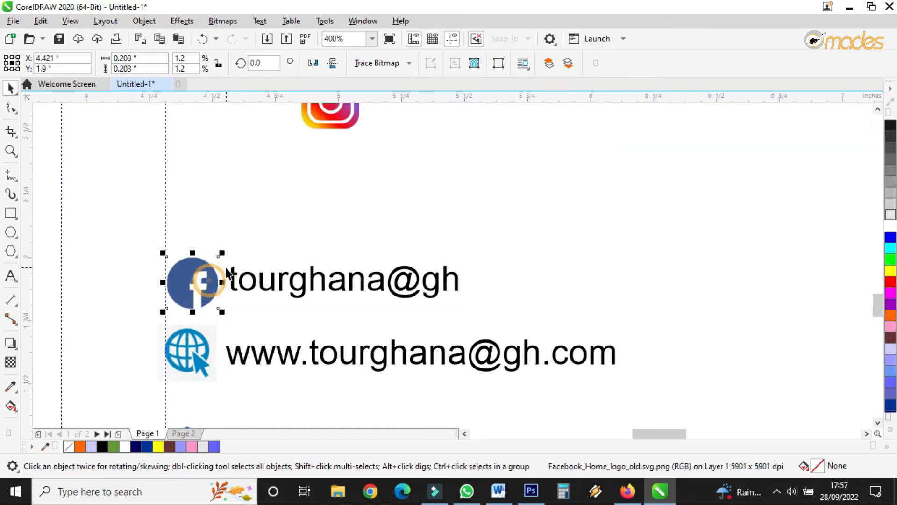
drag(222, 248, 213, 256)
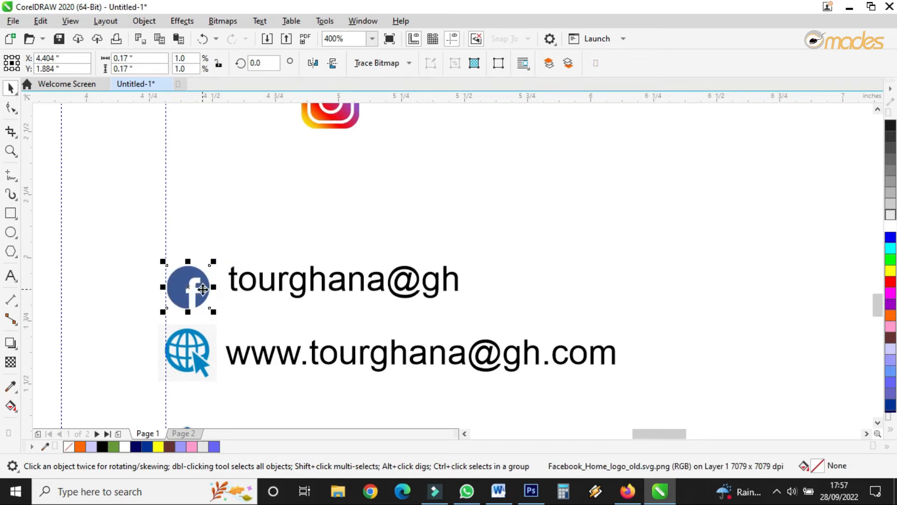
scroll(271, 283, down, 2)
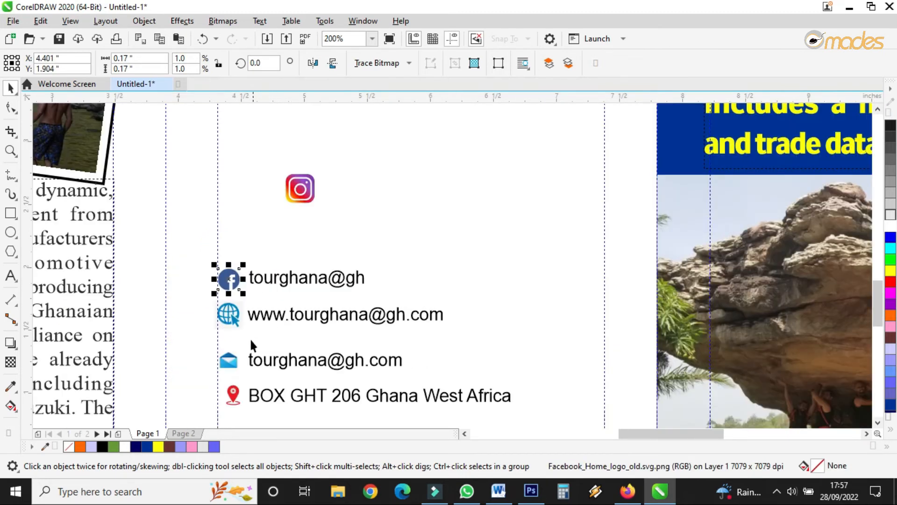
scroll(250, 342, up, 2)
Step: Shift the Facebook and website rows down closer to the email and address rows
drag(223, 367, 258, 371)
drag(722, 156, 227, 303)
drag(282, 223, 282, 247)
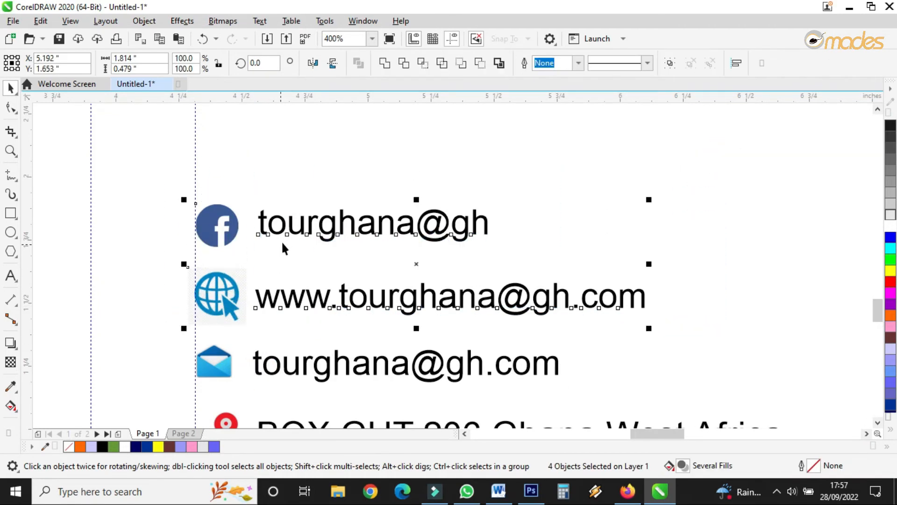
scroll(282, 240, down, 2)
scroll(252, 311, up, 2)
Step: Move the address text slightly left toward the location pin
click(250, 353)
drag(250, 353, 248, 353)
click(248, 348)
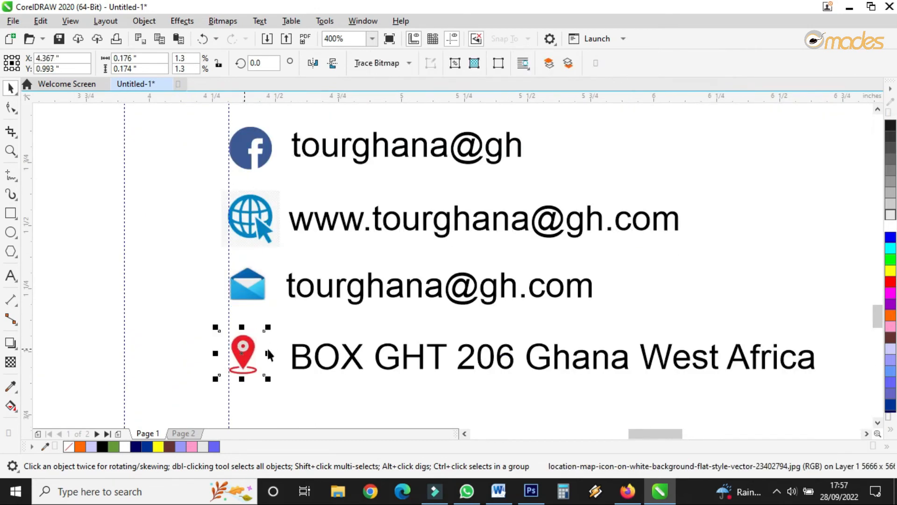
drag(319, 362, 306, 361)
Step: Resize the globe and Facebook icons slightly smaller to match the other icons
click(256, 284)
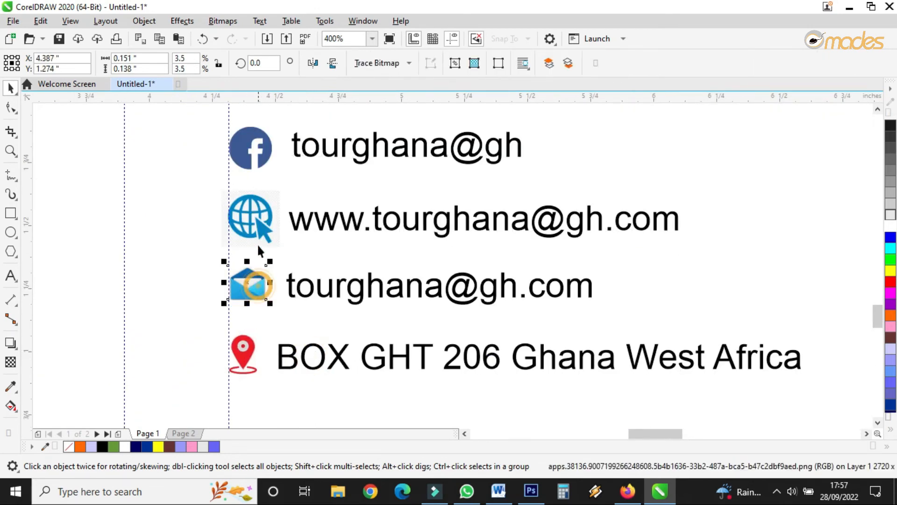
click(259, 217)
drag(283, 186, 274, 196)
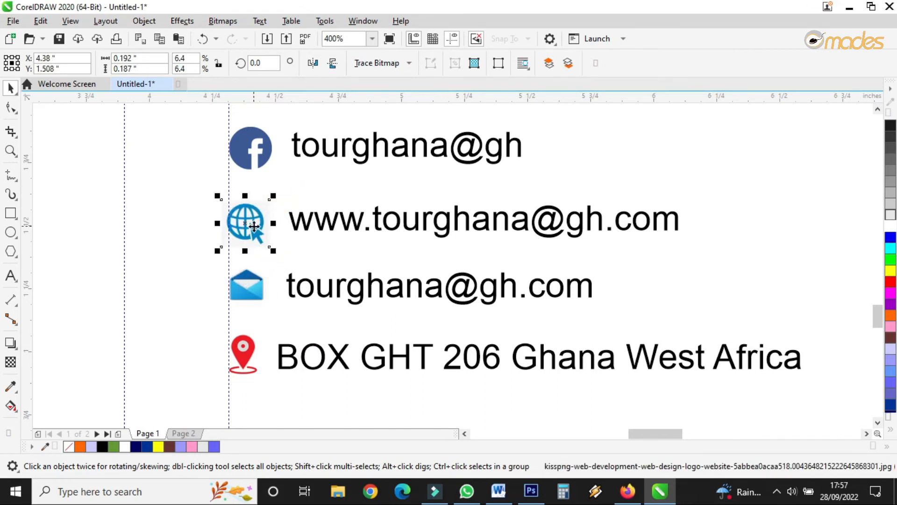
click(265, 159)
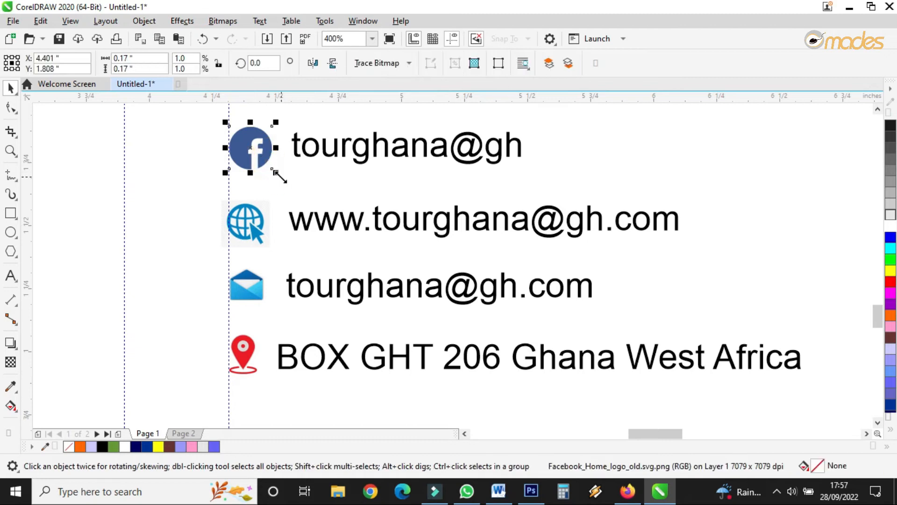
drag(276, 177, 272, 174)
Step: Move the Facebook row to the right side of panel 6 and the website row upward
scroll(305, 223, down, 3)
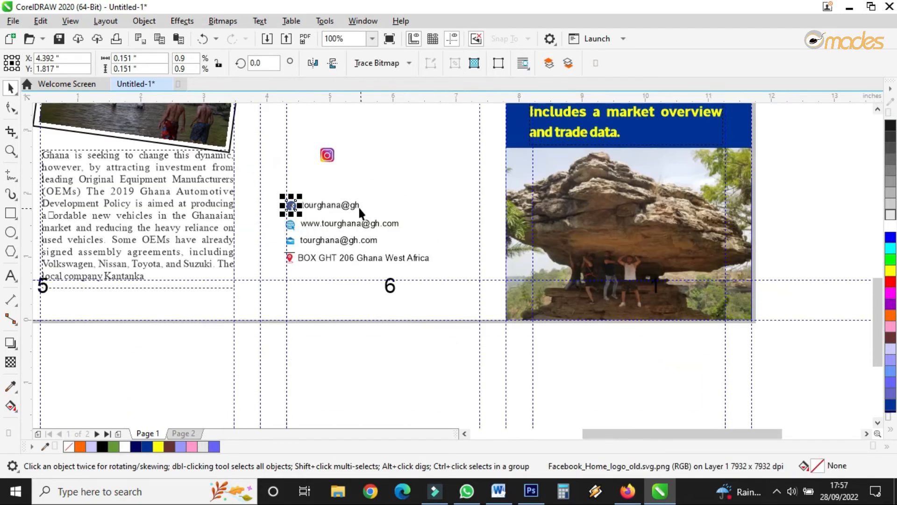
scroll(359, 211, up, 1)
drag(256, 217, 202, 223)
drag(277, 211, 548, 266)
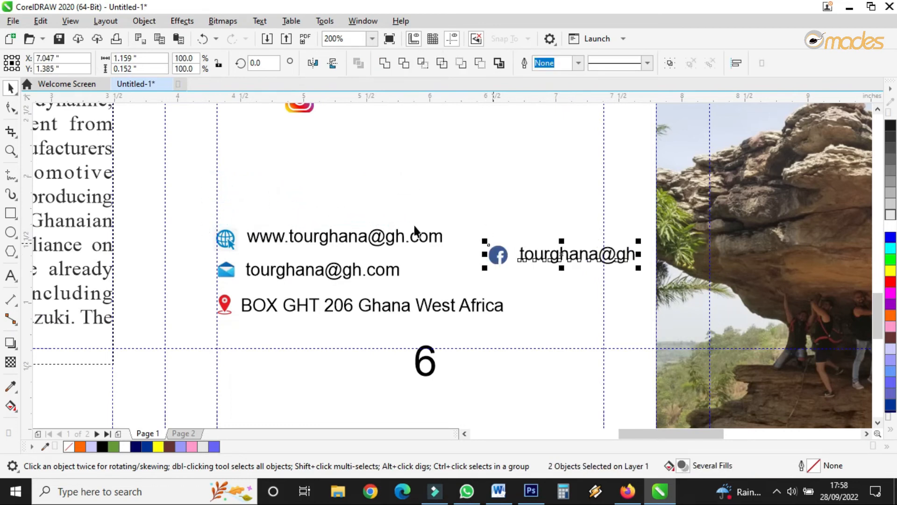
drag(201, 195, 459, 252)
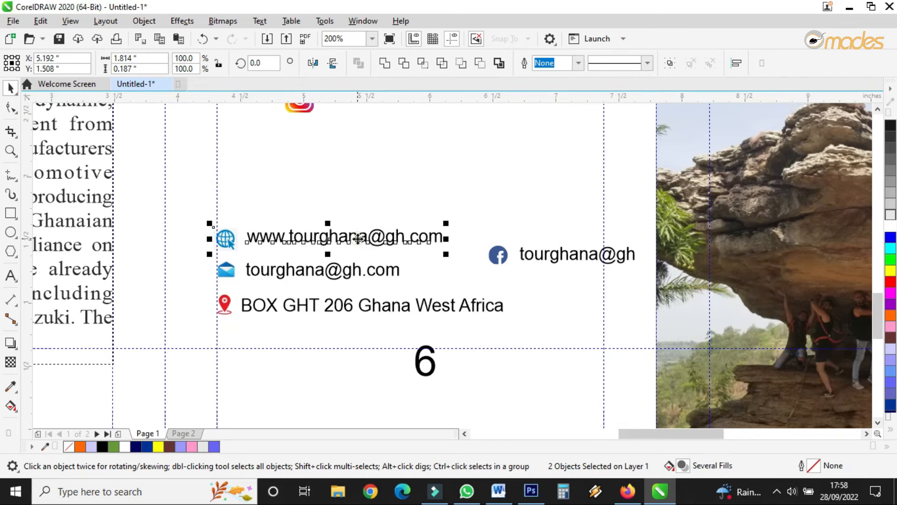
drag(358, 238, 361, 206)
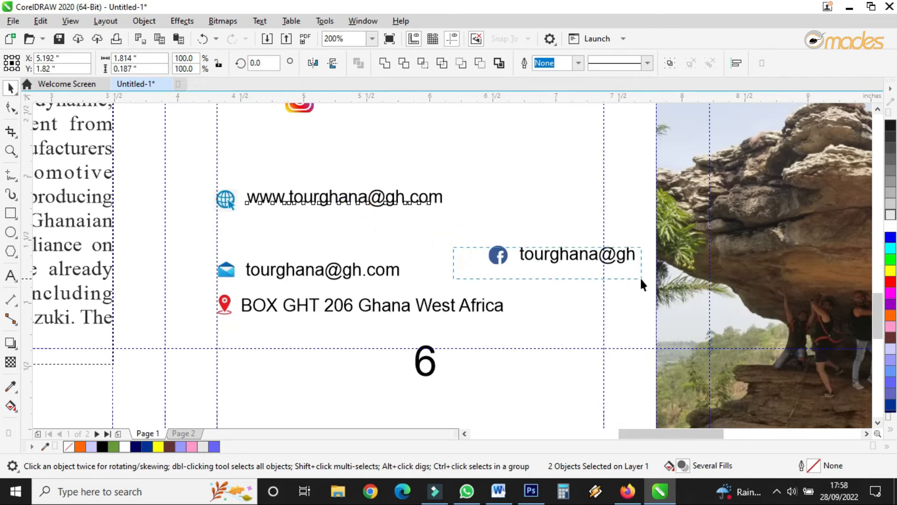
Step: Move the email and address rows up so they sit directly below the website row
drag(641, 280, 641, 279)
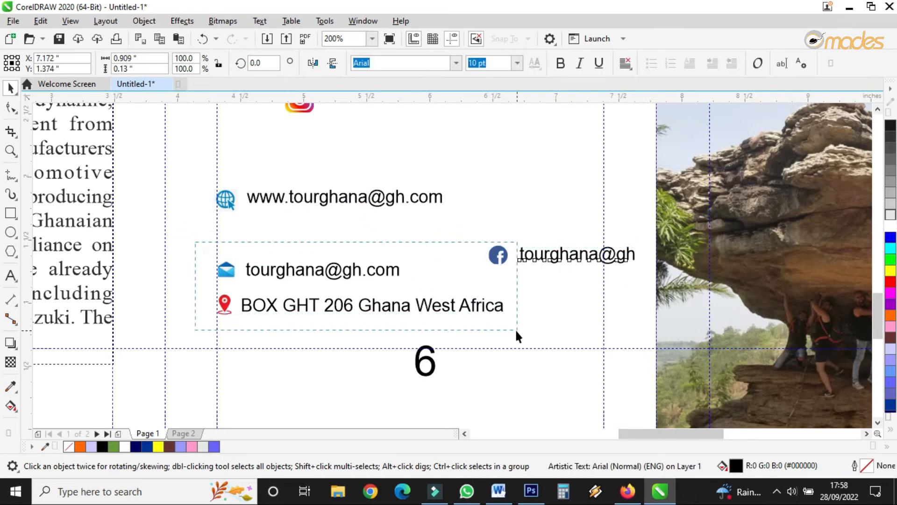
drag(491, 334, 495, 338)
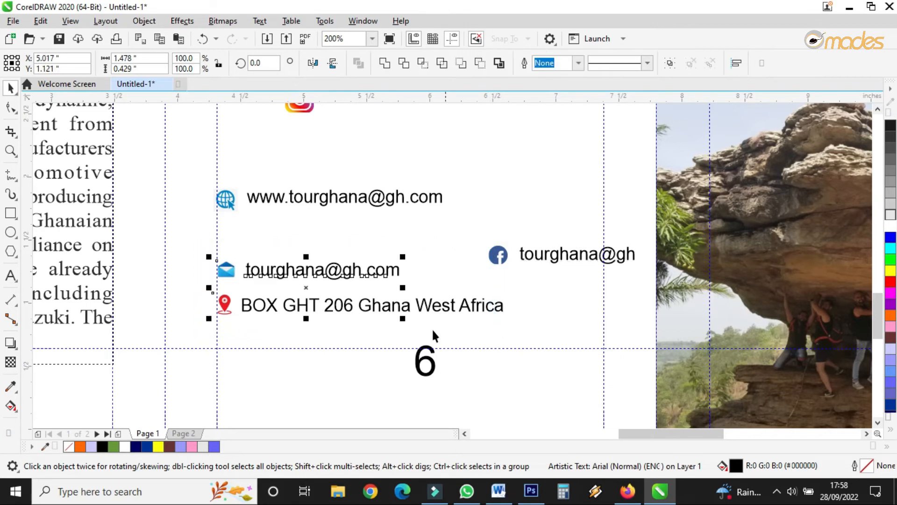
drag(367, 306, 367, 266)
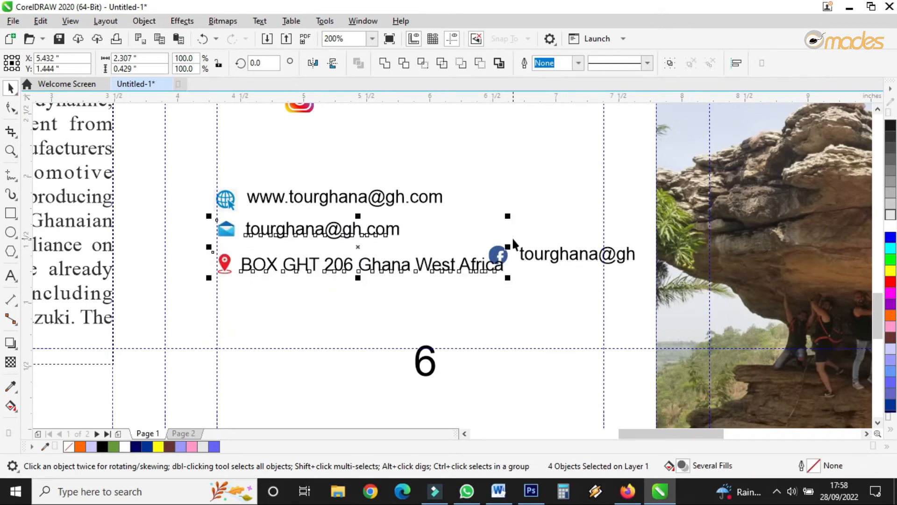
Step: Arrange the Facebook and Instagram rows side by side below the address row
click(495, 258)
shift+click(555, 260)
drag(555, 260, 290, 311)
drag(302, 108, 392, 320)
drag(406, 290, 482, 328)
Step: Select all contact rows and icons, shift them slightly down, and group them
drag(205, 177, 526, 299)
drag(359, 229, 359, 241)
scroll(411, 337, down, 2)
scroll(411, 337, up, 1)
drag(303, 236, 480, 332)
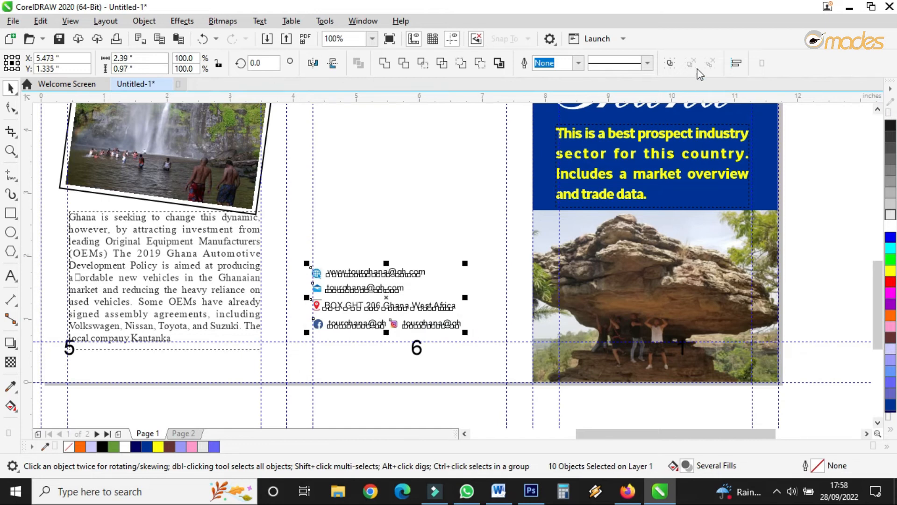
click(672, 63)
Step: Place the white mosque photo in panel 6 above the contact details, resized to the panel's width
scroll(421, 308, down, 2)
scroll(422, 286, up, 1)
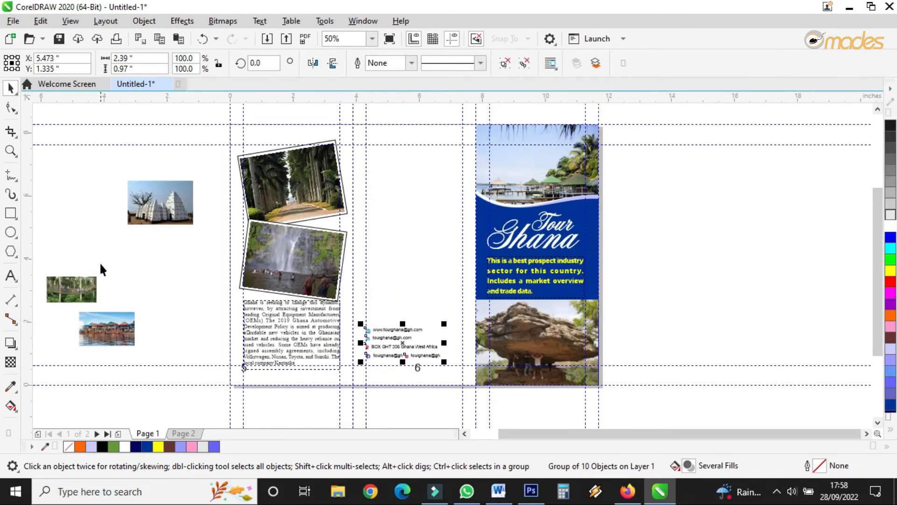
drag(160, 199, 395, 183)
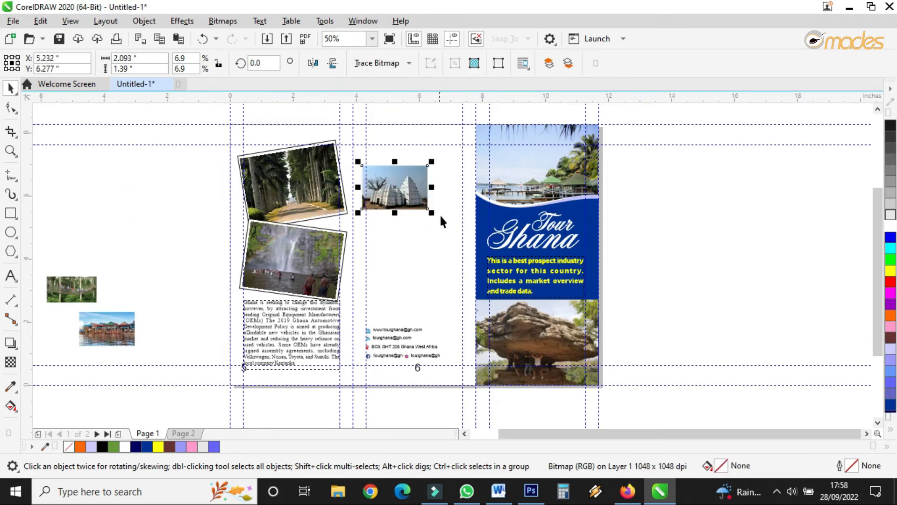
drag(431, 214, 463, 265)
drag(424, 215, 427, 304)
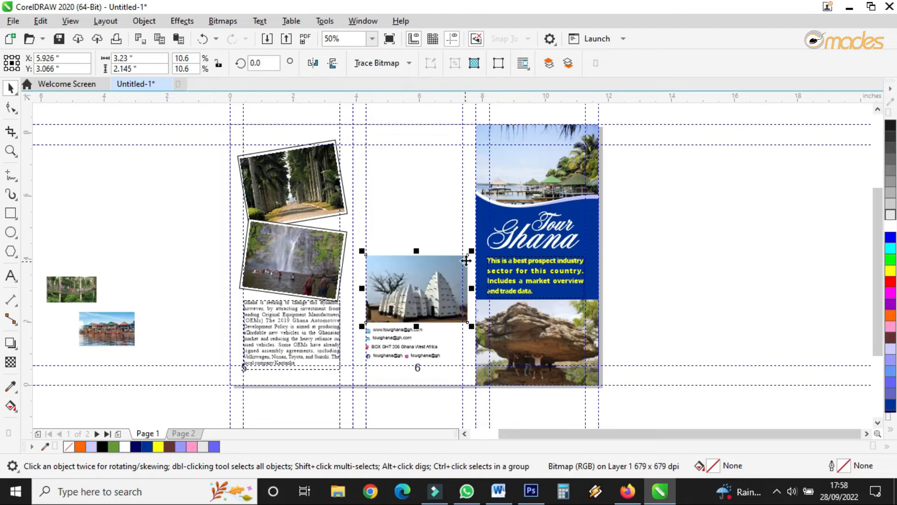
drag(471, 251, 469, 253)
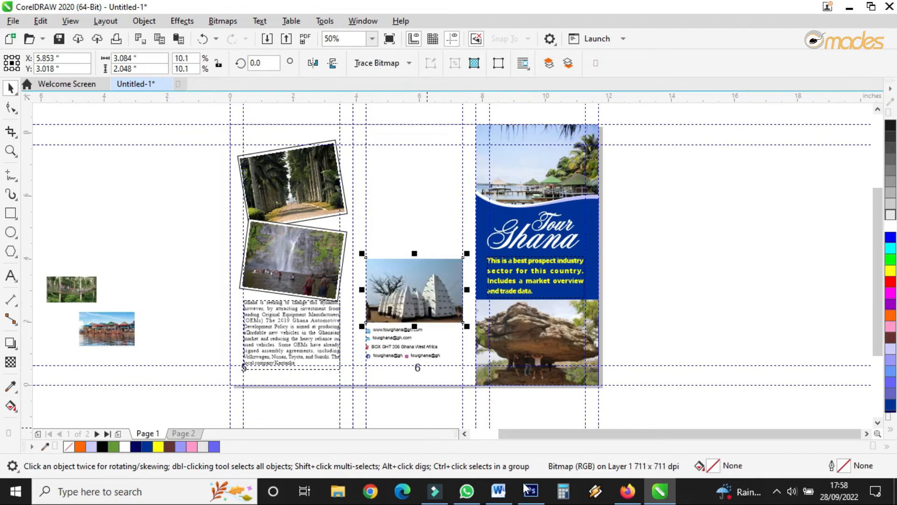
Step: Copy the rest of the automotive paragraph, from "Kantanka line of vehicles" to "its own use", in the Word document
click(498, 491)
scroll(455, 340, down, 4)
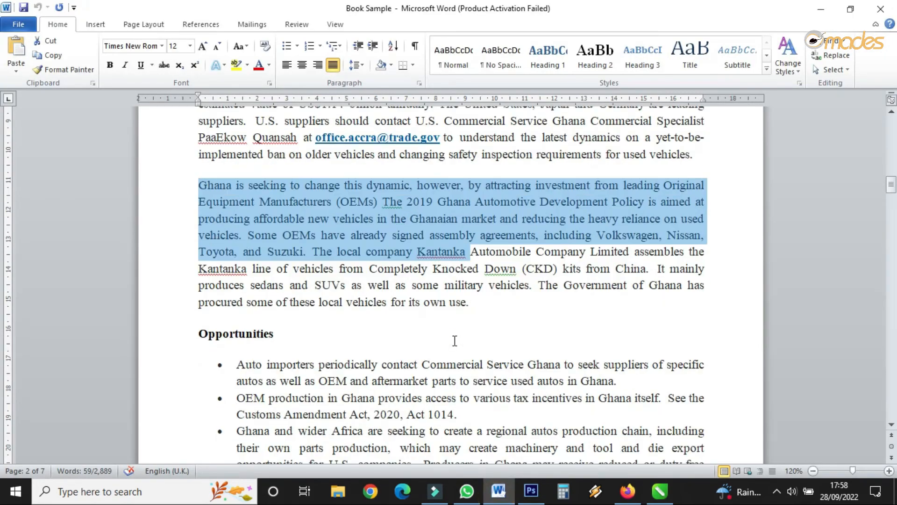
drag(196, 267, 465, 313)
right_click(411, 299)
click(455, 99)
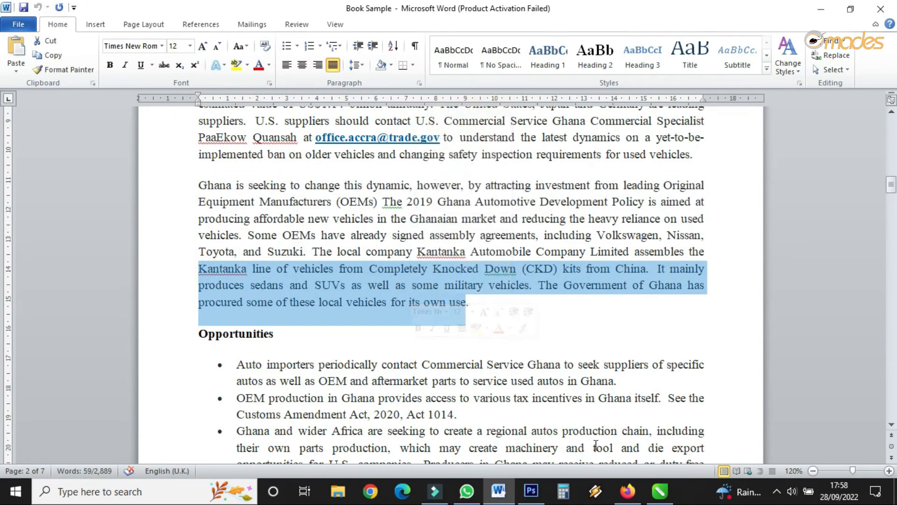
click(660, 491)
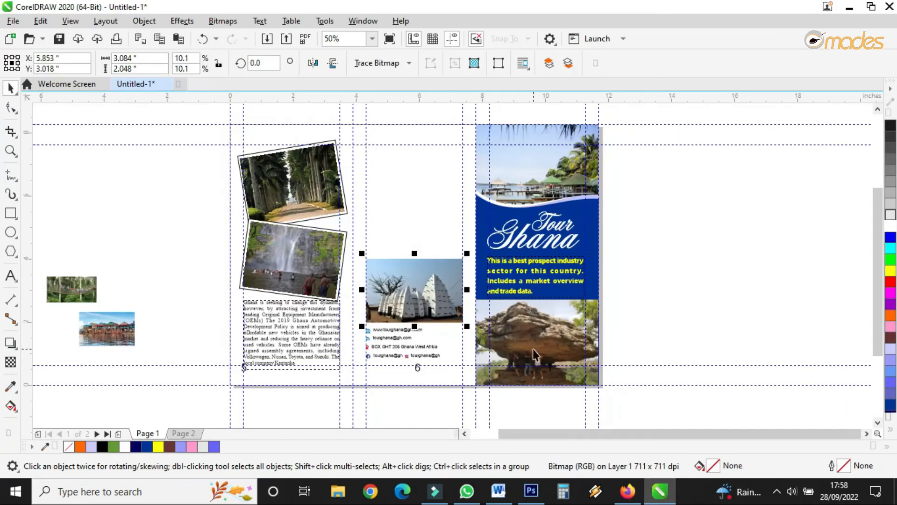
Step: Draw a paragraph text frame at the top of panel 6 and paste the copied text into it
scroll(391, 115, up, 2)
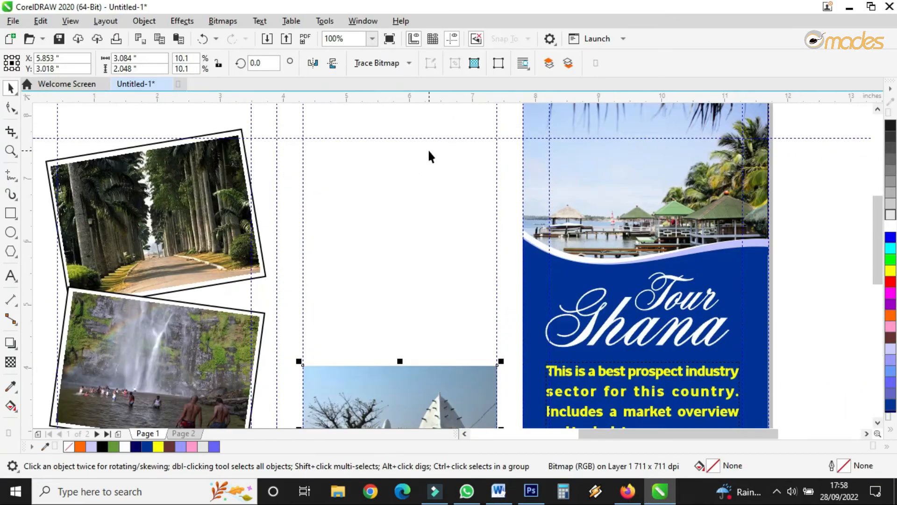
click(9, 276)
drag(304, 138, 497, 321)
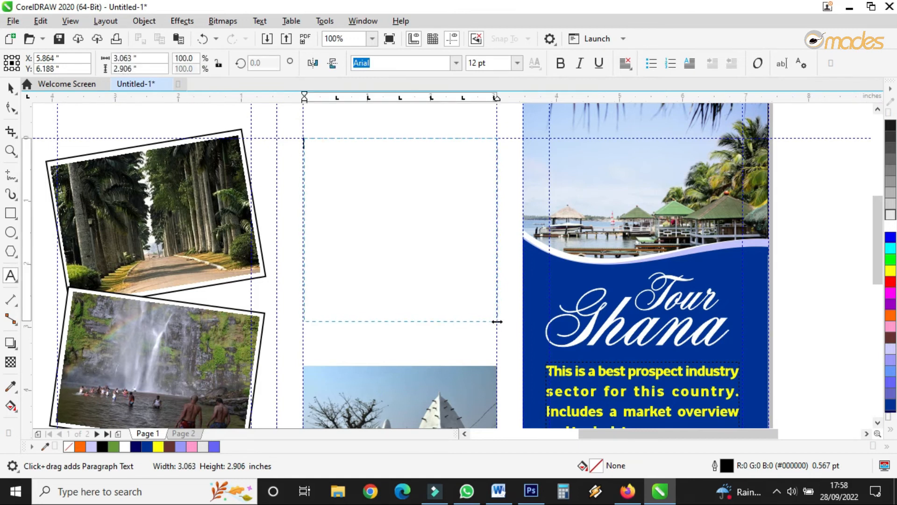
right_click(451, 257)
click(492, 394)
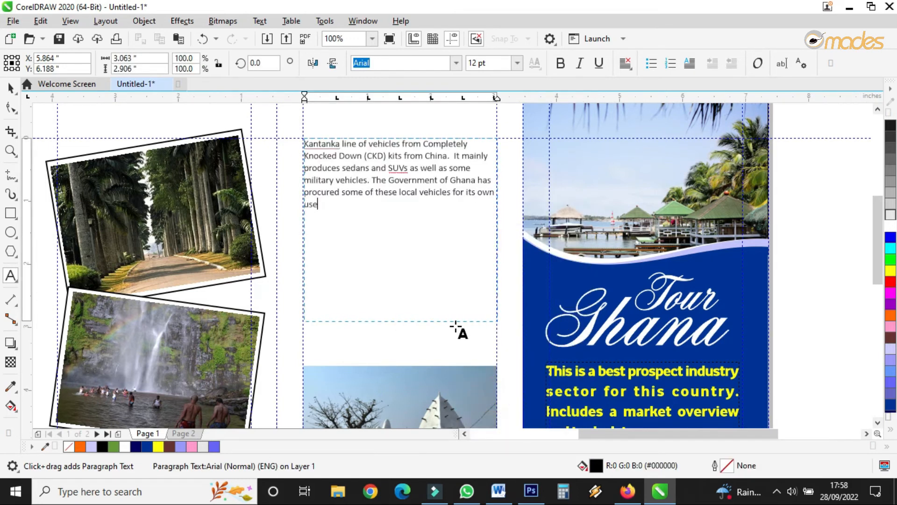
Step: Format the pasted text as Times New Roman 12 pt and shorten its frame to fit the text
click(8, 89)
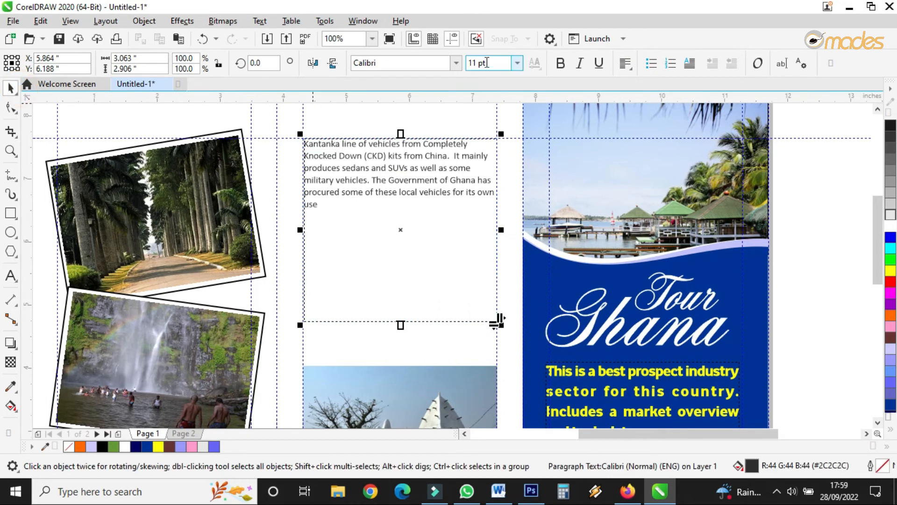
click(517, 64)
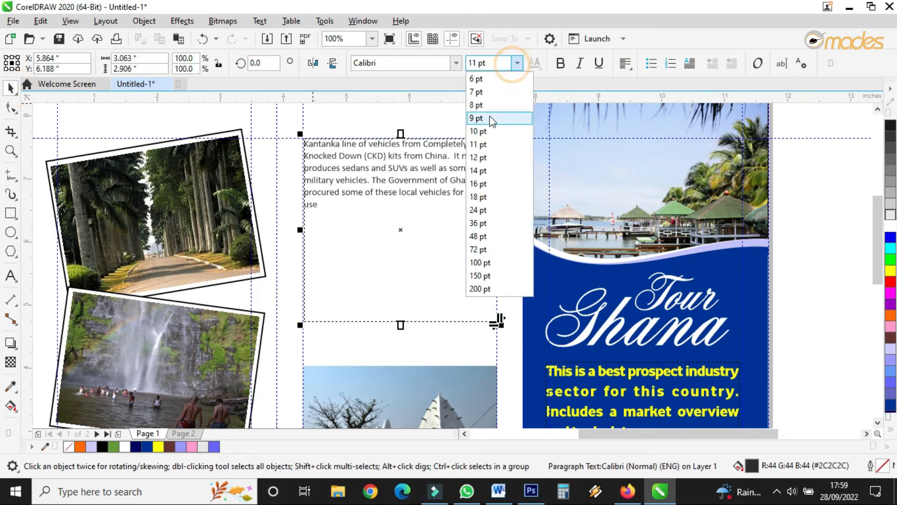
click(507, 156)
click(454, 64)
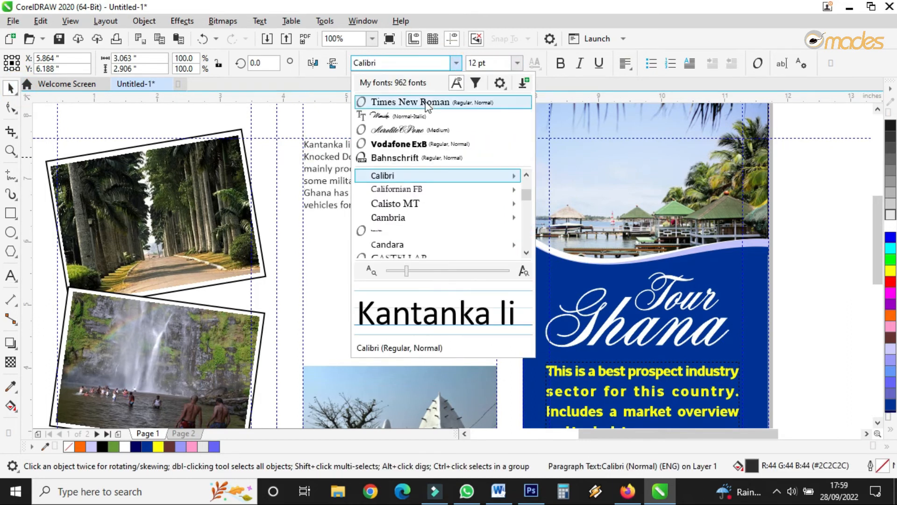
click(424, 100)
drag(405, 326, 408, 226)
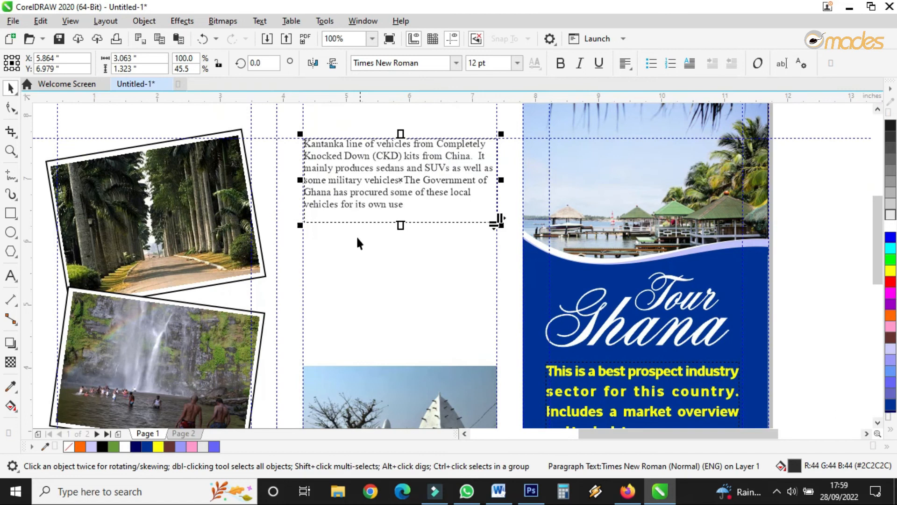
Step: Place the canopy walkway photo in panel 6 below the text, resizing it slightly
scroll(432, 191, down, 1)
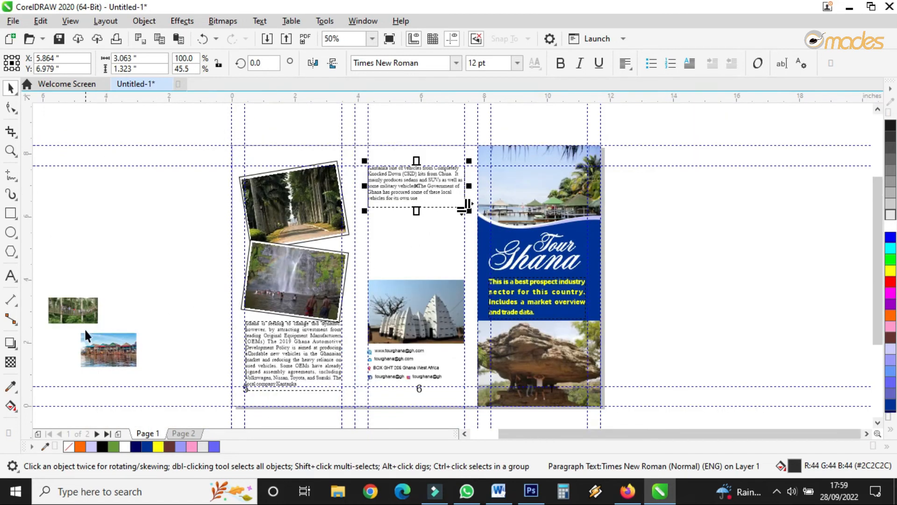
drag(80, 311, 382, 276)
scroll(419, 254, up, 1)
drag(419, 247, 432, 232)
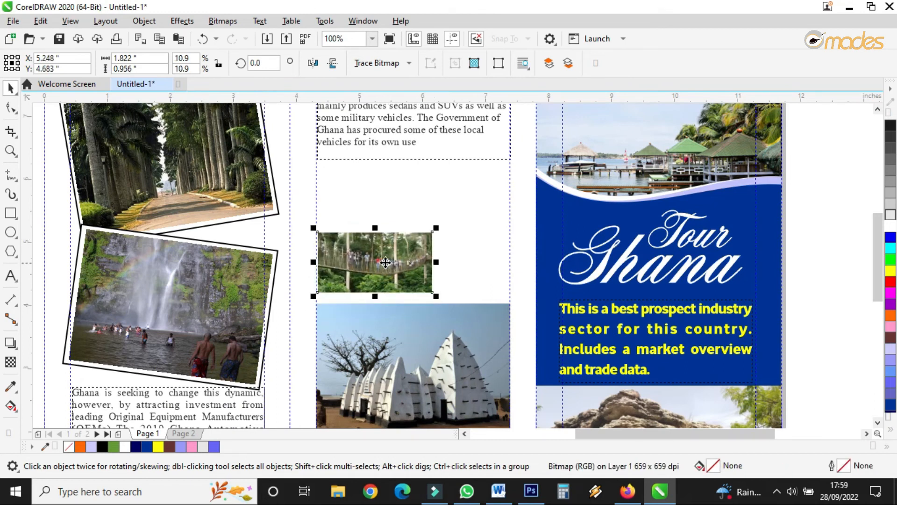
Step: Place the stilt-house village photo in panel 6, overlapping the canopy walkway photo's upper right corner
scroll(511, 273, down, 1)
drag(154, 351, 467, 253)
scroll(504, 266, up, 1)
drag(459, 220, 496, 193)
scroll(490, 211, up, 1)
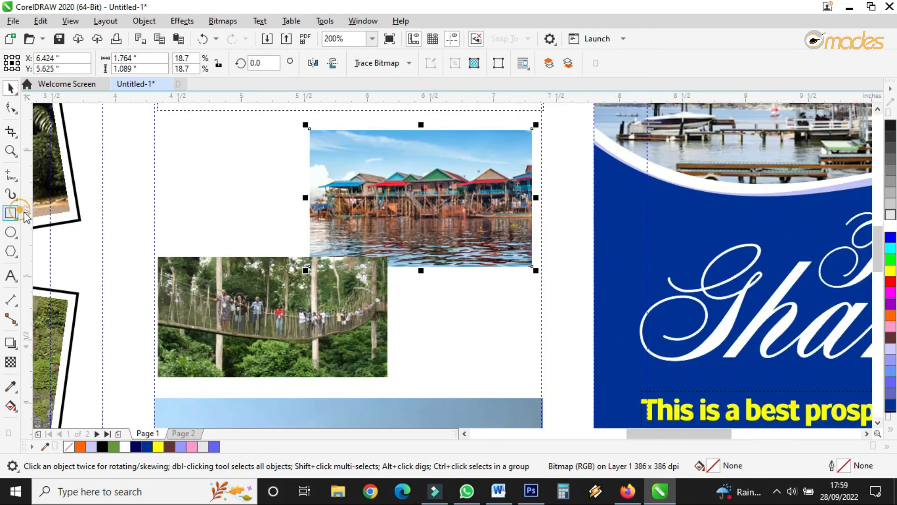
Step: Draw a white-filled rectangle frame around the canopy walkway photo, send it behind, and group the two
click(23, 213)
drag(154, 253, 391, 382)
click(11, 86)
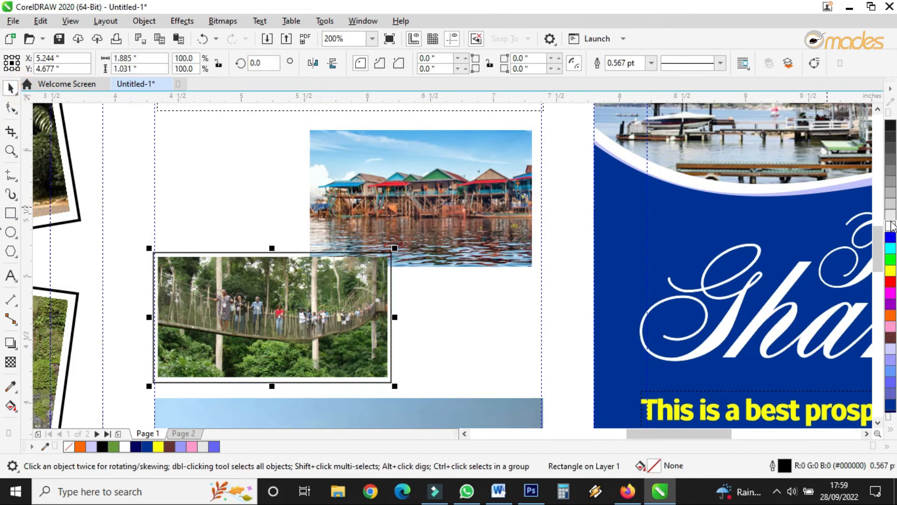
click(891, 215)
right_click(336, 307)
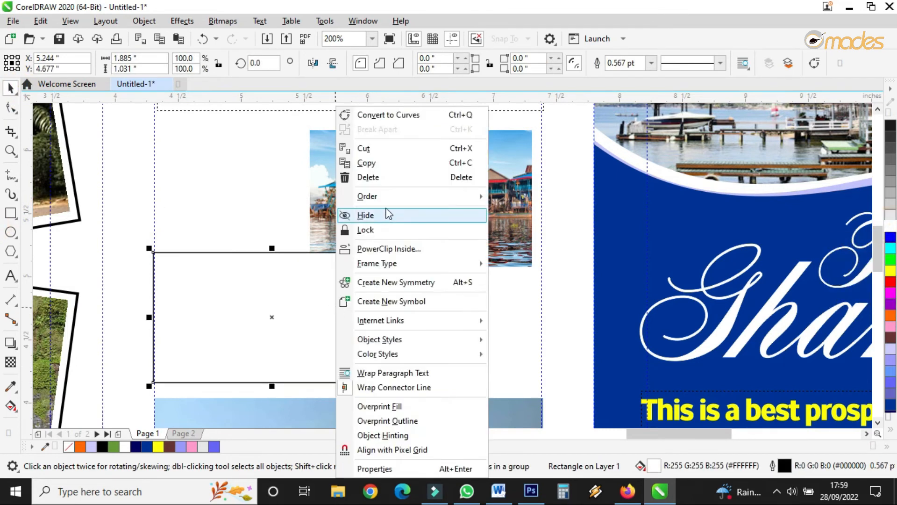
mouse_move(397, 196)
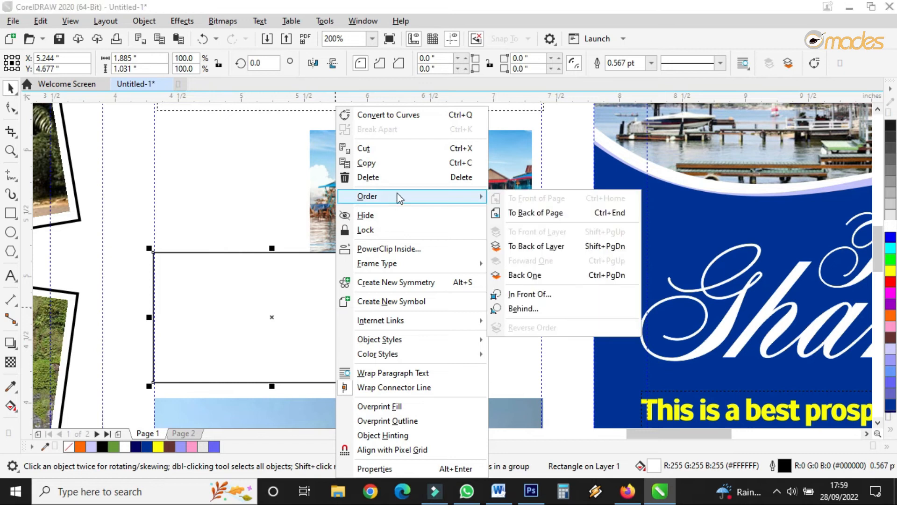
click(549, 246)
drag(136, 230, 425, 392)
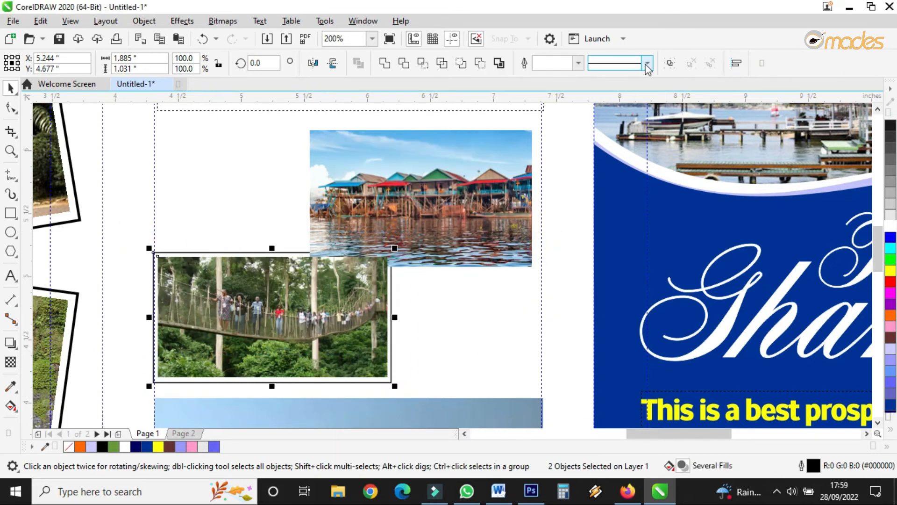
click(670, 62)
Step: Draw a white-filled rectangle frame around the stilt-house photo, send it behind, and group the two
click(8, 215)
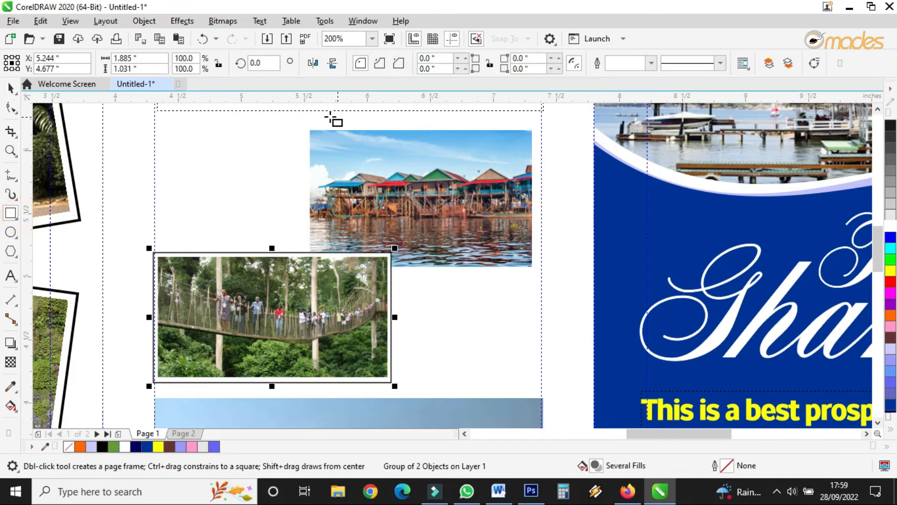
drag(300, 125, 539, 270)
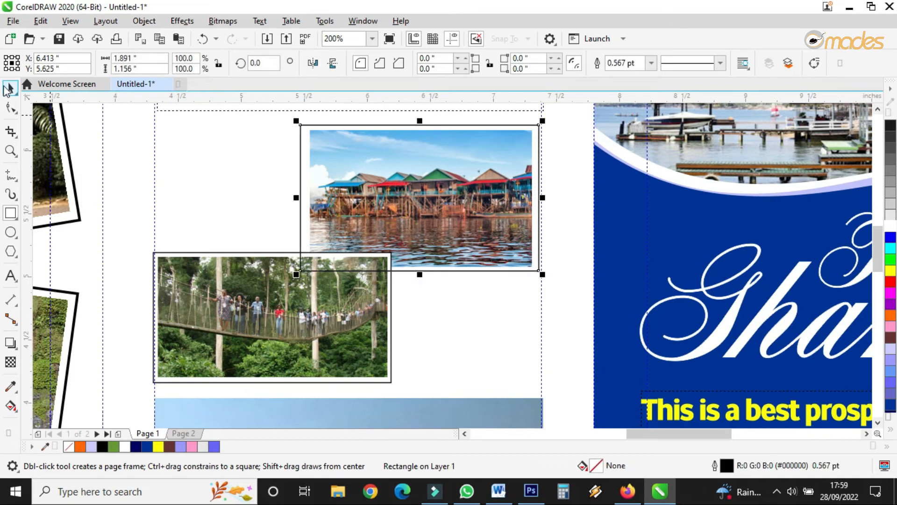
click(9, 87)
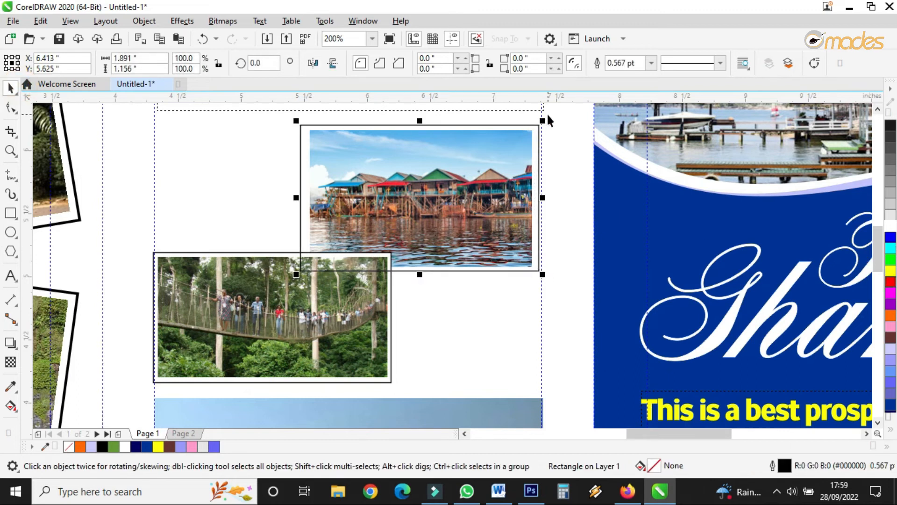
drag(359, 259, 295, 275)
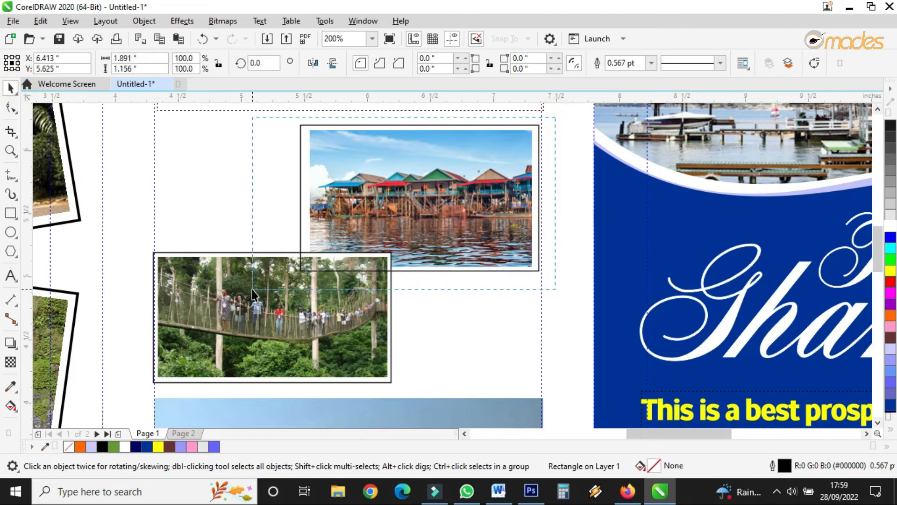
click(561, 120)
click(536, 127)
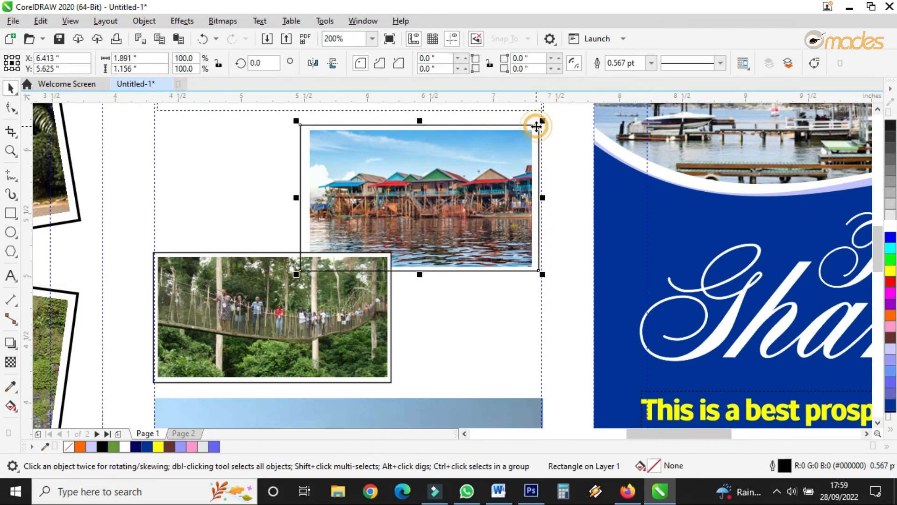
click(890, 226)
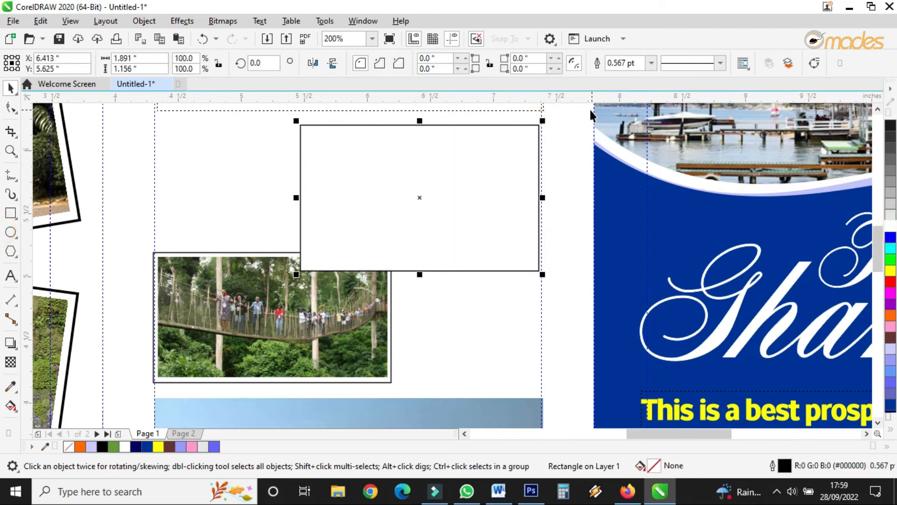
right_click(516, 153)
mouse_move(579, 196)
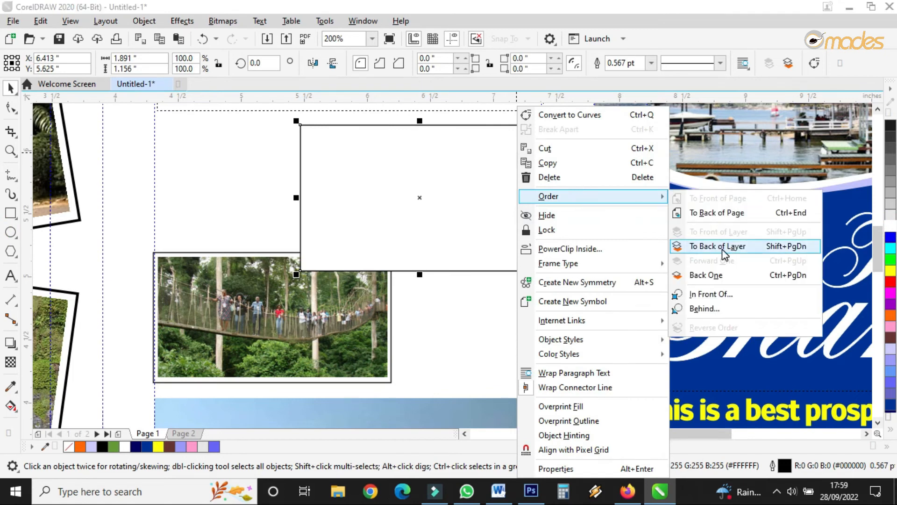
click(722, 250)
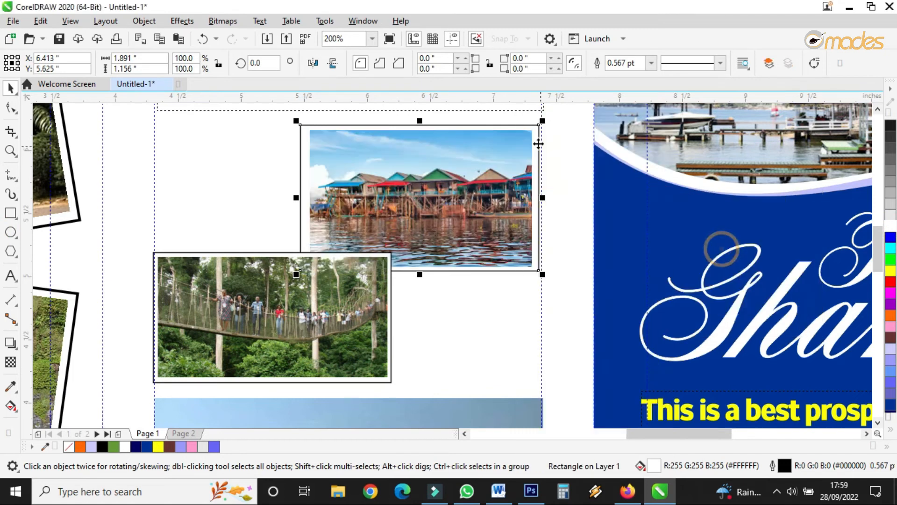
shift+click(378, 201)
click(670, 65)
scroll(413, 223, down, 2)
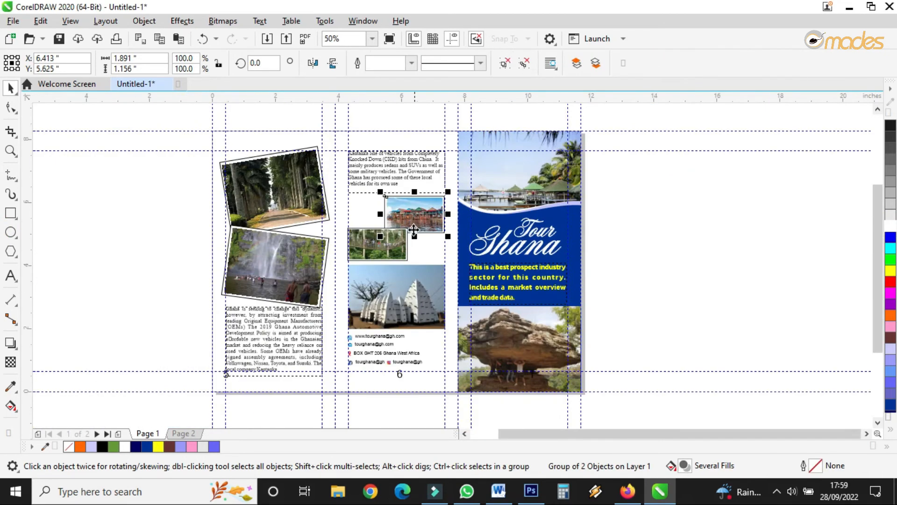
scroll(407, 225, up, 1)
scroll(413, 248, down, 1)
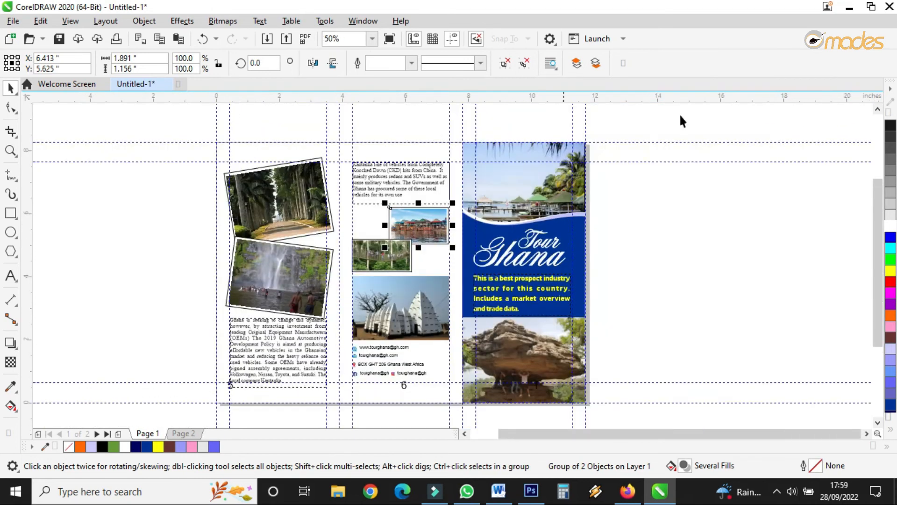
Step: Zoom to the page 1 spread and preview it in full-screen view
click(11, 150)
drag(209, 138, 603, 421)
click(393, 37)
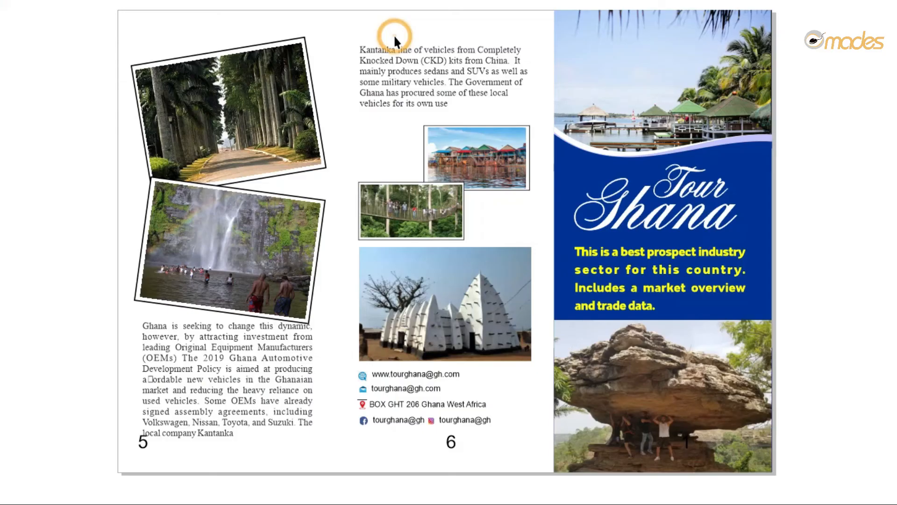
click(397, 40)
click(8, 92)
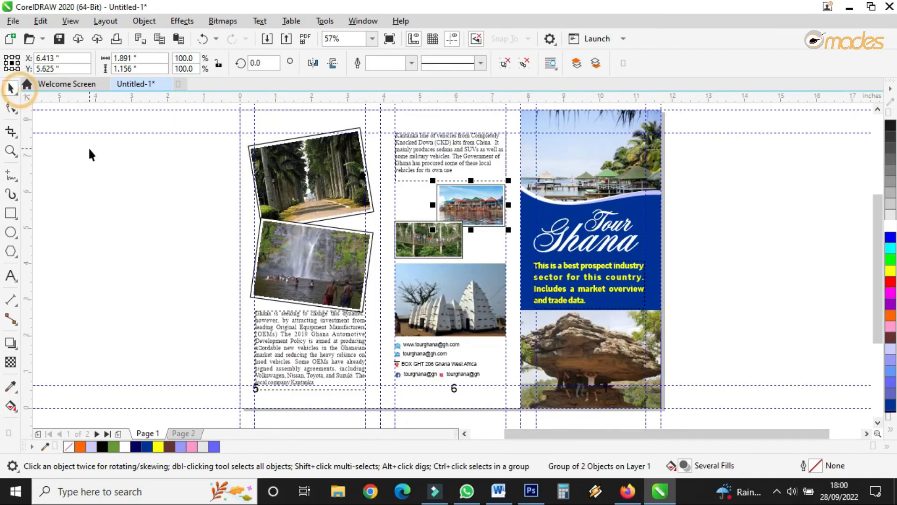
Step: Draw a rectangle covering all of panel 5, about 3.9 by 8.3 inches
click(9, 215)
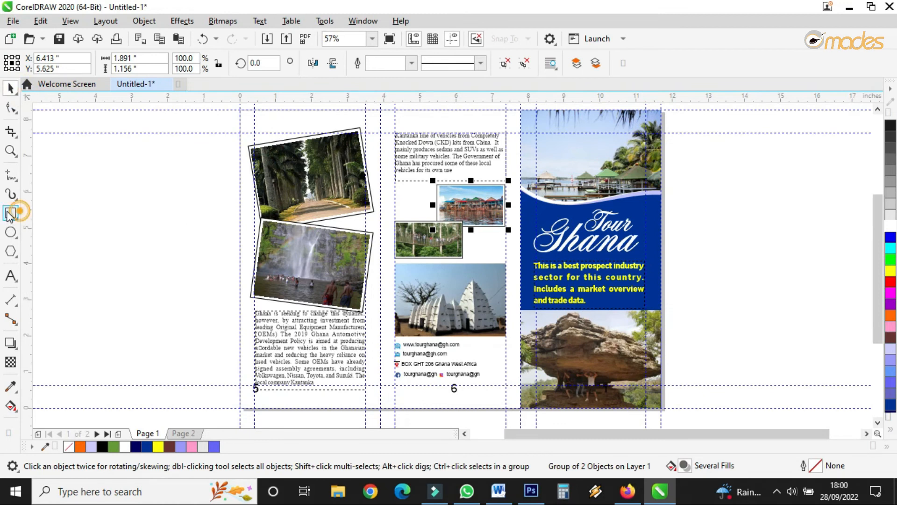
drag(240, 112, 381, 414)
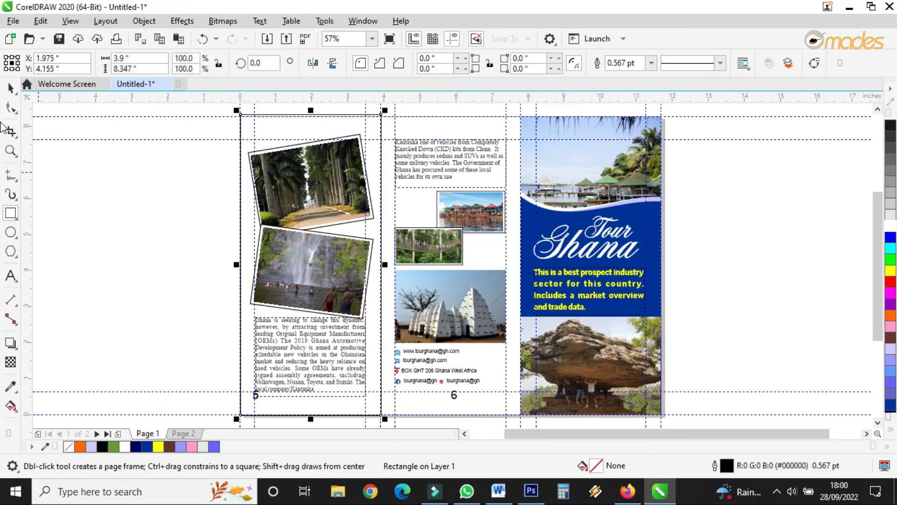
click(10, 87)
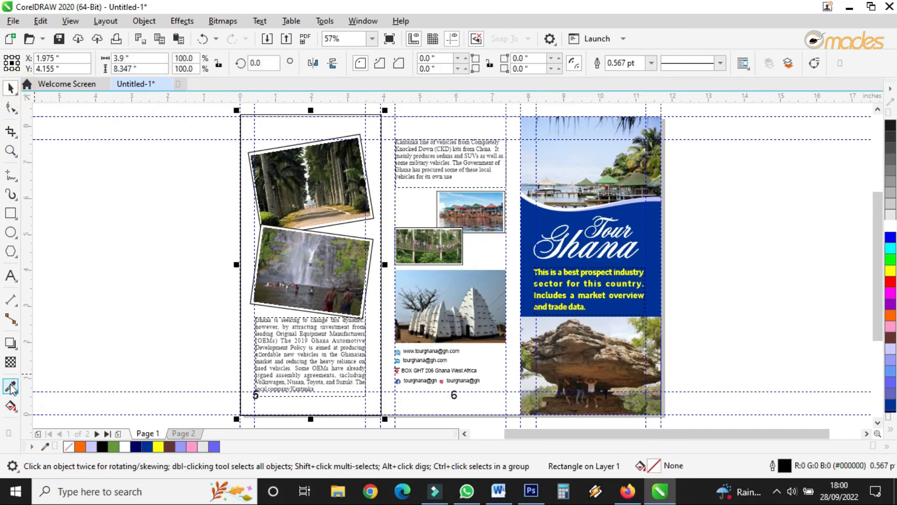
Step: Give the rectangle an elliptical fountain fill with a yellow center and dark blue outer color, shrinking the ellipse
click(10, 405)
click(49, 64)
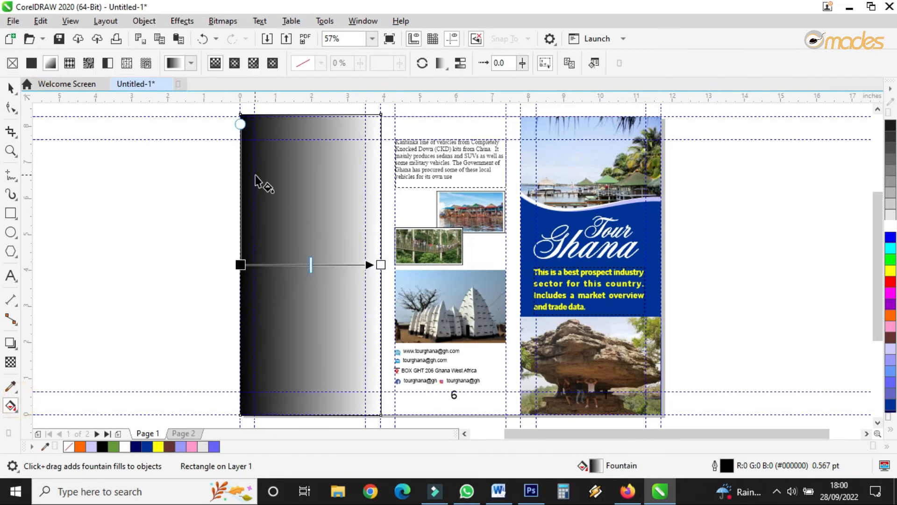
click(234, 64)
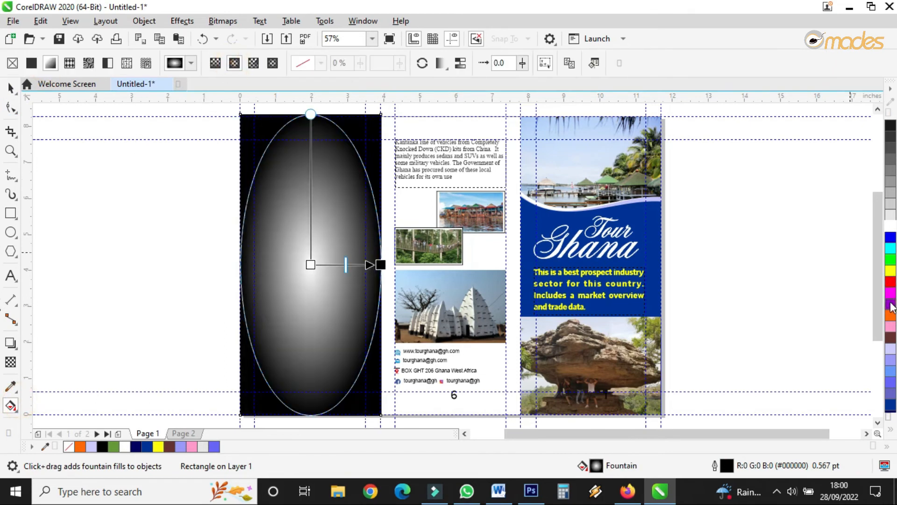
drag(890, 279, 311, 264)
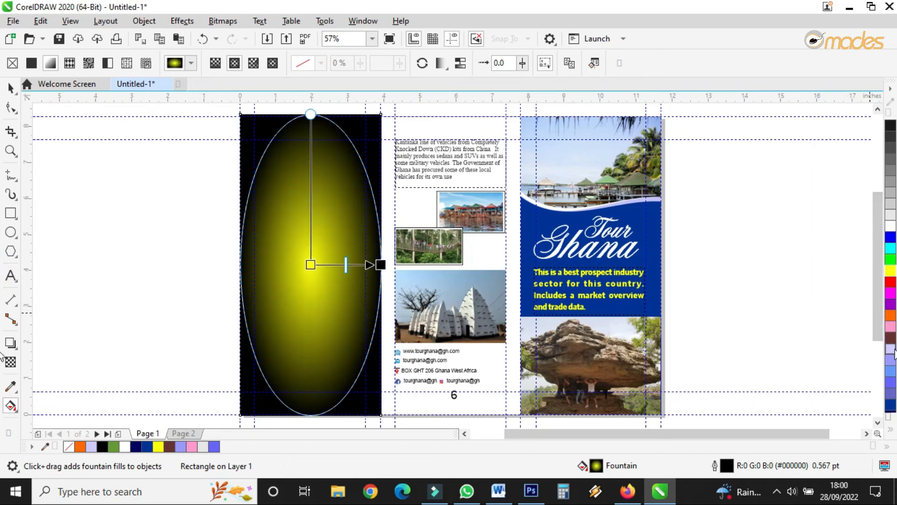
drag(894, 354, 381, 264)
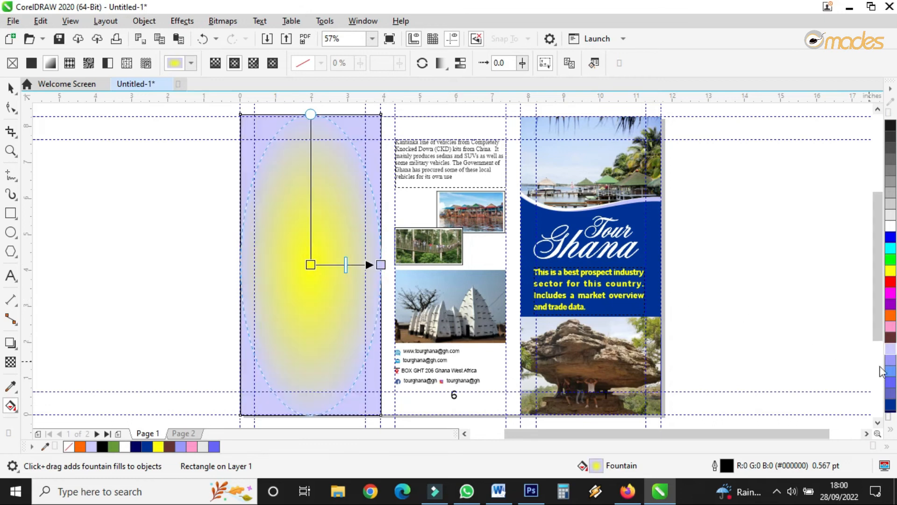
drag(889, 406, 381, 264)
drag(309, 115, 312, 176)
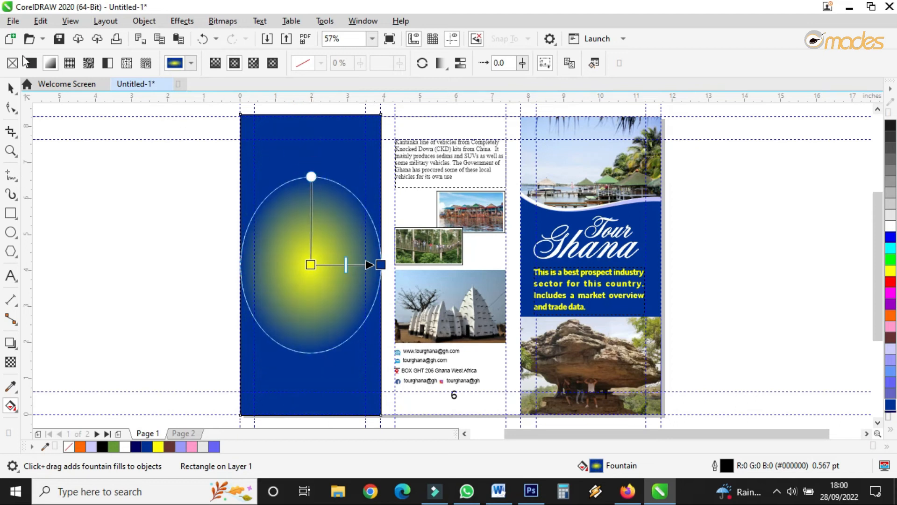
Step: Remove the rectangle's outline and send it to the back of the page
click(10, 88)
click(308, 124)
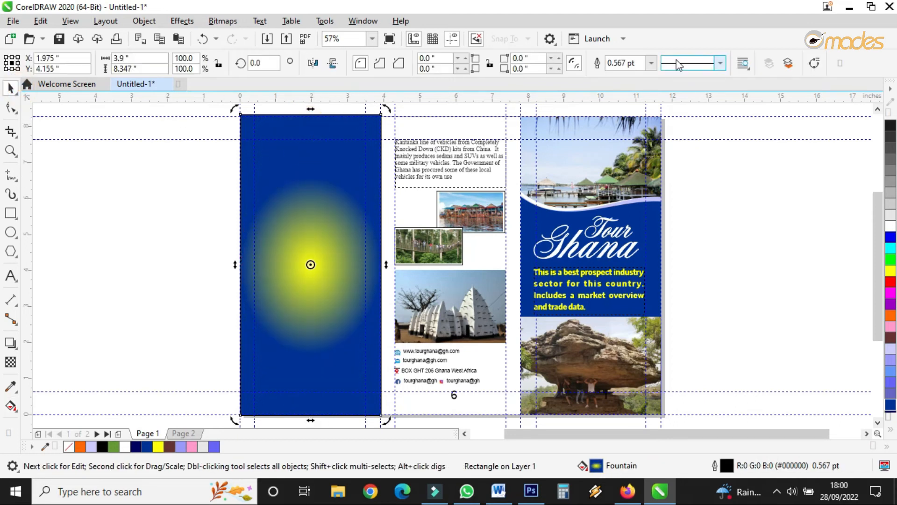
click(651, 63)
click(621, 74)
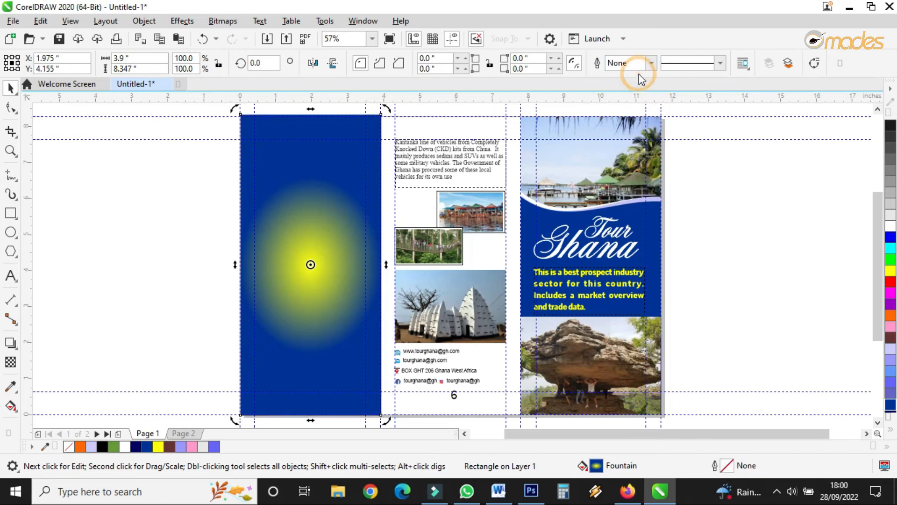
right_click(303, 201)
mouse_move(347, 199)
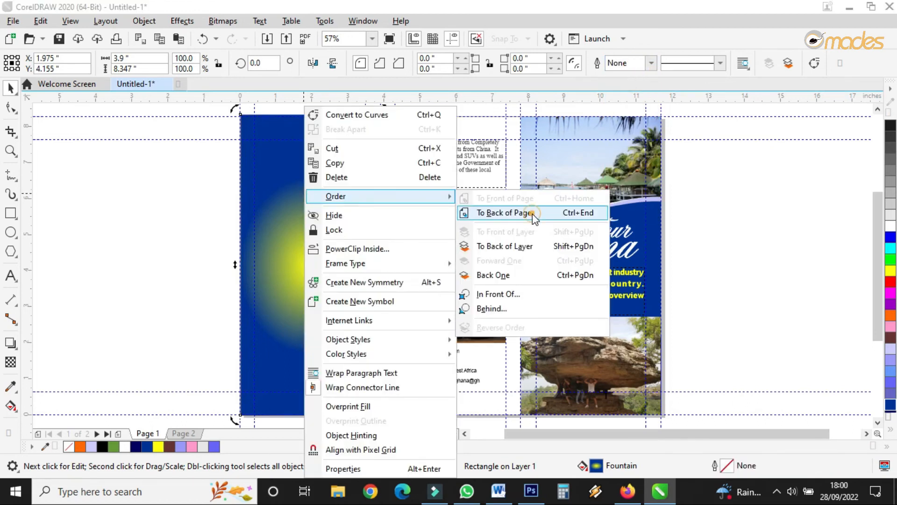
click(532, 214)
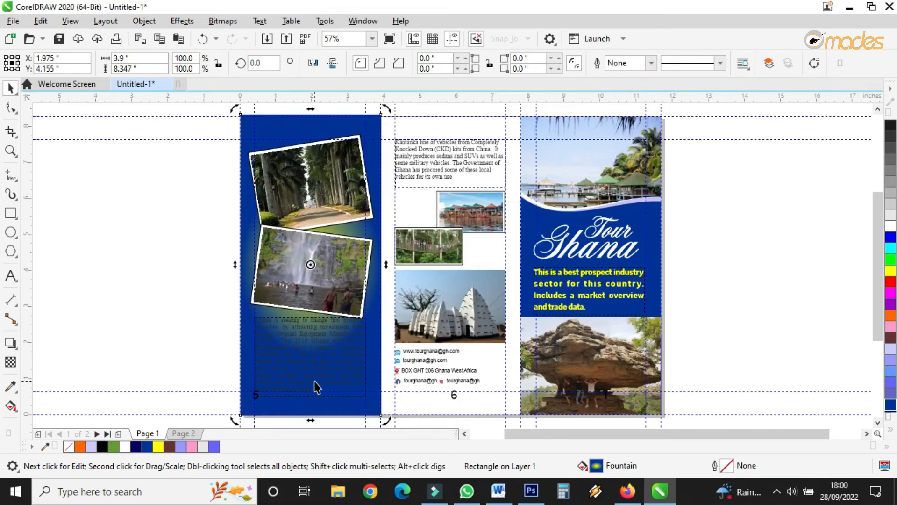
Step: Change the fountain fill's center color to white and move the gradient up behind the two photos
click(10, 405)
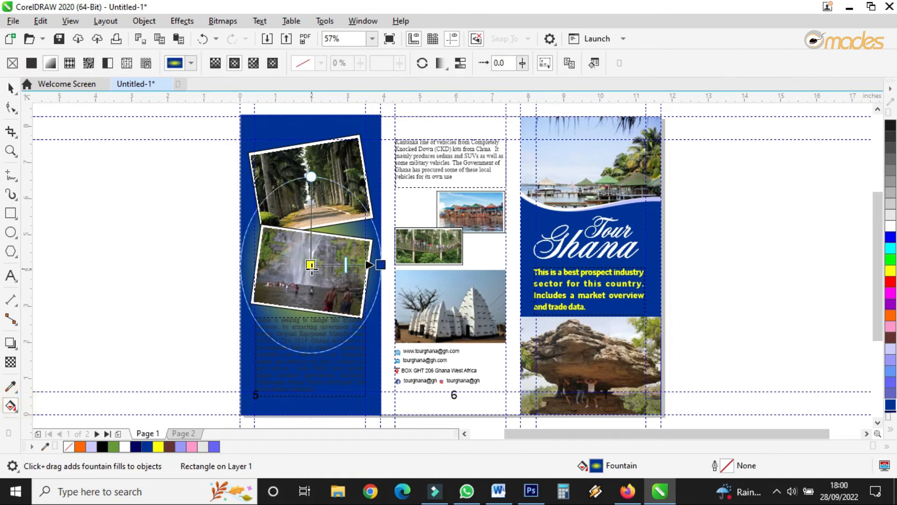
drag(889, 226, 310, 219)
drag(367, 130, 350, 149)
mouse_move(309, 218)
mouse_down()
mouse_move(301, 195)
mouse_move(314, 213)
mouse_up()
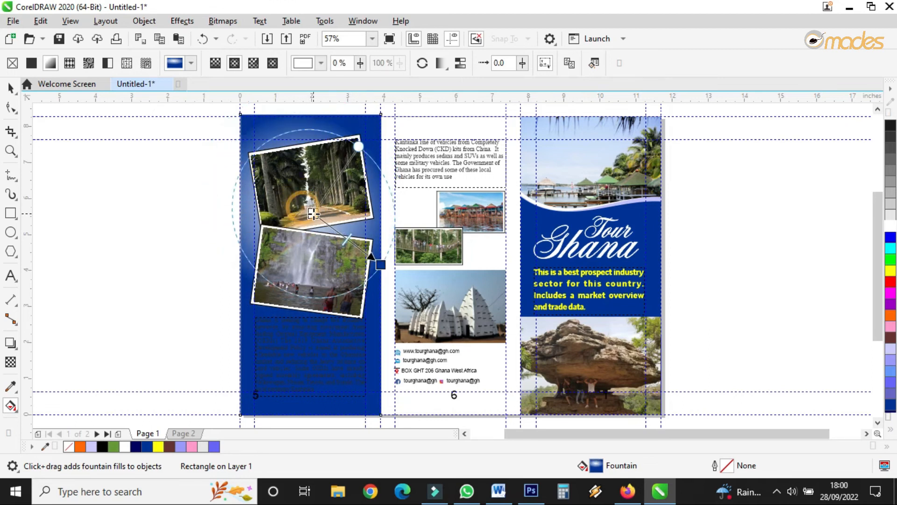
drag(381, 264, 374, 257)
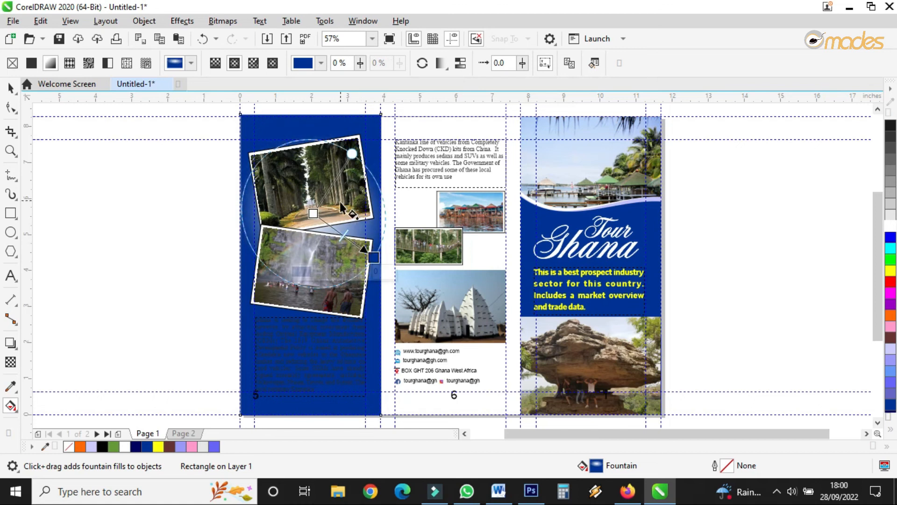
drag(313, 214, 310, 194)
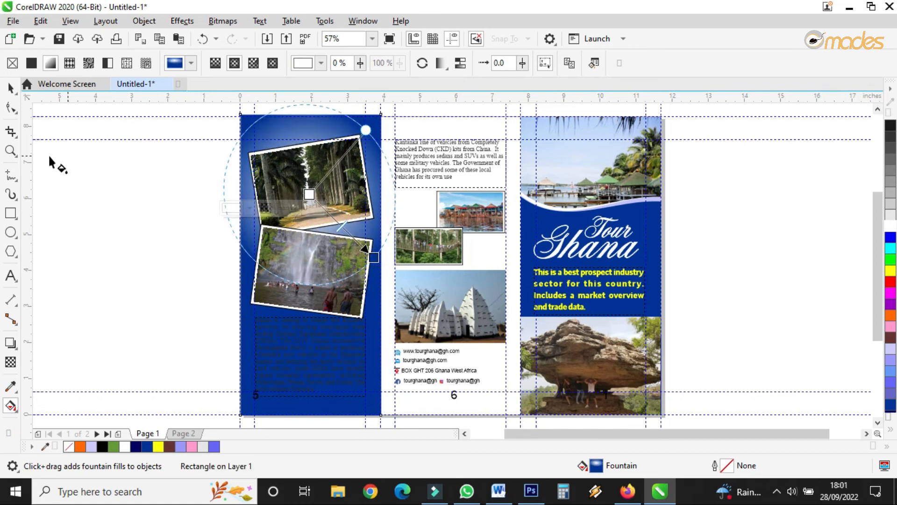
Step: Set the panel 5 paragraph text color to white
click(10, 87)
click(280, 353)
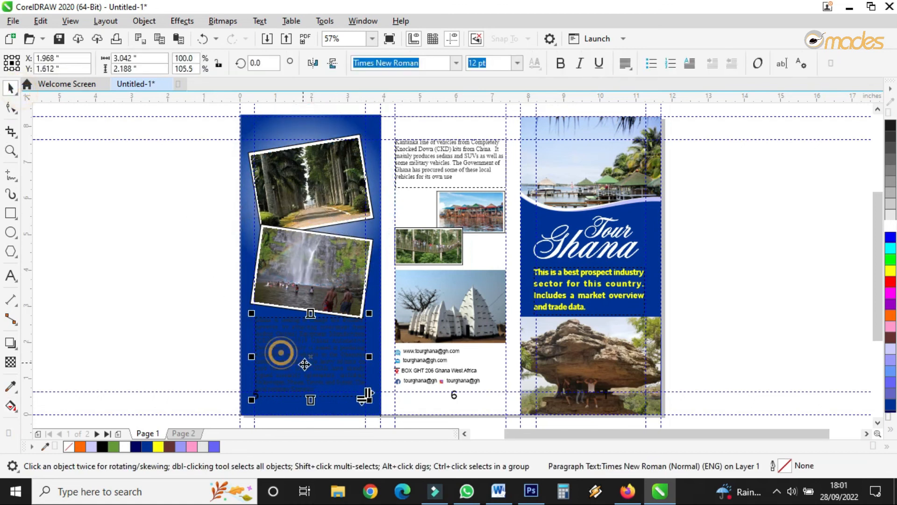
scroll(304, 364, up, 4)
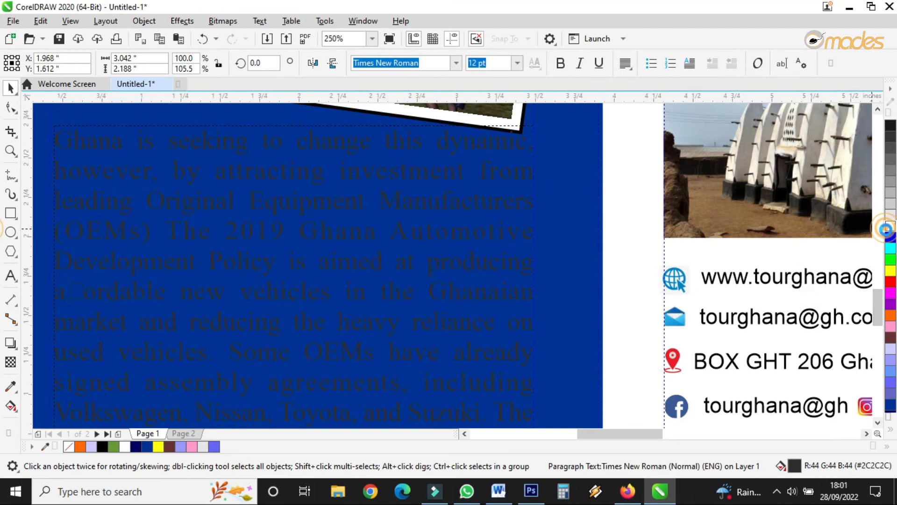
scroll(474, 265, down, 5)
scroll(469, 264, up, 4)
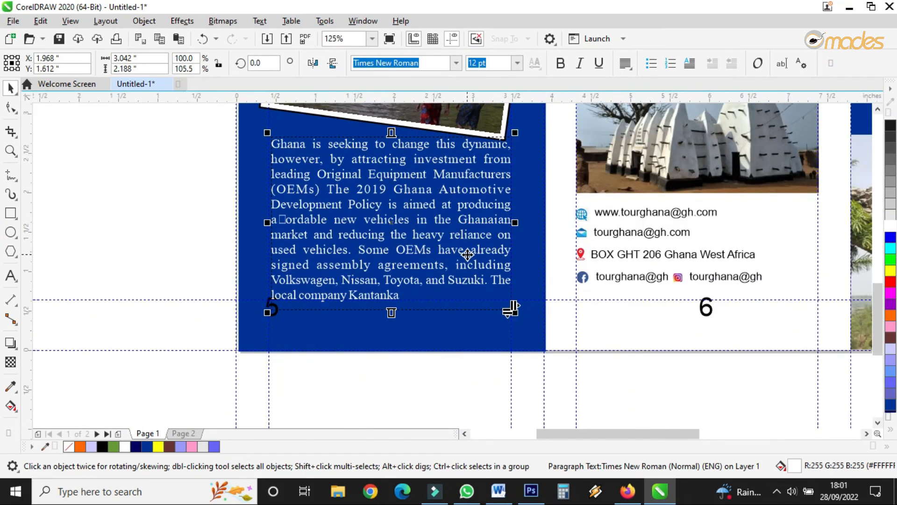
Step: Draw a small rectangle beside the panel 5 text, fill it light blue and remove its outline
click(247, 252)
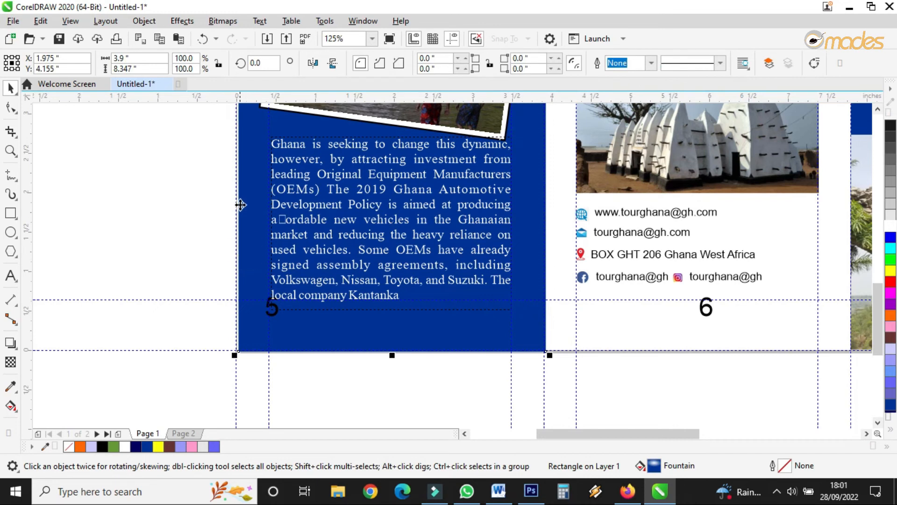
click(11, 212)
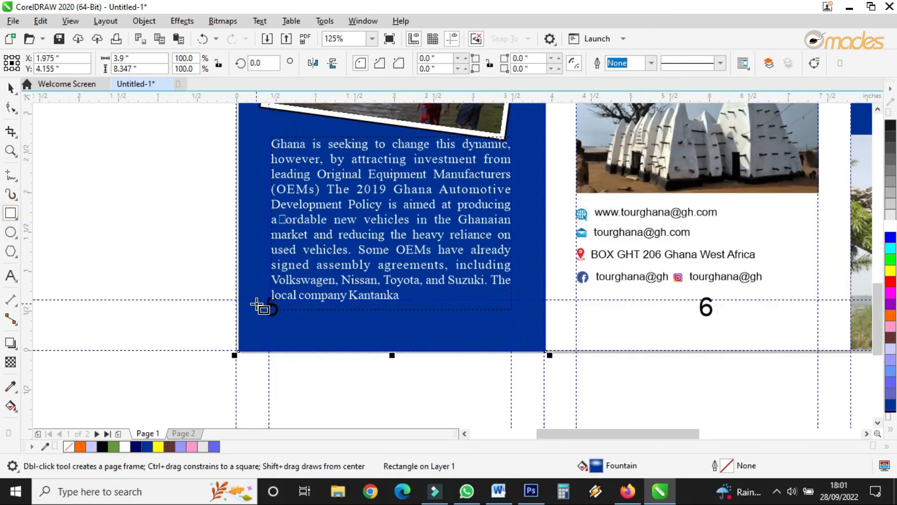
scroll(232, 221, up, 2)
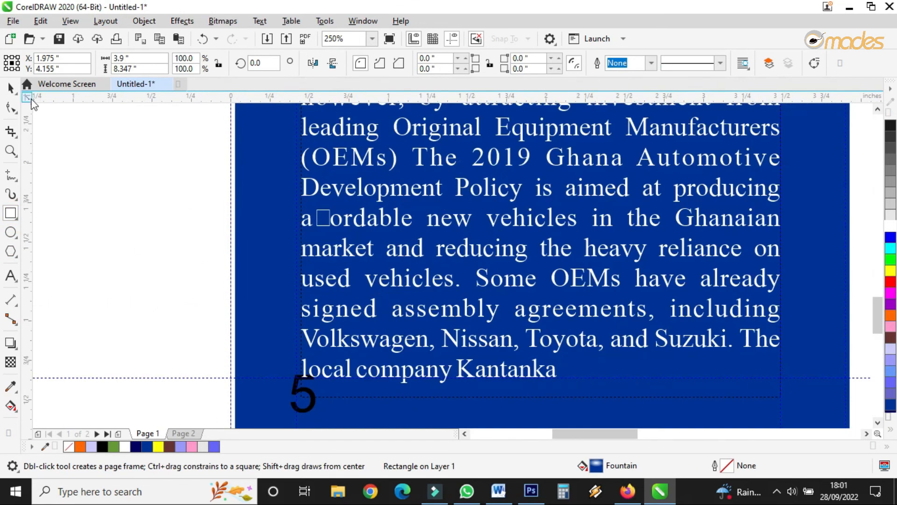
mouse_move(229, 228)
mouse_down()
mouse_move(271, 276)
mouse_move(294, 276)
mouse_up()
click(11, 88)
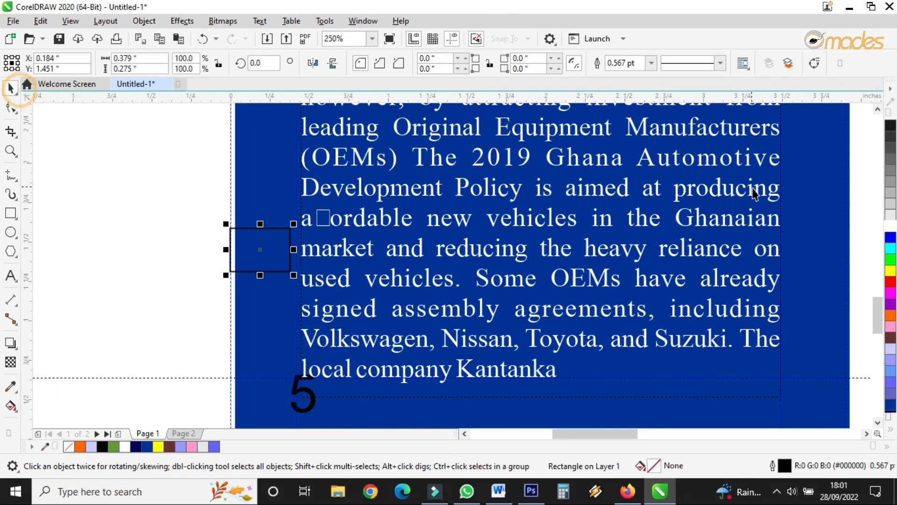
click(891, 206)
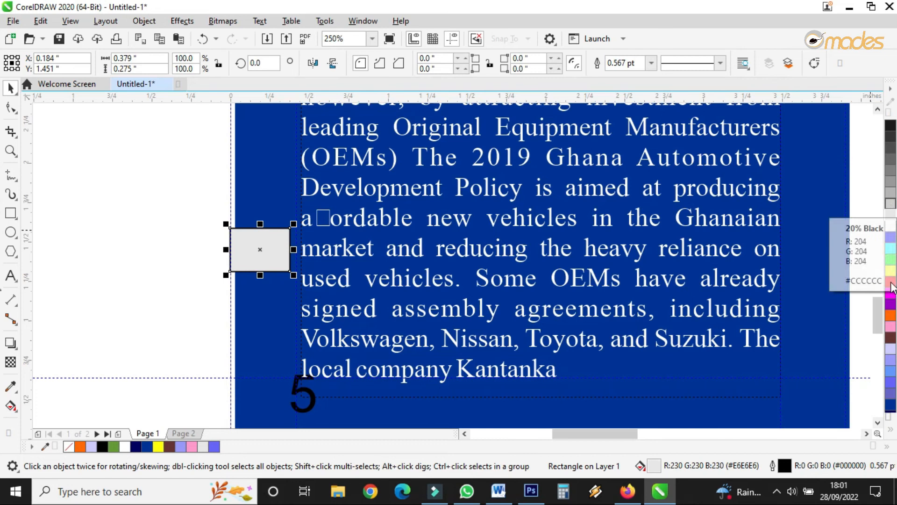
click(890, 376)
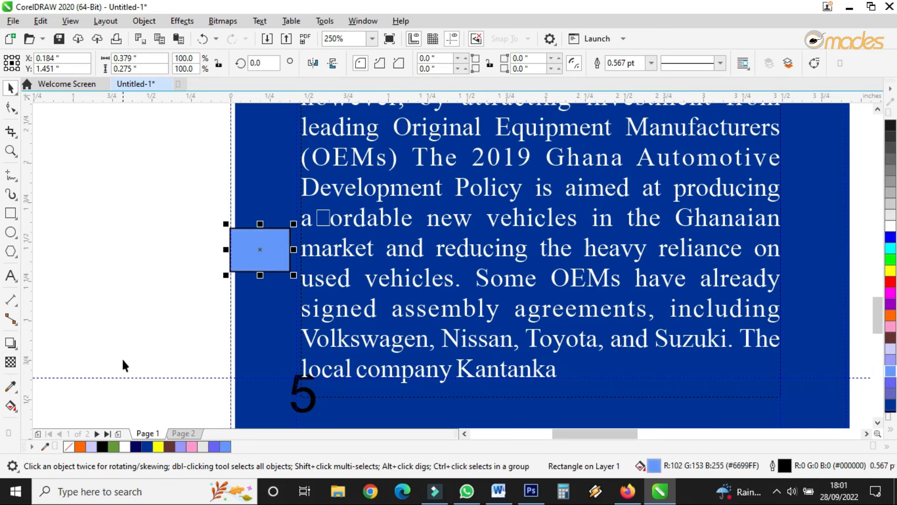
right_click(69, 446)
Step: Extend the panel 5 background rectangle's left edge slightly outward to the page edge
scroll(280, 260, down, 3)
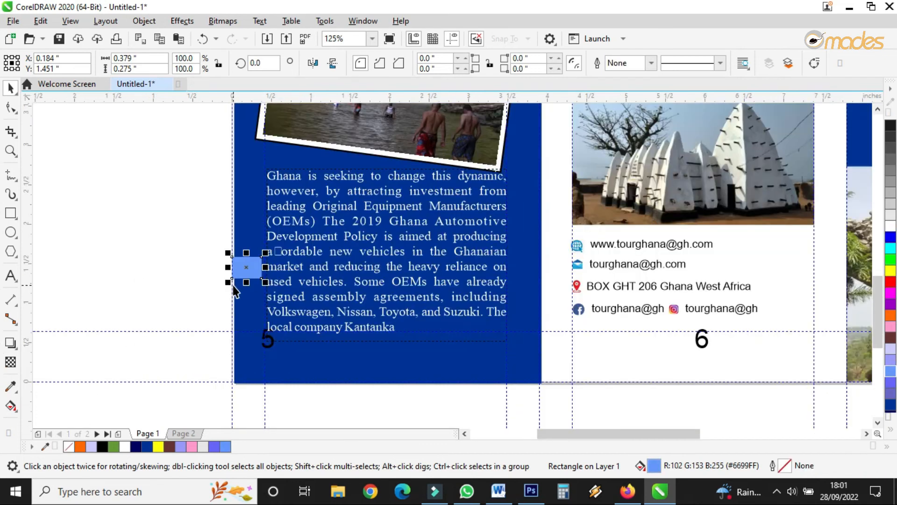
scroll(280, 280, down, 2)
scroll(301, 265, up, 6)
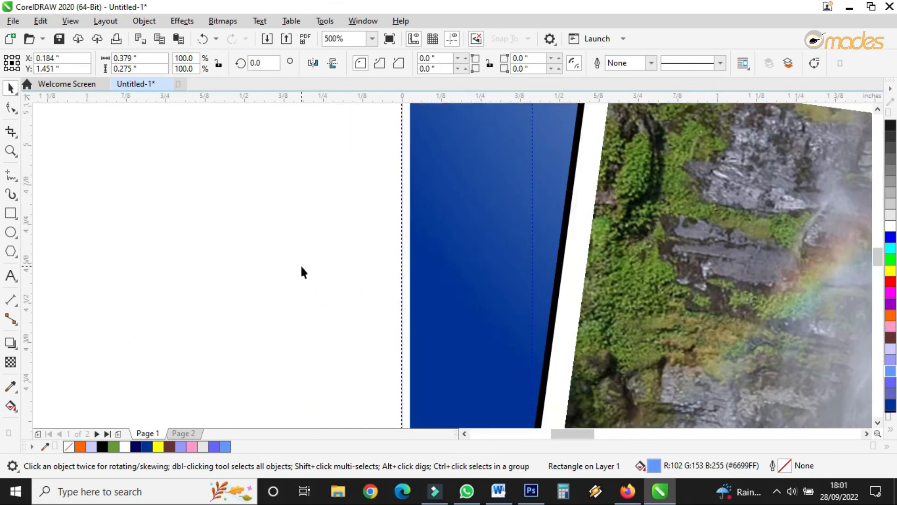
click(420, 292)
drag(404, 412, 396, 412)
scroll(240, 238, down, 2)
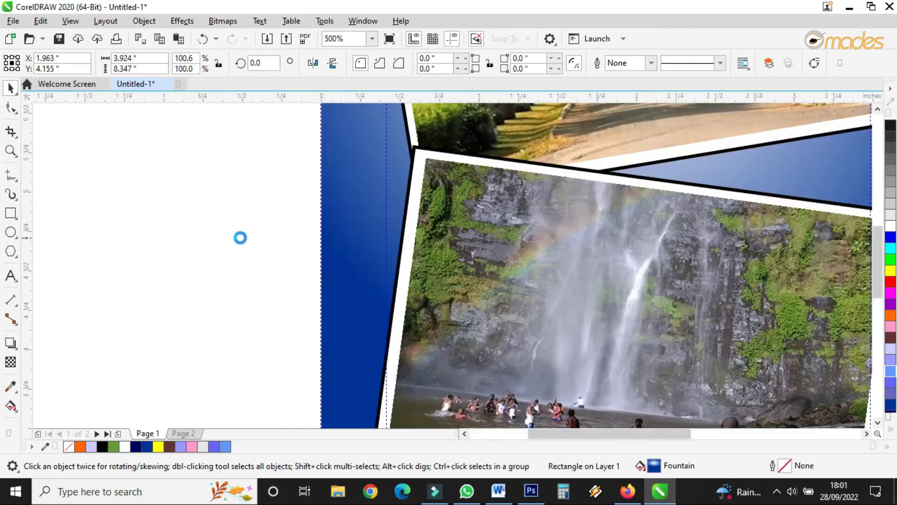
scroll(240, 237, up, 2)
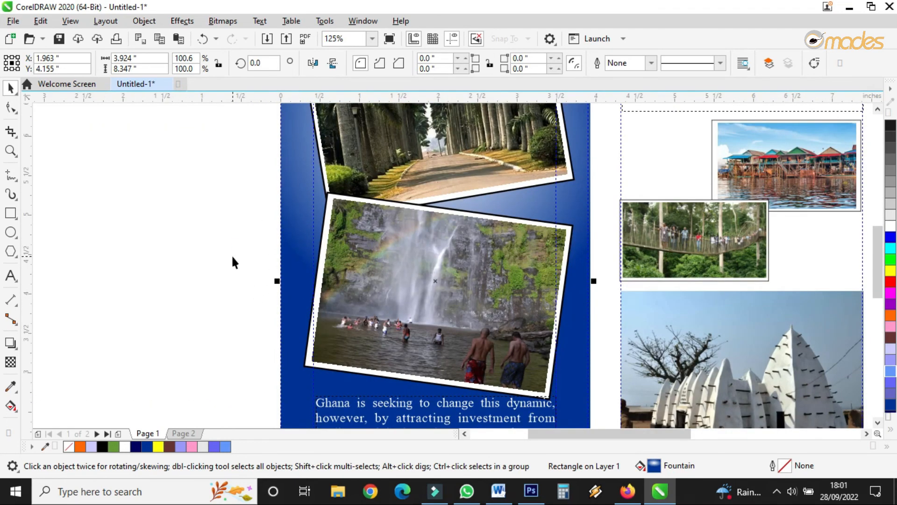
scroll(248, 215, down, 2)
click(221, 263)
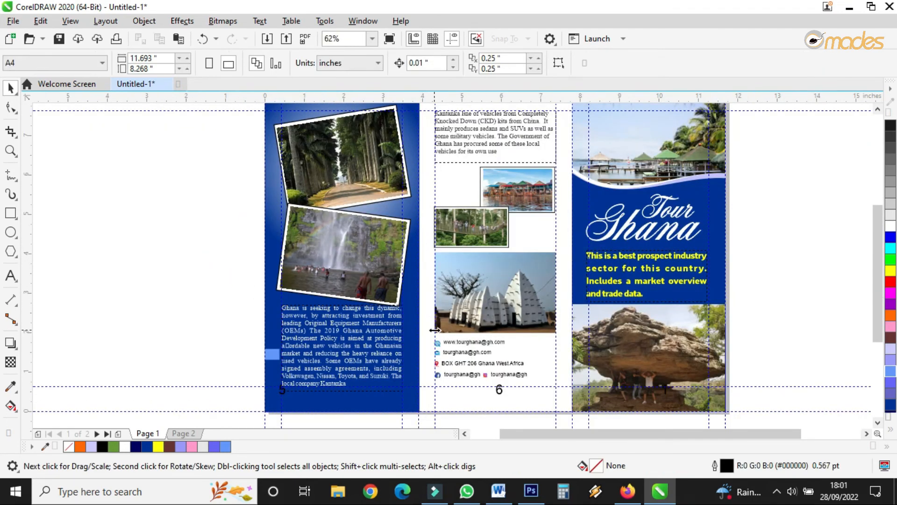
Step: Duplicate the background rectangle into panel 6, send it to the back, and fill it gray
click(264, 228)
drag(257, 249, 484, 288)
right_click(484, 288)
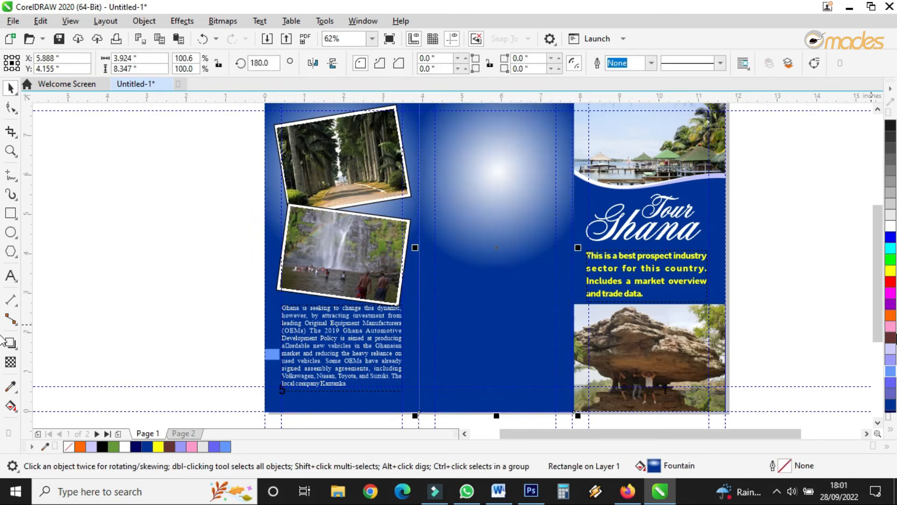
click(889, 220)
key(shift+Page_Down)
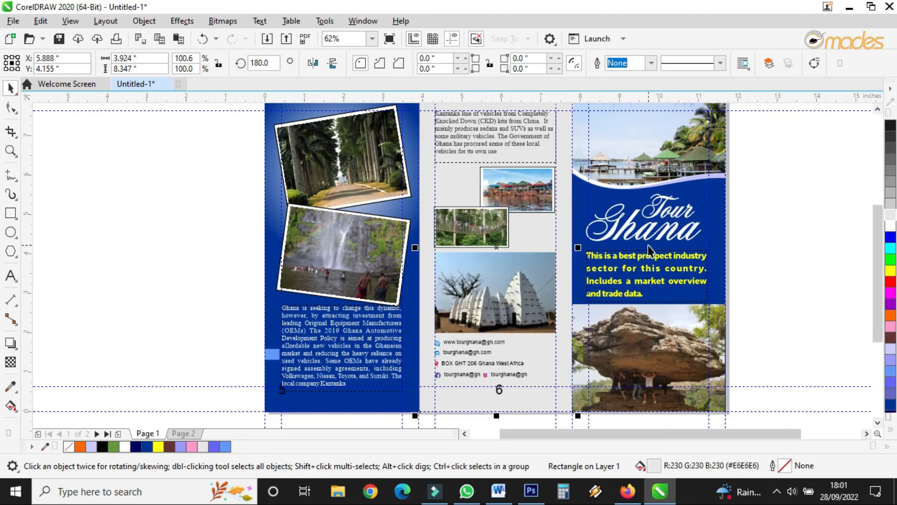
click(890, 192)
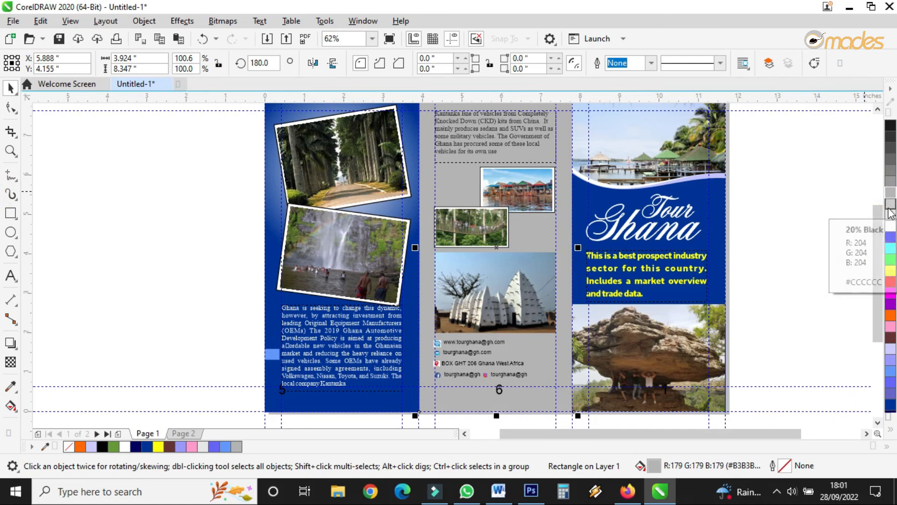
Step: Lighten the panel 6 background to a paler gray, then preview page 1 in full screen
click(887, 215)
click(888, 205)
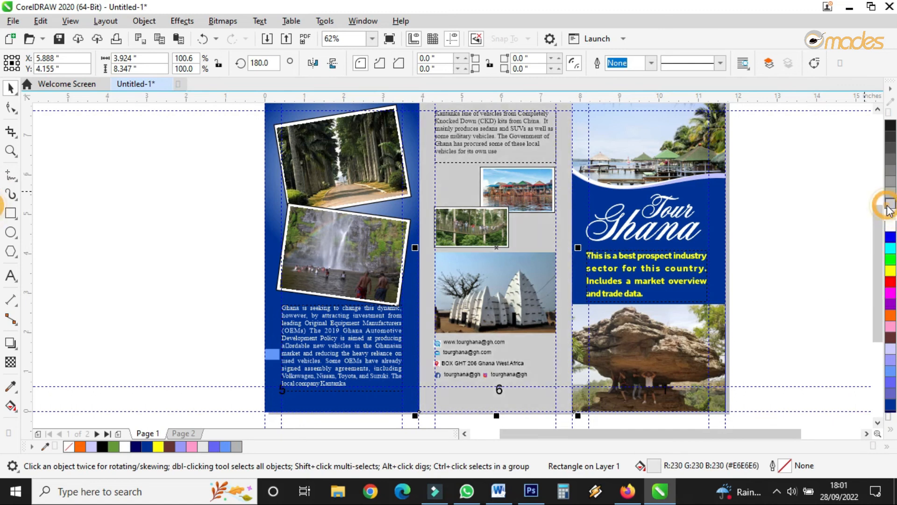
click(10, 151)
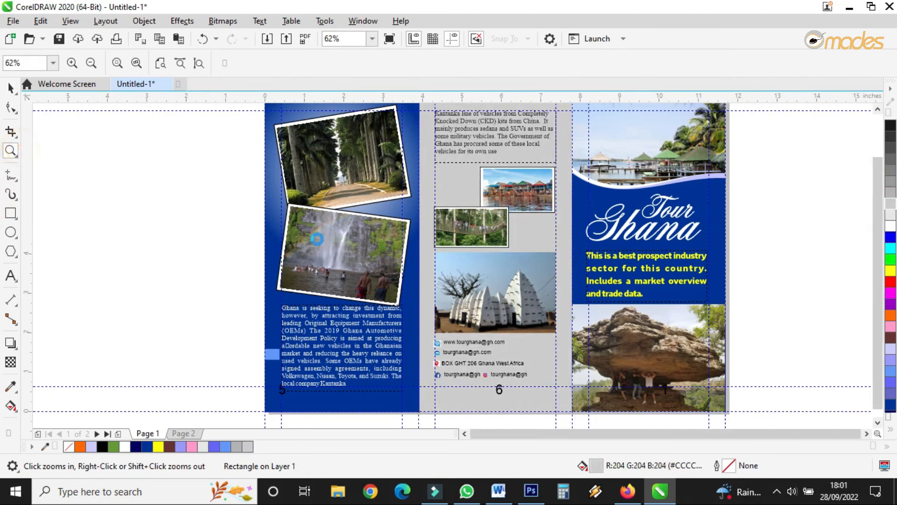
right_click(320, 230)
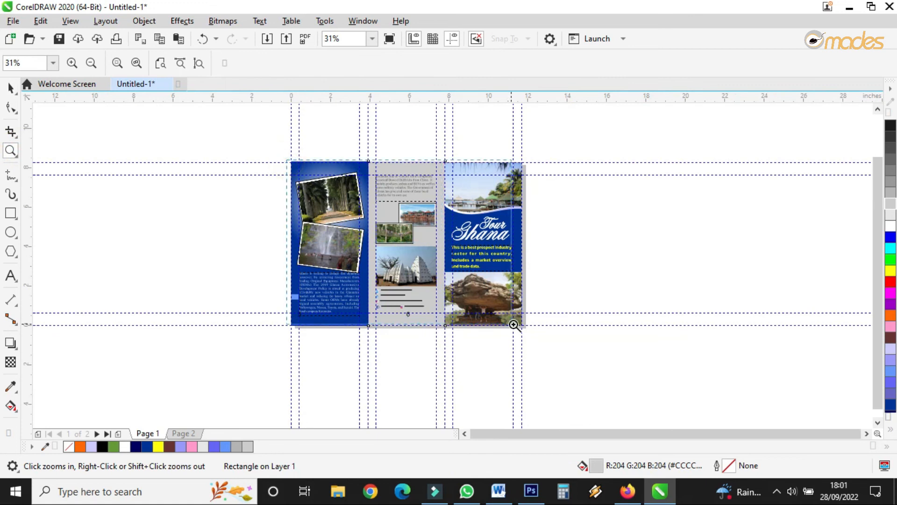
click(389, 40)
click(390, 44)
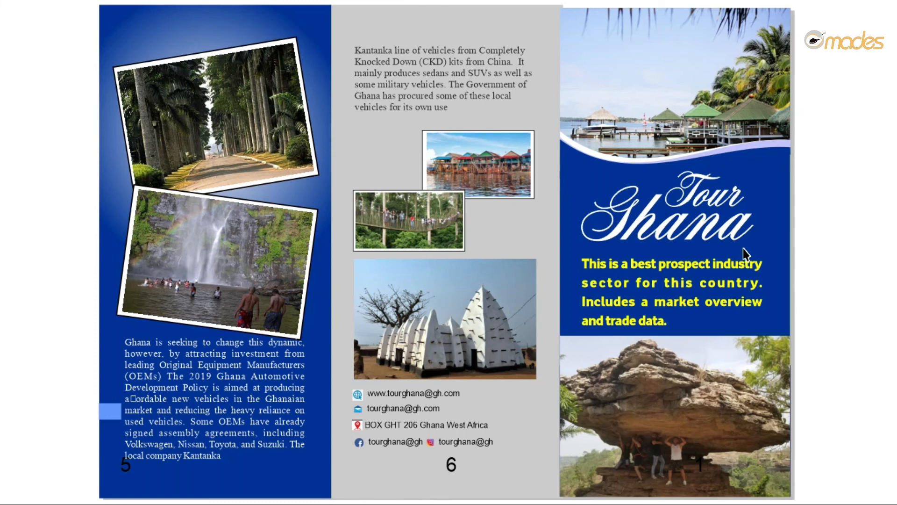
click(462, 261)
Step: On page 2, draw a rectangle about 3.9 by 4.5 inches over the right panel's lower text and send it to the back
click(174, 435)
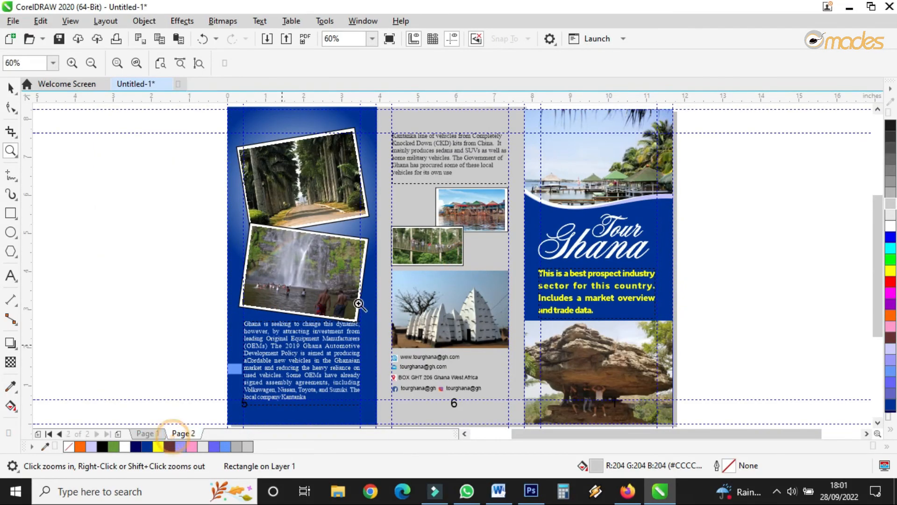
click(10, 88)
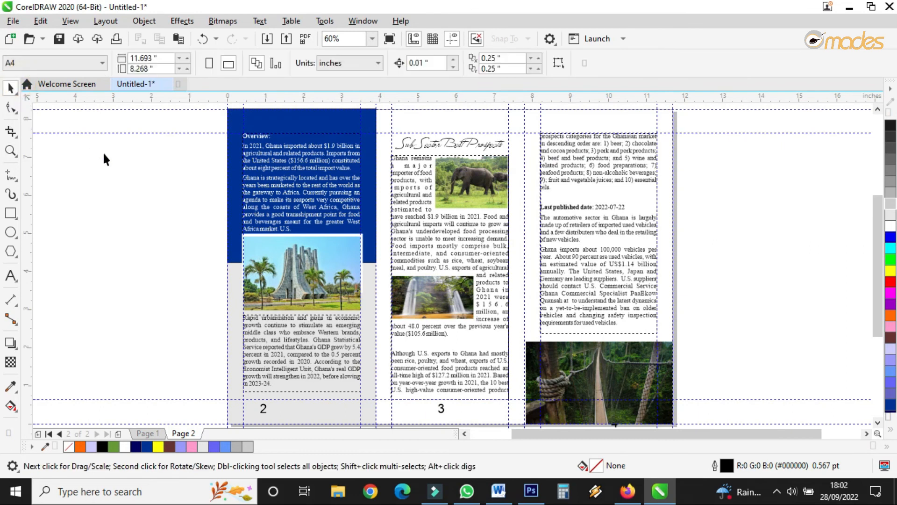
click(10, 213)
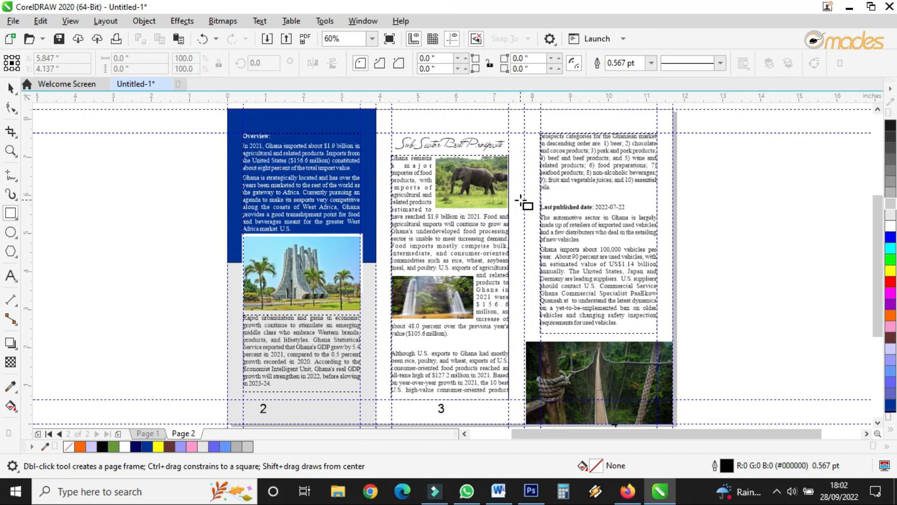
drag(523, 205, 672, 378)
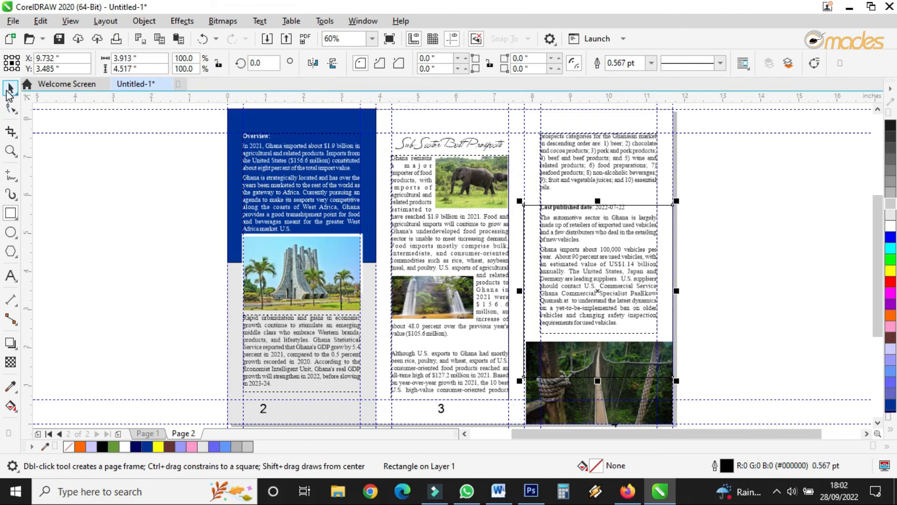
click(10, 87)
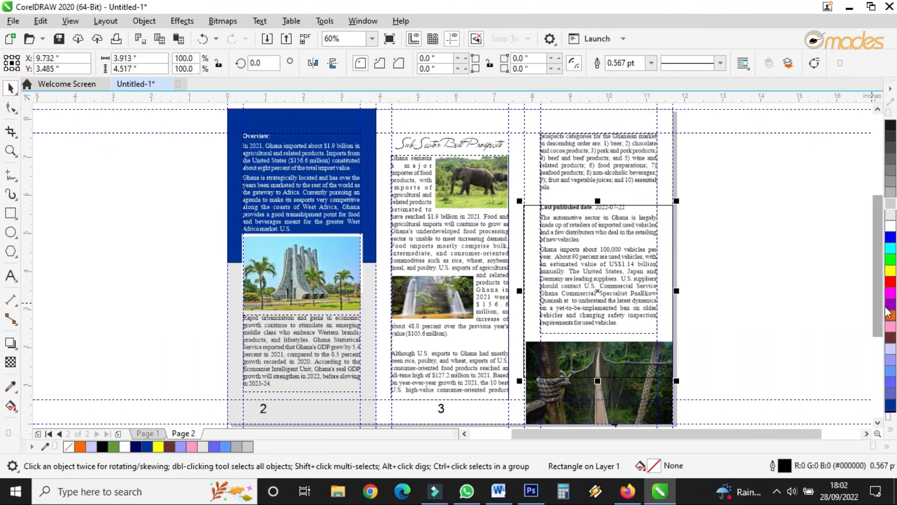
click(890, 271)
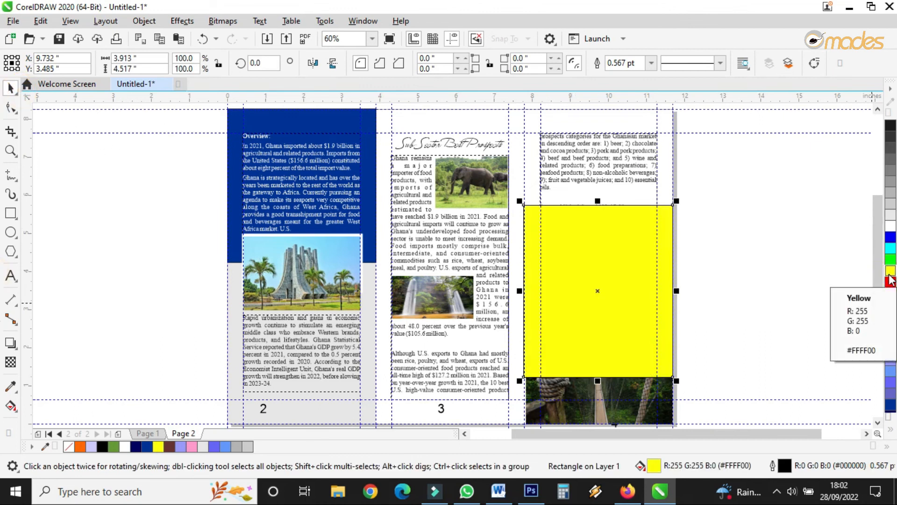
key(shift+Page_Down)
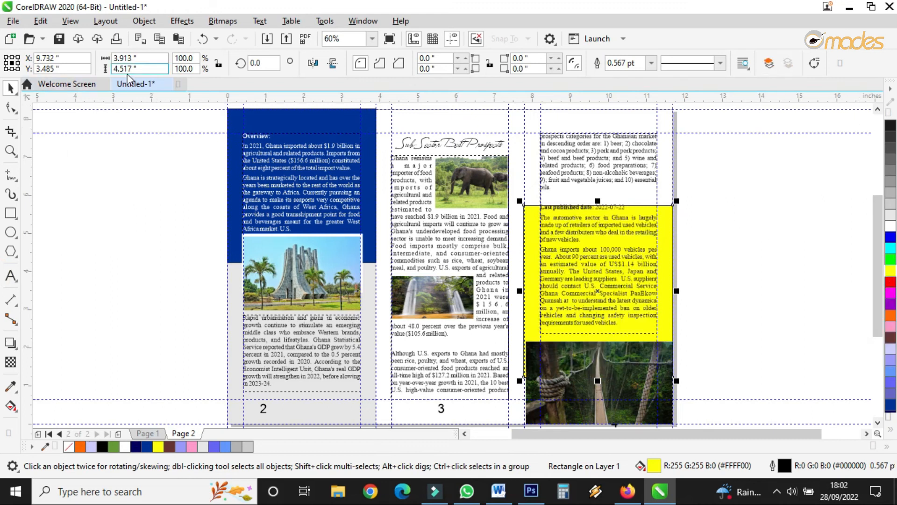
Step: Remove the rectangle's outline, fill it lavender blue, and raise its top edge slightly
right_click(69, 447)
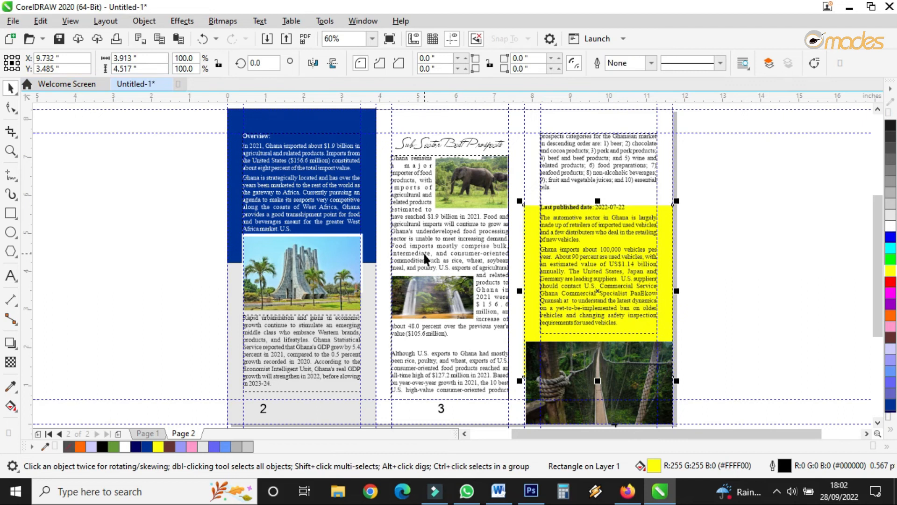
click(891, 356)
click(891, 232)
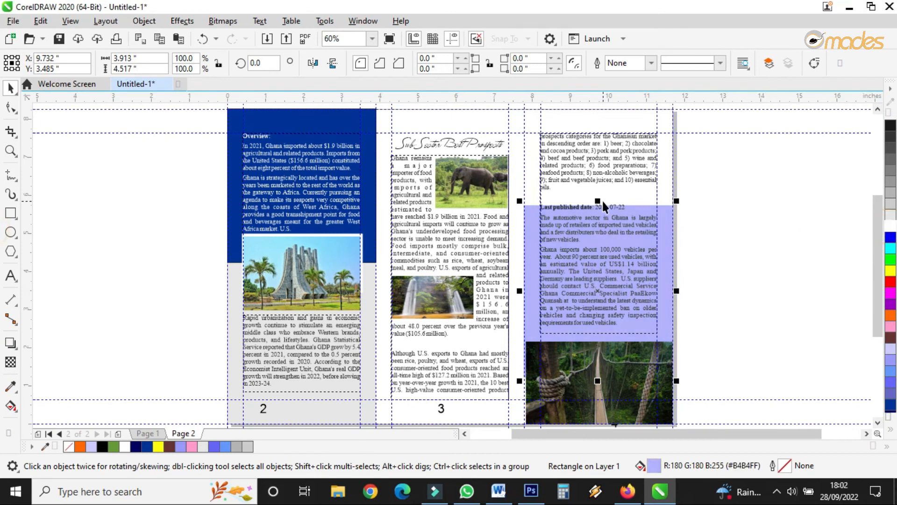
mouse_move(598, 201)
mouse_down()
mouse_move(598, 210)
mouse_move(597, 195)
mouse_up()
click(754, 217)
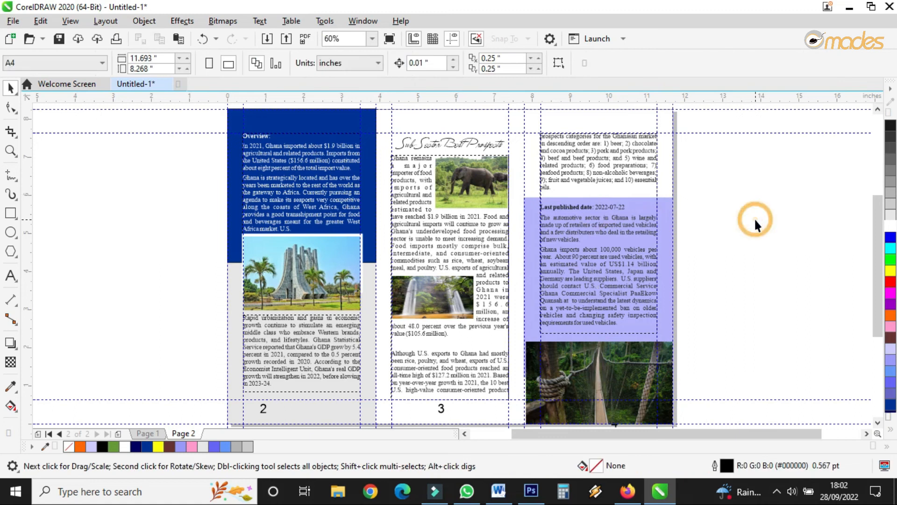
Step: Nudge the lavender rectangle's left edge slightly to align with the panel edge
scroll(552, 423, up, 3)
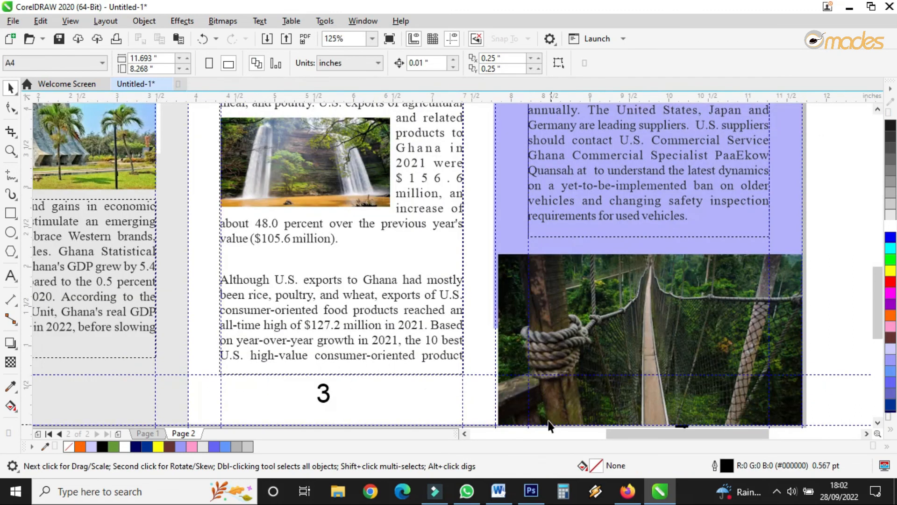
click(515, 404)
drag(490, 339, 492, 337)
click(497, 228)
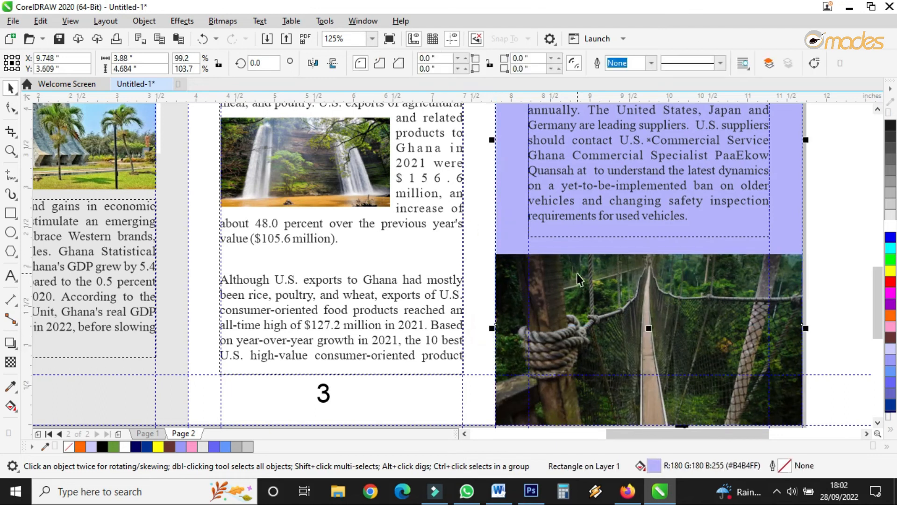
scroll(586, 257, down, 5)
click(691, 245)
scroll(559, 245, up, 2)
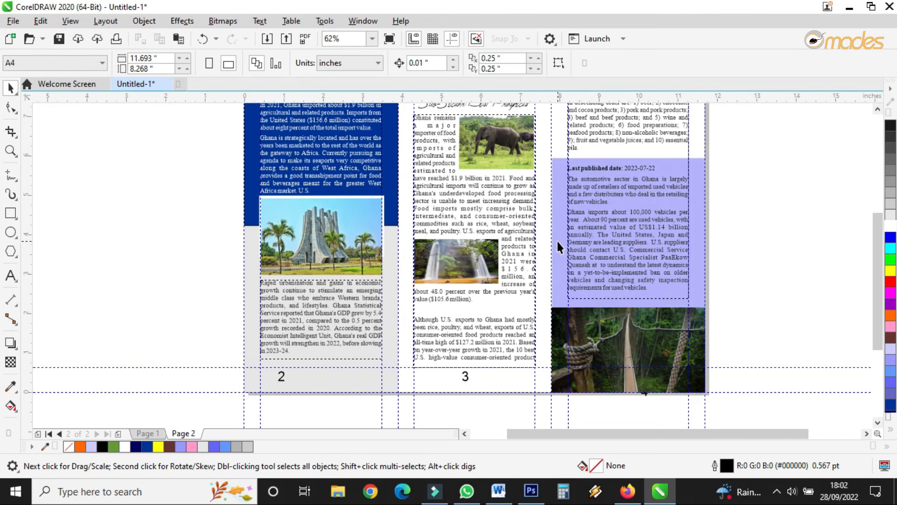
Step: Duplicate the lavender rectangle into panel 3 behind its text and set its top just below the Sub-Sector Best Prospects heading
drag(556, 239, 404, 210)
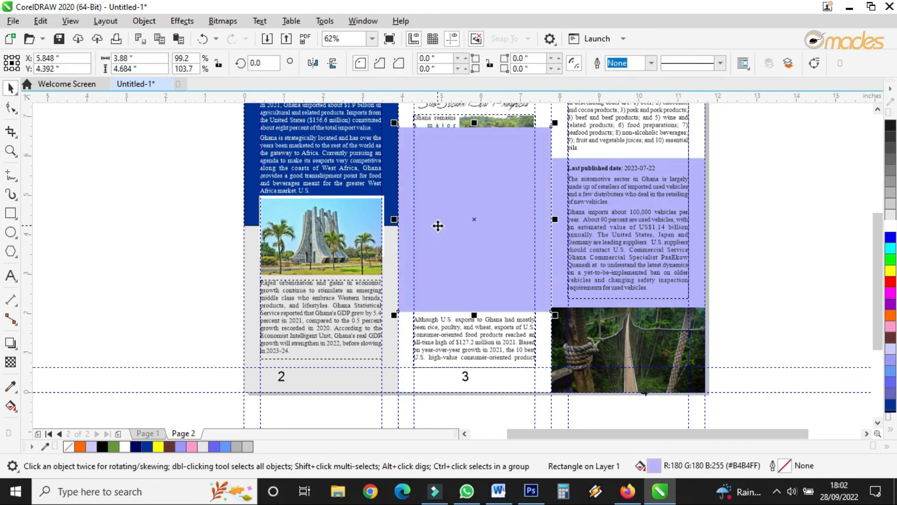
right_click(437, 225)
mouse_move(527, 205)
click(644, 217)
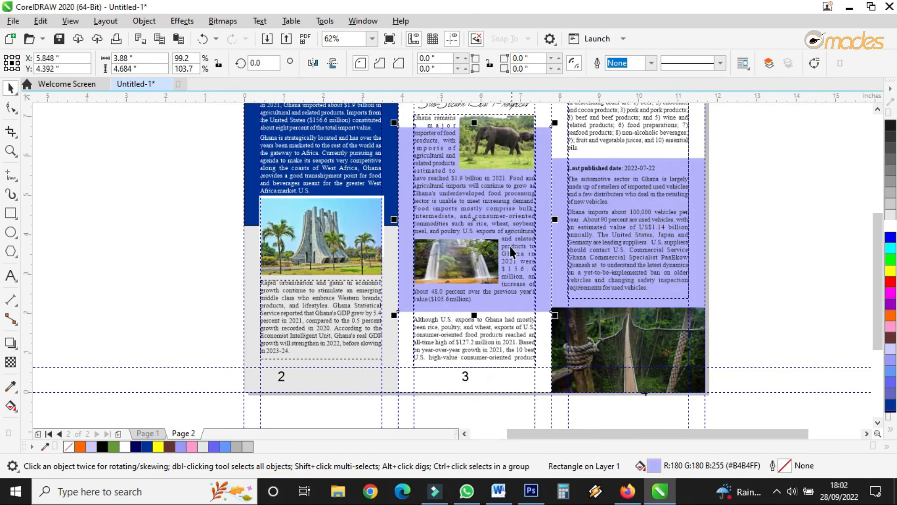
drag(474, 123, 482, 199)
scroll(479, 161, down, 2)
scroll(489, 177, up, 4)
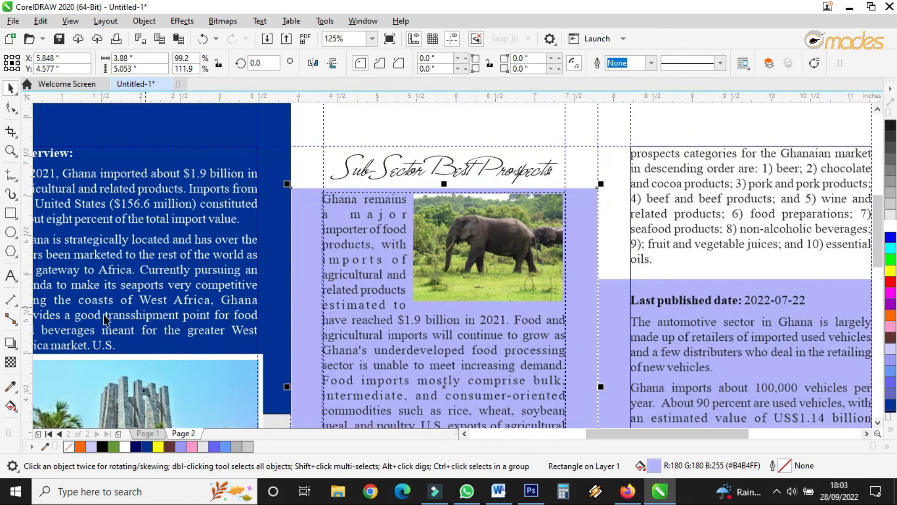
Step: Apply an elliptical fountain fill to the panel 3 rectangle and reposition its gradient nodes
click(11, 404)
click(49, 62)
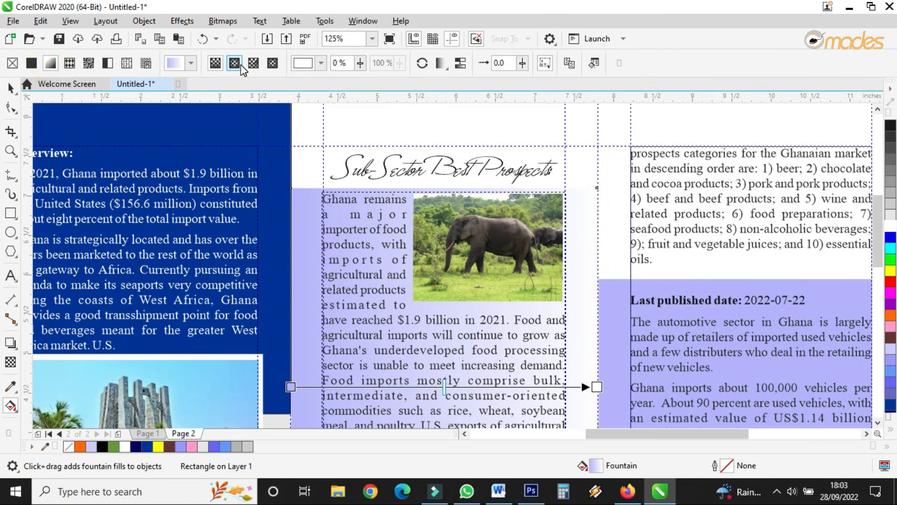
click(240, 65)
scroll(442, 206, down, 5)
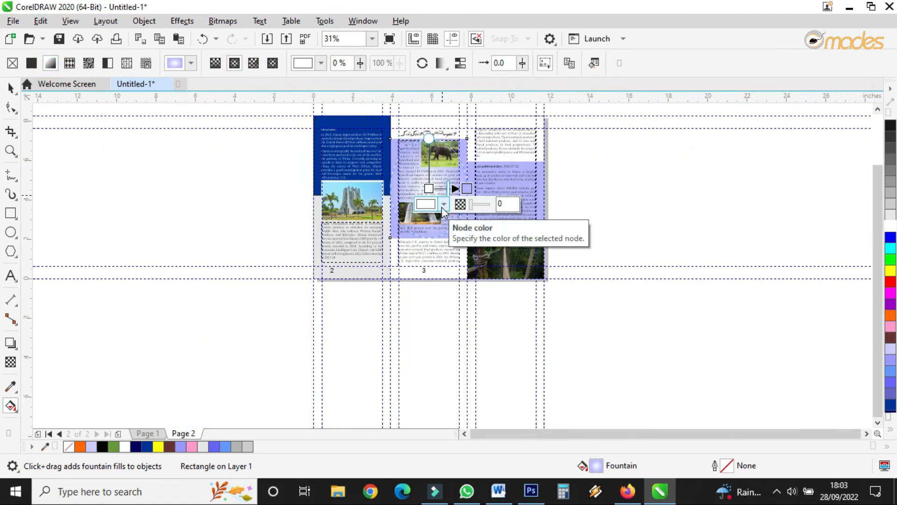
scroll(441, 206, up, 3)
drag(431, 192, 426, 155)
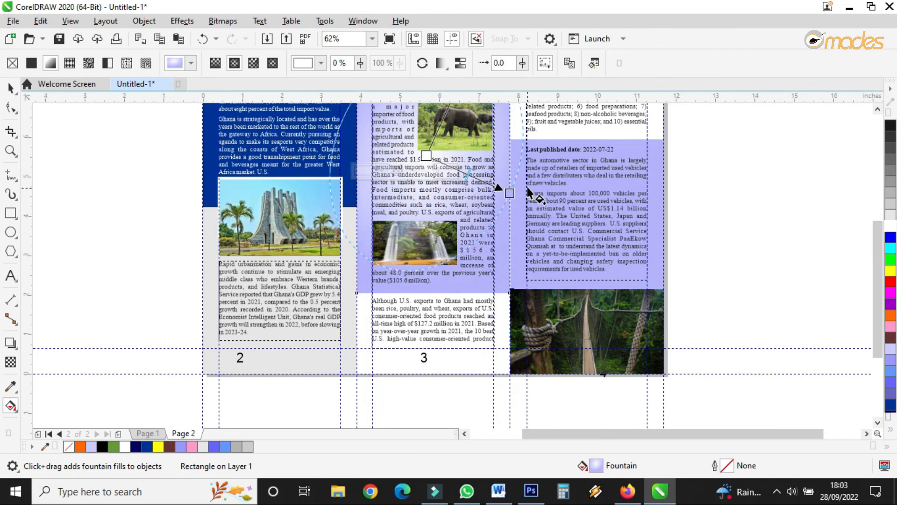
drag(509, 193, 515, 201)
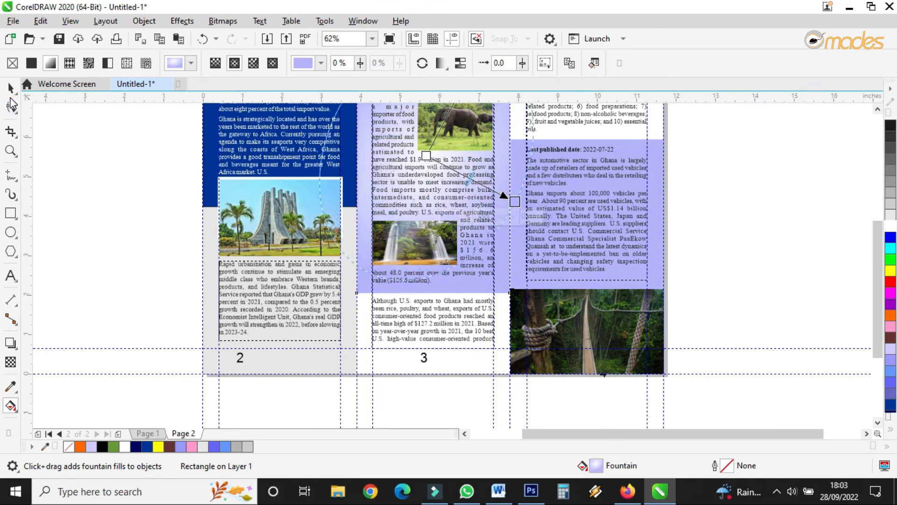
click(10, 87)
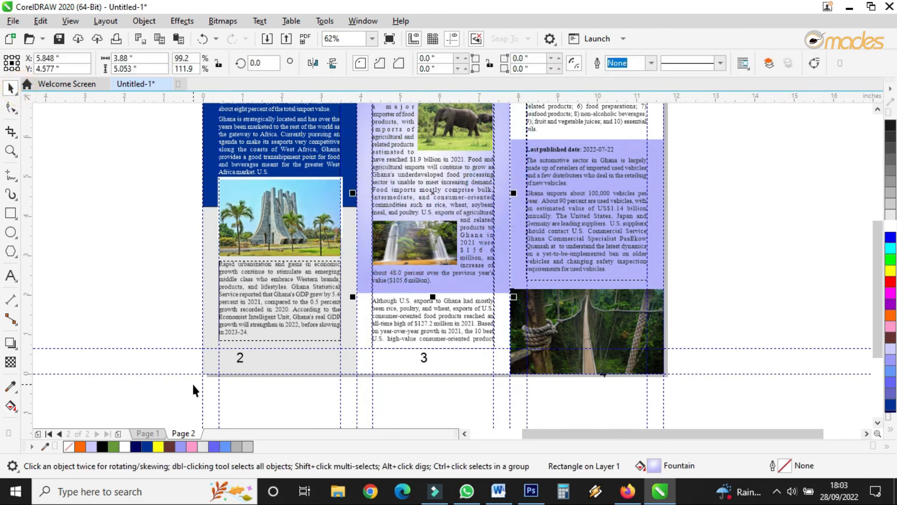
Step: Select the page numbers along the bottom of page 2 and delete them
drag(540, 349, 673, 349)
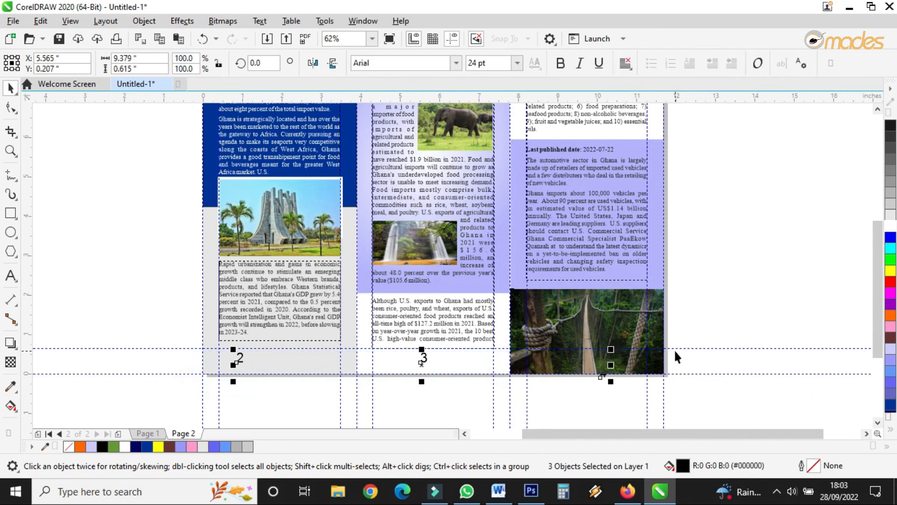
key(Delete)
scroll(525, 208, down, 2)
scroll(525, 208, up, 2)
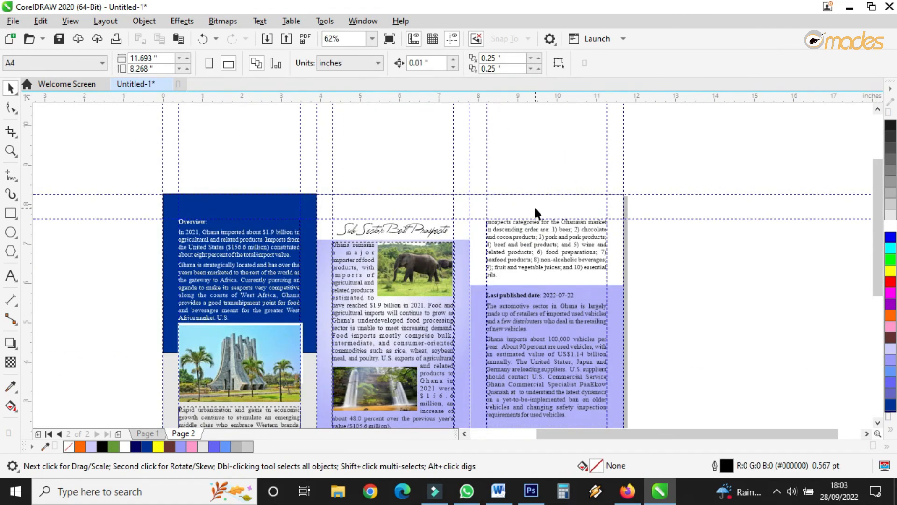
Step: Draw a small rectangle about 0.27 by 0.63 inches at the top edge above the right panel and fill it pink
scroll(542, 202, up, 3)
click(11, 213)
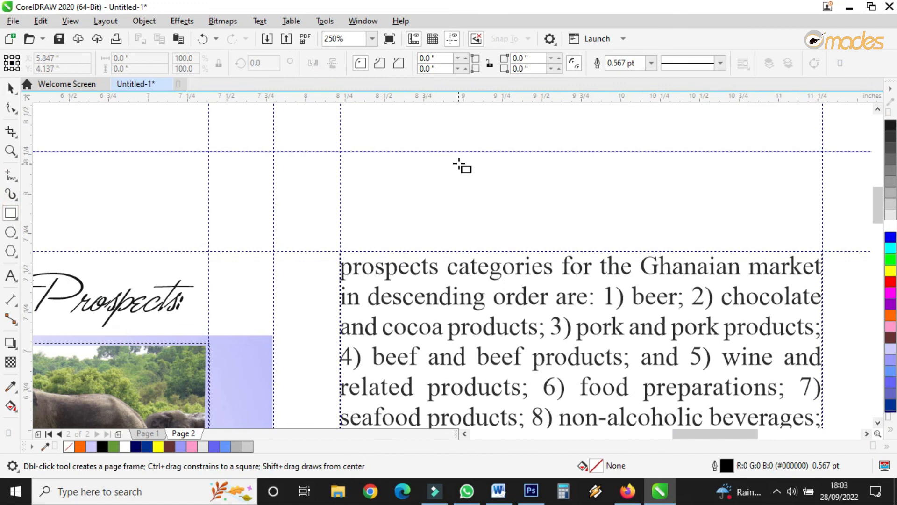
mouse_move(267, 151)
mouse_down()
mouse_move(327, 240)
mouse_move(310, 251)
mouse_up()
click(11, 87)
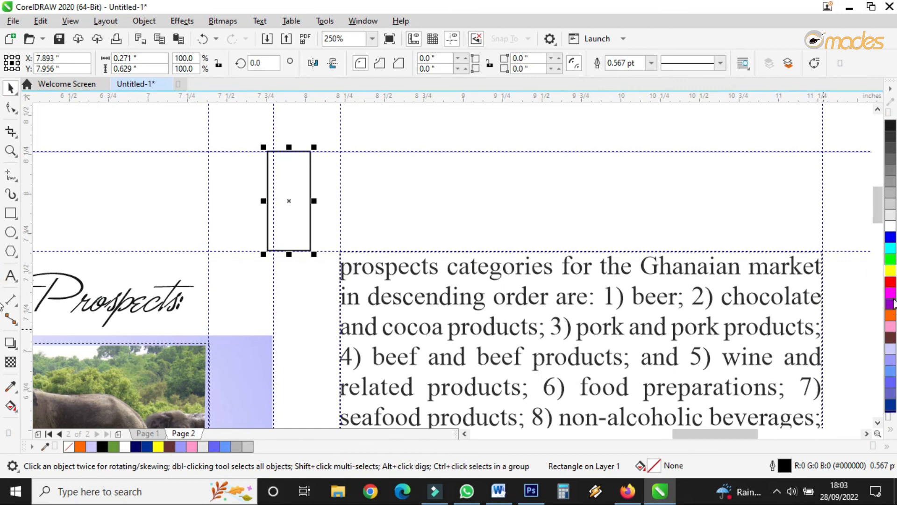
click(891, 271)
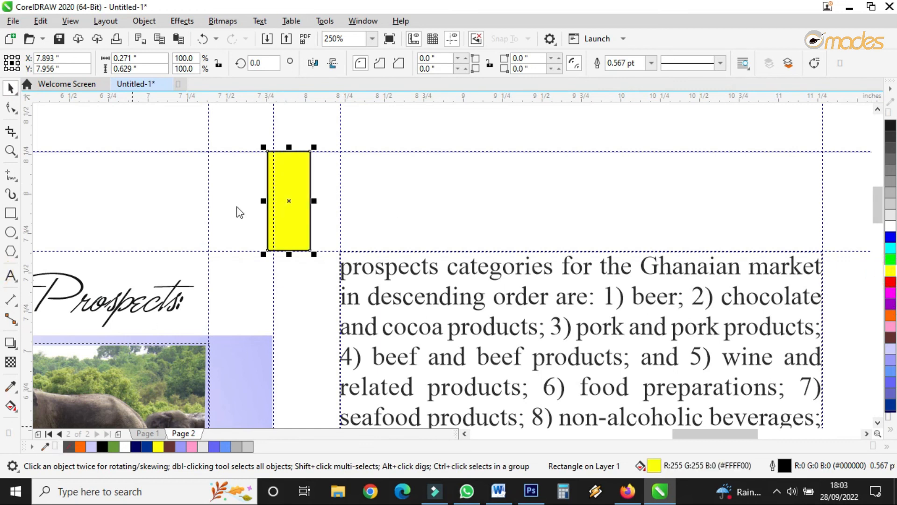
click(891, 326)
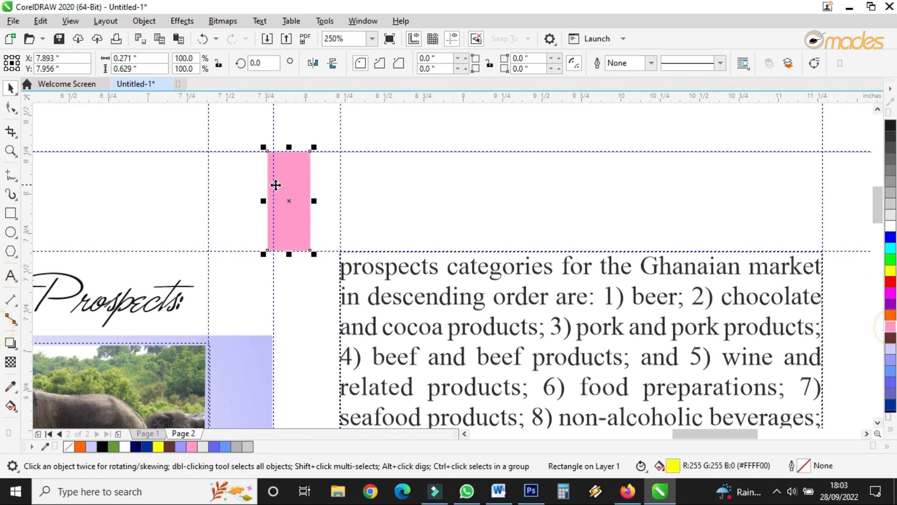
Step: Duplicate the pink rectangle to its right, fill the copy blue, and shorten it to about 0.25 inches
drag(284, 194, 342, 192)
click(890, 371)
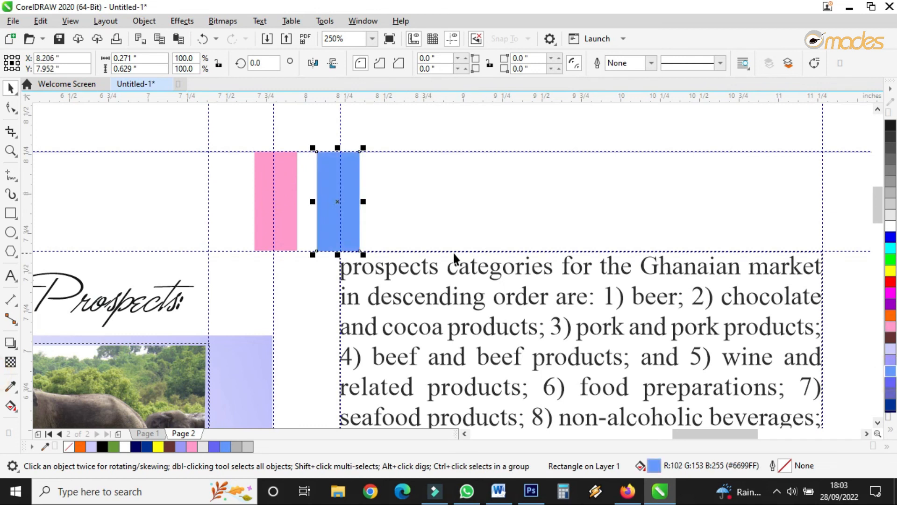
drag(338, 256, 331, 197)
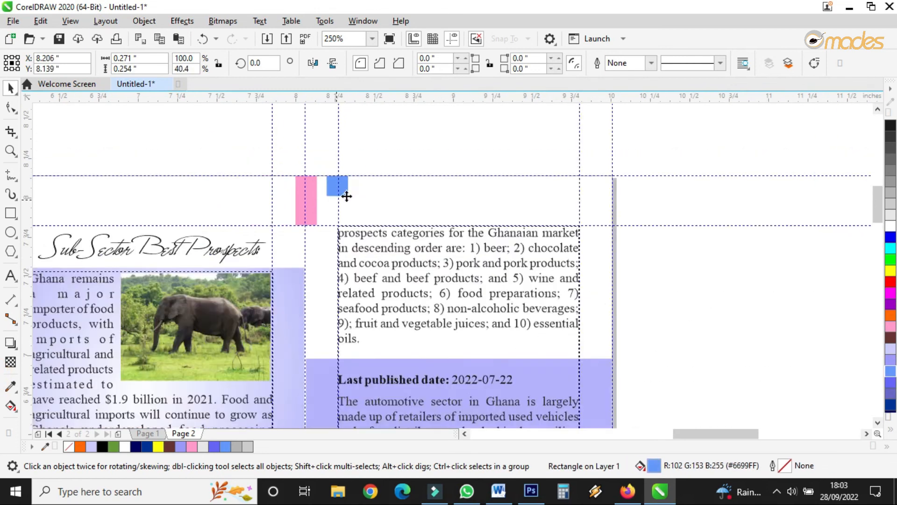
Step: Return to page 1 of the brochure
scroll(369, 176, down, 5)
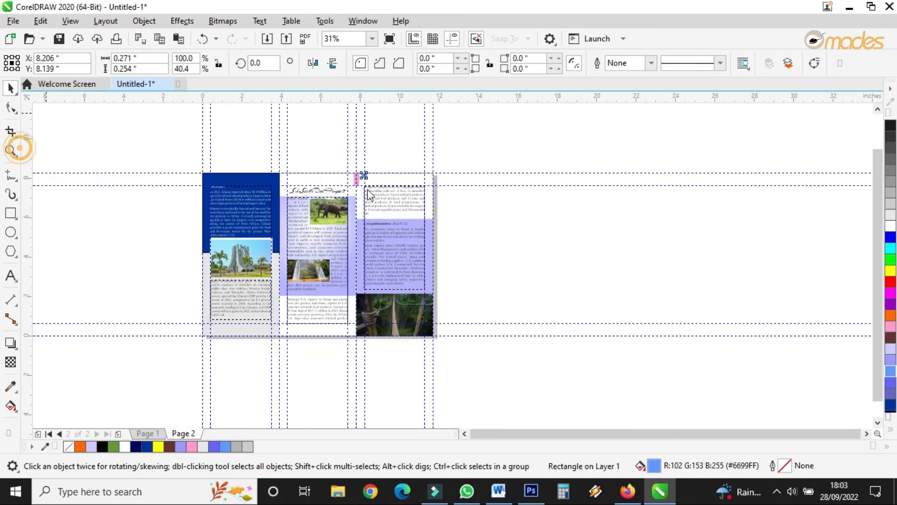
click(10, 150)
drag(193, 160, 449, 352)
click(150, 433)
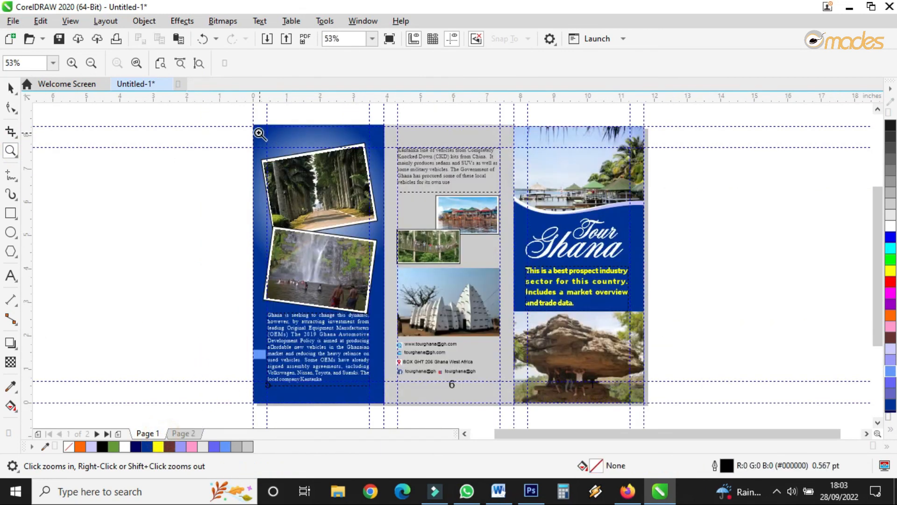
Step: Select the page numbers along the bottom of page 1 and delete them
drag(246, 119, 651, 398)
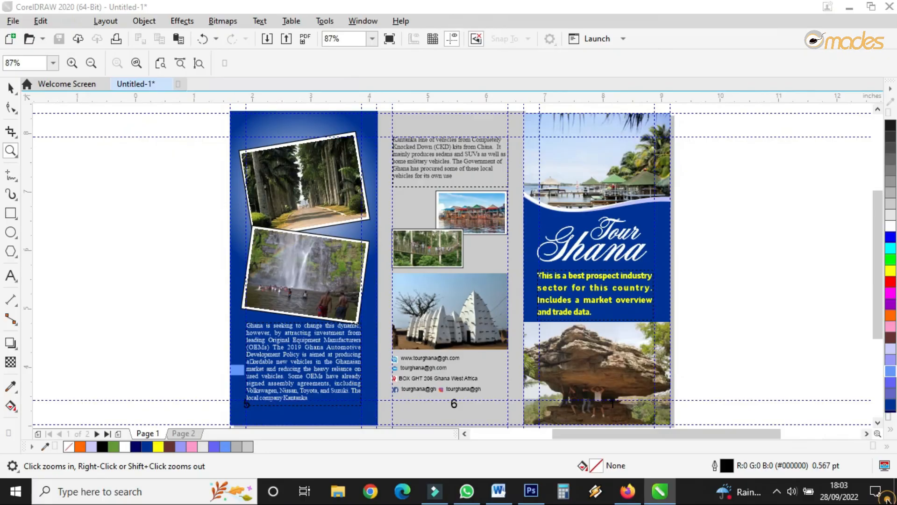
click(12, 85)
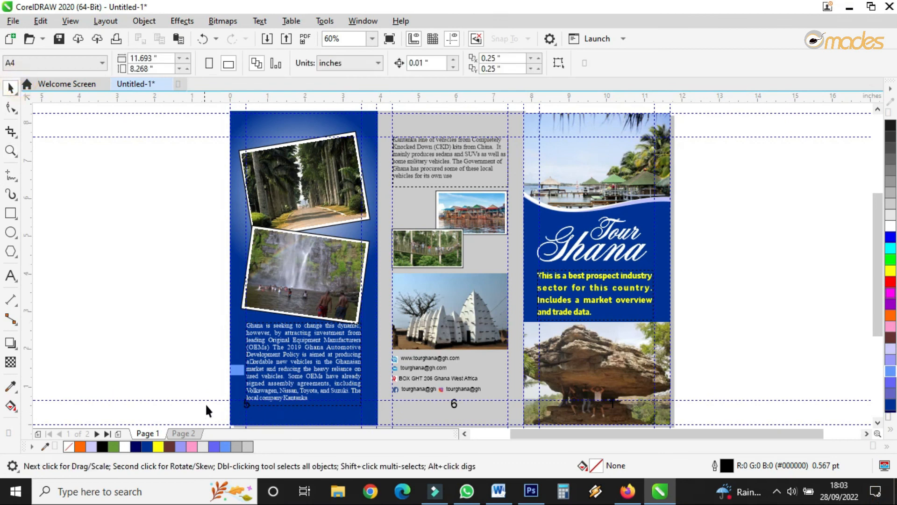
drag(207, 394, 668, 380)
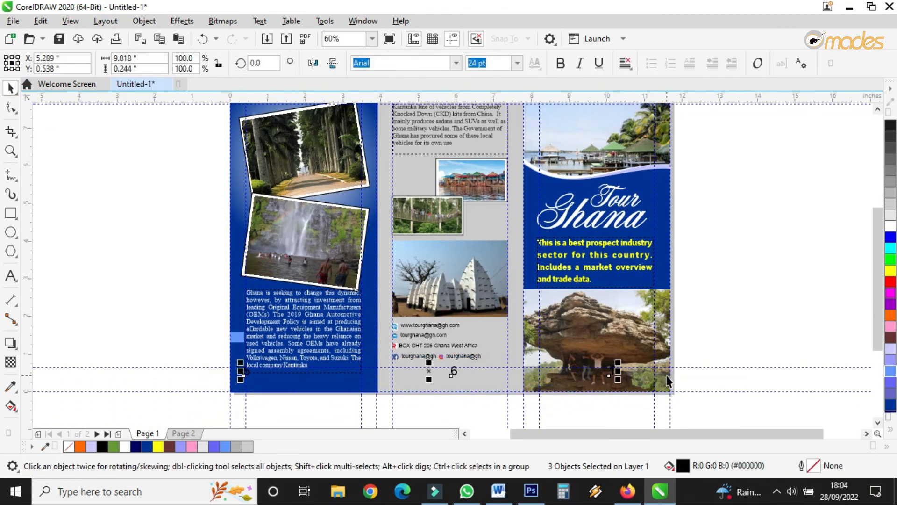
key(Escape)
key(F5)
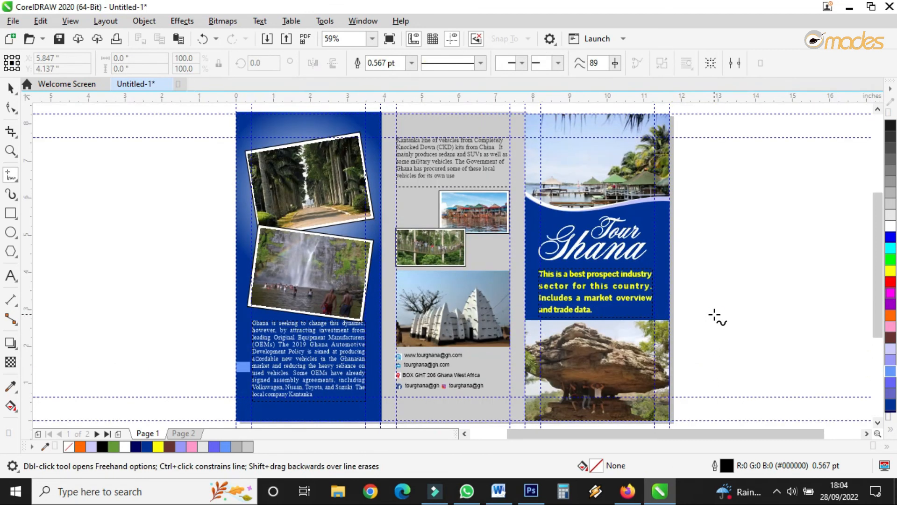
Step: Preview both pages of the brochure in full-screen view
click(11, 151)
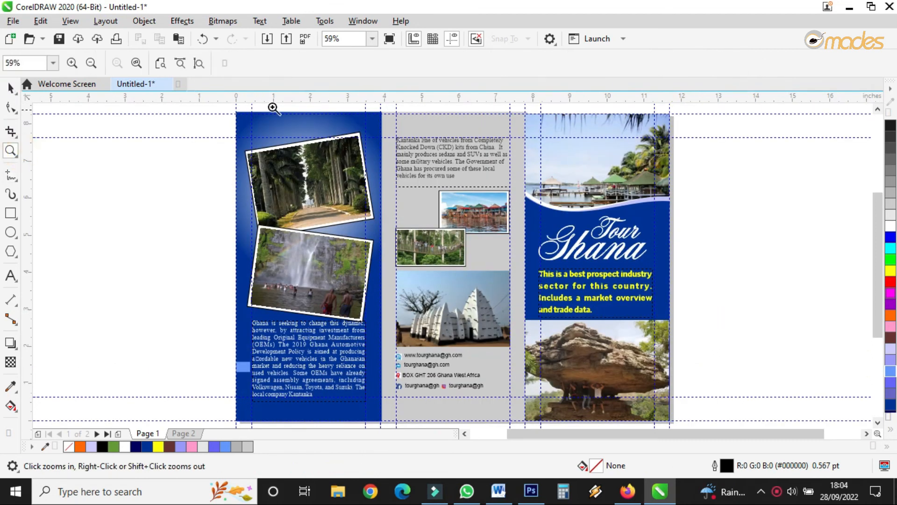
click(389, 39)
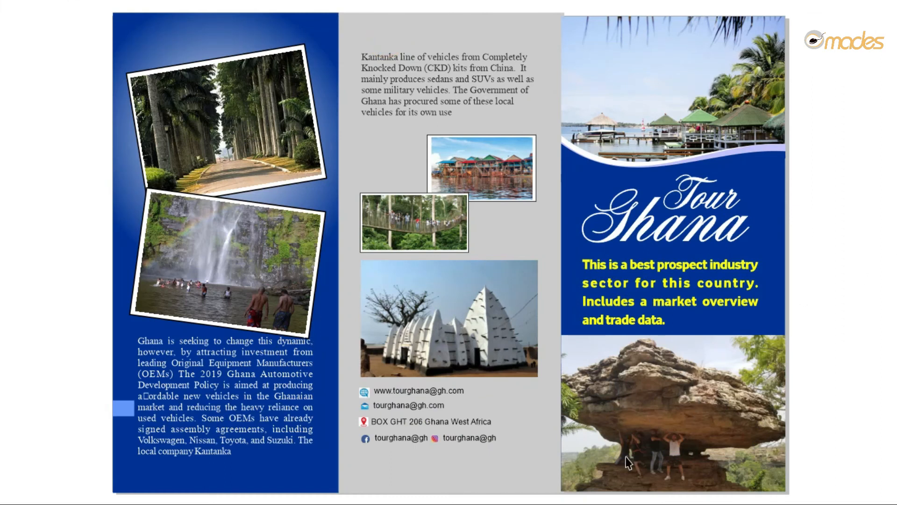
key(Page_Down)
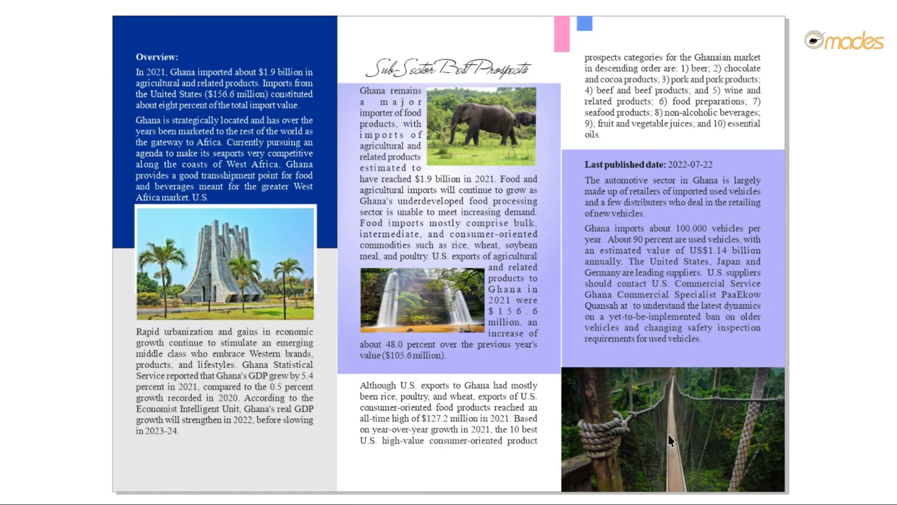
key(Page_Up)
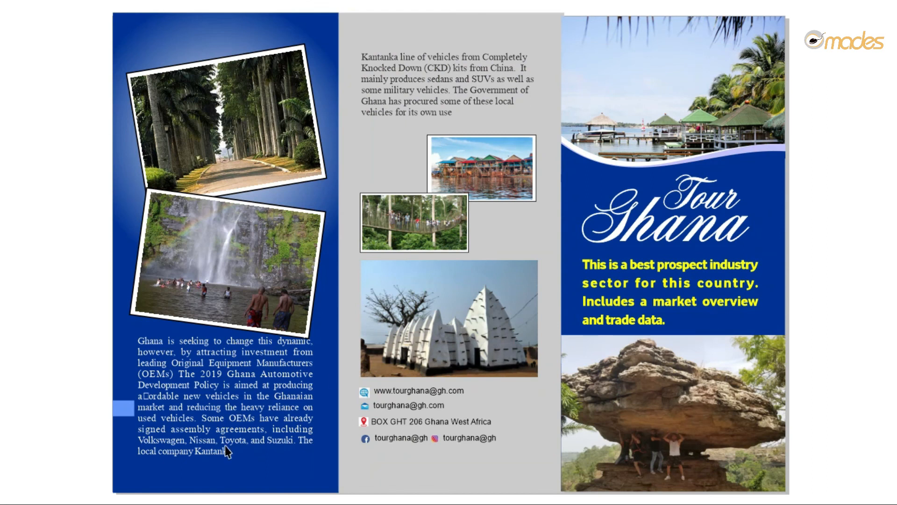